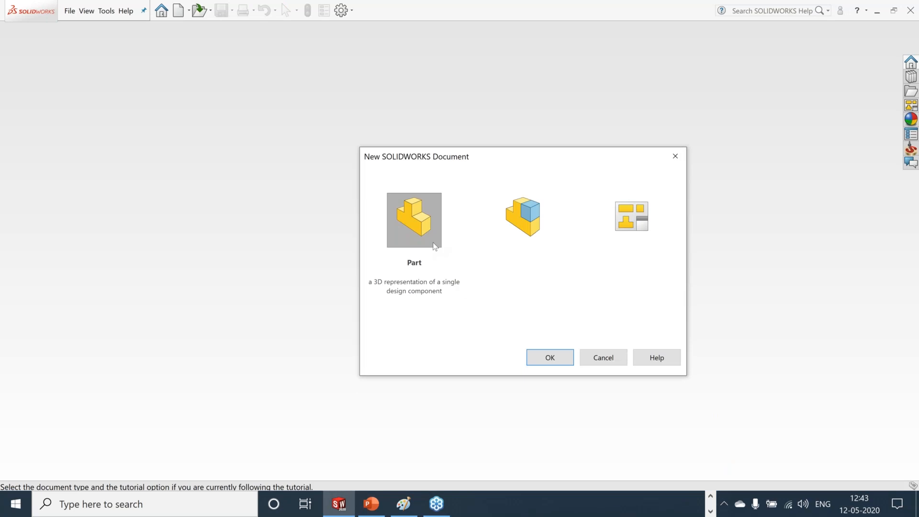
left_click(550, 359)
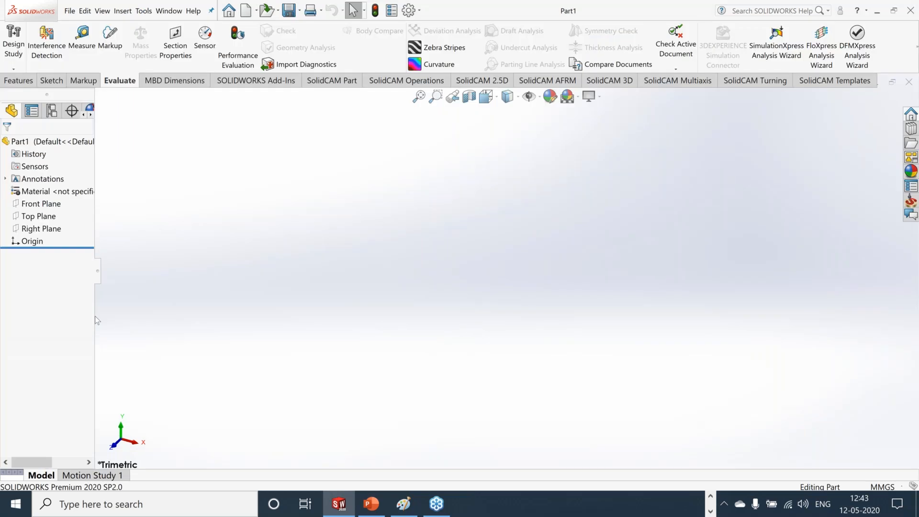
left_click_drag(153, 323, 243, 323)
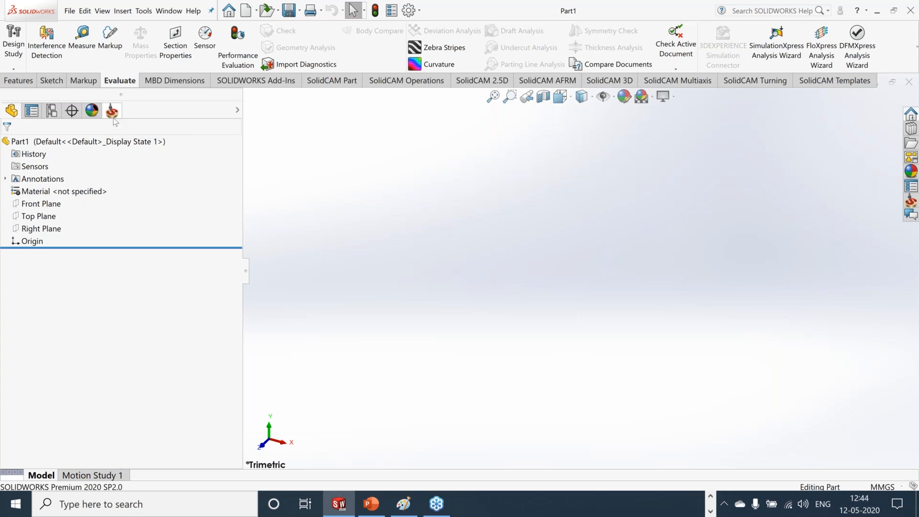
left_click(67, 11)
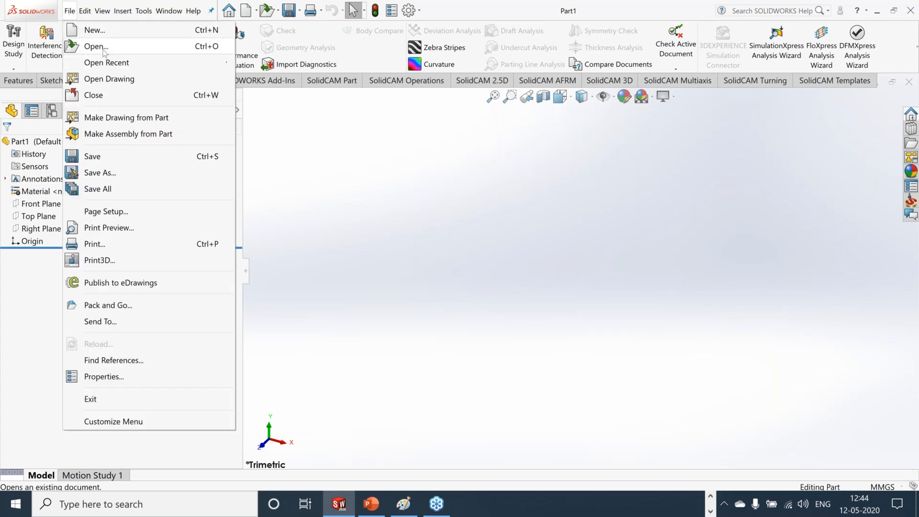
left_click(110, 101)
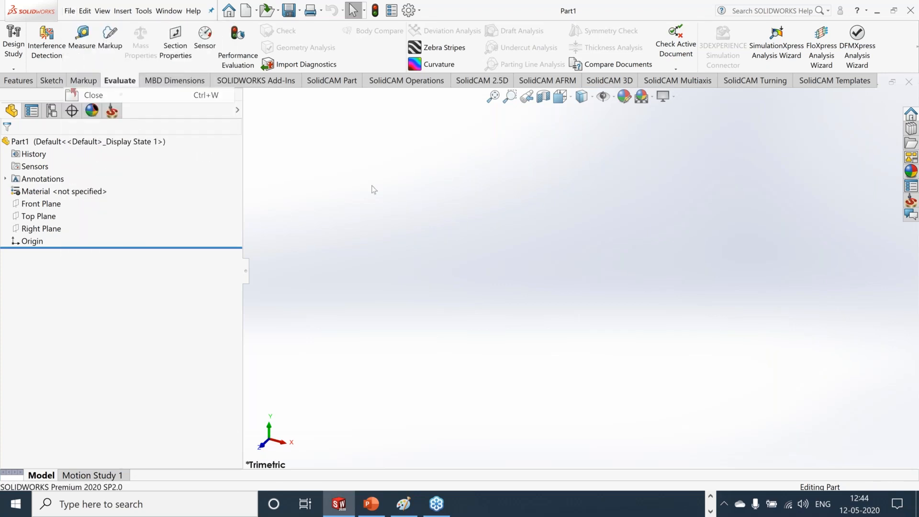
Step: Open the recent CAM-part 05 POCKET MULTI TOOL.prz in SolidCAM
left_click(106, 11)
mouse_move(184, 65)
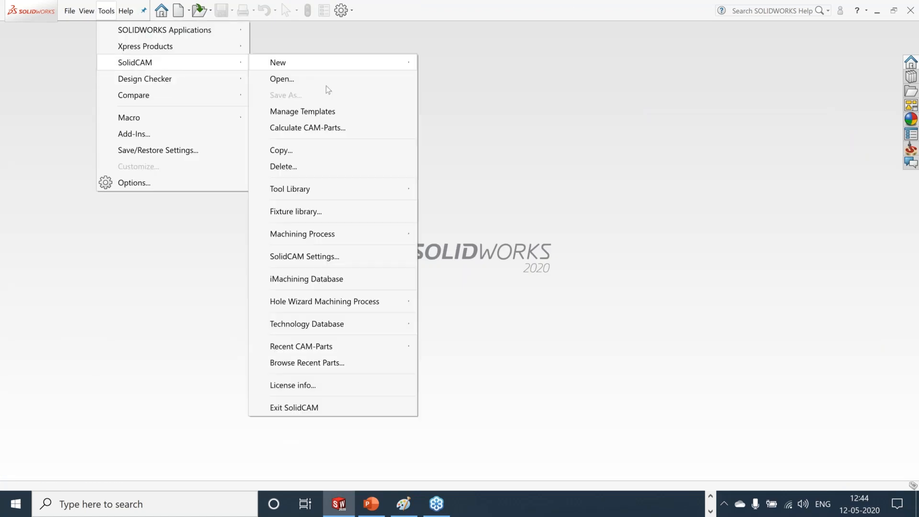
mouse_move(393, 346)
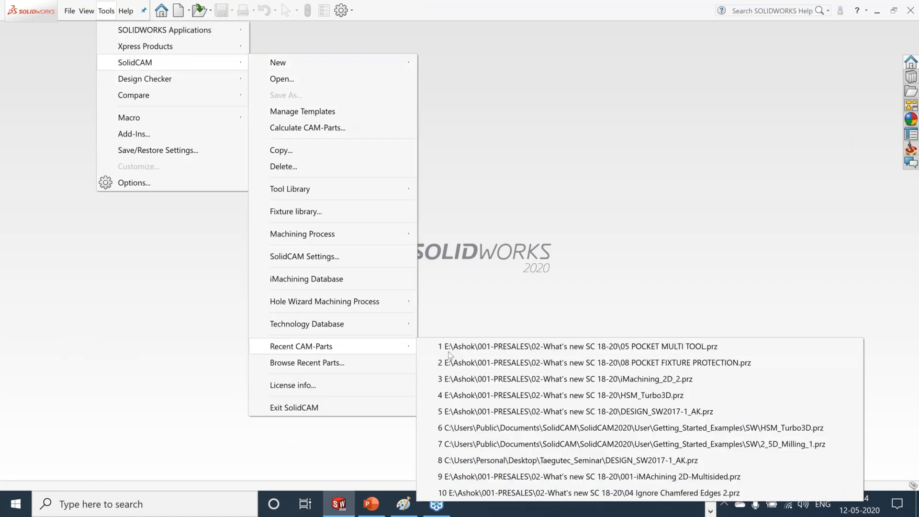
left_click(696, 348)
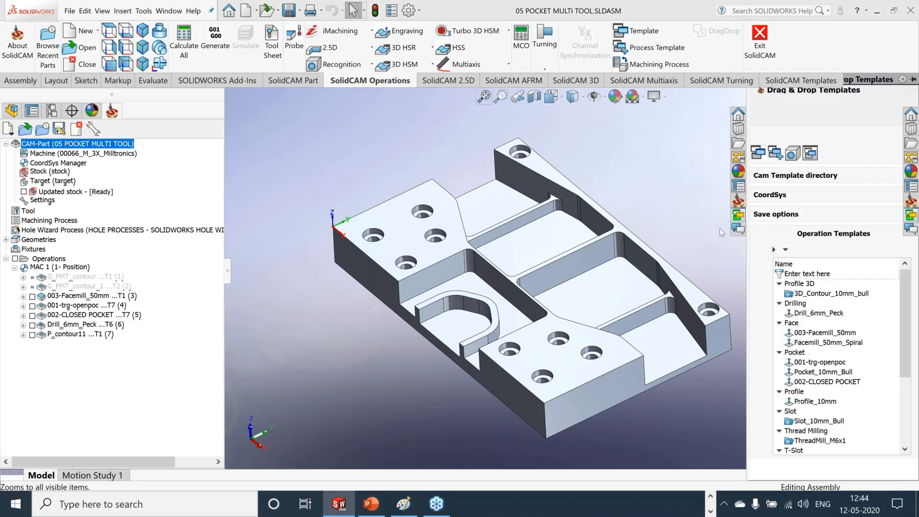
left_click(143, 11)
mouse_move(186, 74)
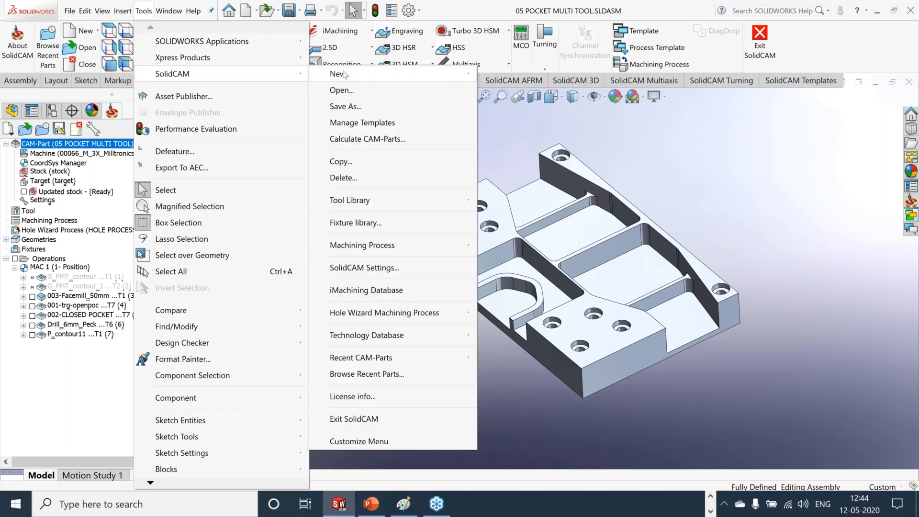
mouse_move(460, 73)
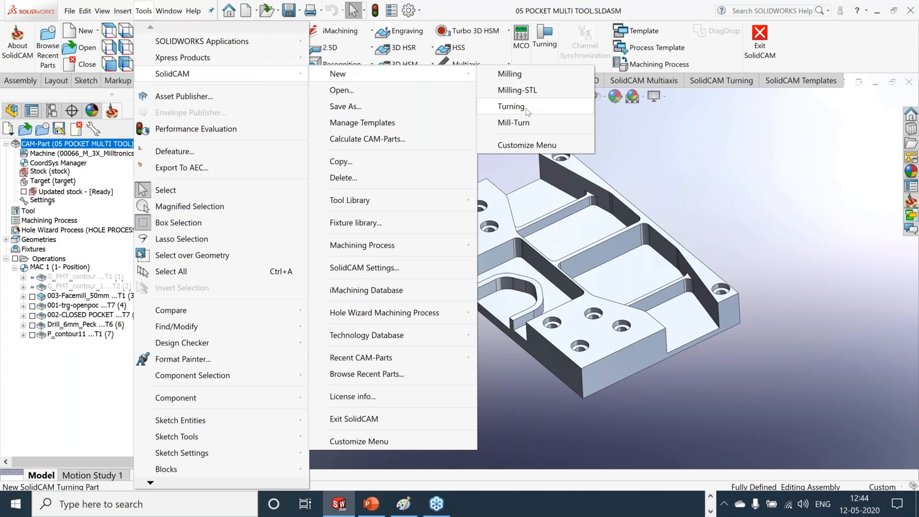
mouse_move(430, 359)
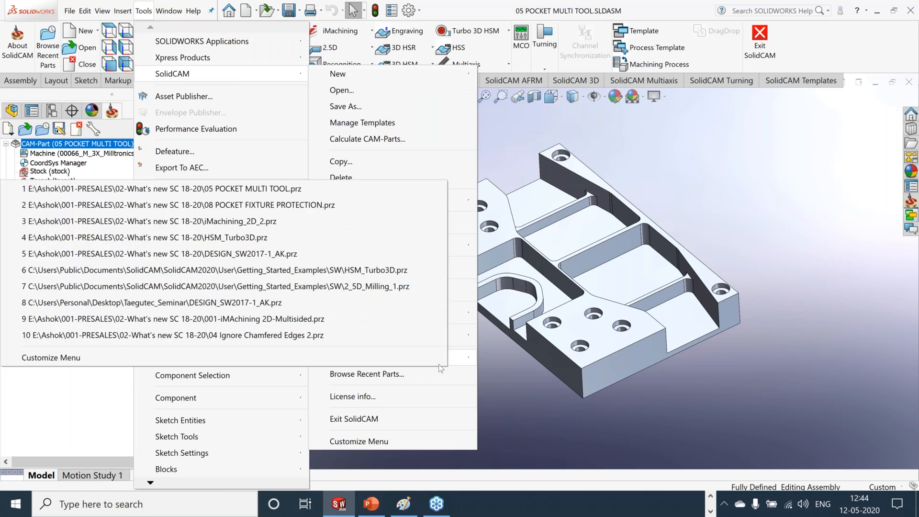
left_click(761, 367)
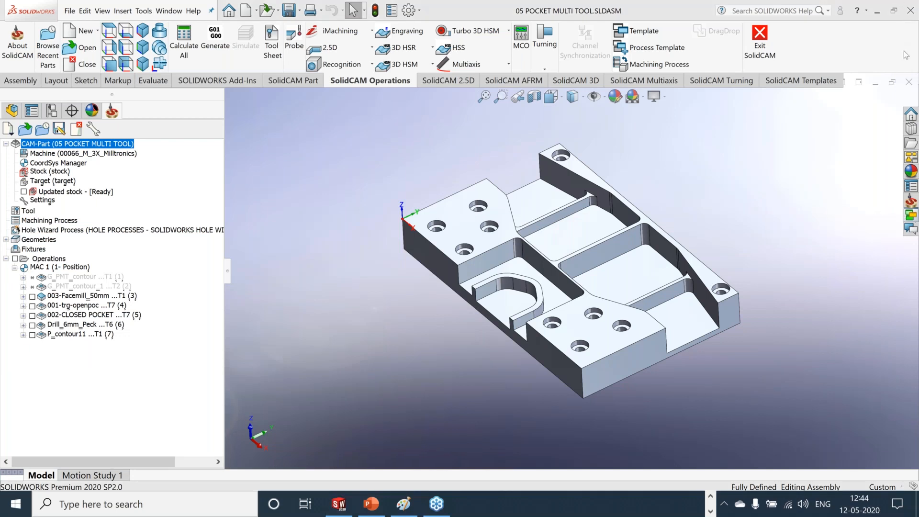
Step: Examine the SolidCAM task pane's CAM-part, tool library, help and settings sections
left_click(912, 206)
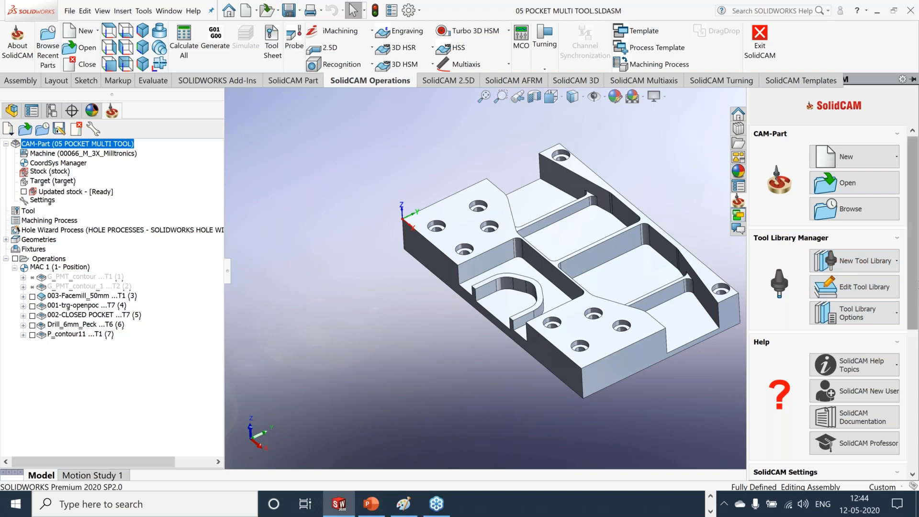
mouse_move(909, 300)
left_mouse_down()
mouse_move(904, 445)
mouse_move(917, 254)
mouse_move(915, 316)
mouse_move(915, 309)
left_mouse_up()
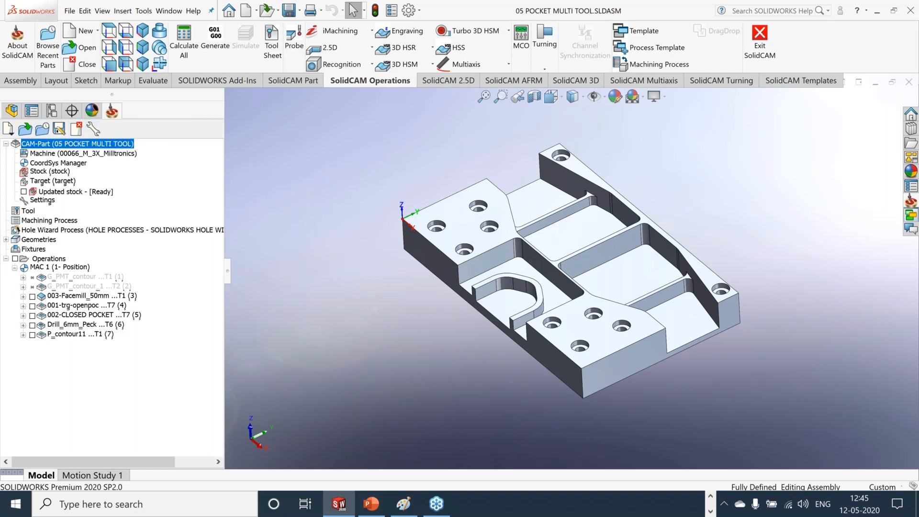
middle_click_drag(721, 212, 687, 200)
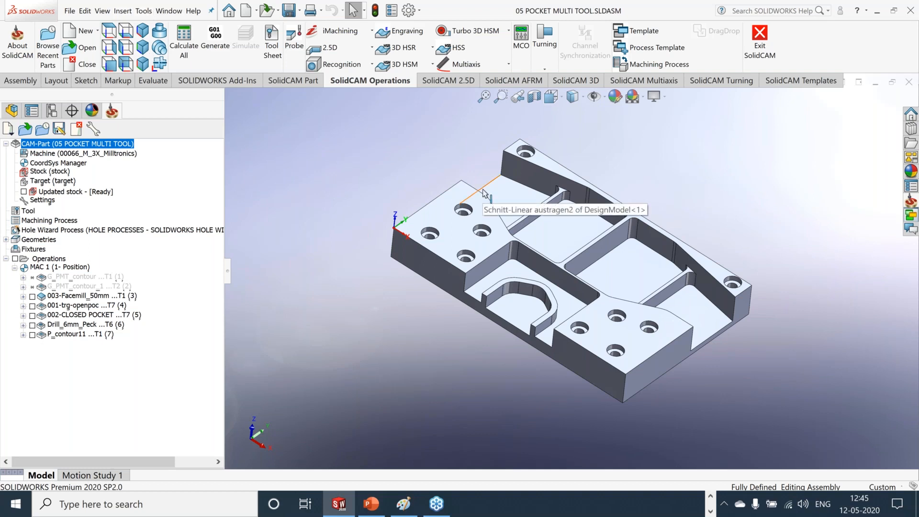
left_click(913, 202)
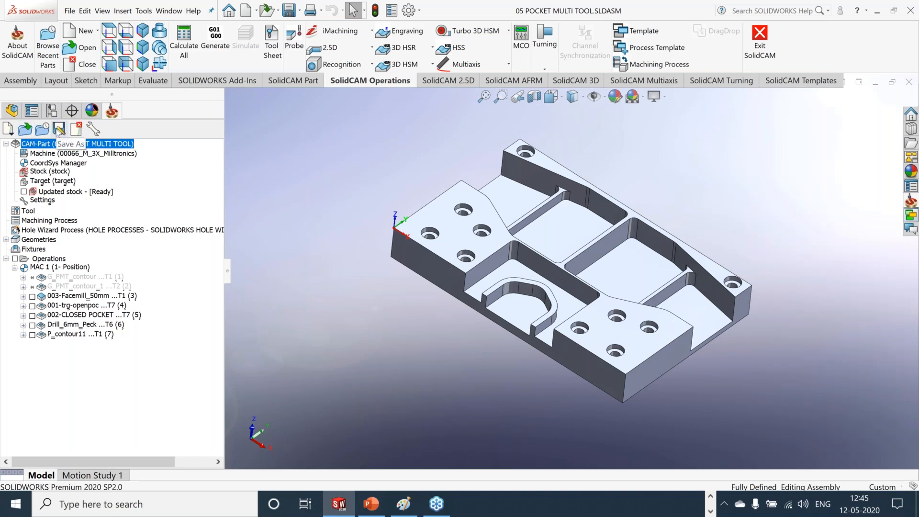
Step: Turn on the updated stock display for the CAM-part and inspect the stock around the pockets and holes
left_click(91, 192)
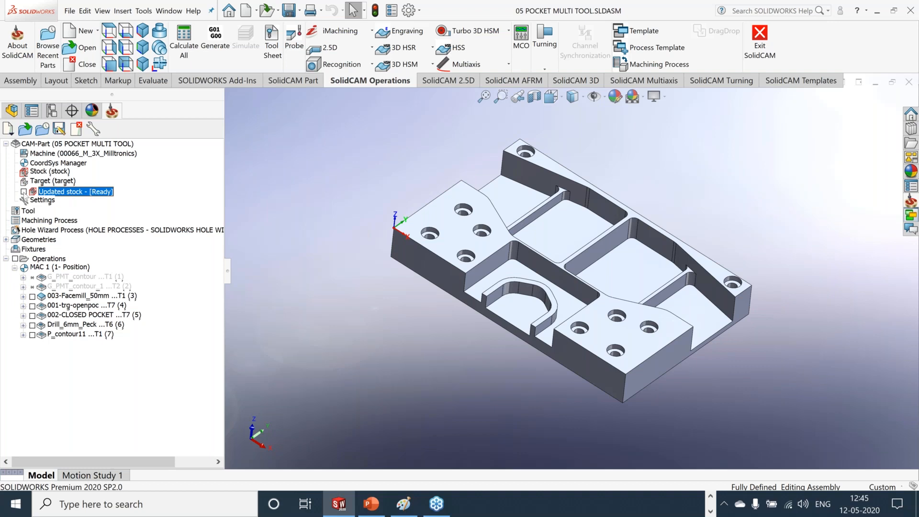
left_click(23, 192)
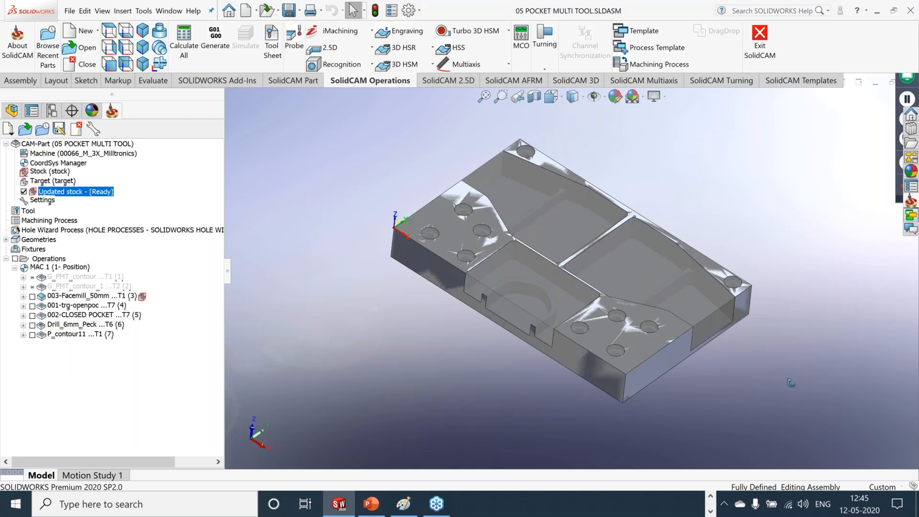
middle_click_drag(791, 383, 807, 376)
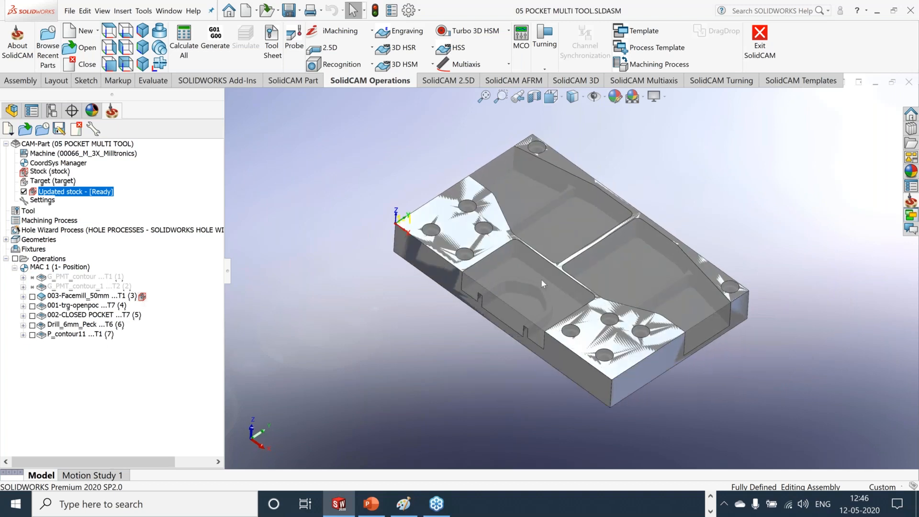
middle_click_drag(718, 199, 640, 171)
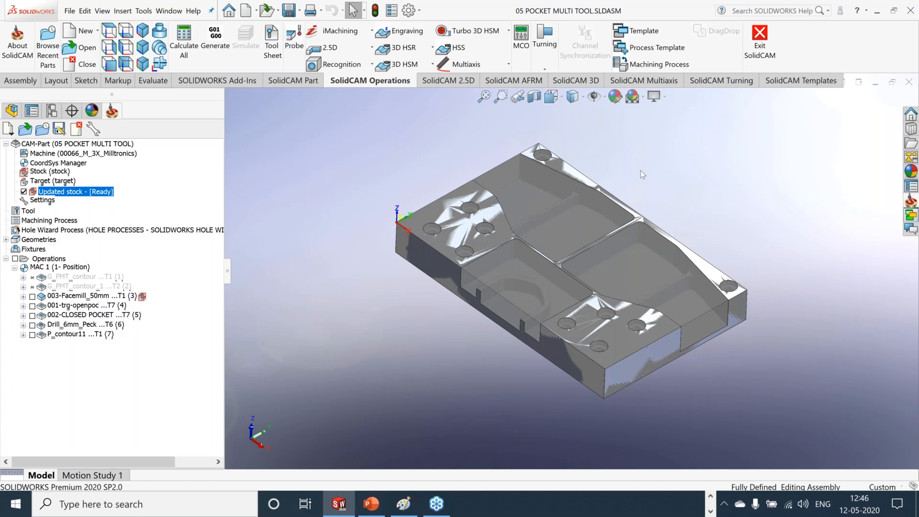
Step: Move the updated stock marker through the pocket operations to Drill_6mm_Peck, and view the marker's available options
scroll(641, 170, "down", 2)
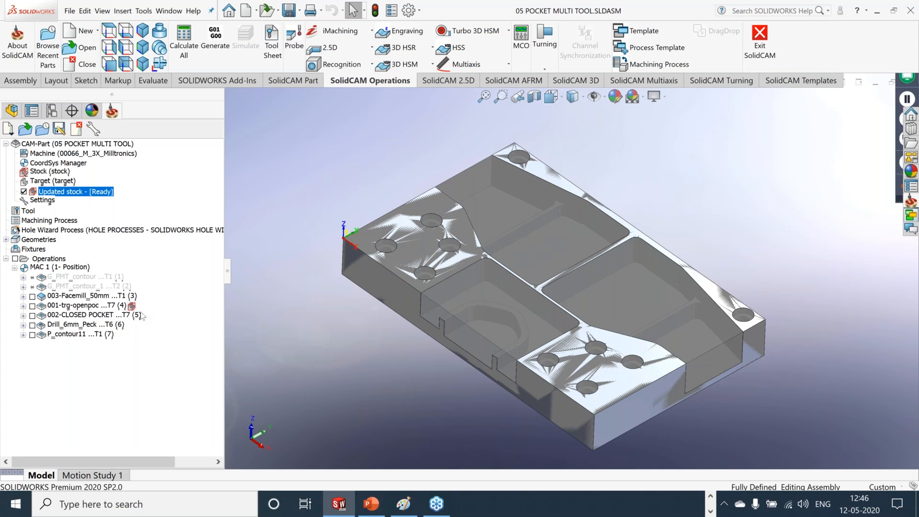
scroll(697, 379, "up", 3)
middle_click_drag(670, 359, 670, 381)
scroll(575, 304, "down", 4)
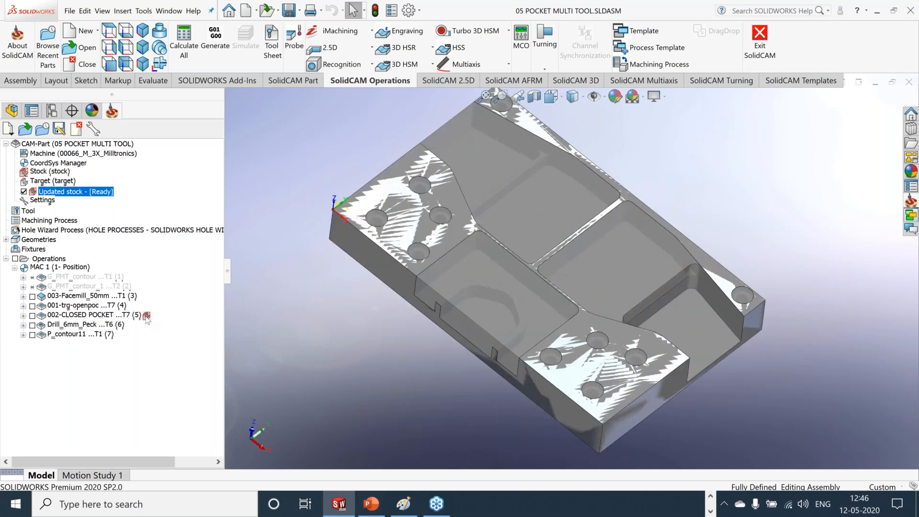
left_click(130, 326)
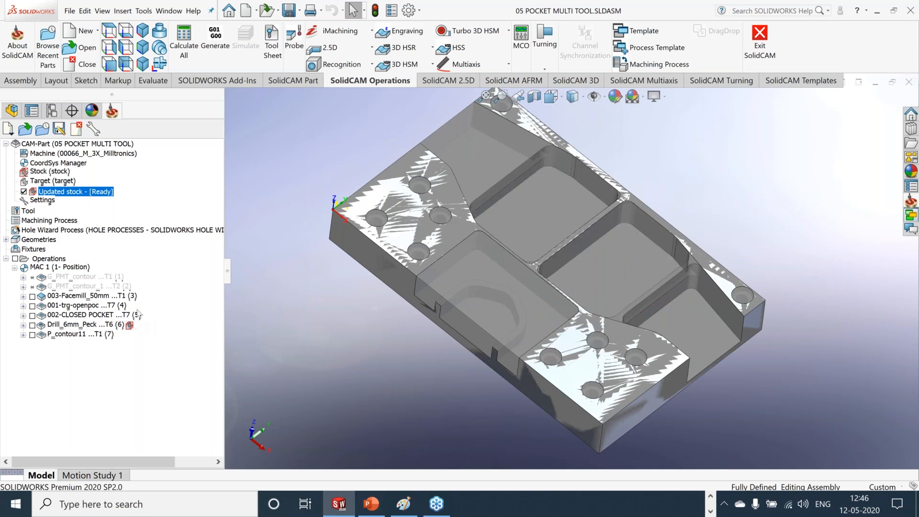
mouse_move(818, 348)
middle_mouse_down()
mouse_move(794, 355)
mouse_move(817, 335)
middle_mouse_up()
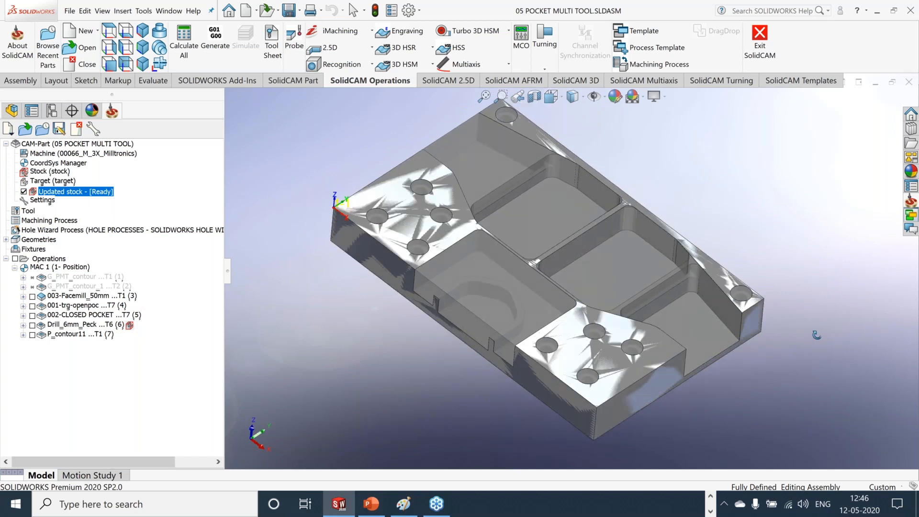
right_click(127, 331)
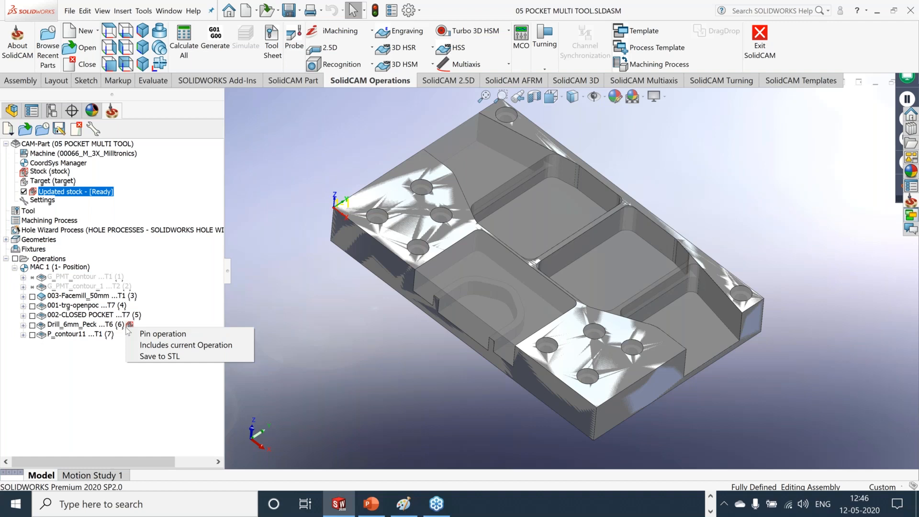
left_click(348, 367)
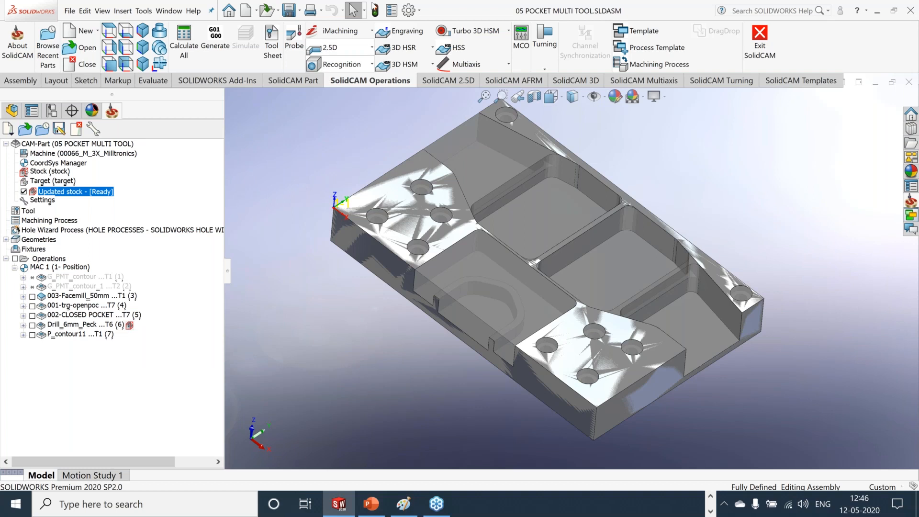
Step: Start a 3D HSM Constant Z machining operation and open its technology list for customization
left_click(430, 68)
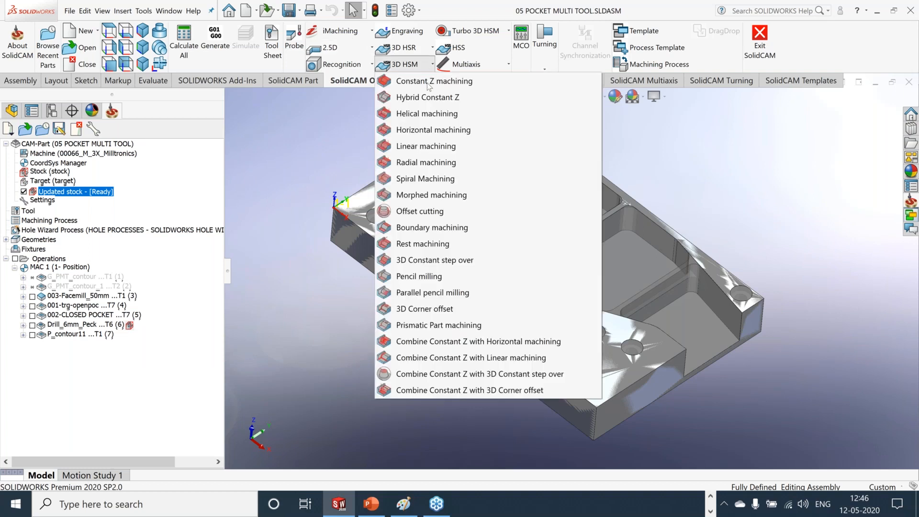
left_click(428, 82)
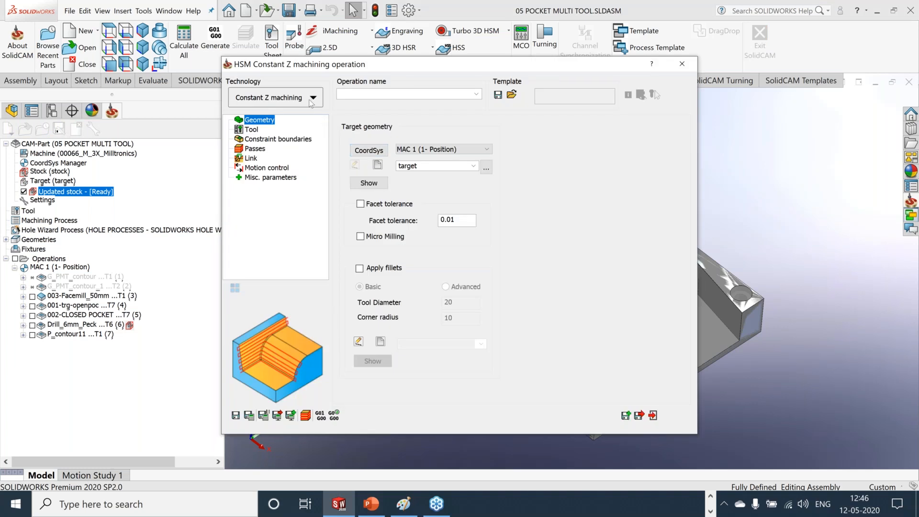
left_click(312, 99)
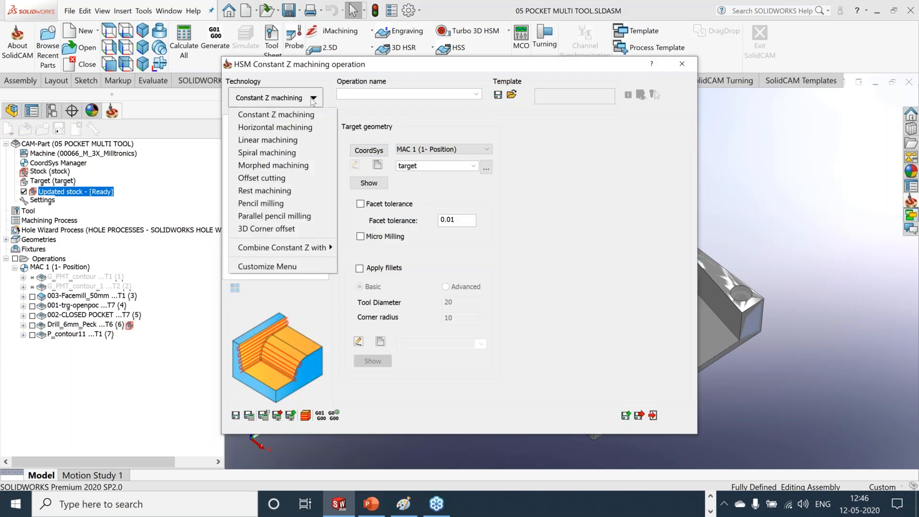
left_click(258, 266)
Step: Disable all enabled machining strategies in the technology list, from Constant Z machining through Combine Constant Z With
left_click(238, 114)
left_click(239, 148)
left_click(239, 159)
left_click(239, 182)
left_click(239, 193)
left_click(238, 206)
left_click(238, 261)
left_click(237, 227)
left_click(238, 272)
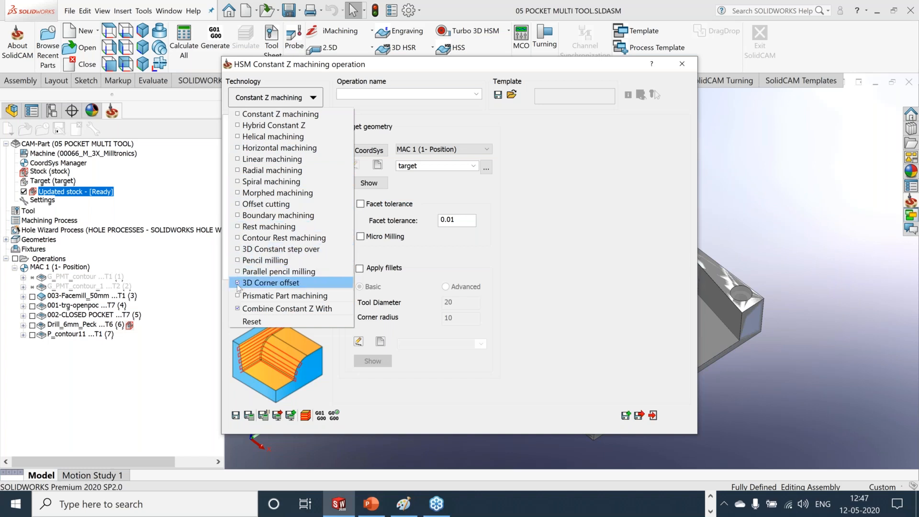
left_click(237, 282)
left_click(238, 308)
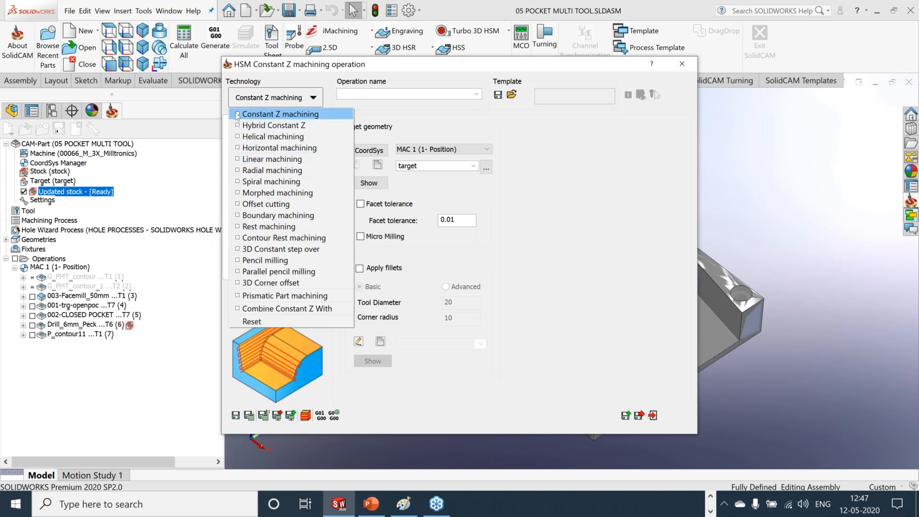
Step: Enable only Constant Z, Horizontal, Linear and Rest machining plus Pencil milling, and reopen the technology list to check it
left_click(238, 164)
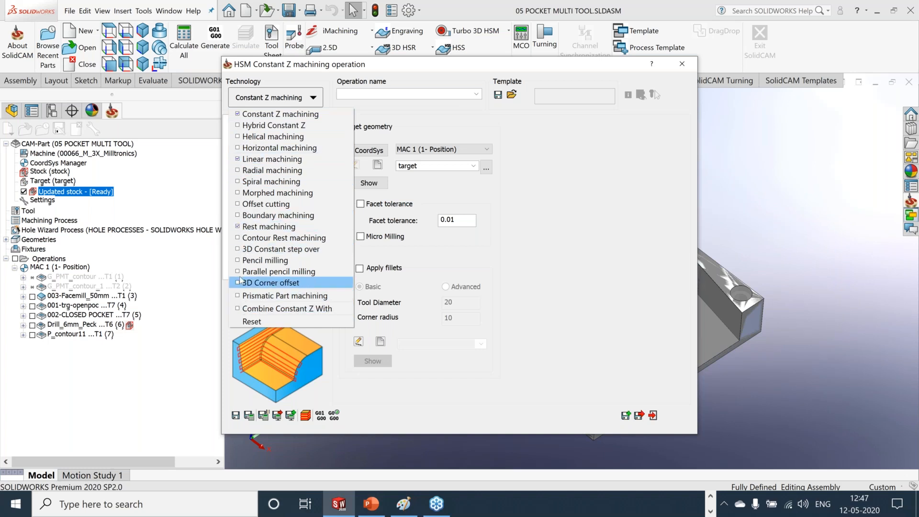
left_click(238, 261)
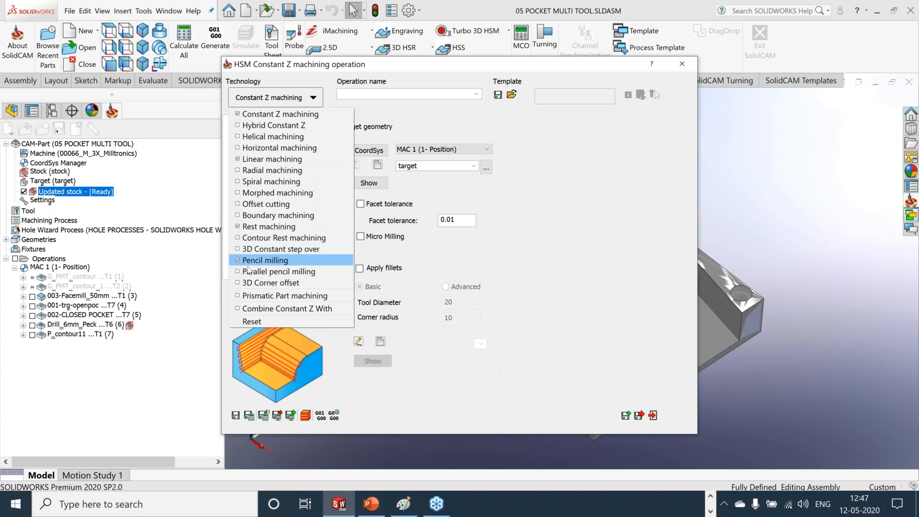
left_click(238, 148)
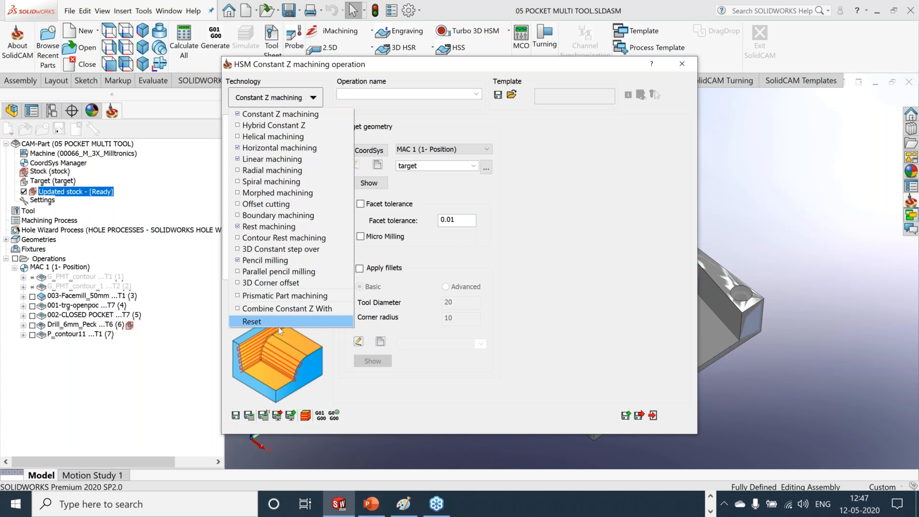
left_click(505, 264)
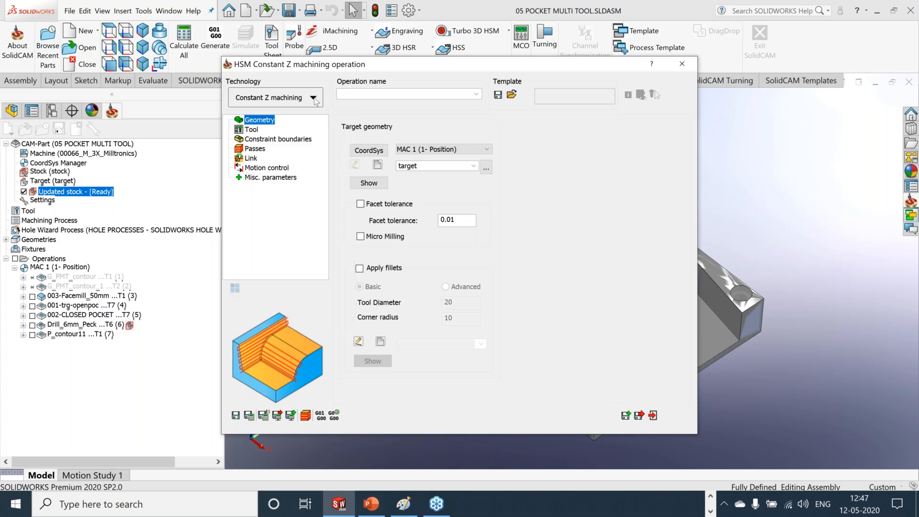
left_click(314, 99)
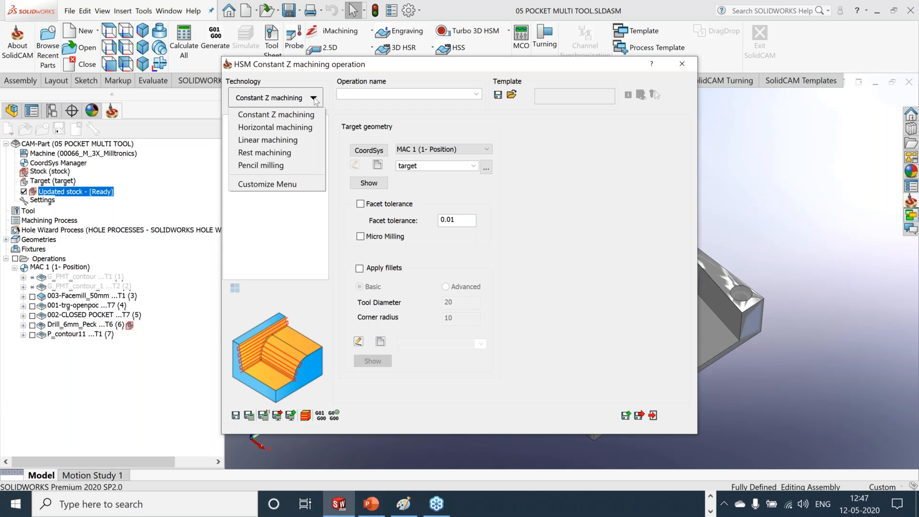
Step: Close the HSM Constant Z machining operation and save the AUTO_target_Box_Home_1 geometry
left_click(654, 217)
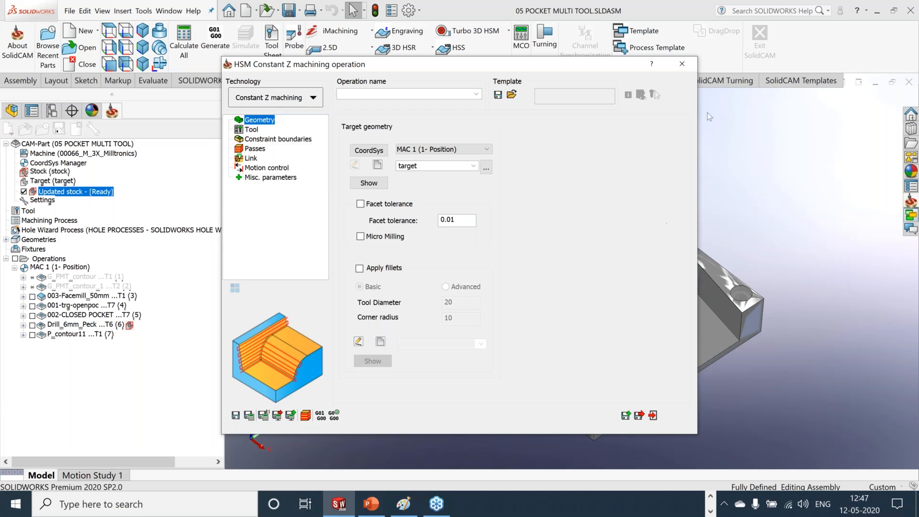
left_click(682, 66)
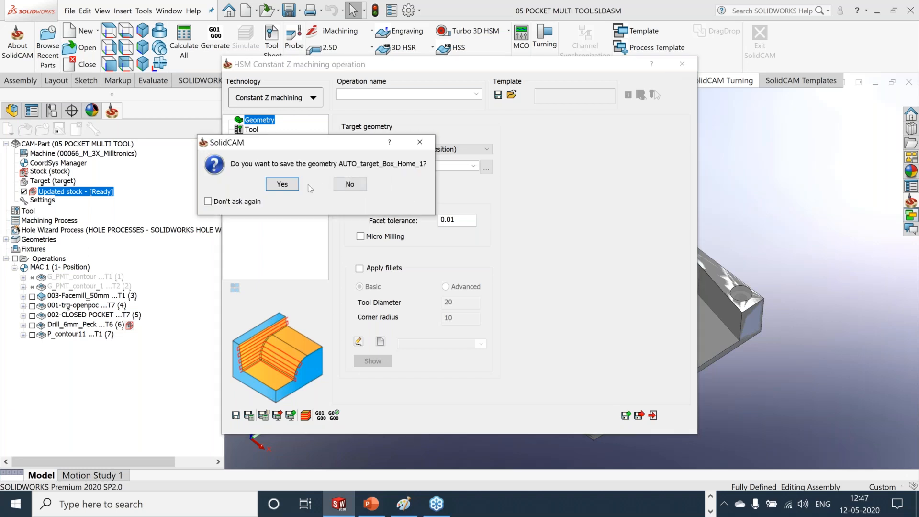
left_click(275, 186)
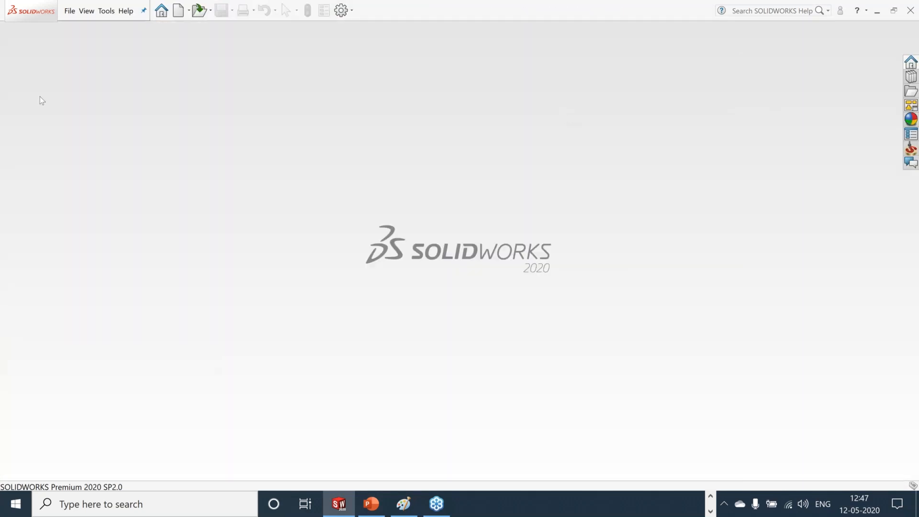
Step: Open the recently used SolidCAM part iMachining_2D_2.prz
left_click(105, 15)
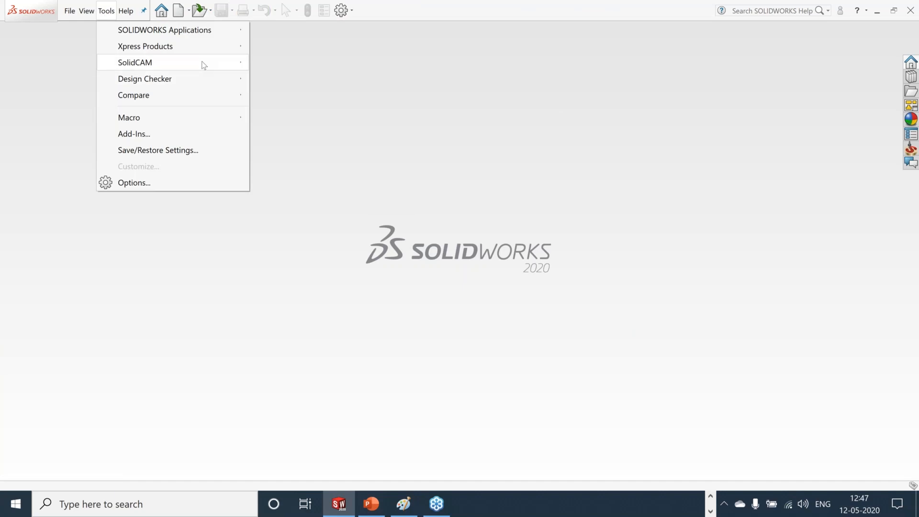
mouse_move(201, 63)
mouse_move(386, 347)
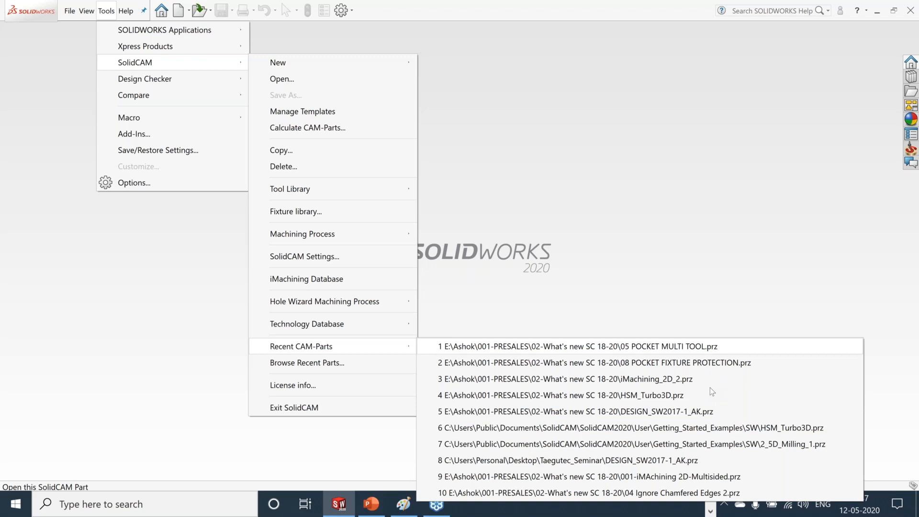
left_click(626, 378)
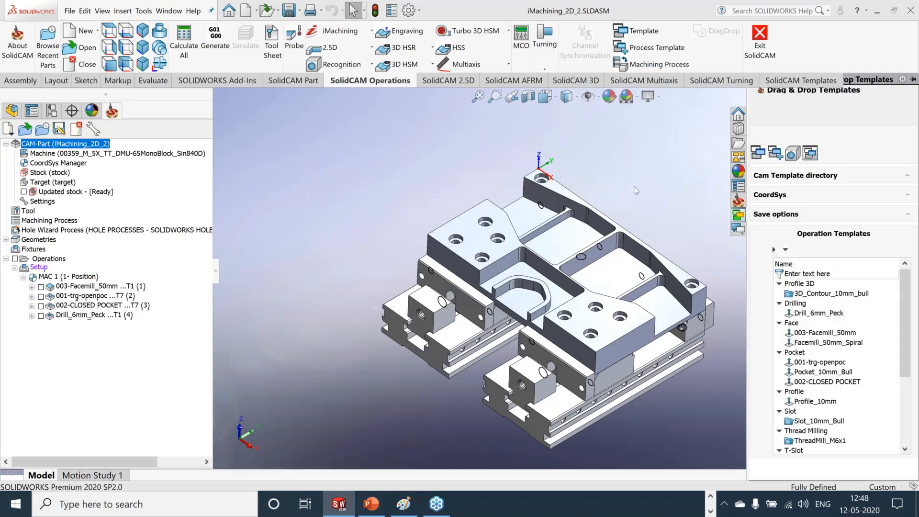
Step: Delete all operations from 003-Facemill_50mm through Drill_6mm_Peck under the MAC 1 position
left_click(82, 316)
left_click(83, 286, "shift")
key("Delete")
left_click(246, 185)
left_click(282, 195)
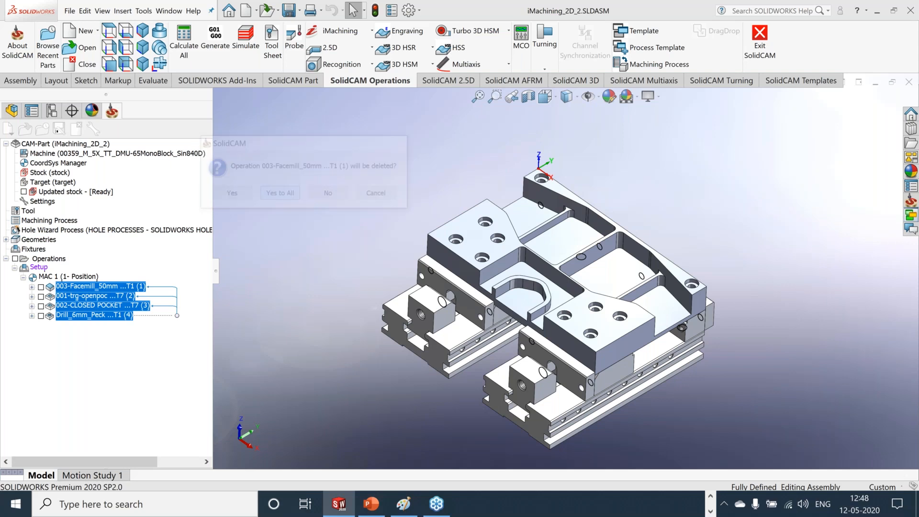
Step: Examine the drag-and-drop operation templates and the choices for the CAM template directory
scroll(703, 218, "up", 1)
middle_click_drag(704, 217, 699, 221)
scroll(699, 221, "down", 3)
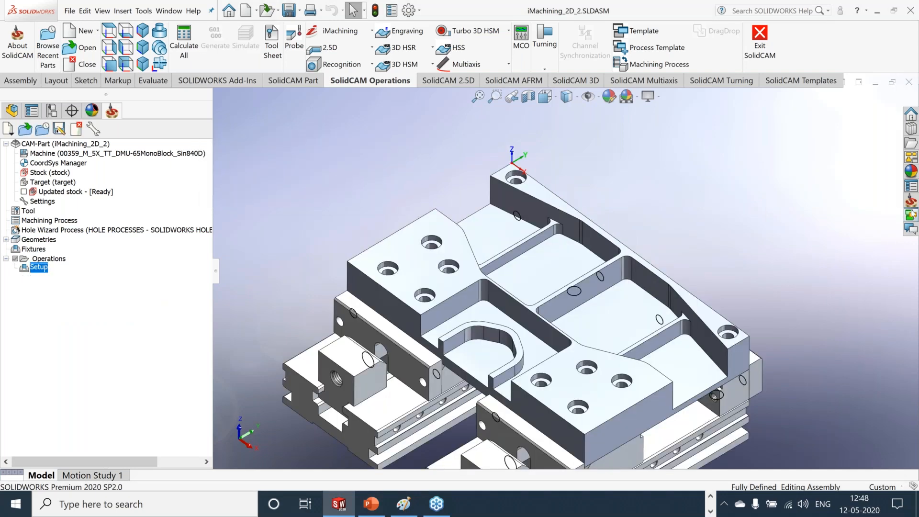
left_click(913, 215)
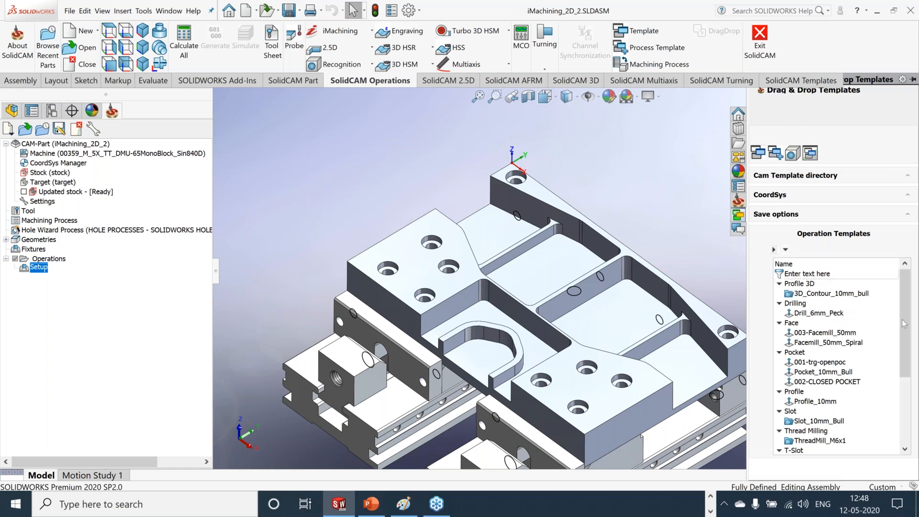
mouse_move(909, 304)
left_mouse_down()
mouse_move(914, 386)
mouse_move(915, 294)
left_mouse_up()
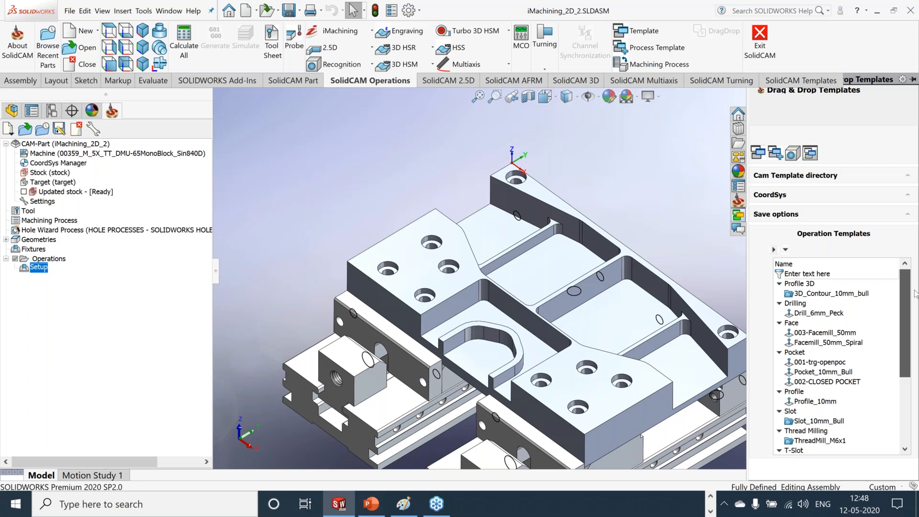
left_click_drag(915, 294, 915, 411)
scroll(912, 368, "up", 4)
left_click(835, 176)
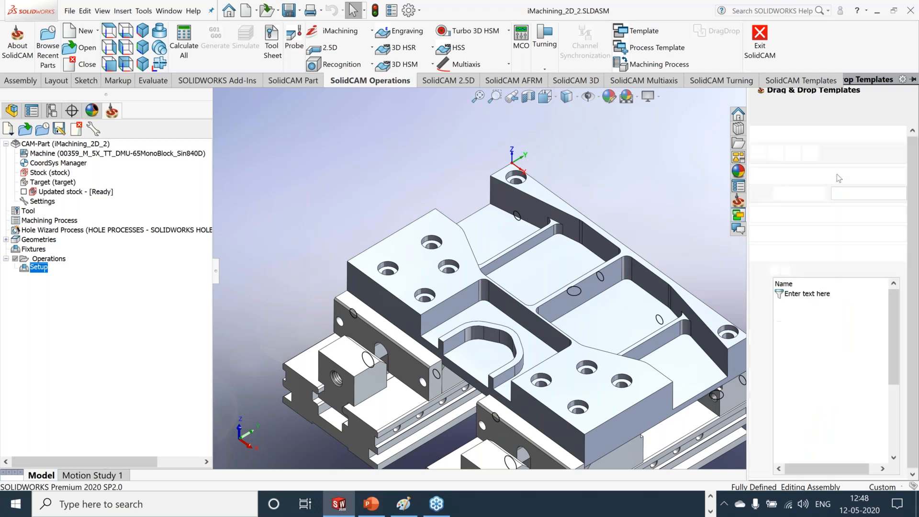
left_click(818, 193)
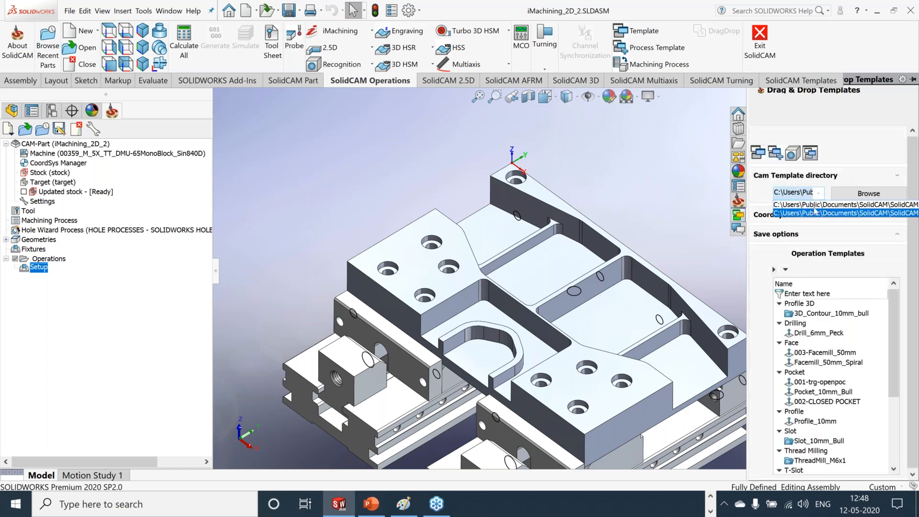
left_click(816, 212)
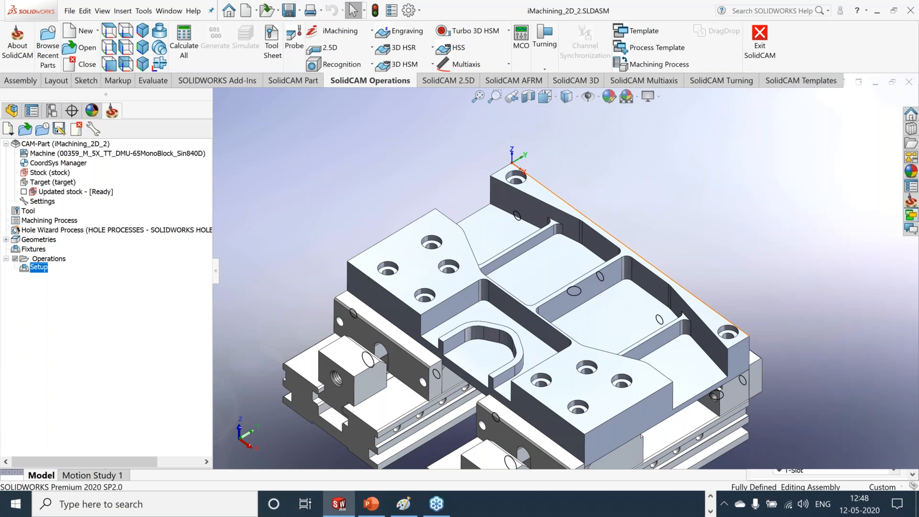
left_click(346, 51)
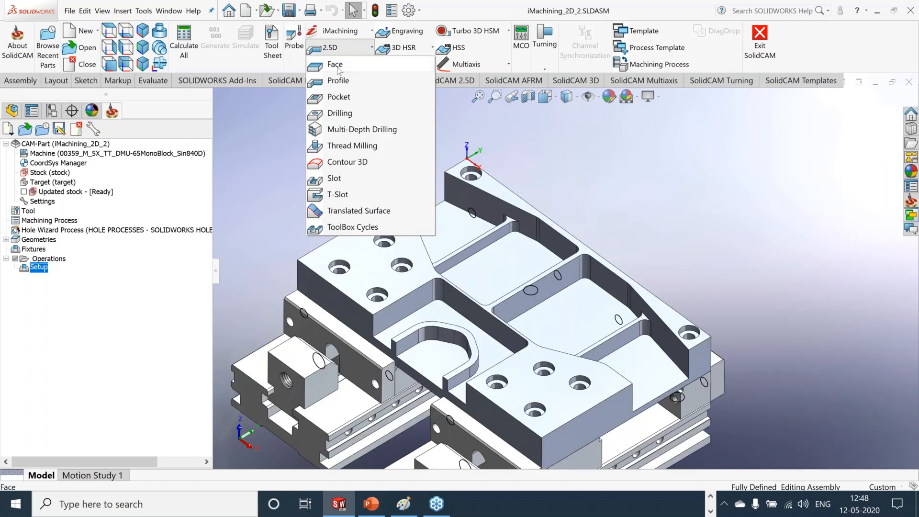
left_click(337, 67)
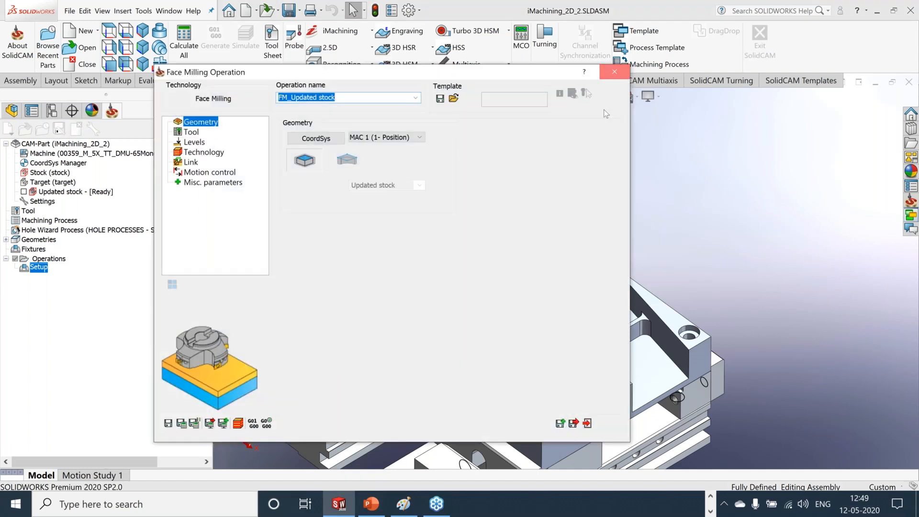
left_click(615, 72)
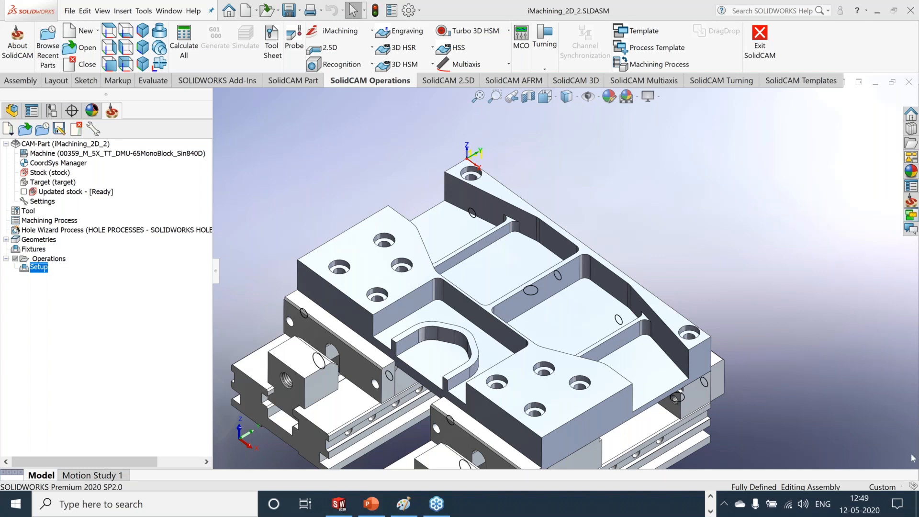
Step: Apply the 003-Facemill_50mm operation template to the top face of the part
left_click(912, 214)
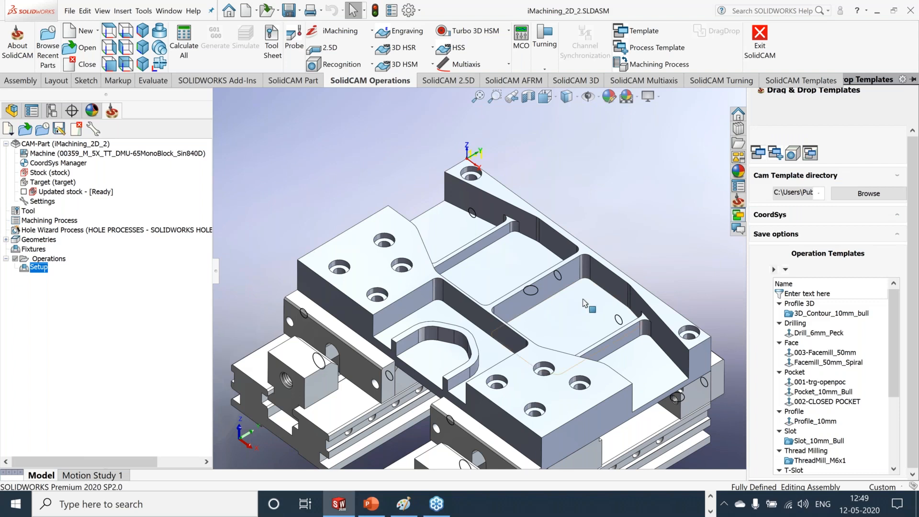
scroll(583, 302, "up", 2)
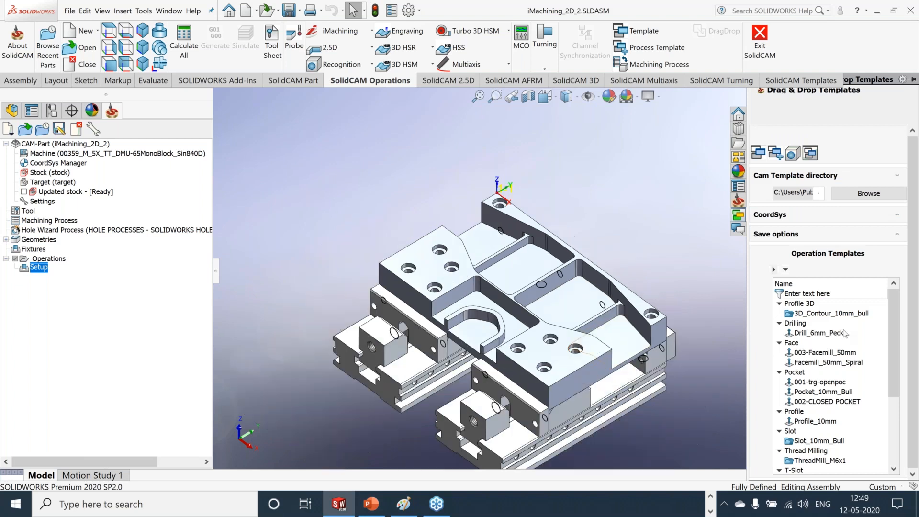
left_click(809, 354)
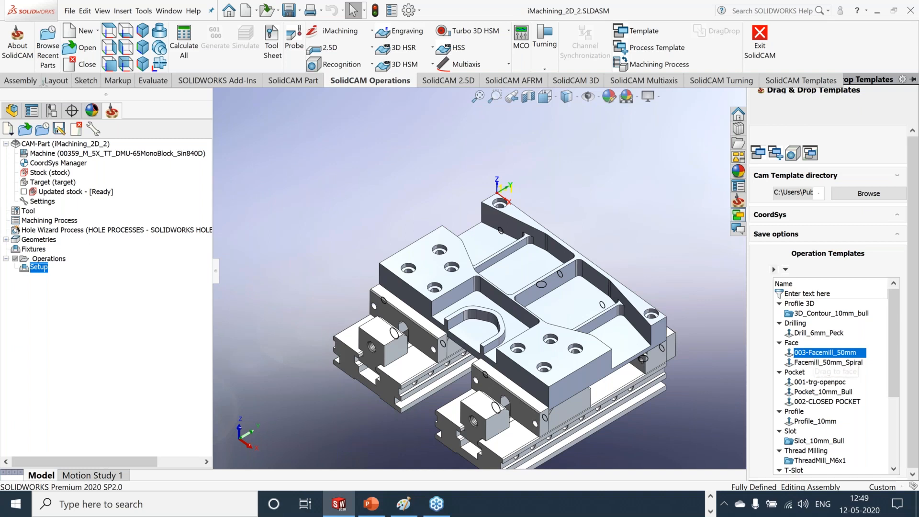
left_click_drag(830, 353, 575, 366)
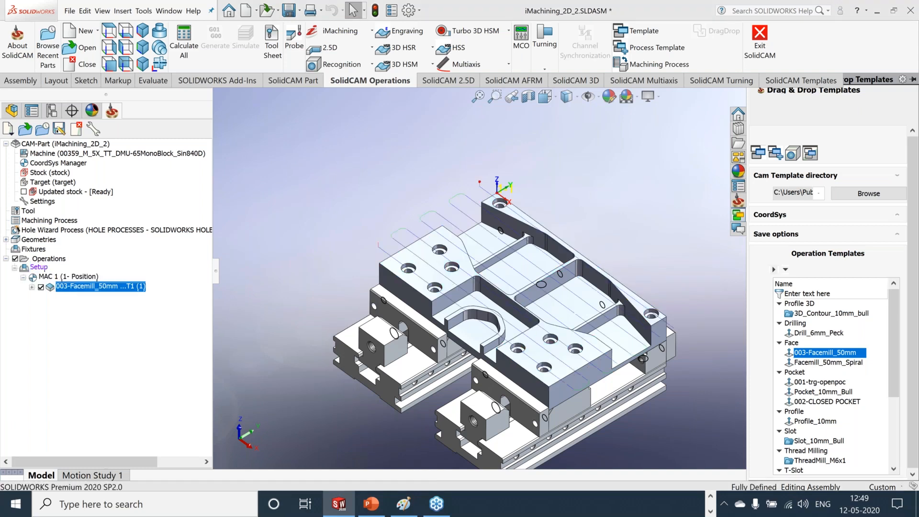
left_click(478, 97)
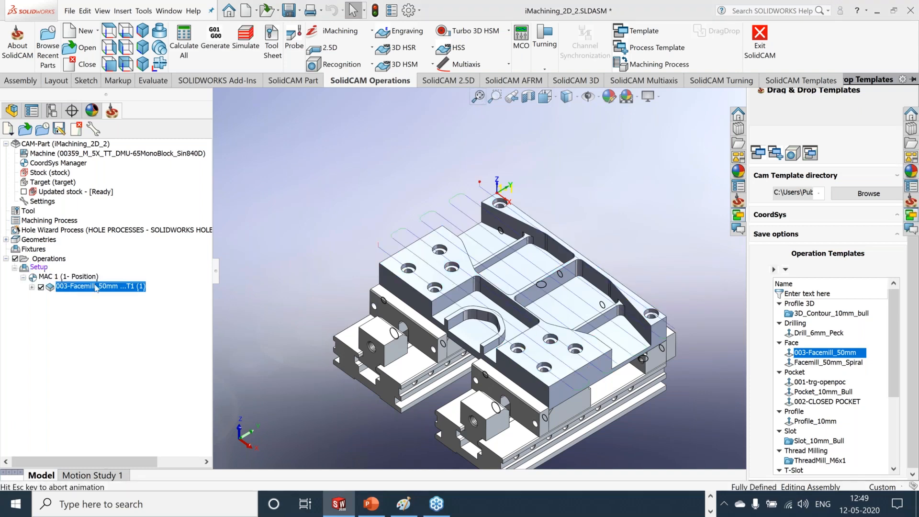
Step: Review the geometry, tool, levels, technology and link settings of the 003-Facemill_50mm operation, and close it
right_click(98, 288)
left_click(118, 146)
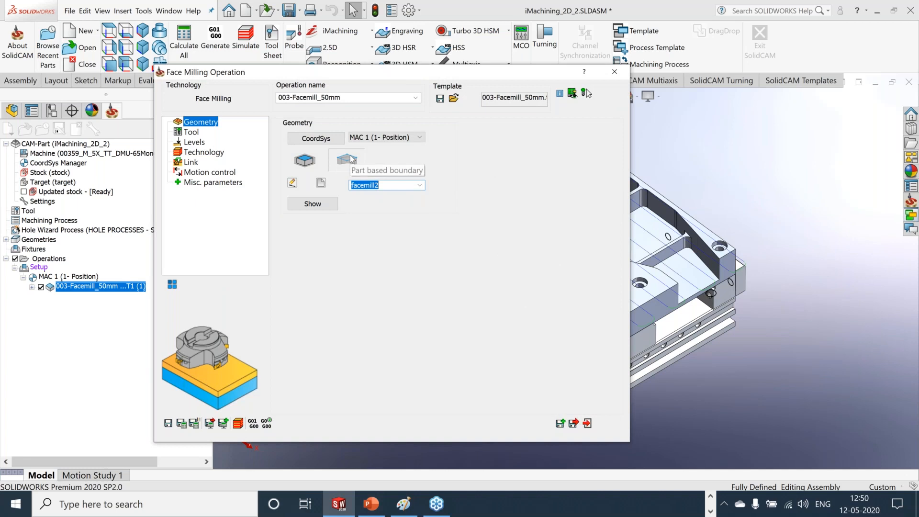
left_click(191, 134)
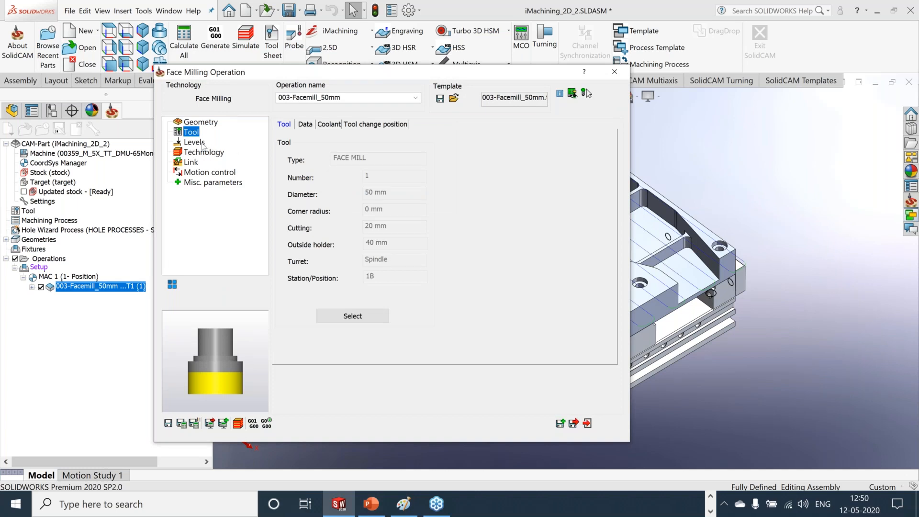
left_click(197, 146)
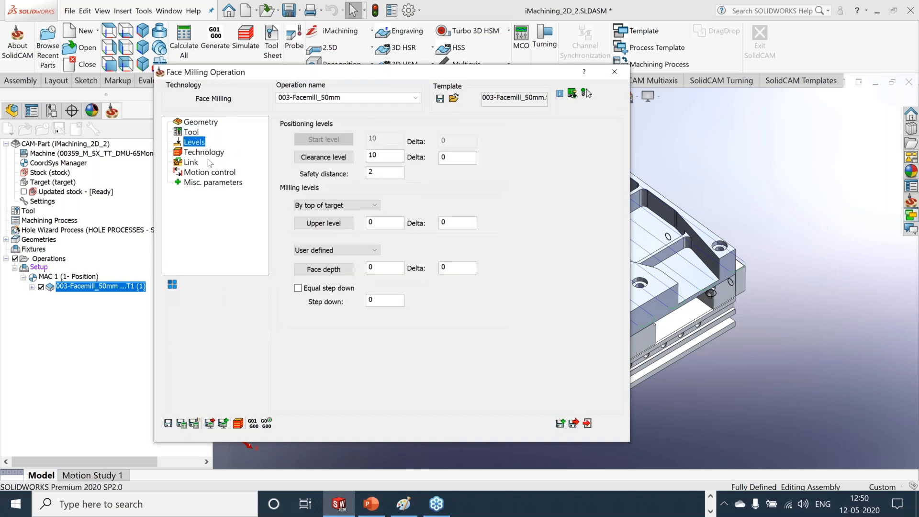
left_click(208, 156)
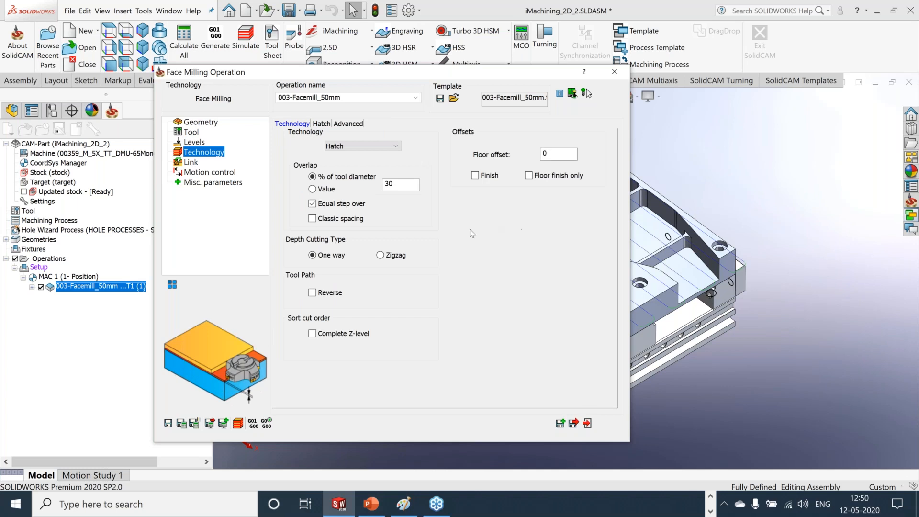
left_click(190, 163)
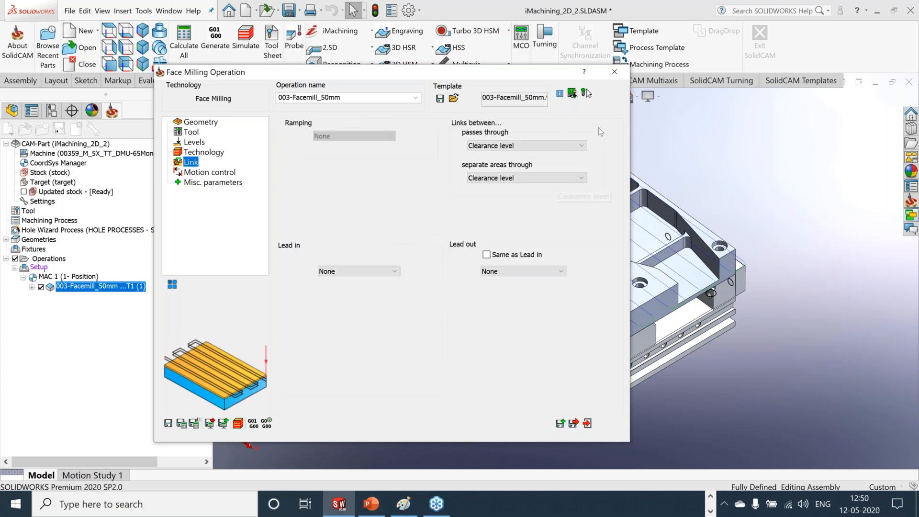
left_click(612, 74)
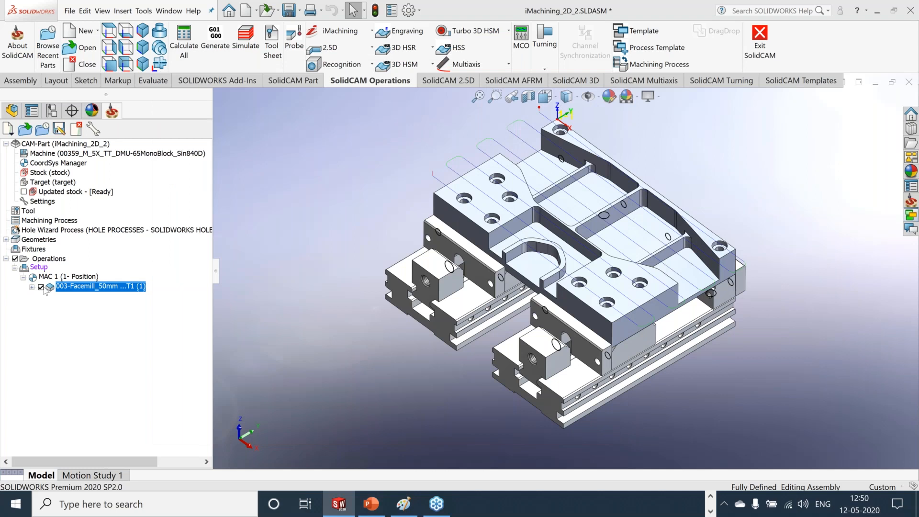
Step: Hide the face milling toolpath and apply the 001-trg-openpoc template to the floor of the open corner pocket
left_click(41, 287)
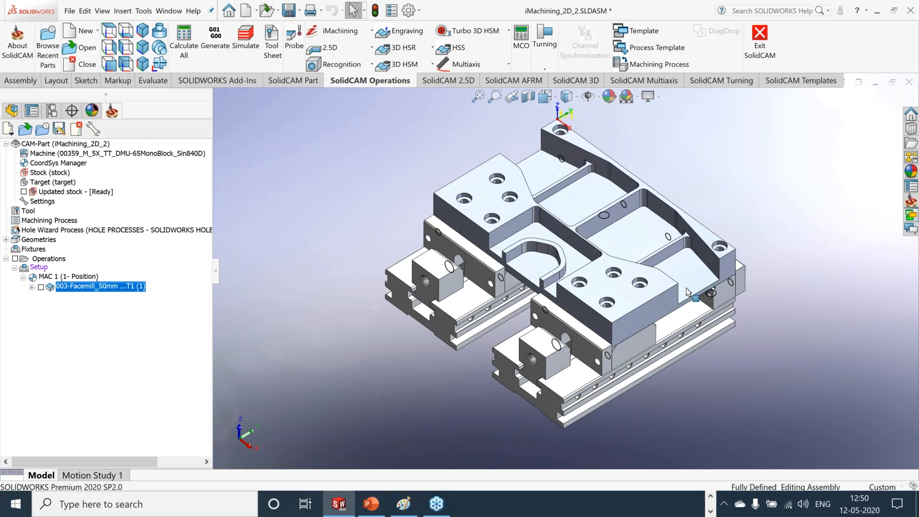
scroll(685, 288, "down", 2)
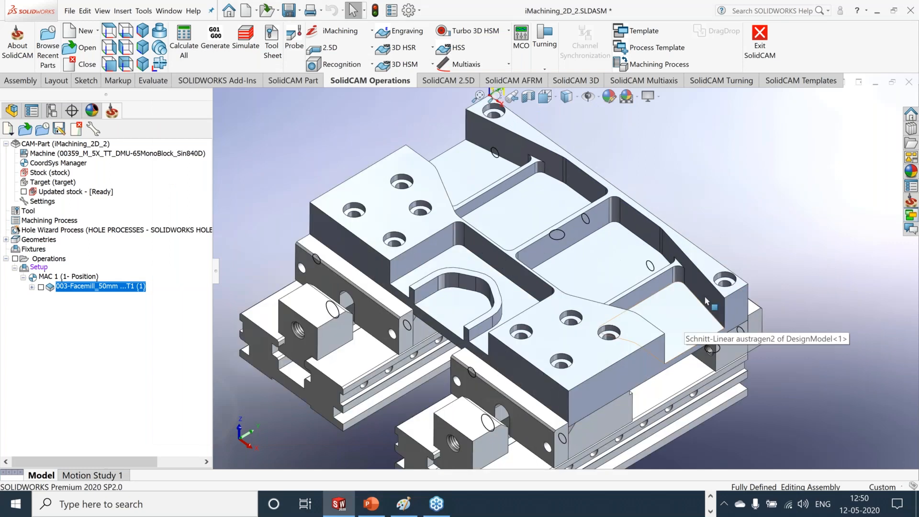
left_click(911, 215)
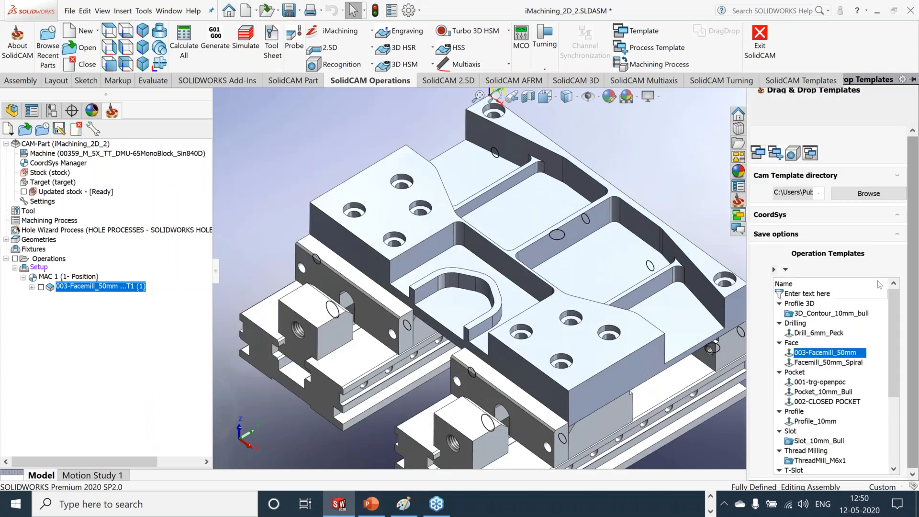
left_click(818, 383)
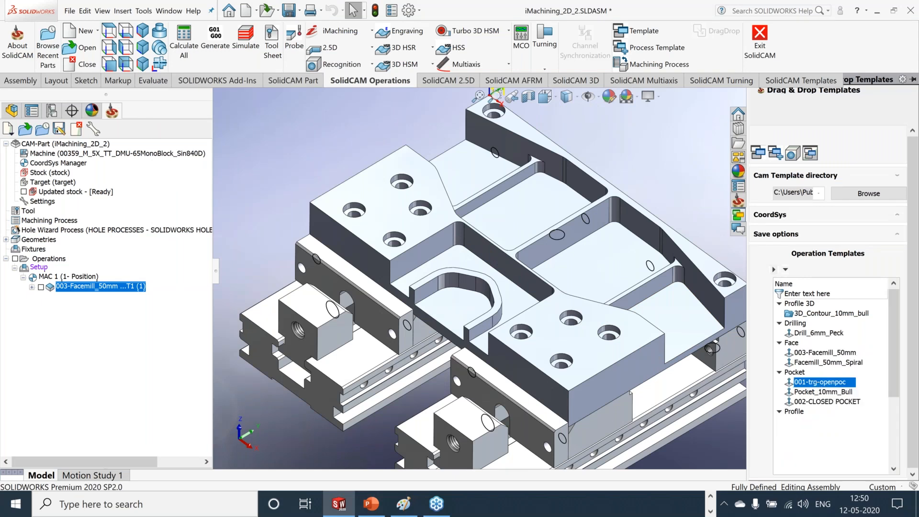
left_click_drag(820, 382, 665, 325)
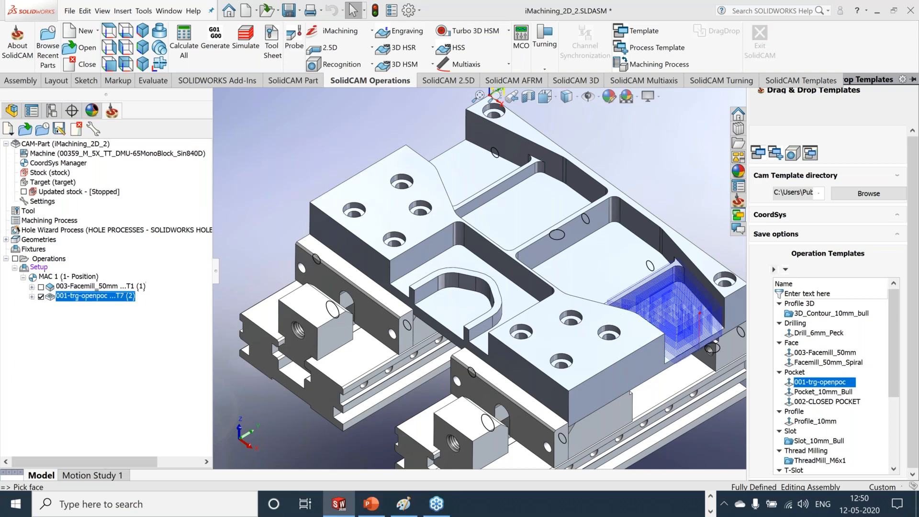
left_click(707, 231)
scroll(586, 308, "down", 1)
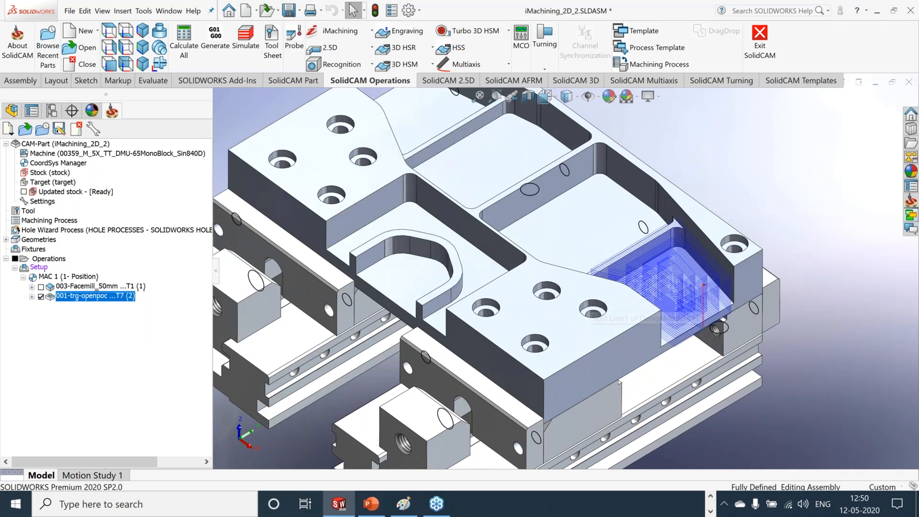
Step: Hide the 001-trg-openpoc toolpath, run the operation's material removal simulation in SolidVerify, and exit the simulation
left_click(41, 297)
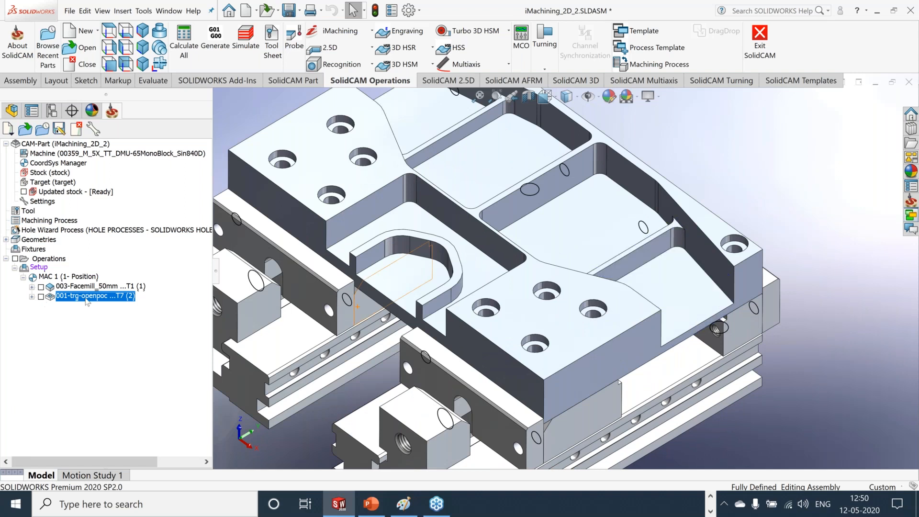
right_click(86, 299)
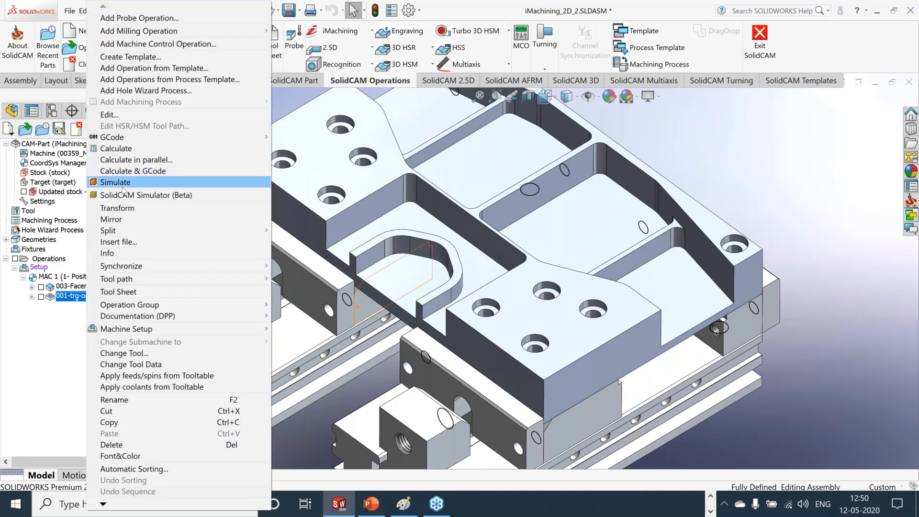
left_click(123, 185)
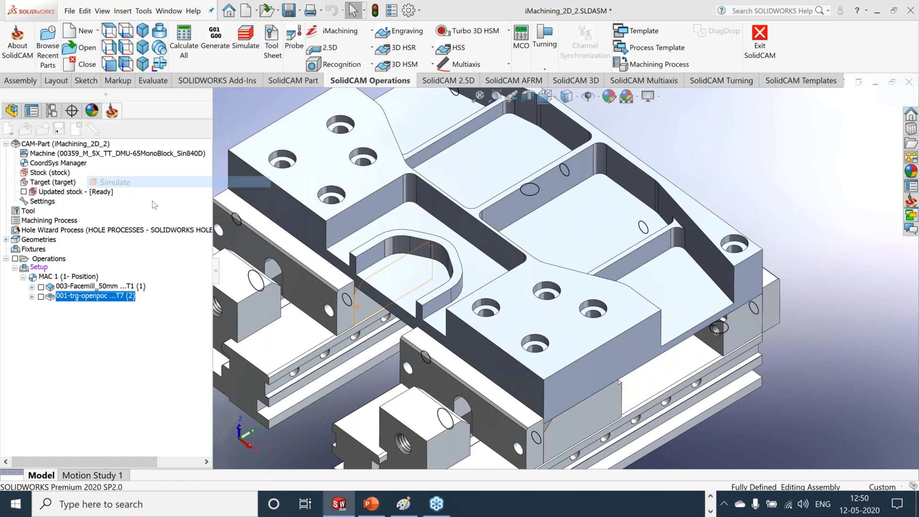
left_click(234, 220)
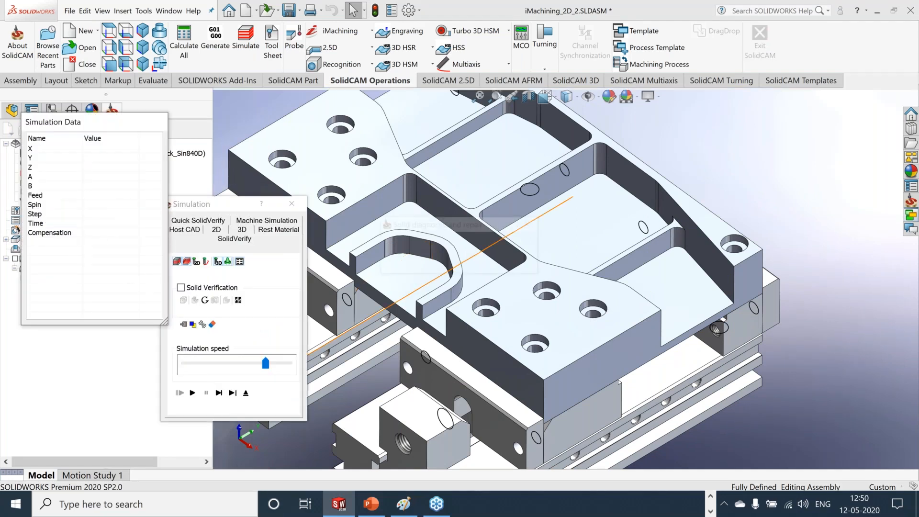
left_click(191, 384)
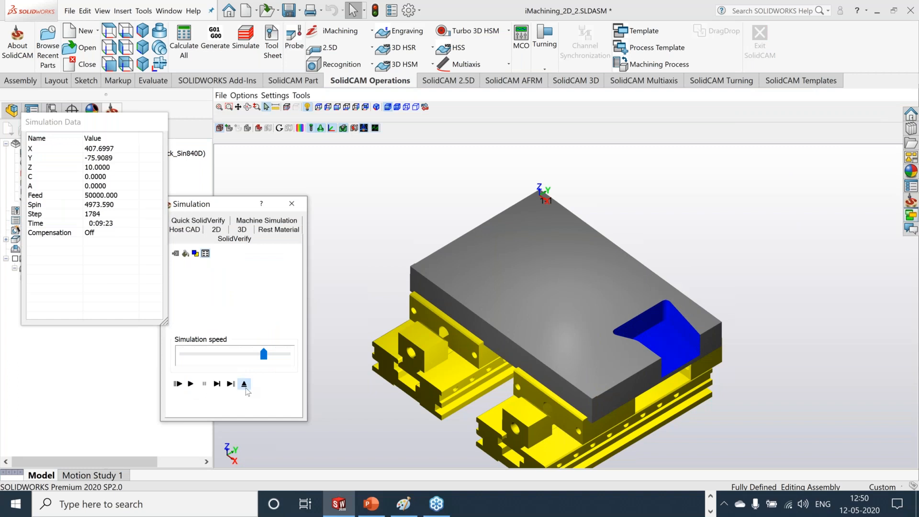
left_click(245, 384)
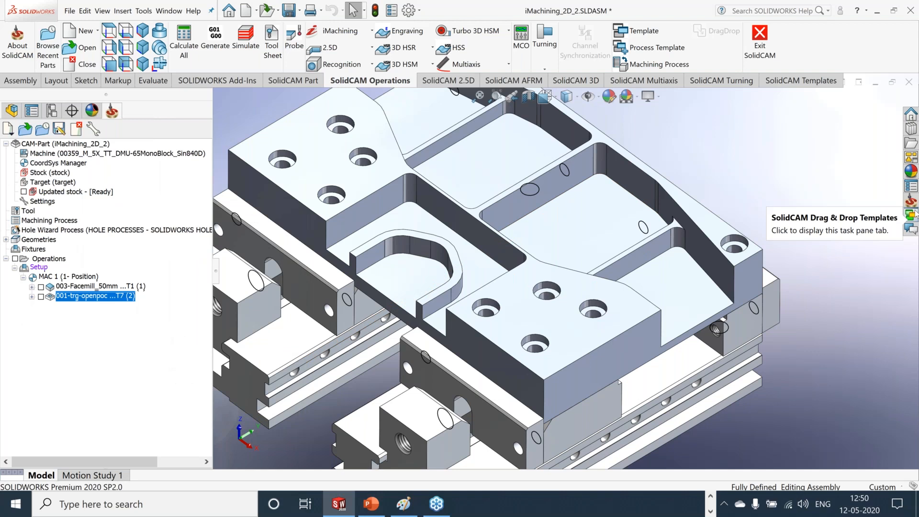
Step: Apply the 002-CLOSED POCKET operation template to the floors of the two closed pockets in the middle of the part
left_click(912, 214)
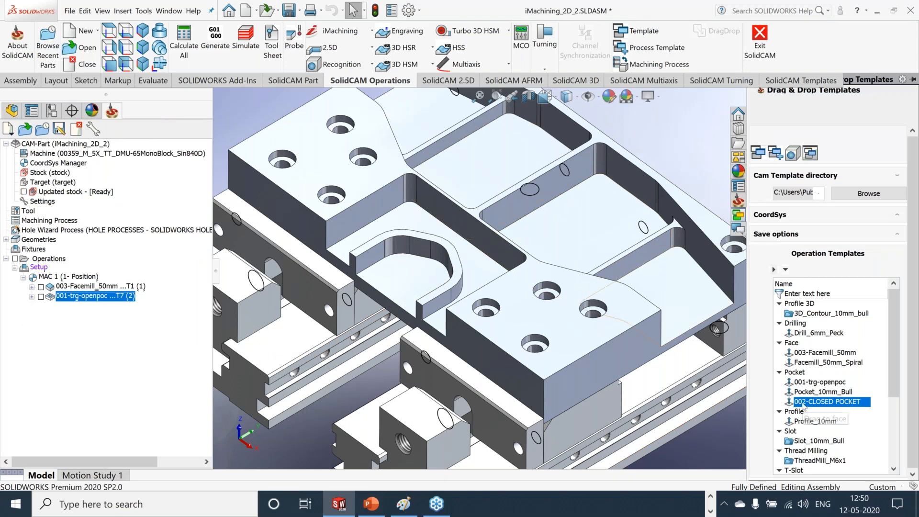
left_click_drag(803, 404, 578, 238)
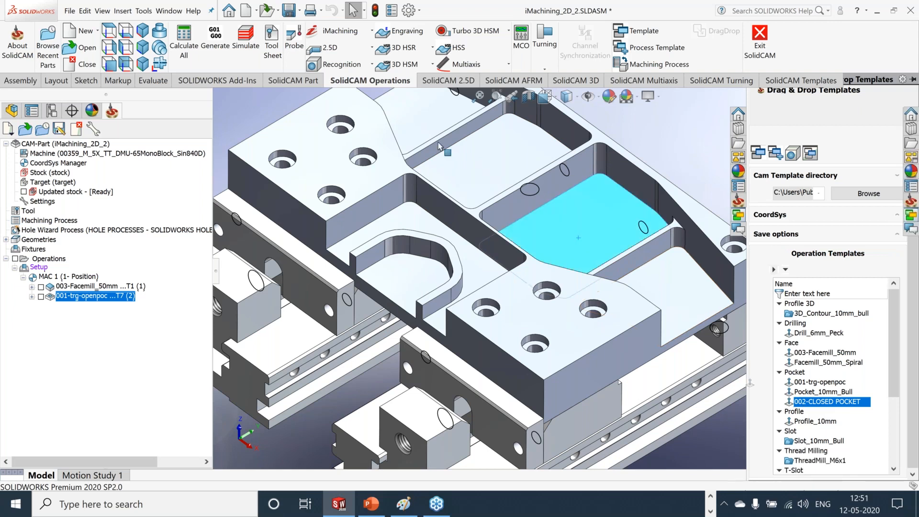
left_click_drag(440, 146, 502, 147)
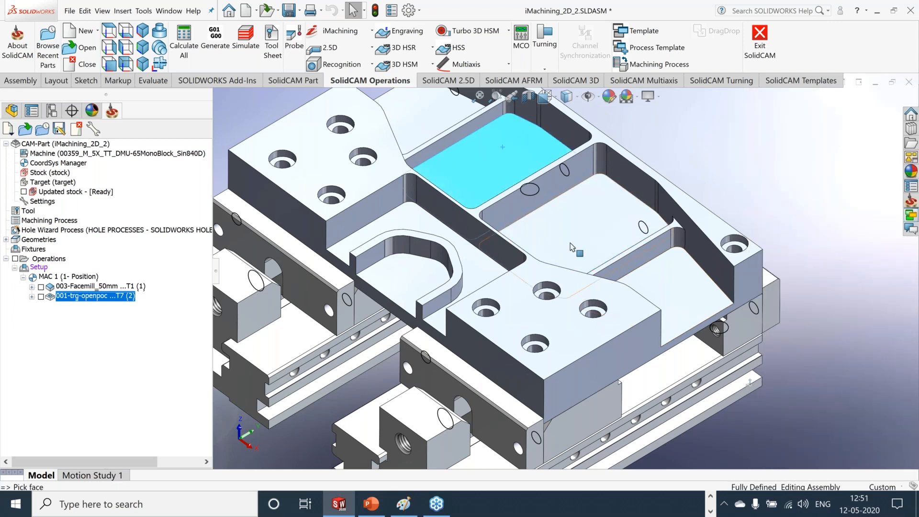
left_click(570, 245)
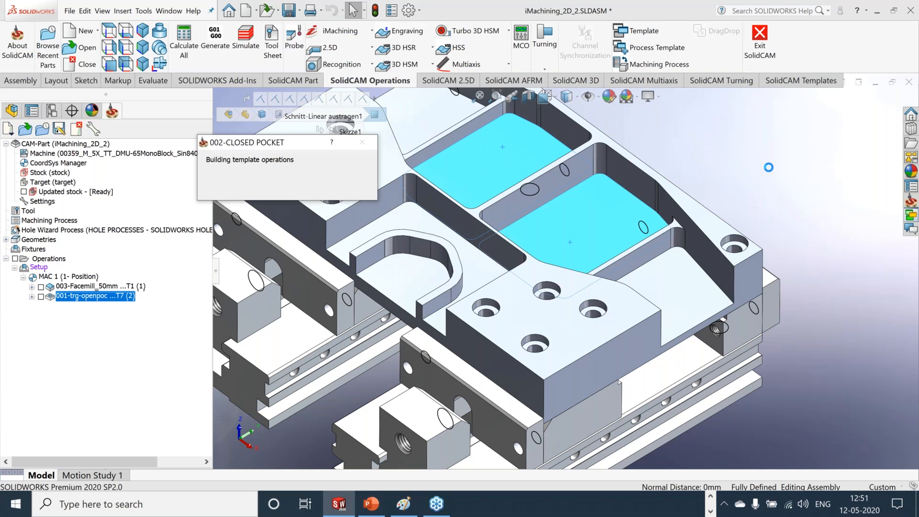
scroll(735, 220, "up", 3)
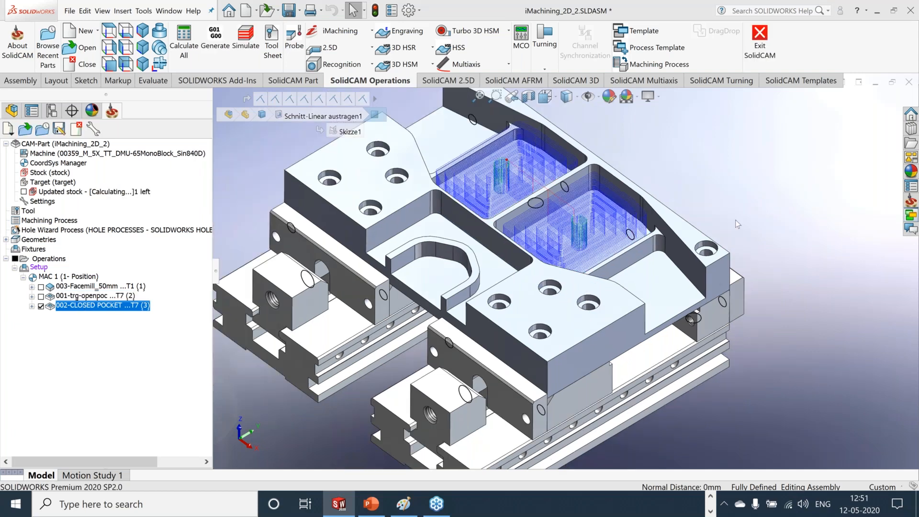
scroll(735, 219, "up", 3)
scroll(702, 376, "down", 3)
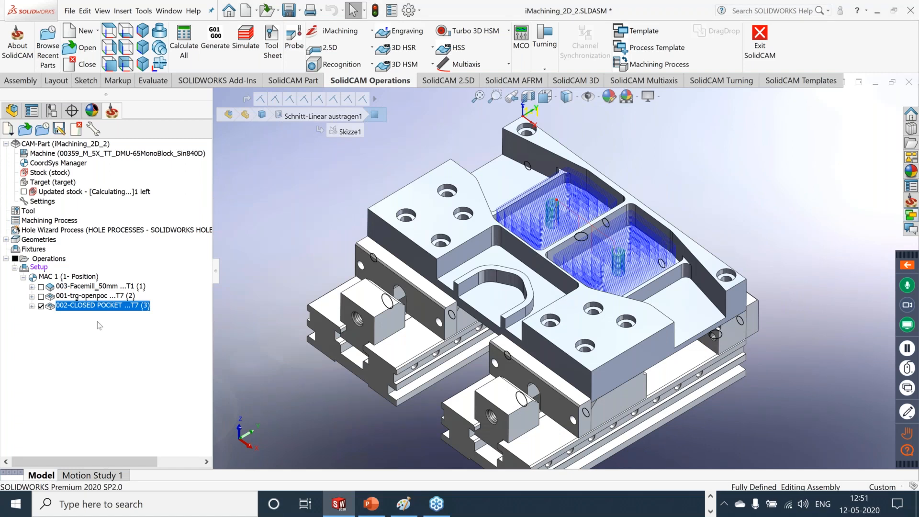
Step: Review the geometry, tool data, technology offsets and link settings of the 002-CLOSED POCKET operation, and close it
right_click(84, 306)
left_click(153, 115)
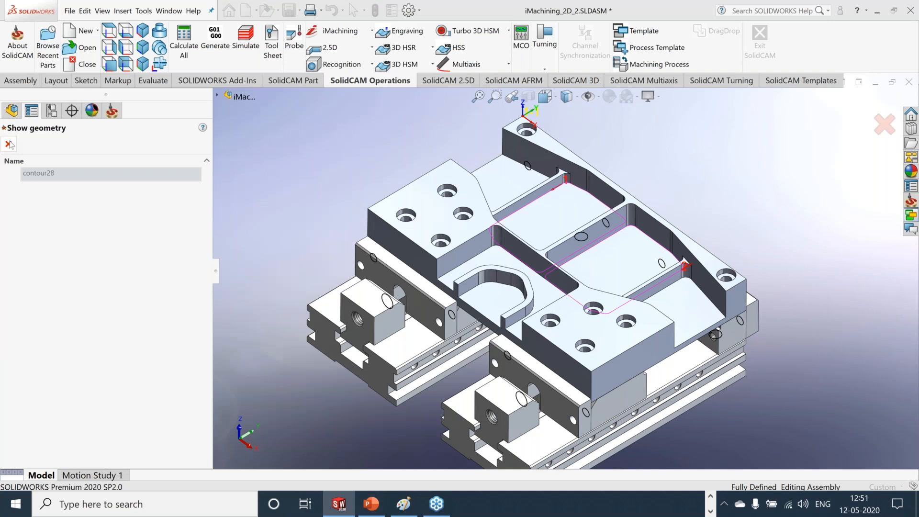
left_click(9, 144)
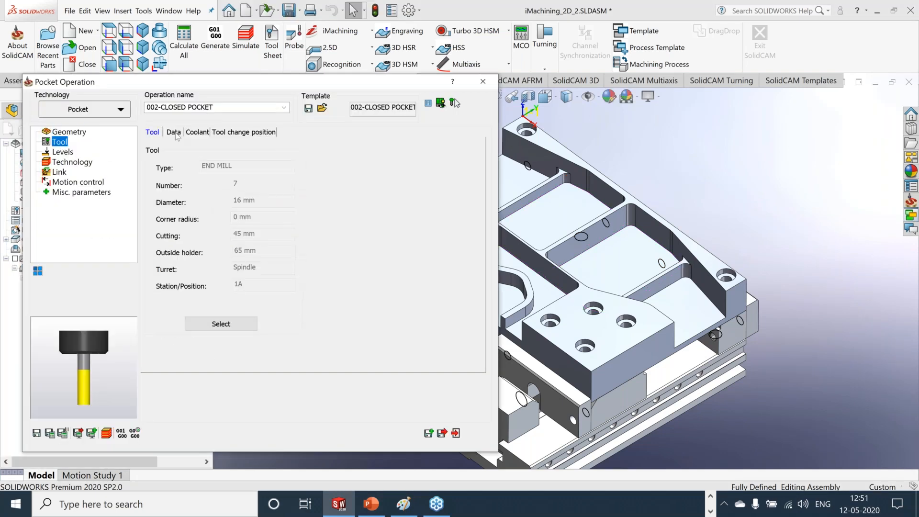
left_click(174, 133)
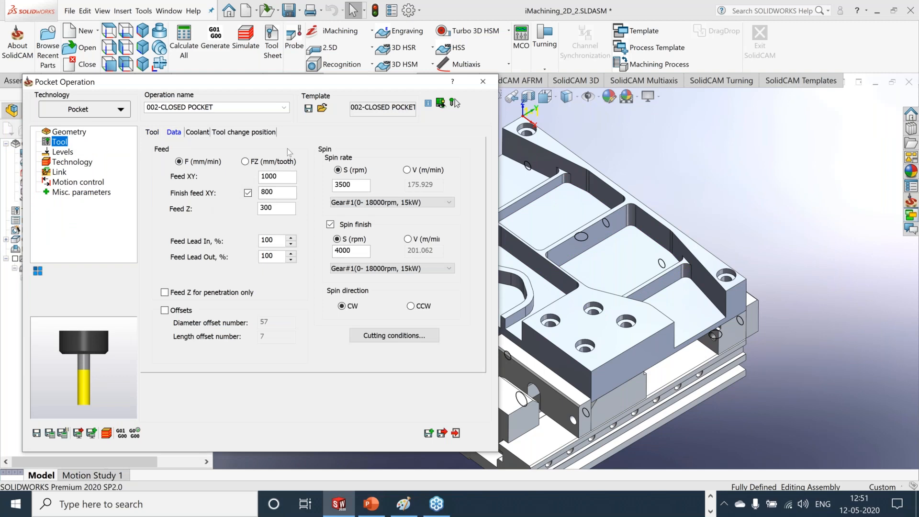
left_click(153, 133)
left_click(71, 162)
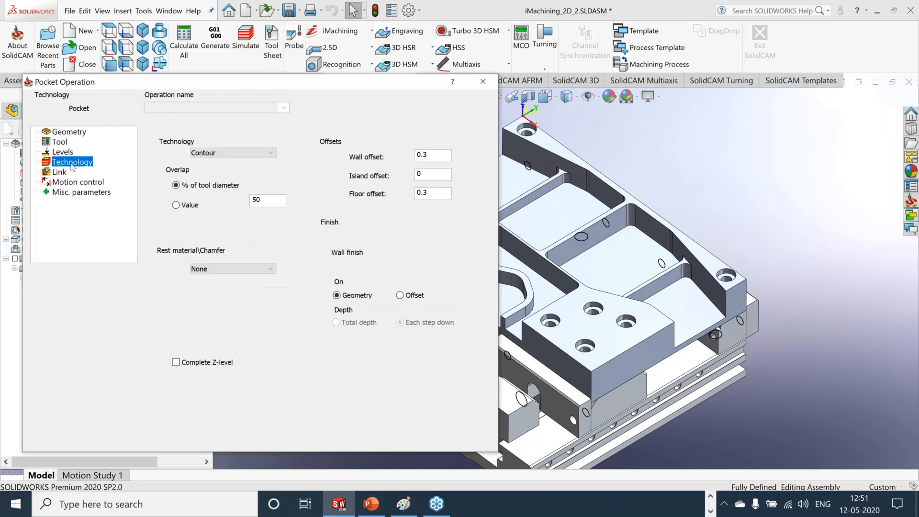
left_click(415, 154)
double_click(414, 154)
left_click(432, 193)
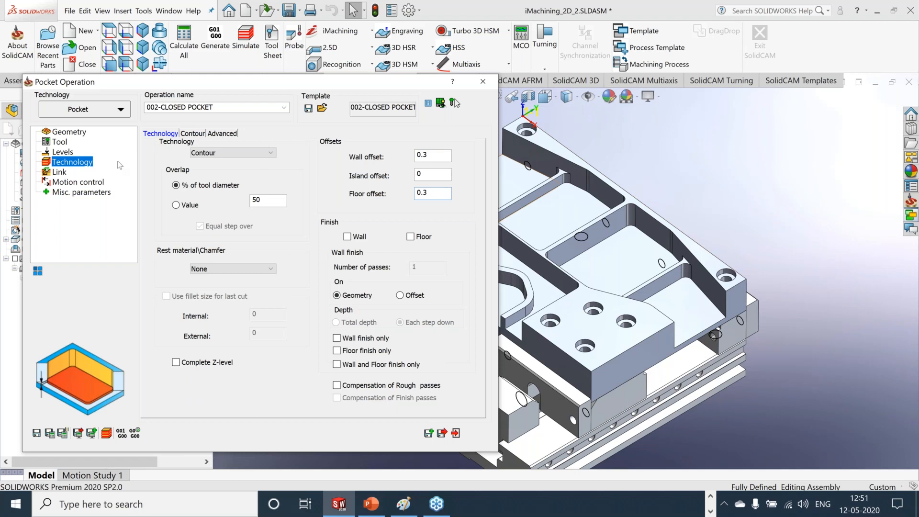
left_click(58, 172)
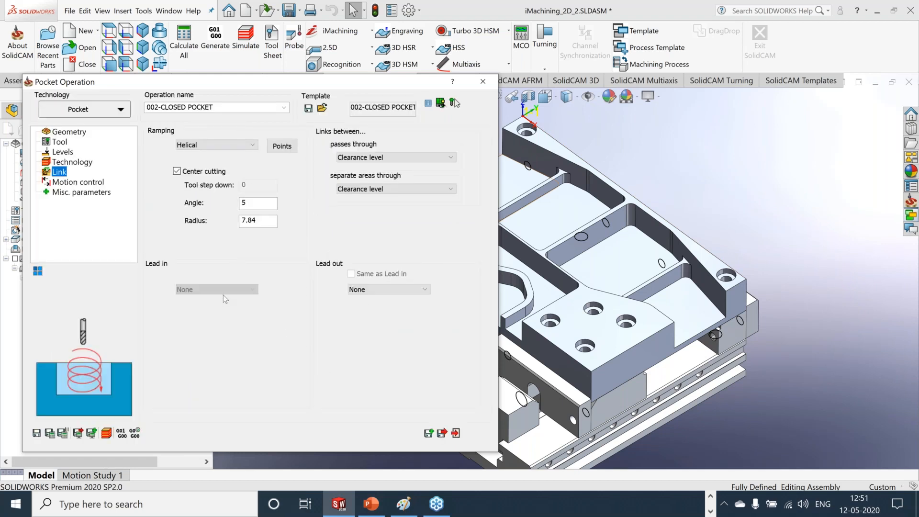
left_click(493, 88)
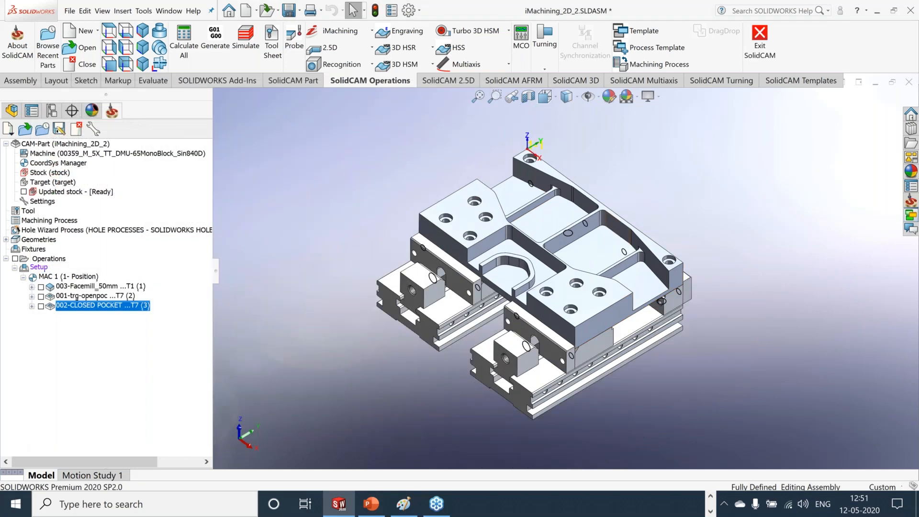
Step: Apply the Drill_6mm_Peck operation template to the holes on the part's top face and display the drill geometry
scroll(586, 232, "down", 2)
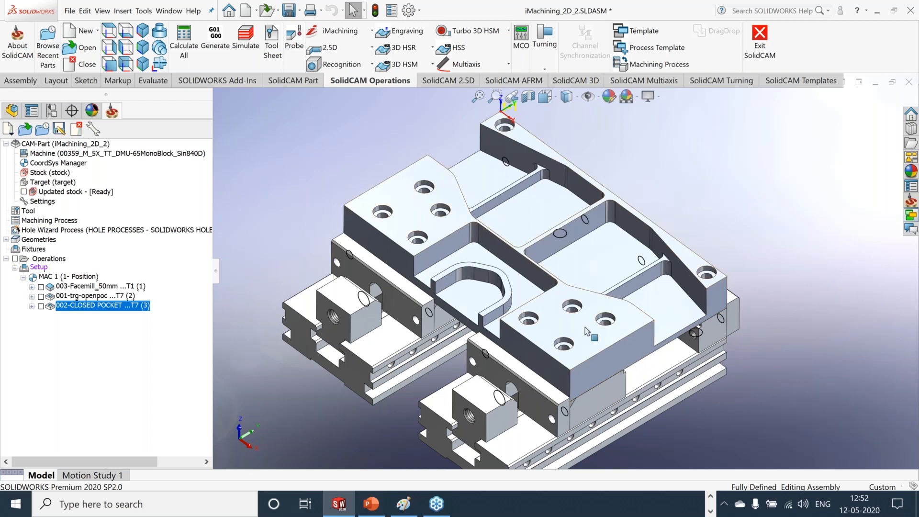
left_click(911, 215)
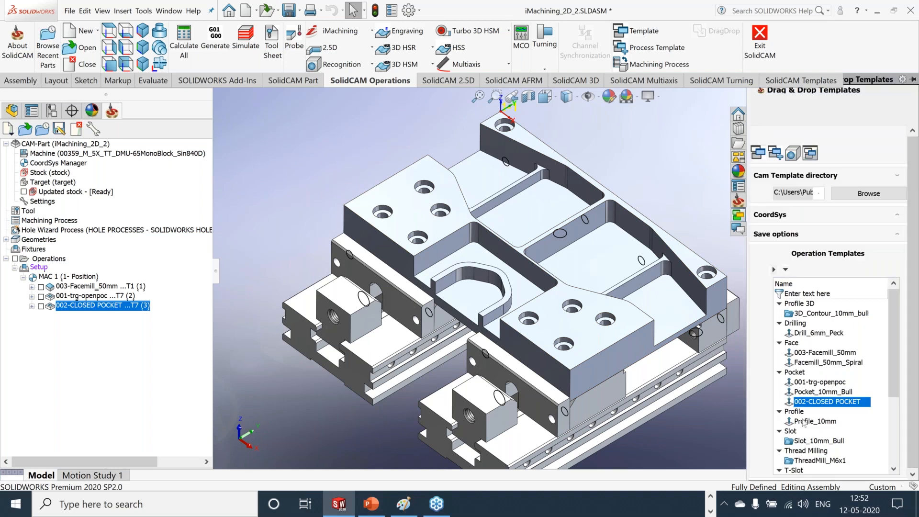
left_click(826, 336)
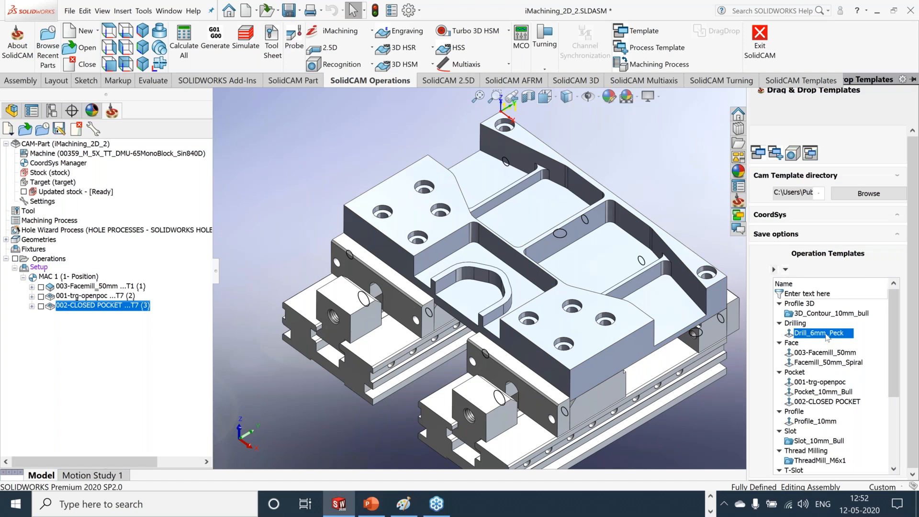
left_click_drag(826, 338, 551, 235)
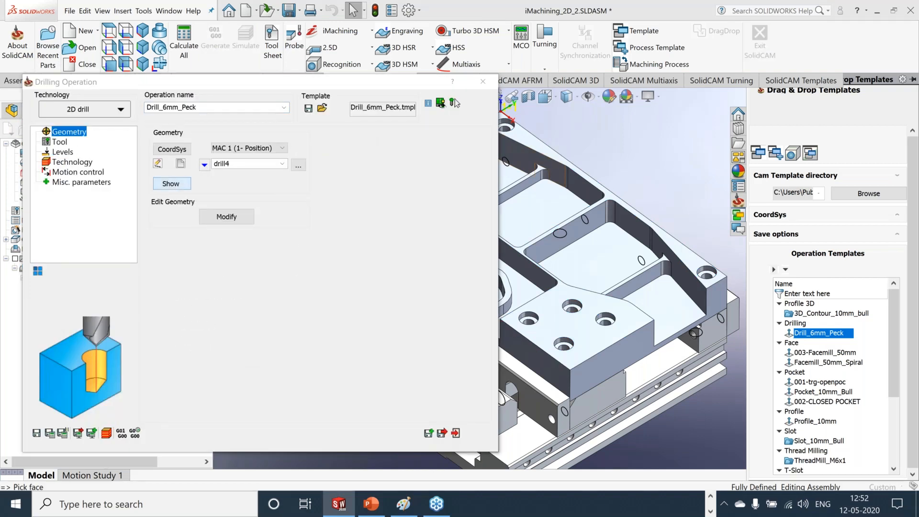
left_click(171, 183)
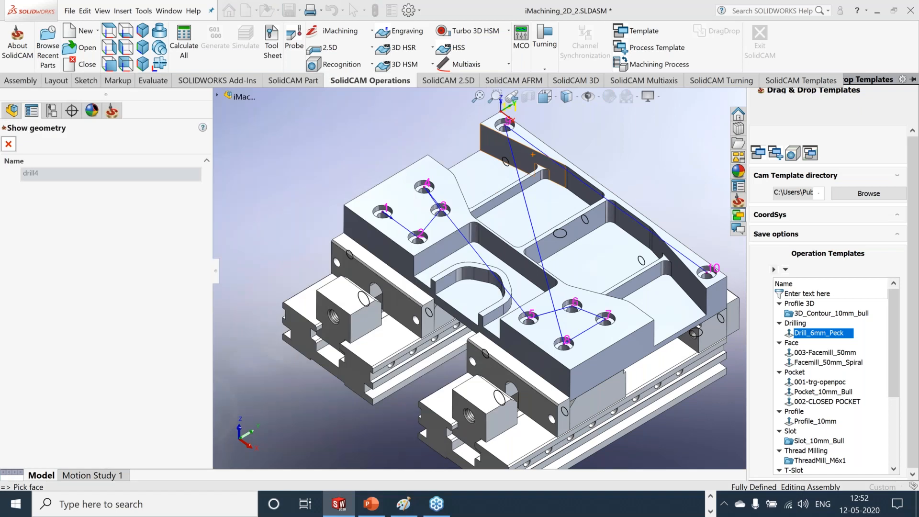
left_click(8, 144)
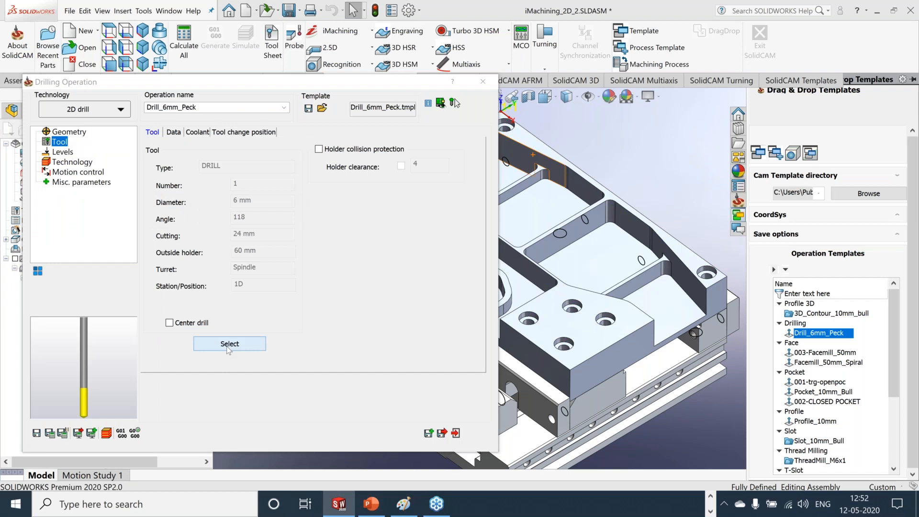
Step: Measure the lower bore of a counterbored hole and set the drill tool's diameter to 13.5 mm
left_click(227, 346)
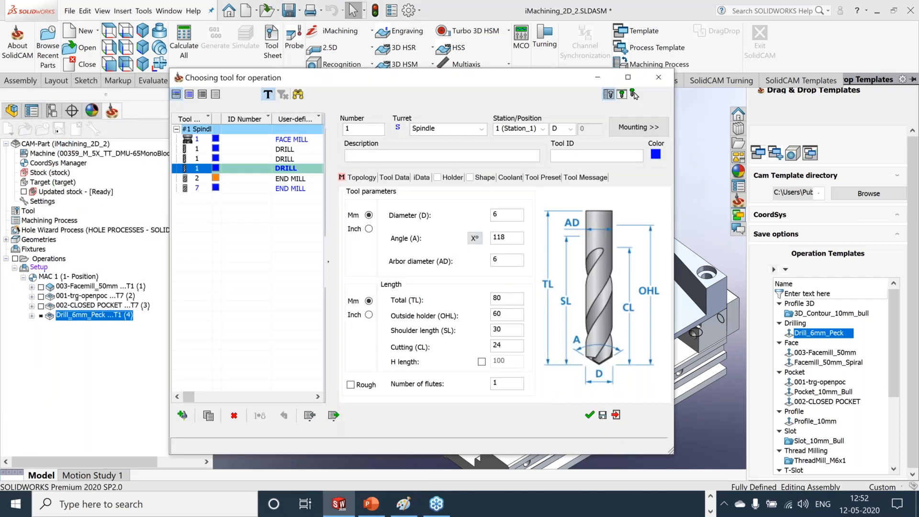
double_click(512, 77)
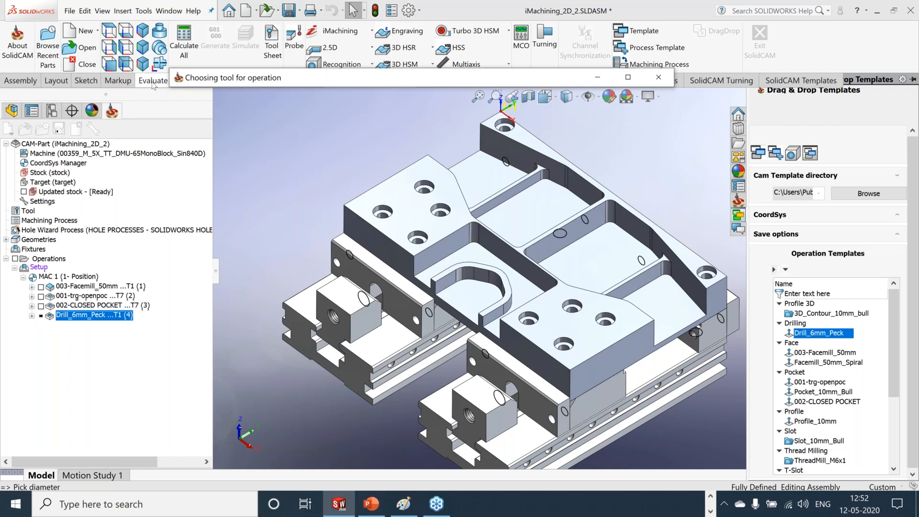
left_click(153, 81)
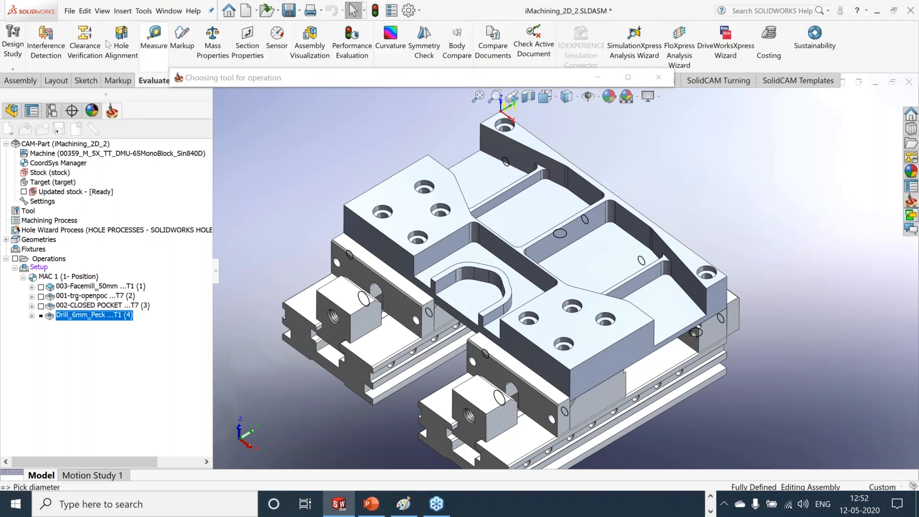
left_click(154, 39)
scroll(364, 169, "down", 5)
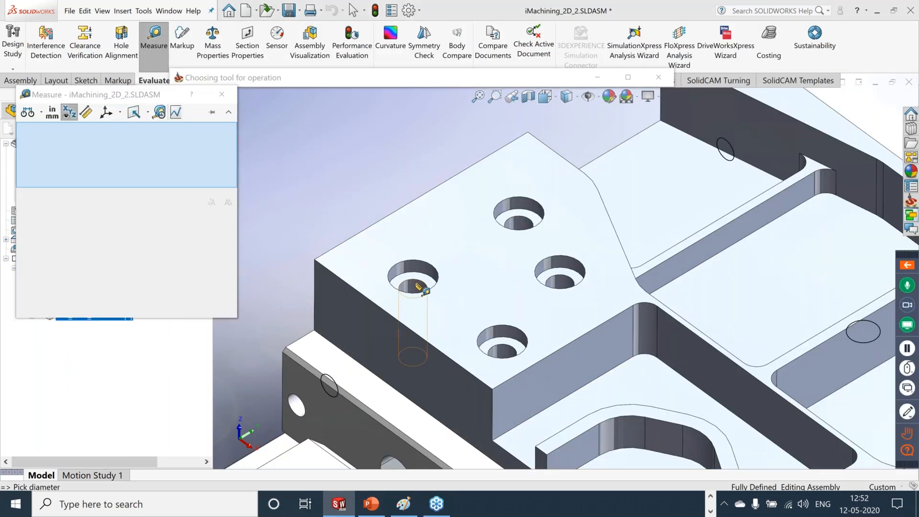
left_click(414, 285)
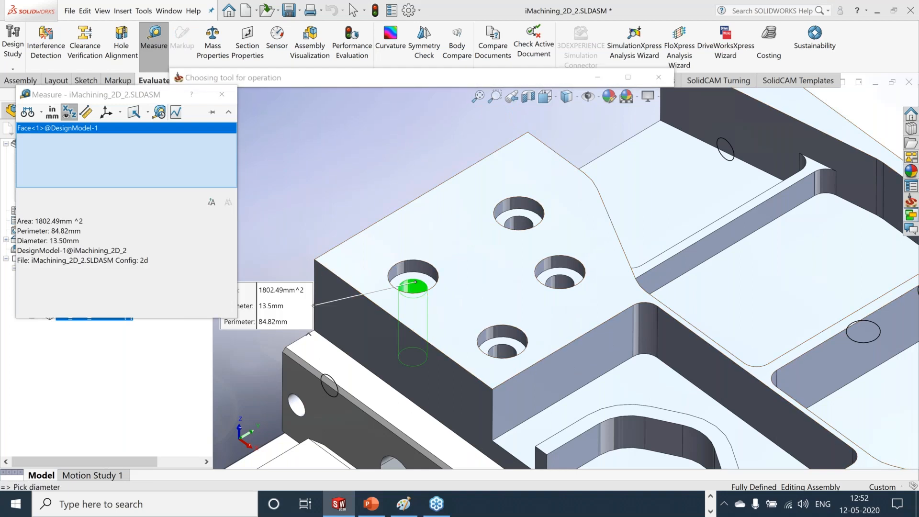
left_click(221, 95)
mouse_move(351, 82)
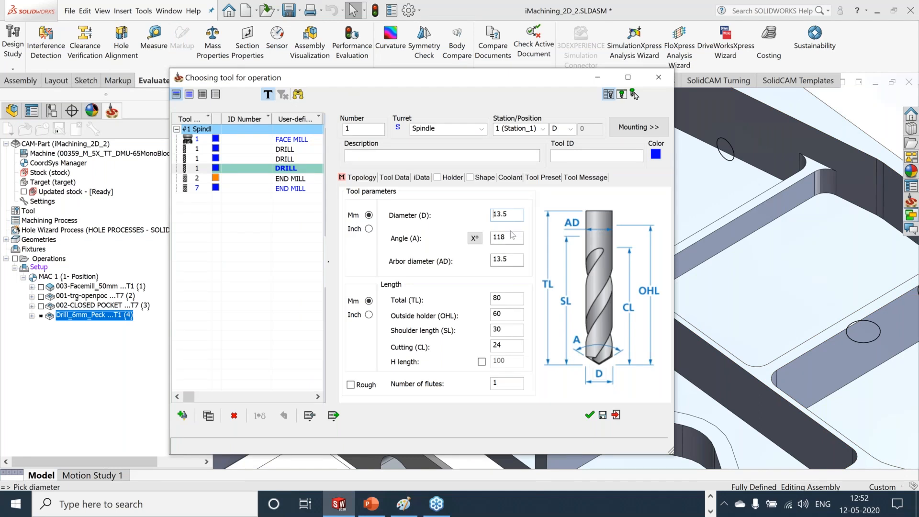
left_click(594, 418)
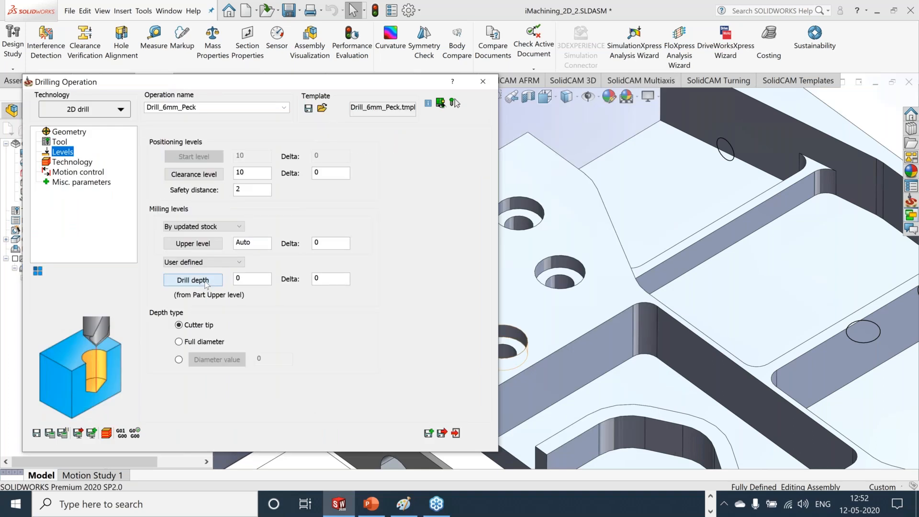
Step: Define the drilling operation's depth by picking the lower level at the bottom of the part
left_click(206, 284)
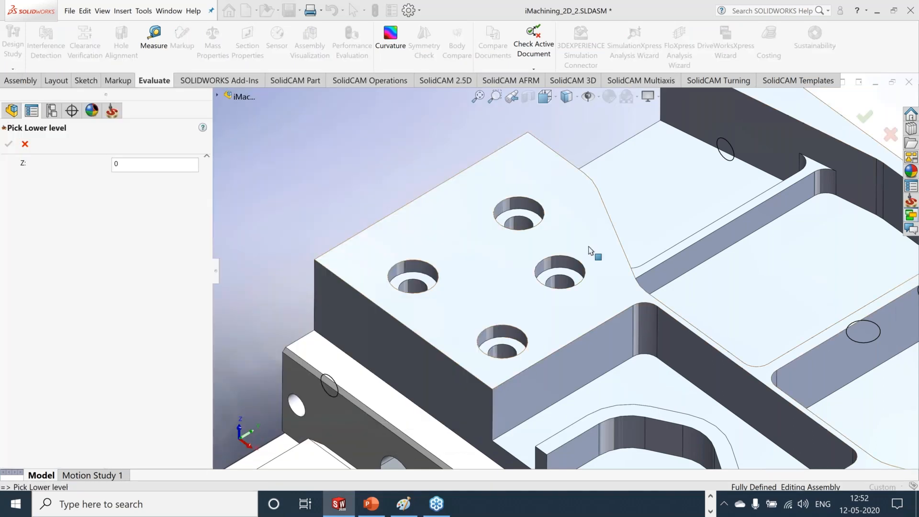
scroll(647, 306, "up", 7)
middle_click_drag(651, 311, 626, 235)
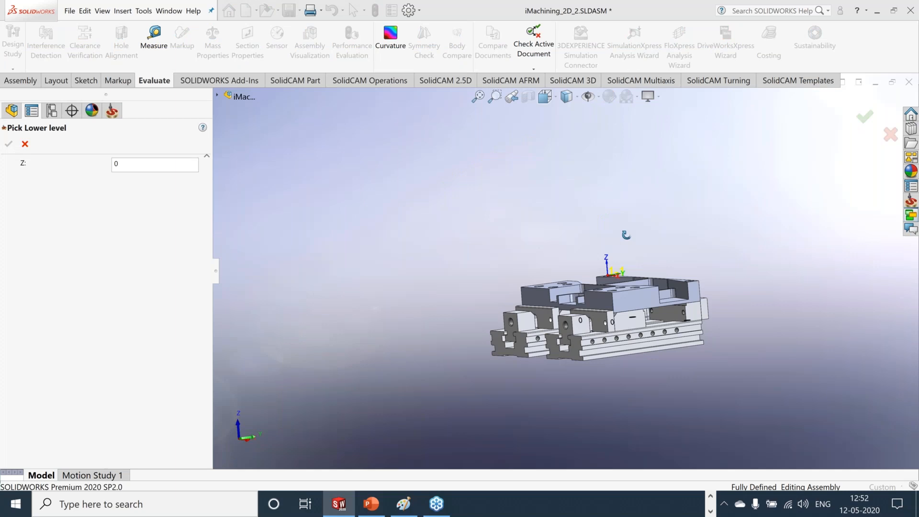
scroll(647, 289, "down", 6)
left_click(648, 289)
middle_click_drag(648, 289, 644, 261)
left_click(13, 146)
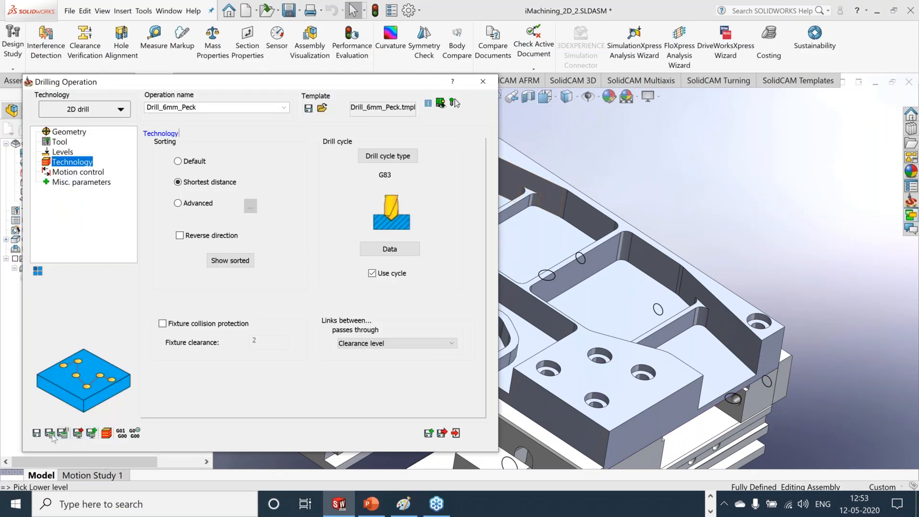
Step: Save and calculate the Drill_6mm_Peck operation, close it, and hide its toolpath after viewing it on the part
left_click(455, 433)
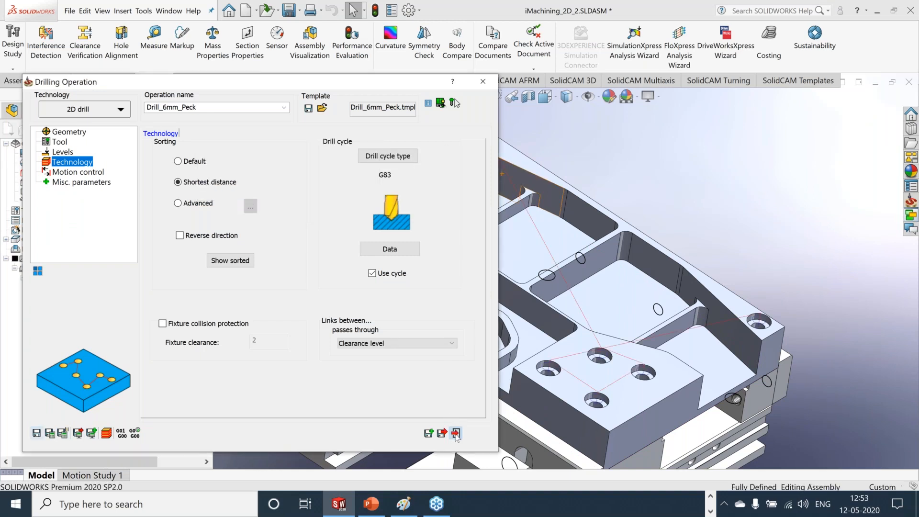
scroll(811, 214, "up", 3)
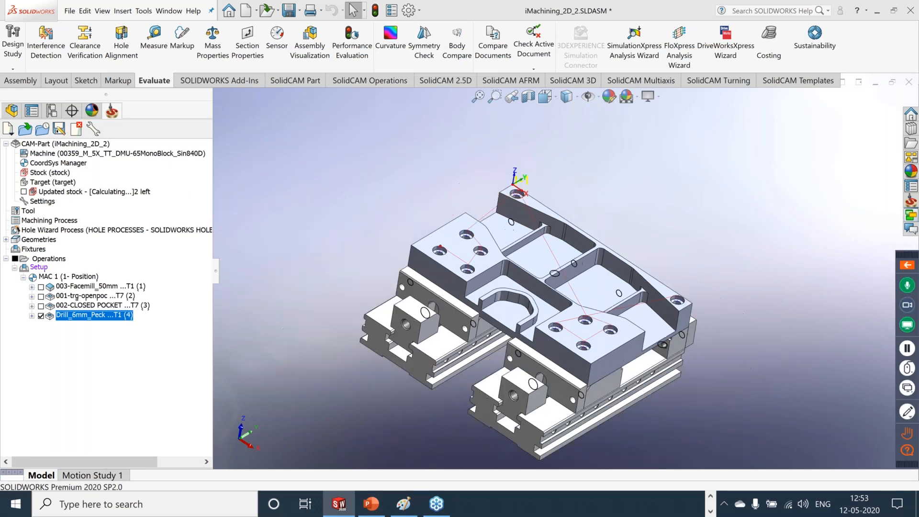
middle_click_drag(689, 211, 732, 211)
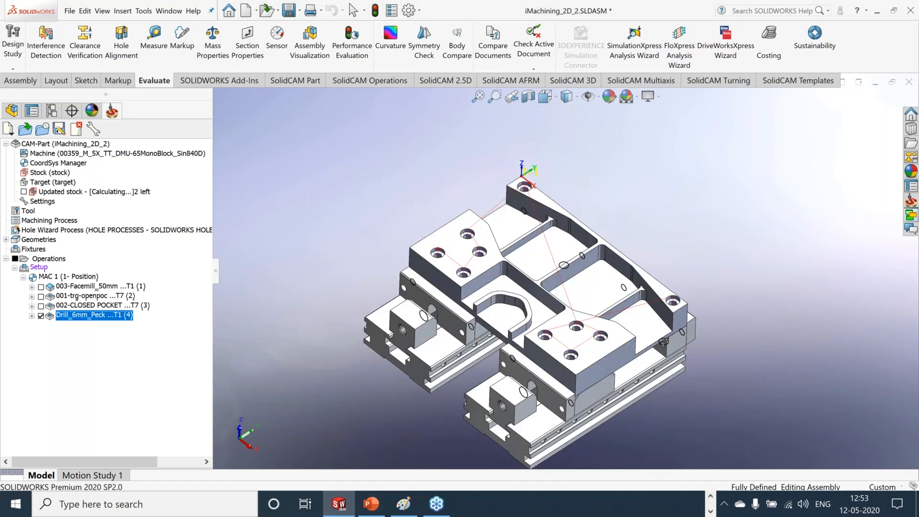
scroll(528, 255, "down", 2)
left_click(41, 316)
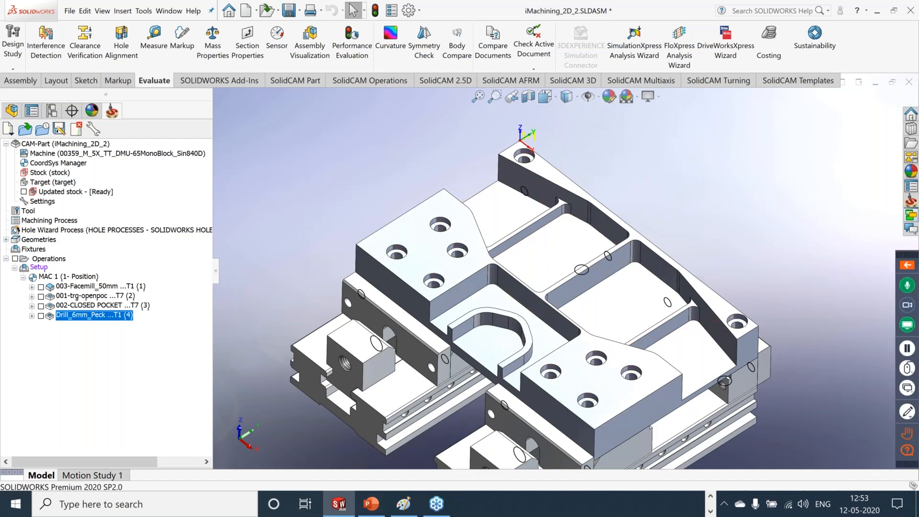
middle_click_drag(529, 278, 579, 256, "ctrl")
middle_click_drag(763, 213, 735, 231, "ctrl")
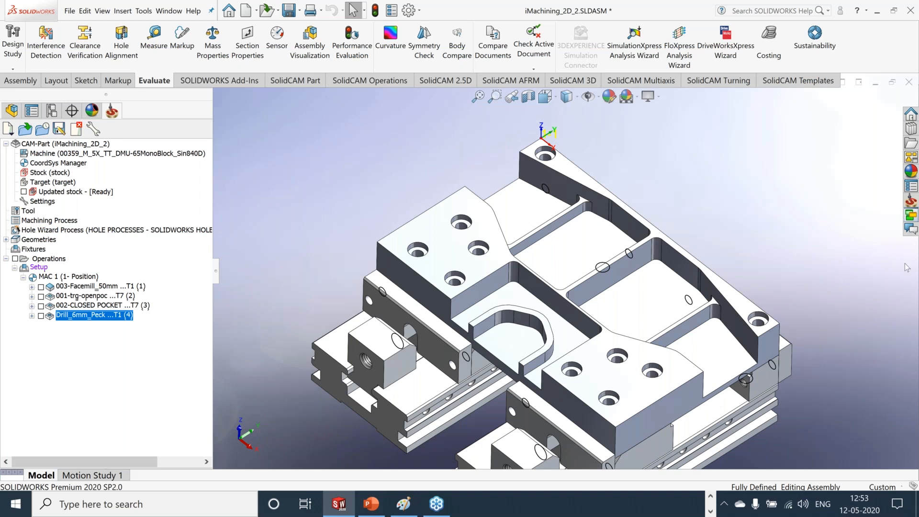
scroll(595, 284, "up", 3)
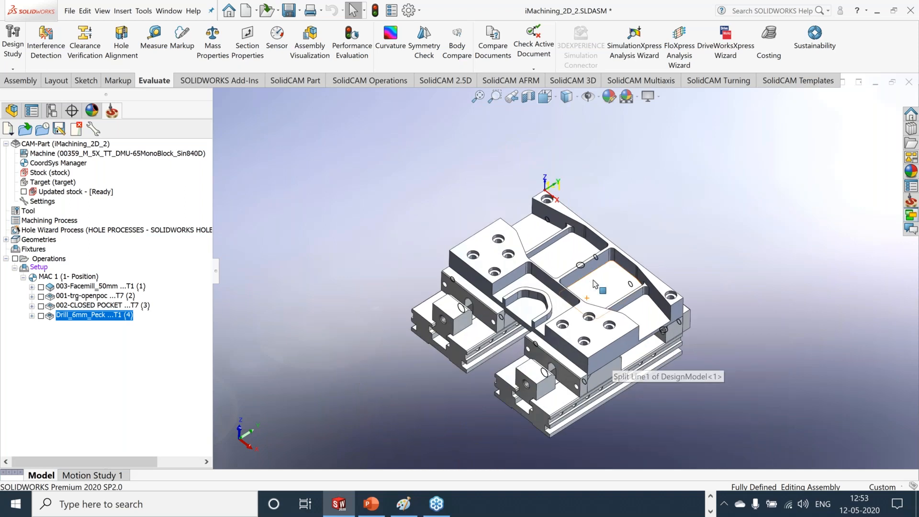
scroll(594, 284, "down", 3)
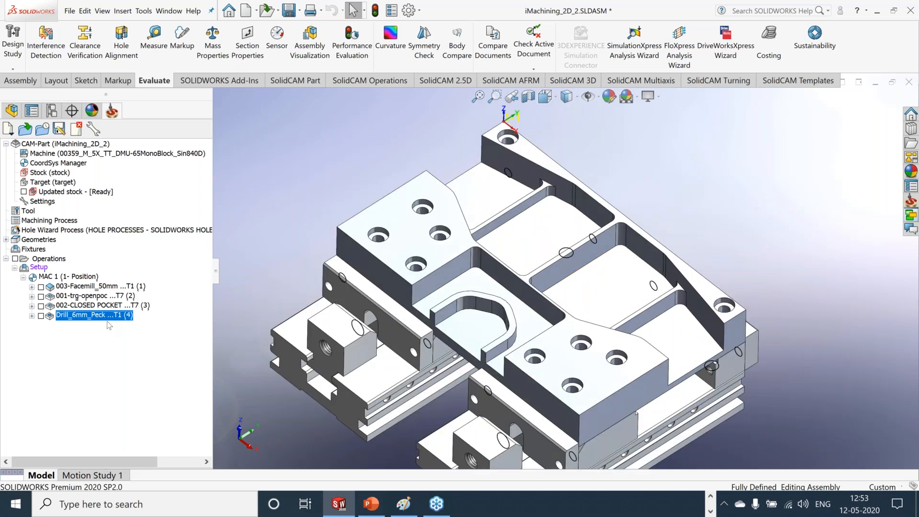
Step: Create a 2.5D Pocket operation and define its geometry from the floor face of the open pocket beside the four-hole pad
left_click(383, 81)
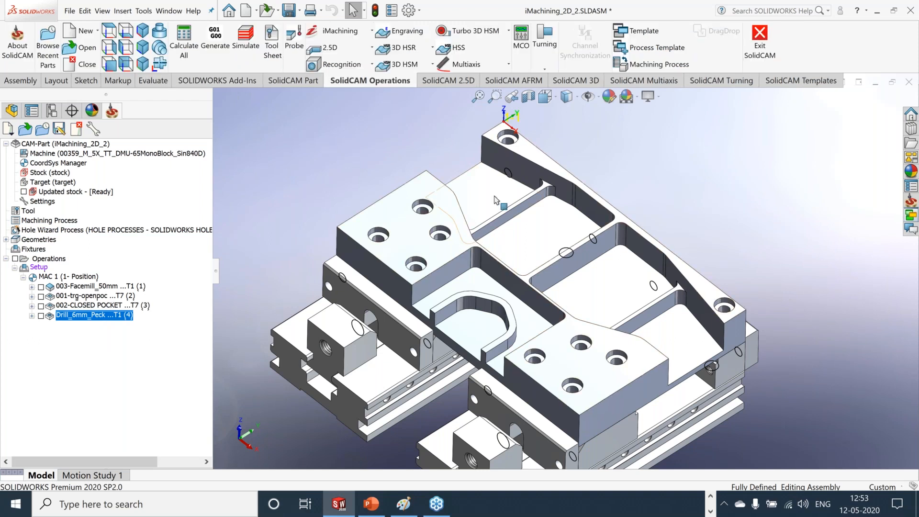
scroll(497, 202, "down", 1)
scroll(625, 335, "up", 1)
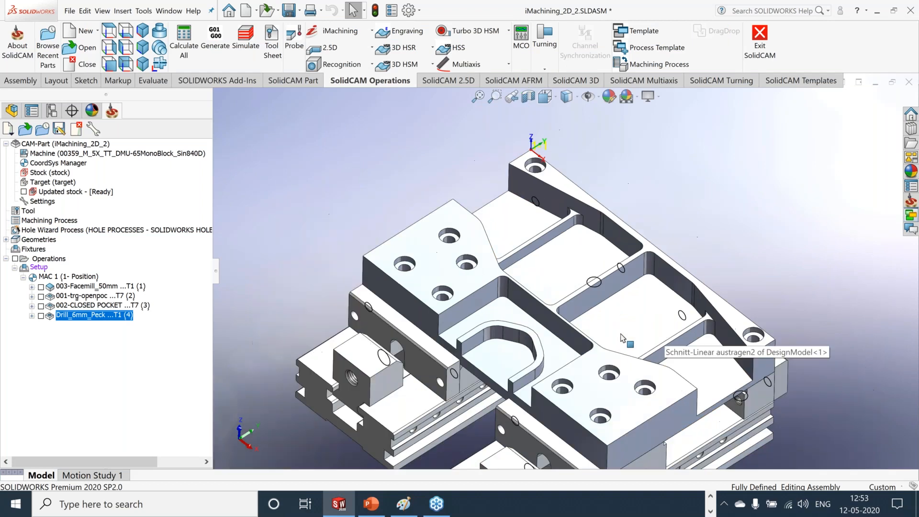
scroll(460, 215, "down", 3)
left_click(351, 52)
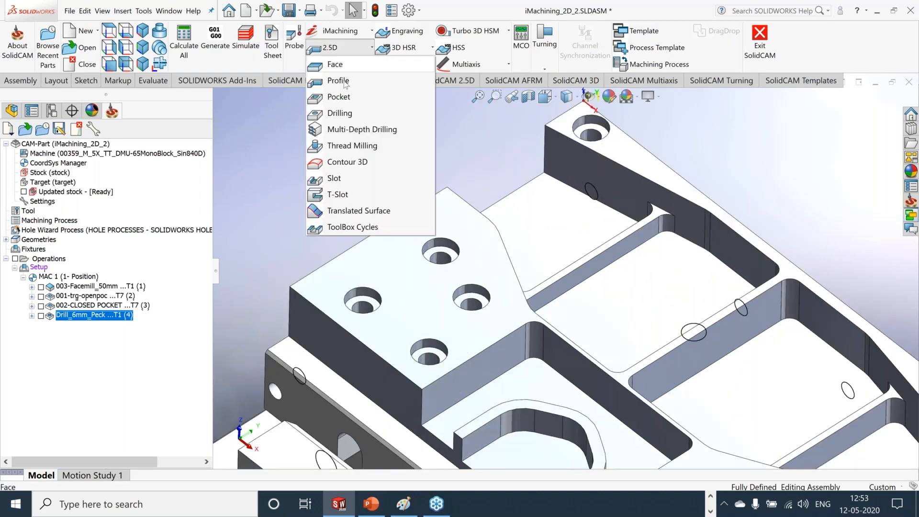
left_click(342, 108)
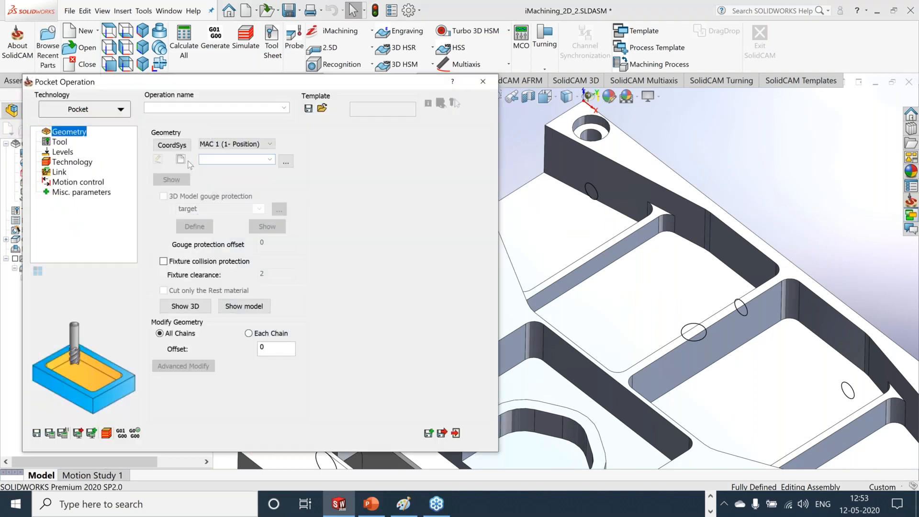
left_click(184, 160)
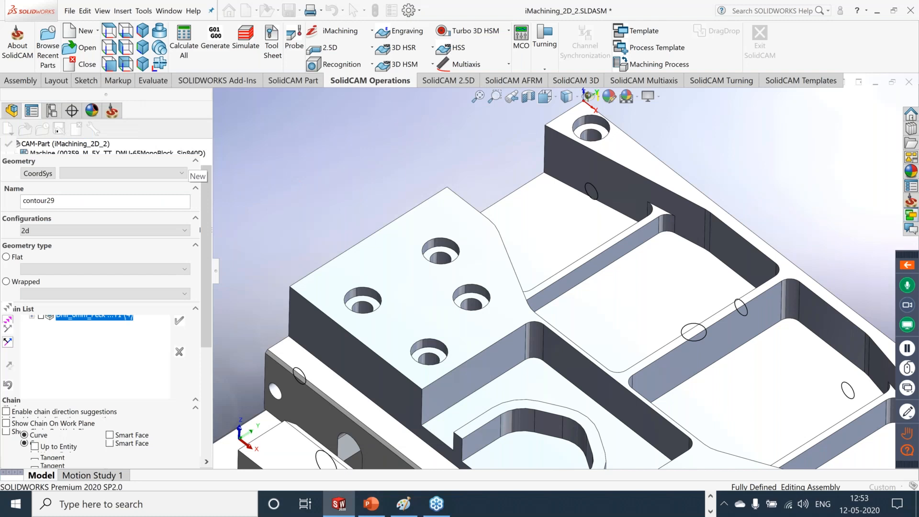
left_click(537, 241)
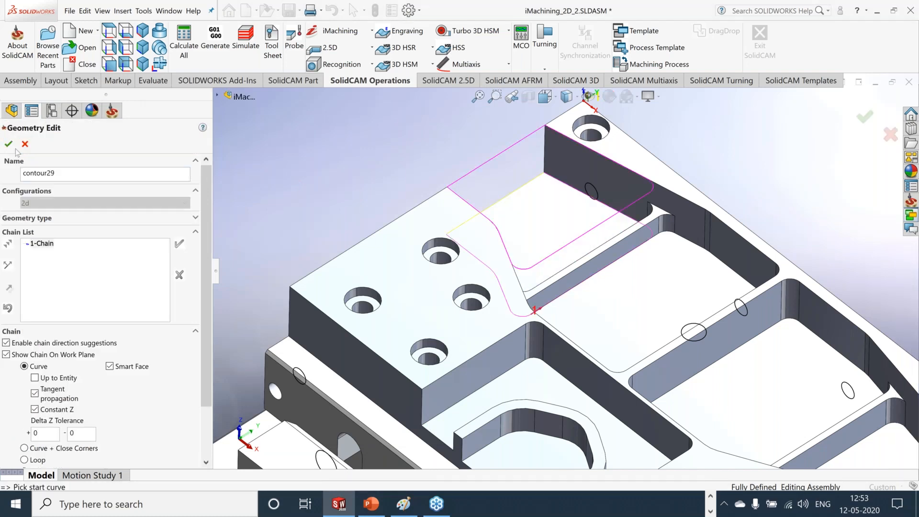
left_click(8, 144)
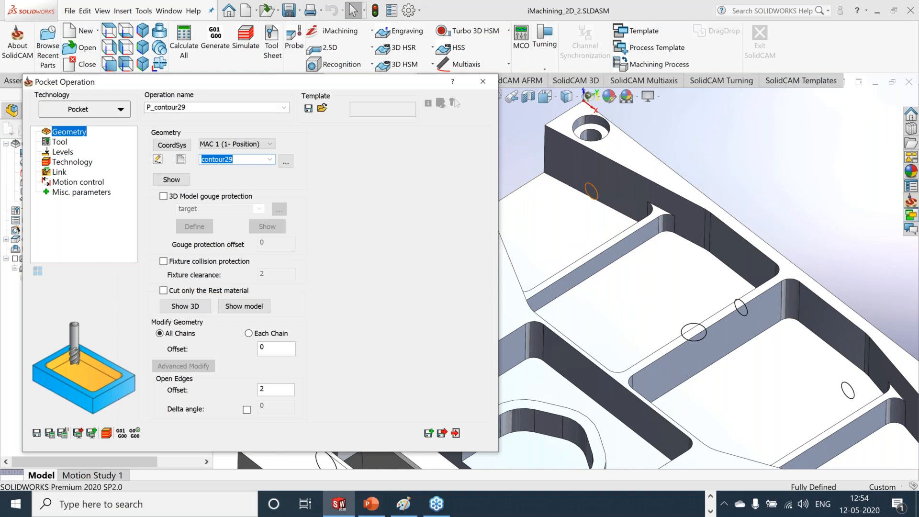
Step: Set the open edges offset to 0 and choose the 20 mm end mill, tool number 2, for the pocket operation
double_click(262, 389)
type("0")
left_click(899, 337)
left_click(60, 142)
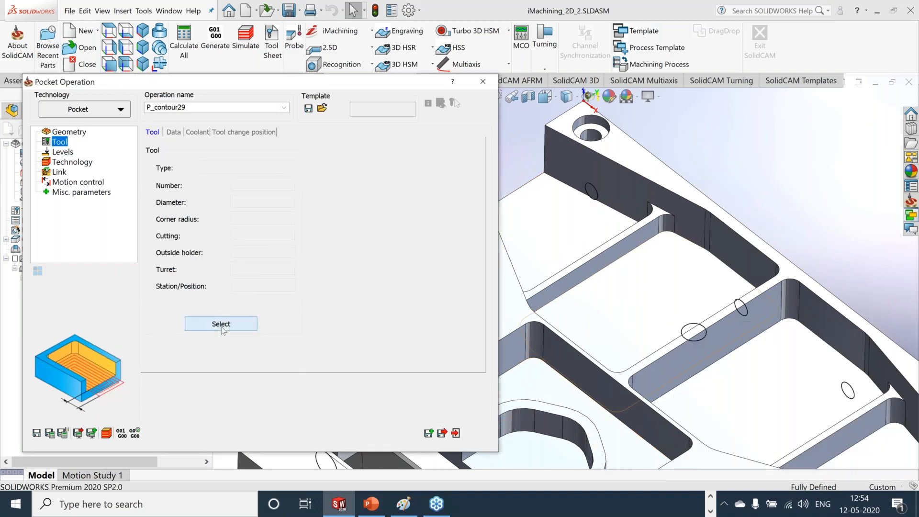
left_click(222, 326)
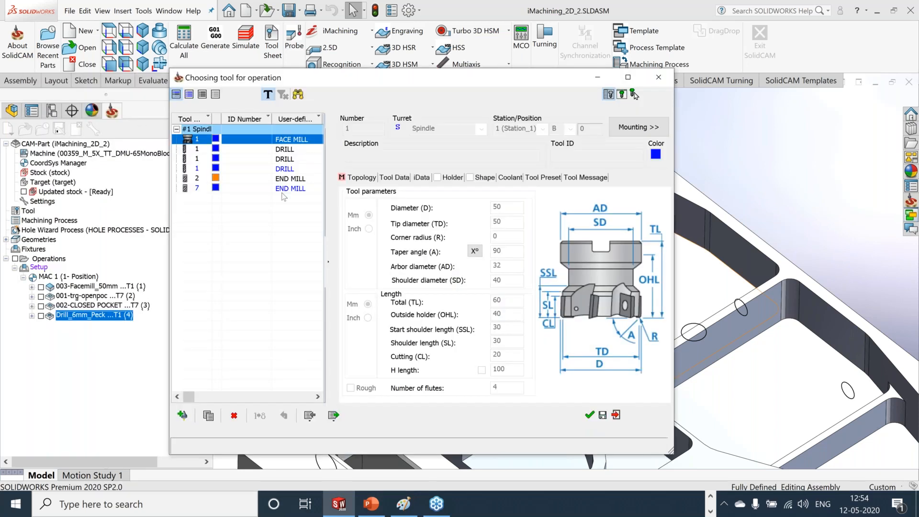
left_click(287, 180)
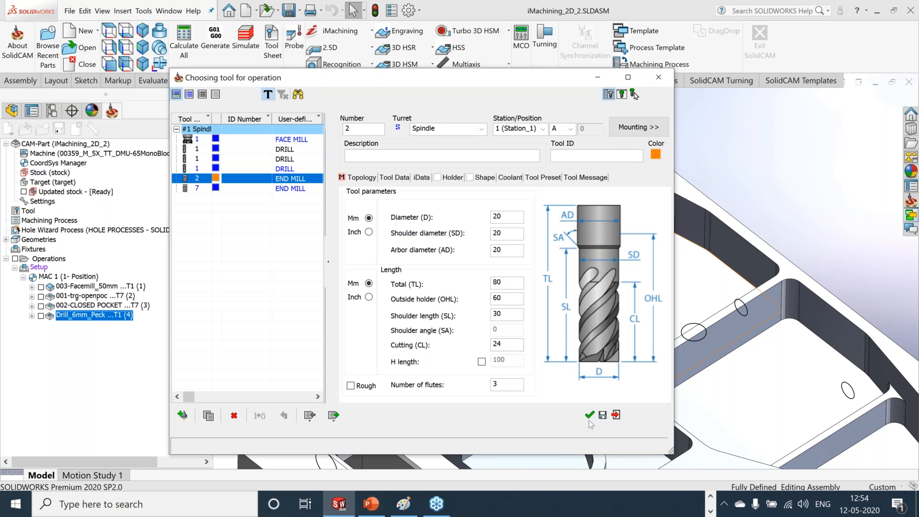
left_click(585, 418)
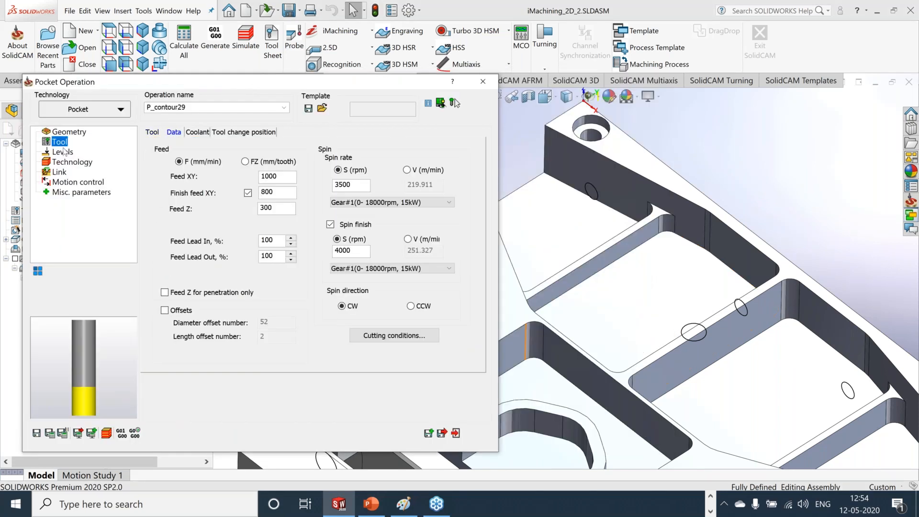
Step: Set the pocket's maximum step down to 2 mm and enable equal step down
left_click(62, 152)
double_click(235, 363)
type("2")
left_click(194, 350)
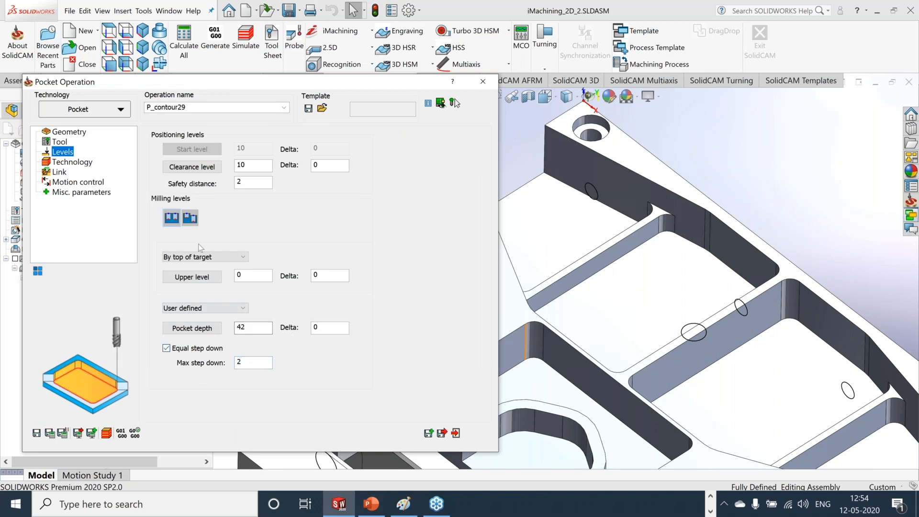
Step: Set the pocket operation's wall offset to 0.3 mm and open the floor offset for editing
left_click(73, 163)
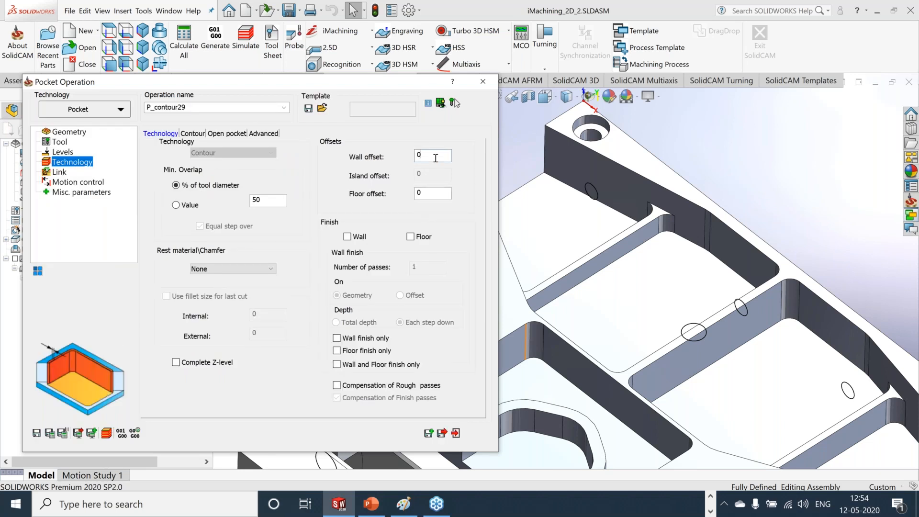
type(".3")
left_click(436, 193)
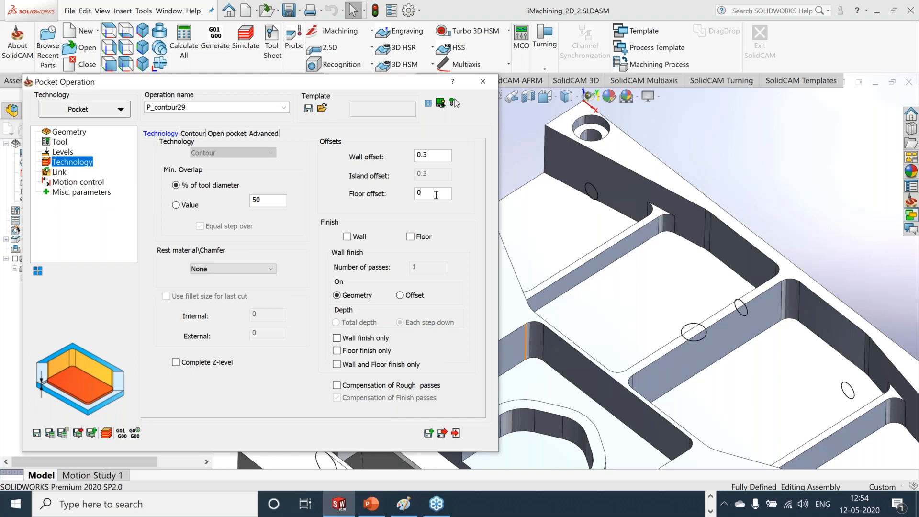
Step: Use the one-way open pocket profile strategy approaching from outside, set ramping to None, and save and calculate the operation
left_click(227, 133)
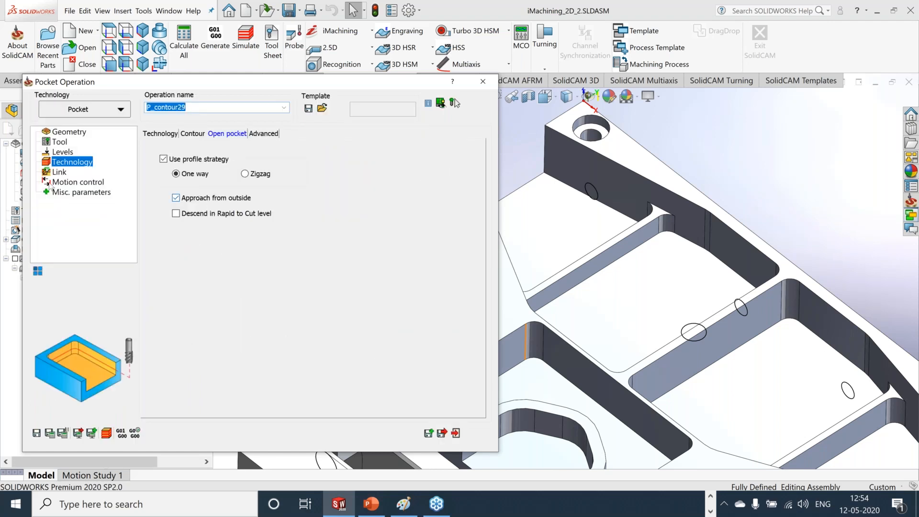
left_click(57, 172)
left_click(215, 145)
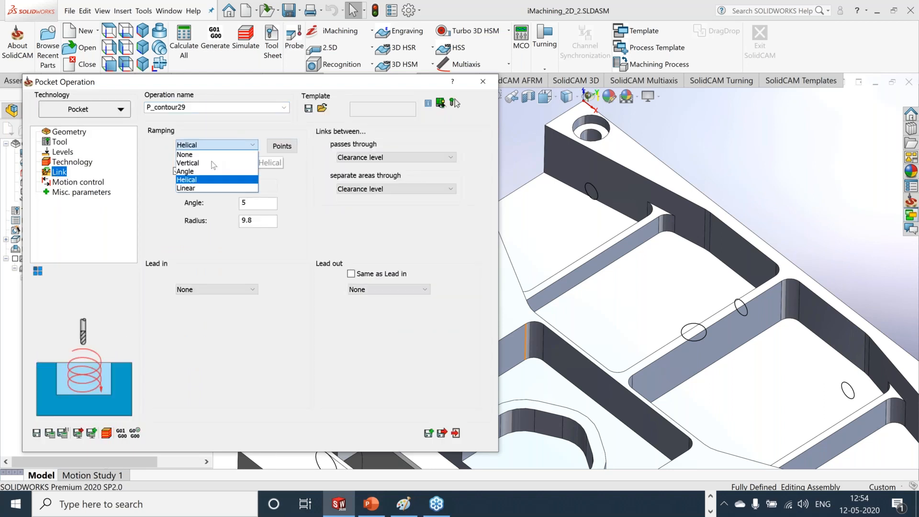
left_click(214, 155)
left_click(50, 437)
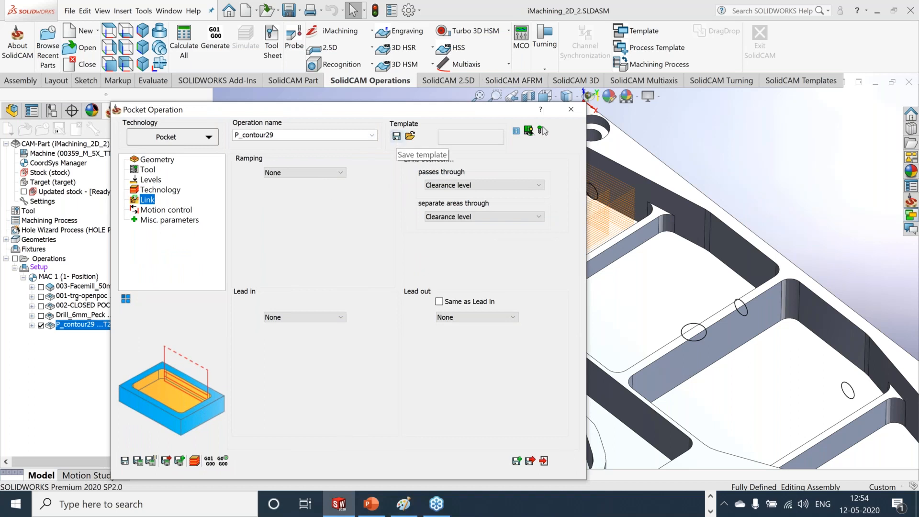
Step: Name the operation 009-OPENPOCKET-20FEM, save it as a template including tool data and geometry filter, and exit without saving the operation
double_click(258, 135)
type("0")
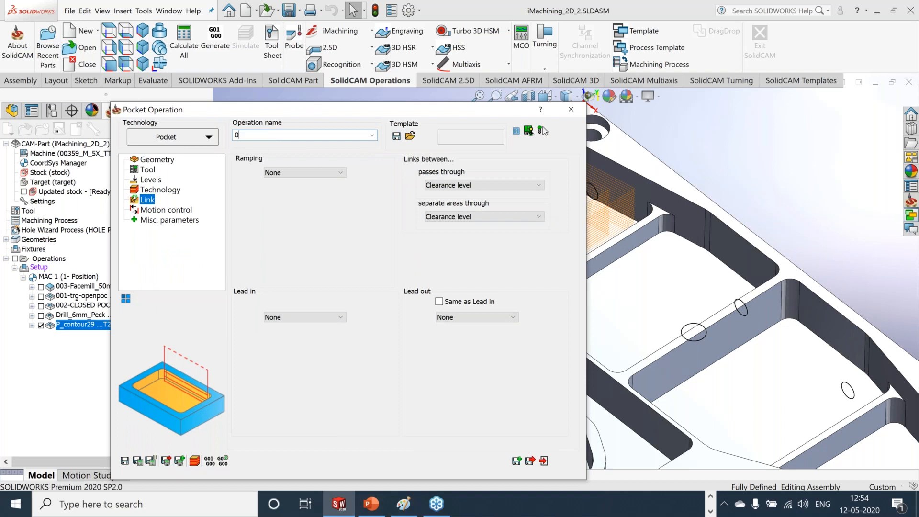
type("09-OPENPOCKET-20FEM")
left_click(397, 137)
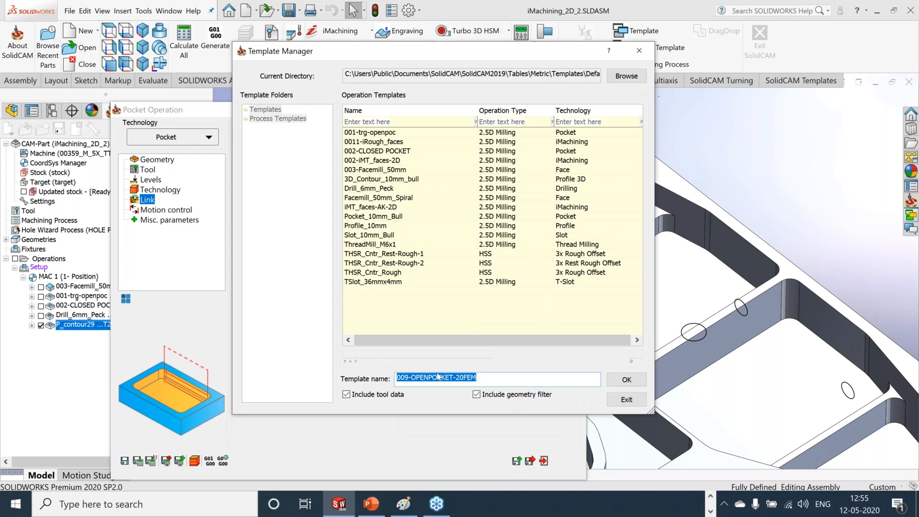
left_click(478, 381)
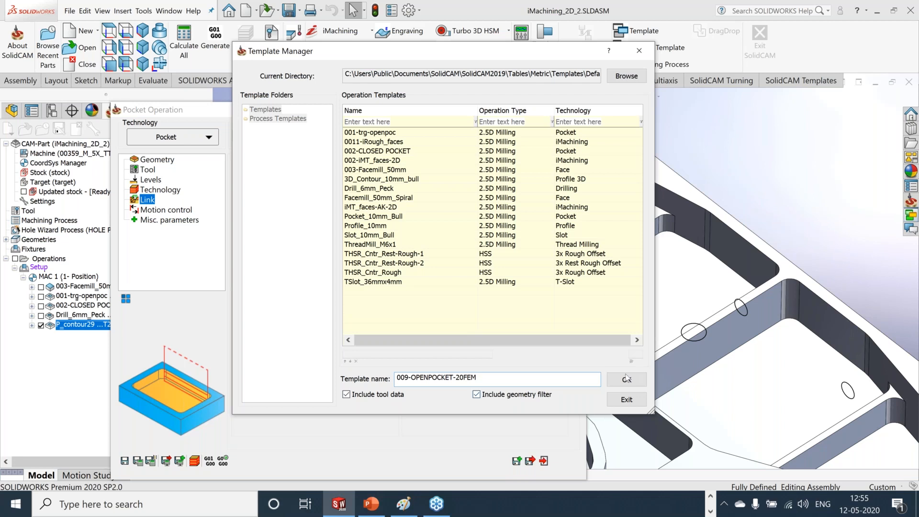
left_click(626, 380)
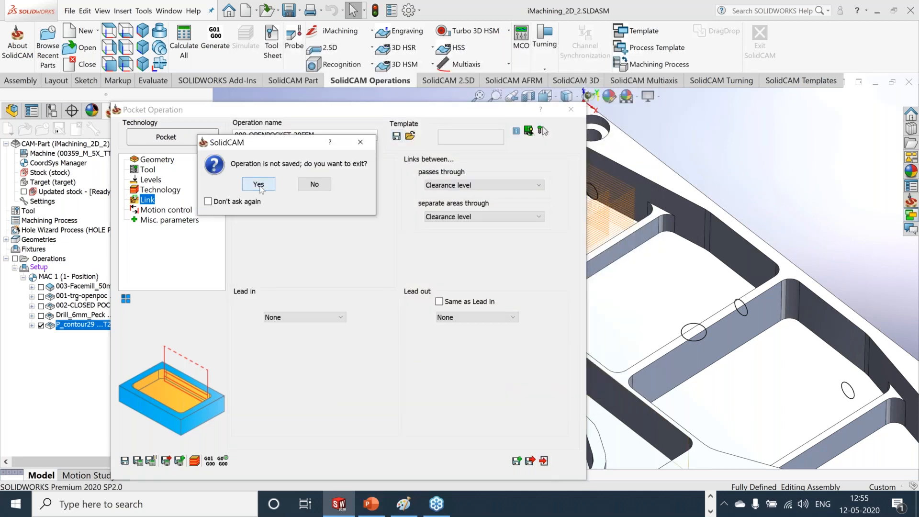
left_click(259, 185)
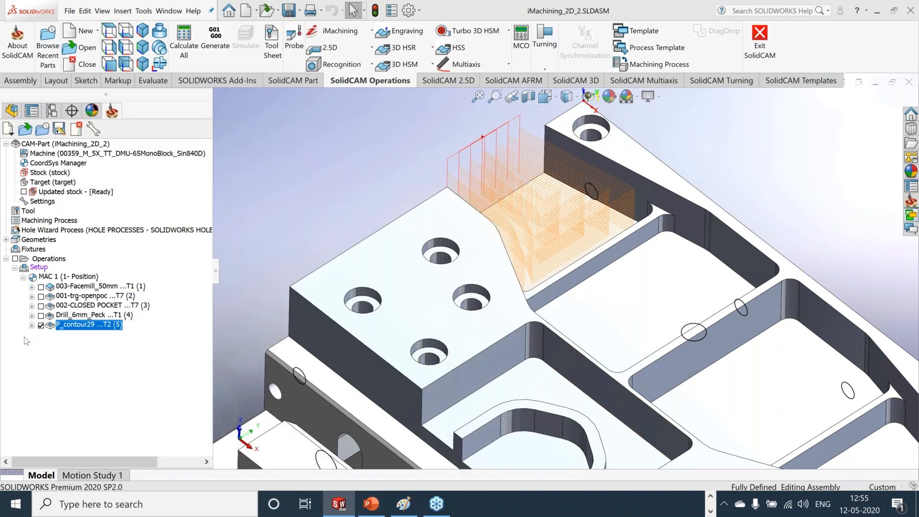
Step: Hide the P_contour29 toolpath, apply the 009-OPENPOCKET-20FEM template to the open pocket floor at the part's opposite end, and view the toolpath
left_click(911, 215)
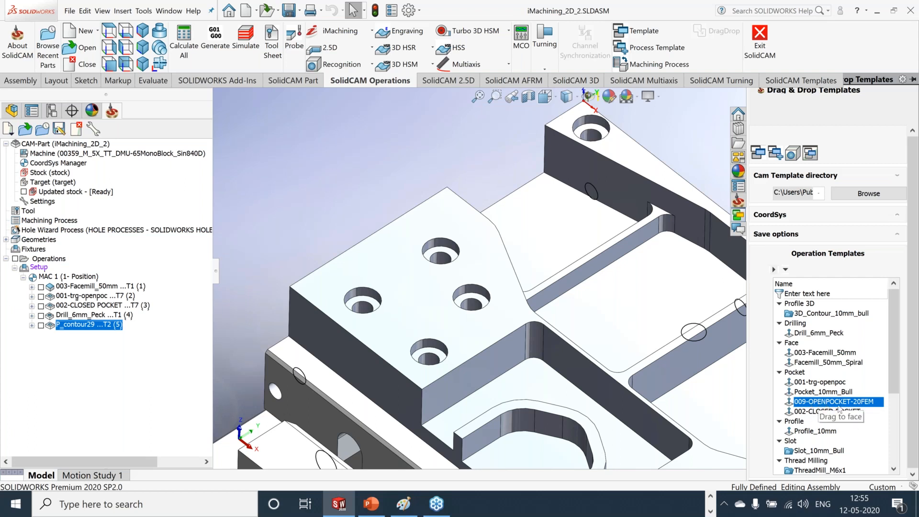
left_click(478, 98)
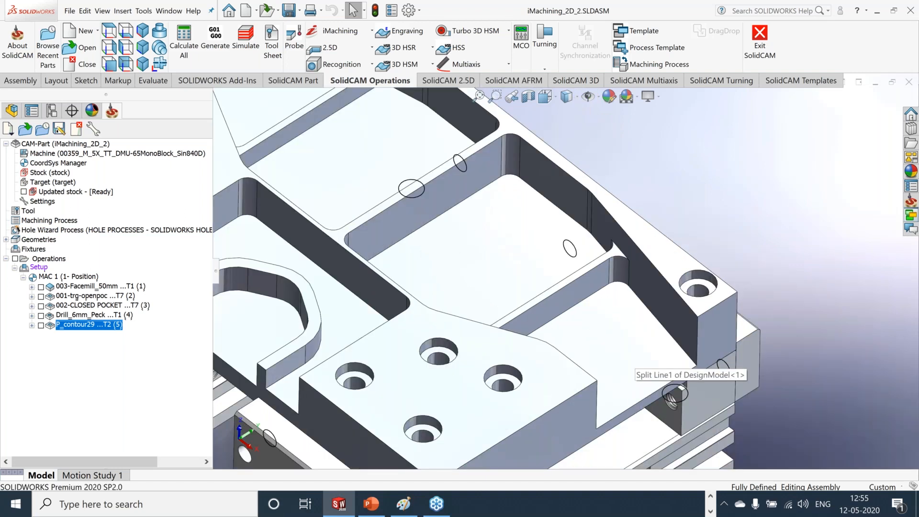
left_click(911, 215)
left_click(809, 402)
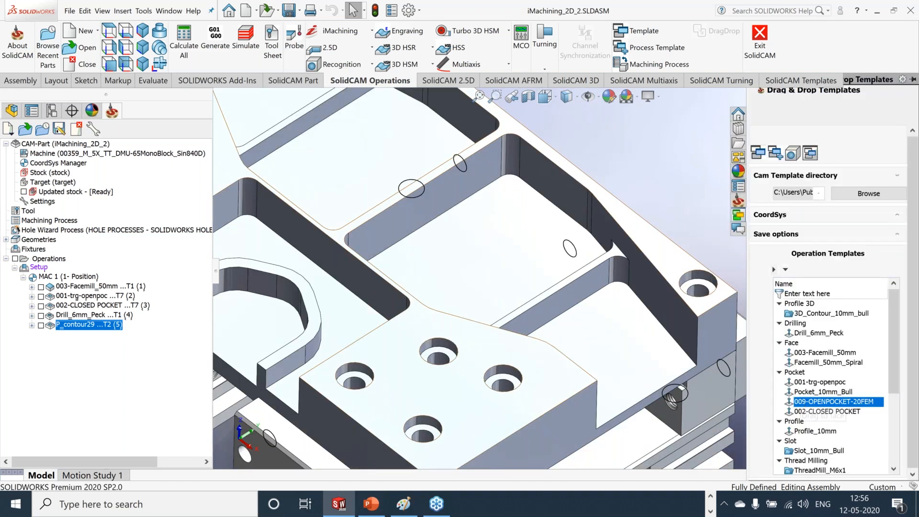
left_click_drag(809, 402, 597, 359)
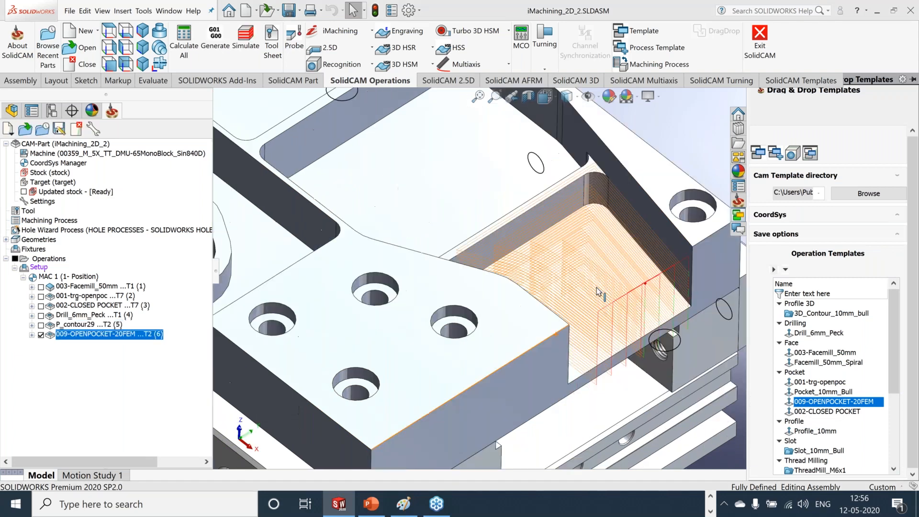
mouse_move(597, 291)
middle_mouse_down()
mouse_move(605, 309)
mouse_move(604, 263)
mouse_move(606, 286)
middle_mouse_up()
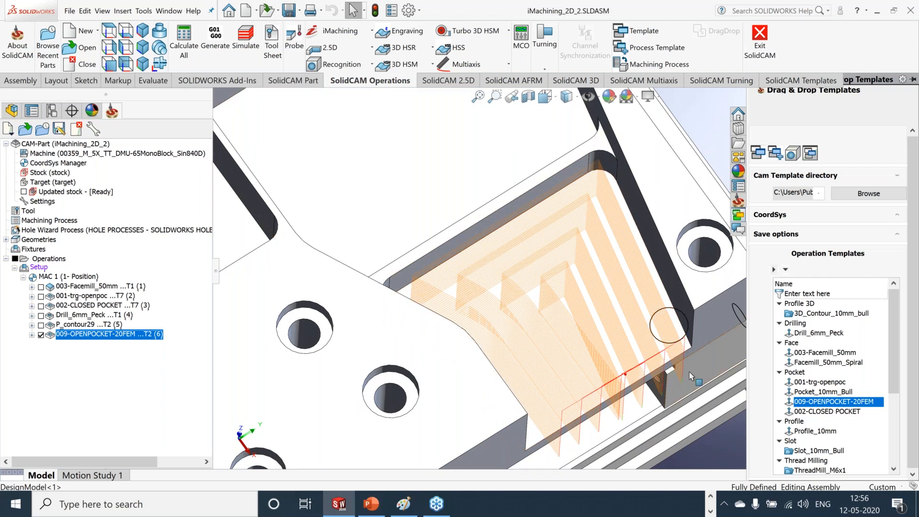
key("f")
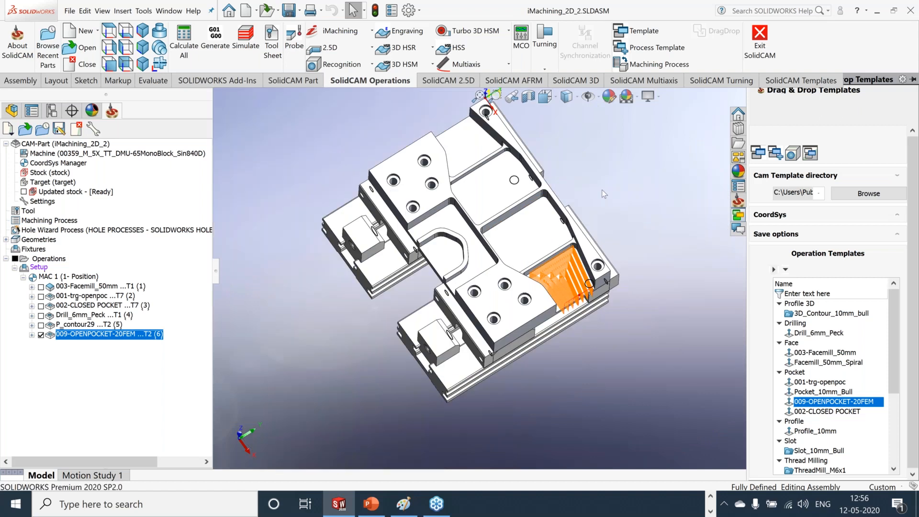
Step: Hide the toolpath of the 009-OPENPOCKET-20FEM operation on the part
left_click(478, 97)
middle_click_drag(512, 135, 750, 254)
scroll(718, 229, "down", 2)
left_click(41, 335)
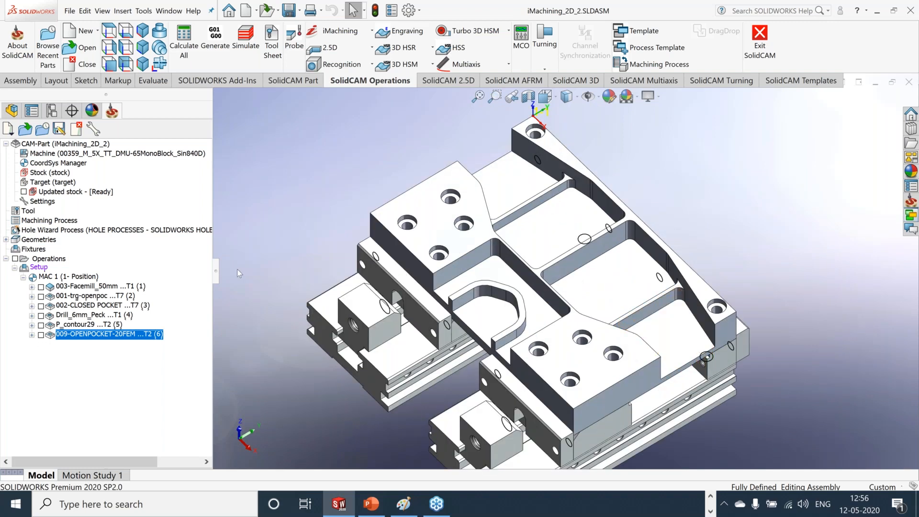
Step: View the process template creation options for all six operations, and exit the Template Manager without saving a template
left_click(75, 286, "shift")
right_click(80, 325)
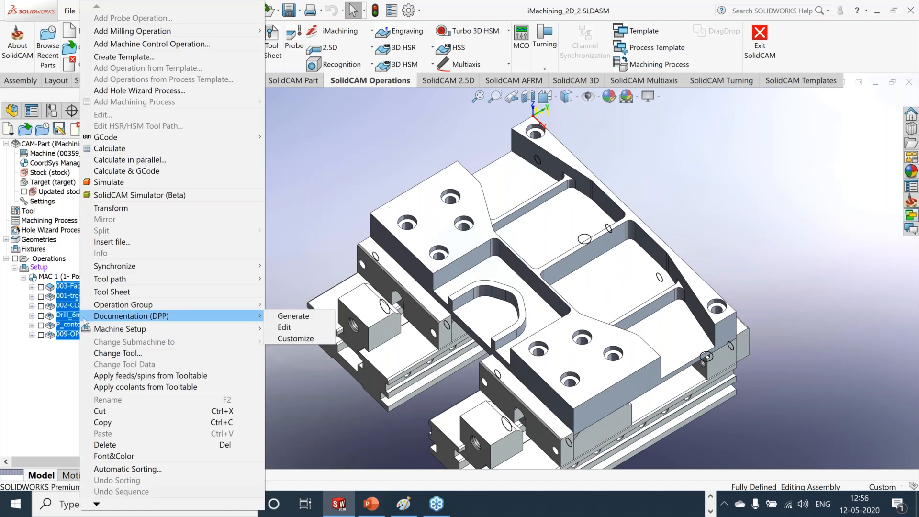
left_click(147, 57)
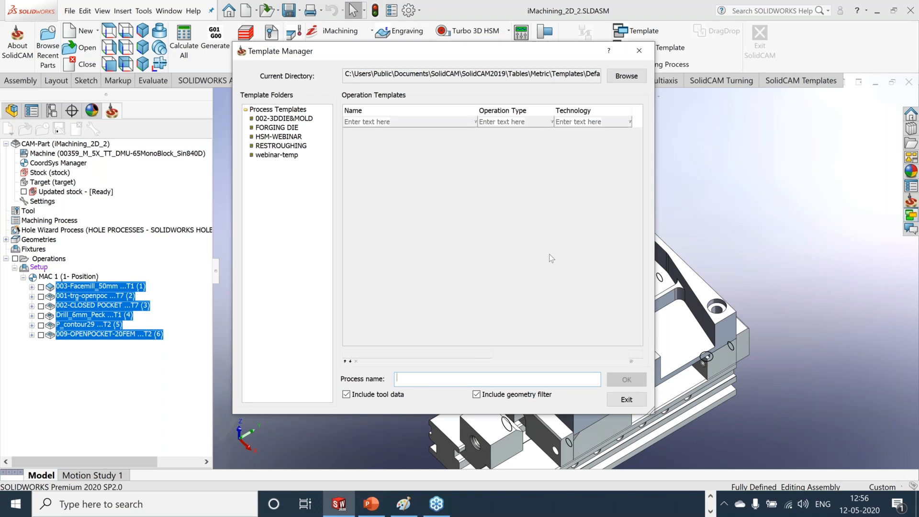
left_click(638, 403)
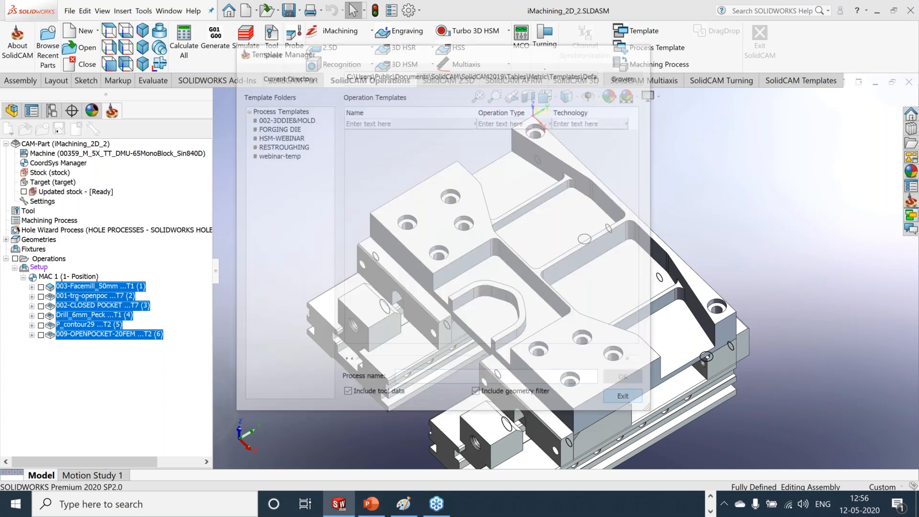
left_click(62, 260)
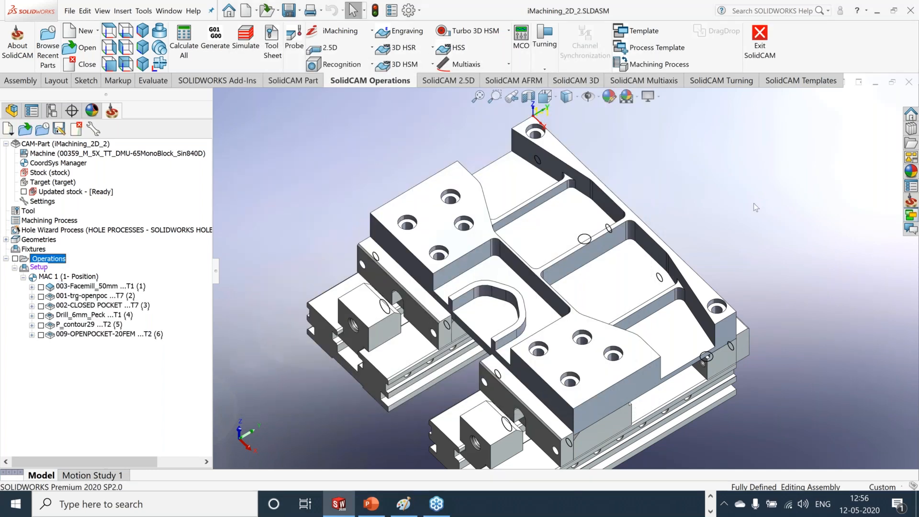
middle_click_drag(757, 187, 755, 202)
scroll(657, 212, "up", 3)
scroll(657, 212, "down", 2)
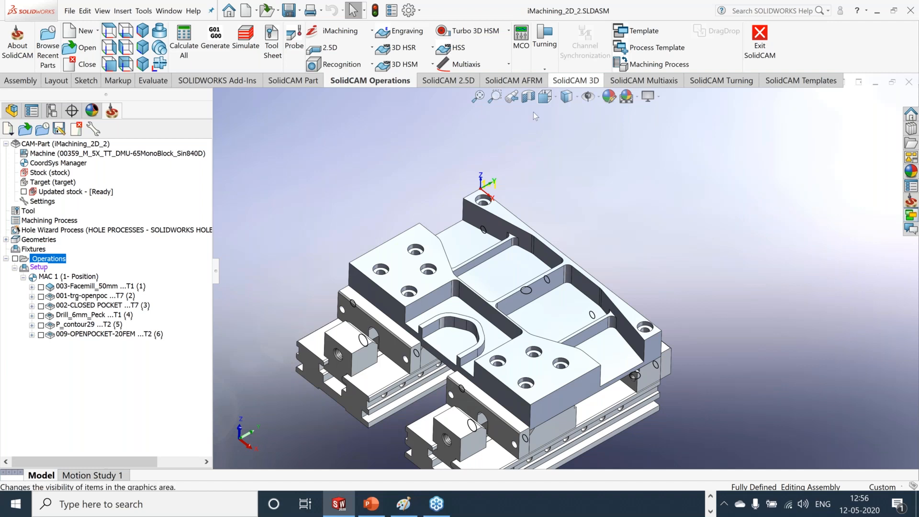
key("f")
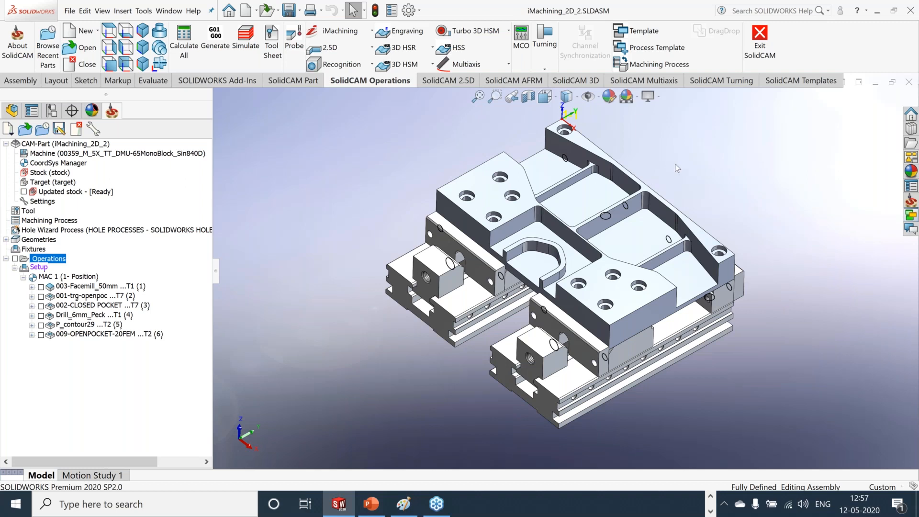
scroll(612, 244, "up", 3)
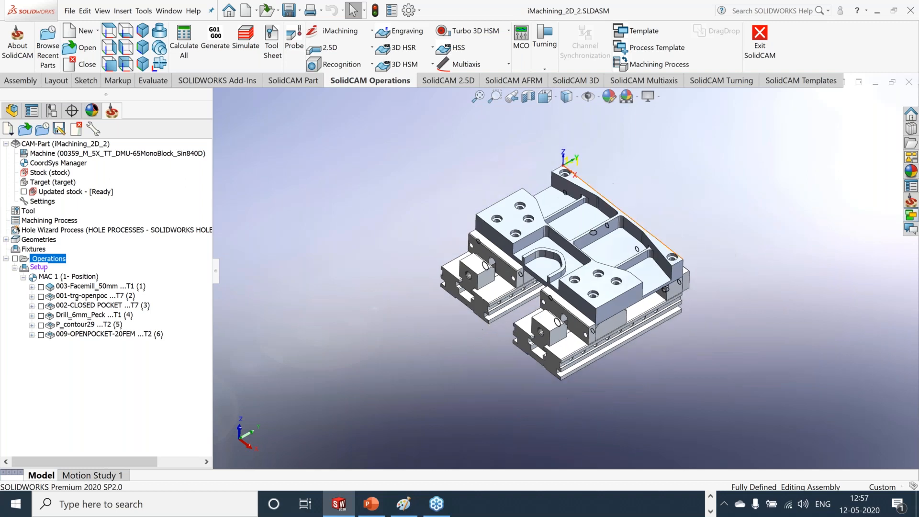
scroll(613, 241, "down", 3)
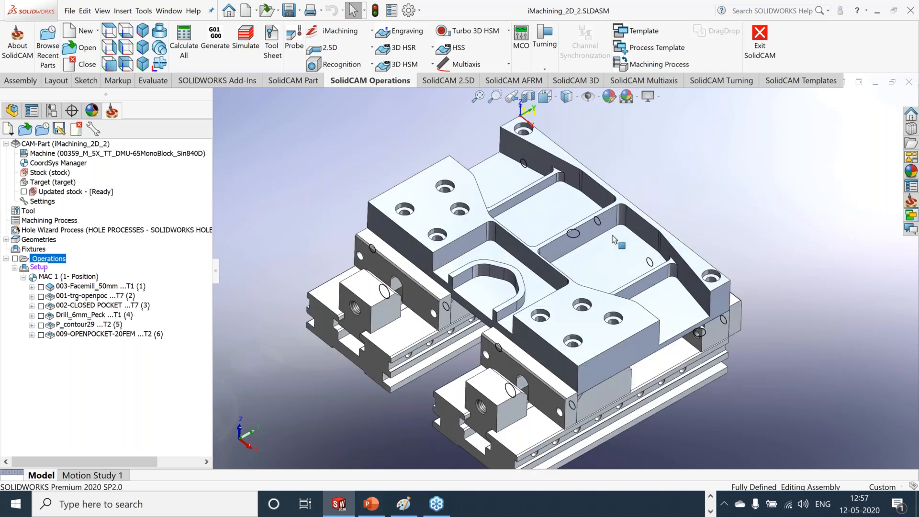
scroll(614, 239, "down", 2)
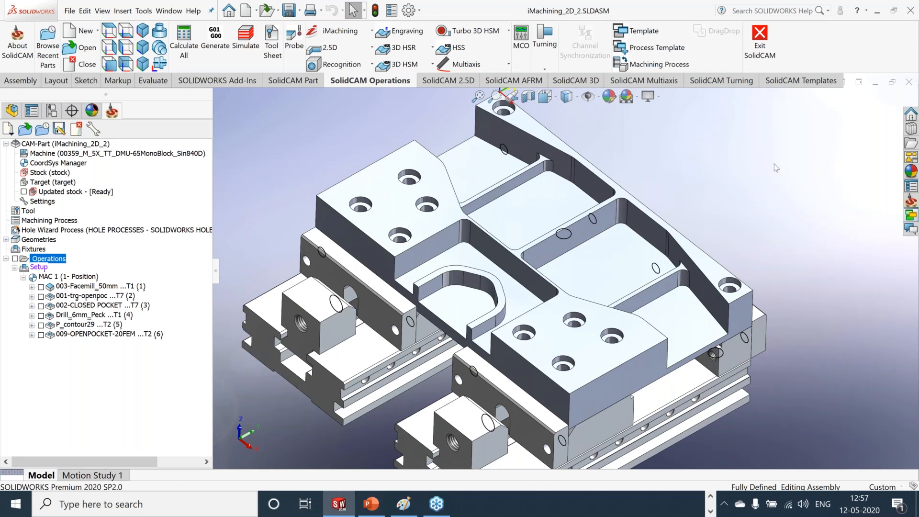
Step: Open the machine setup for editing and examine the part and fixture on the table in the machine preview
right_click(41, 269)
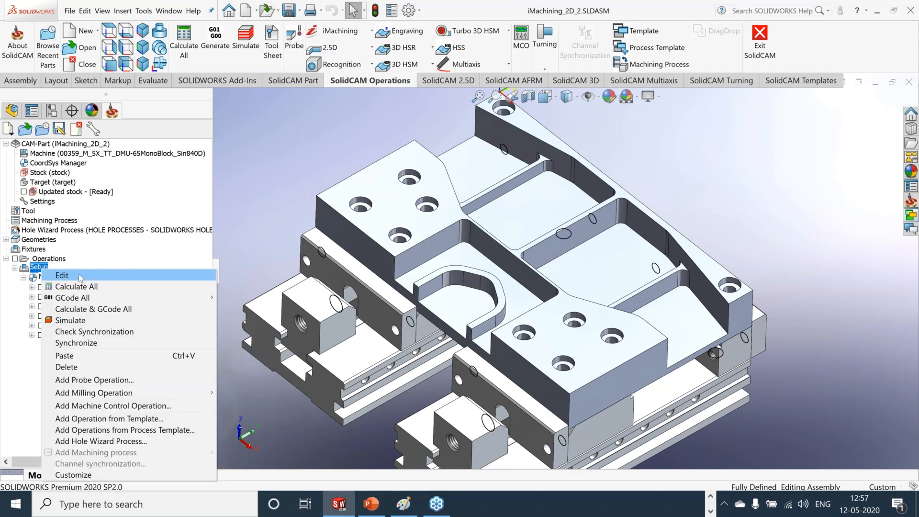
left_click(79, 276)
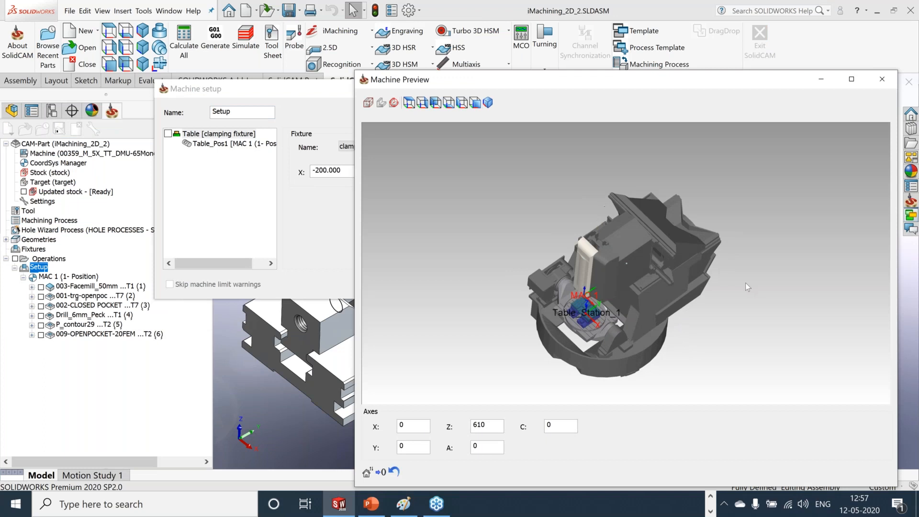
scroll(599, 317, "up", 8)
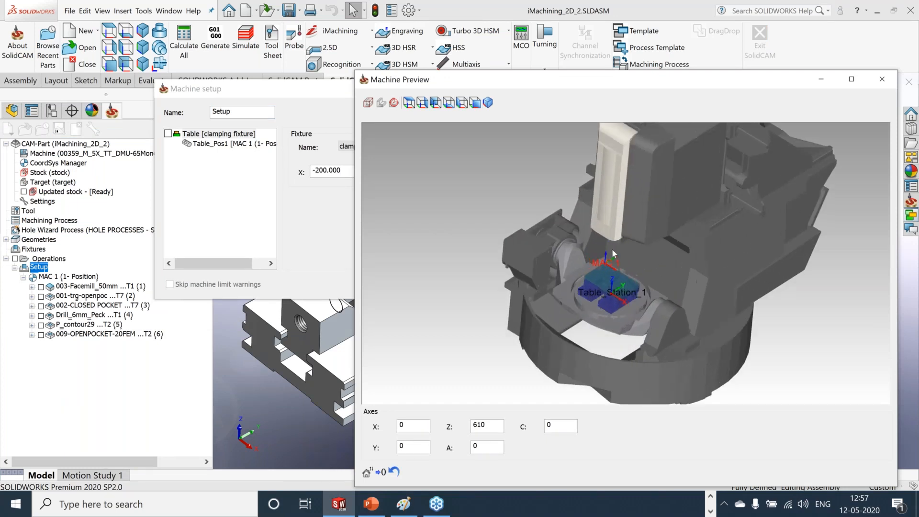
scroll(656, 289, "down", 8)
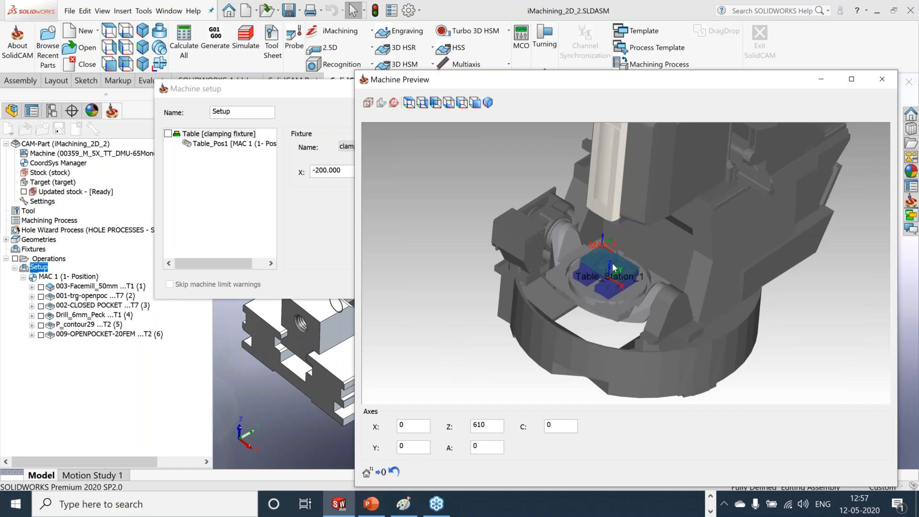
scroll(639, 290, "up", 5)
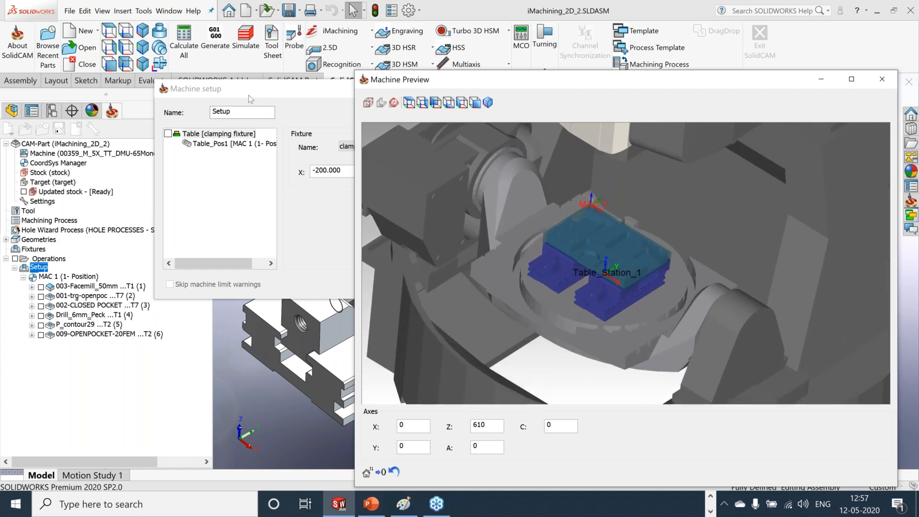
Step: Select the Table_Pos1 position in the machine setup and view the options for its home coordinate system
left_click_drag(248, 95, 137, 102)
left_click(86, 153)
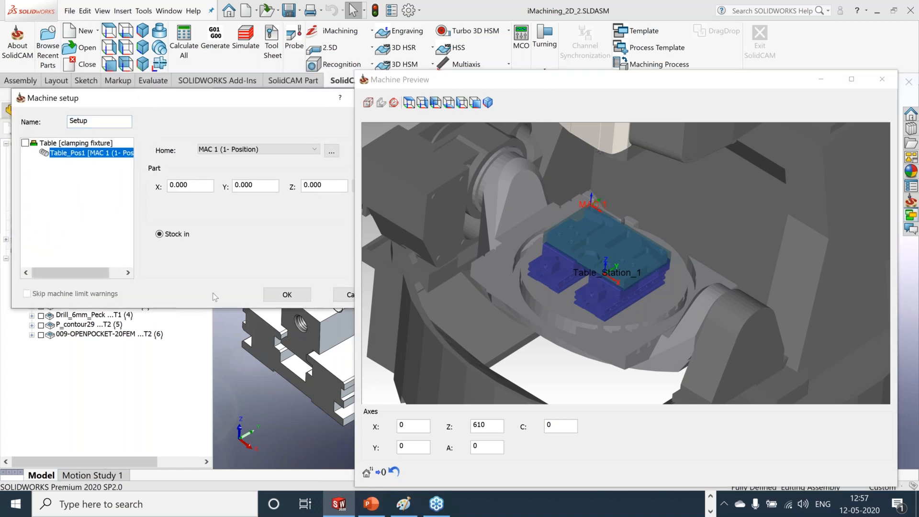
left_click(331, 152)
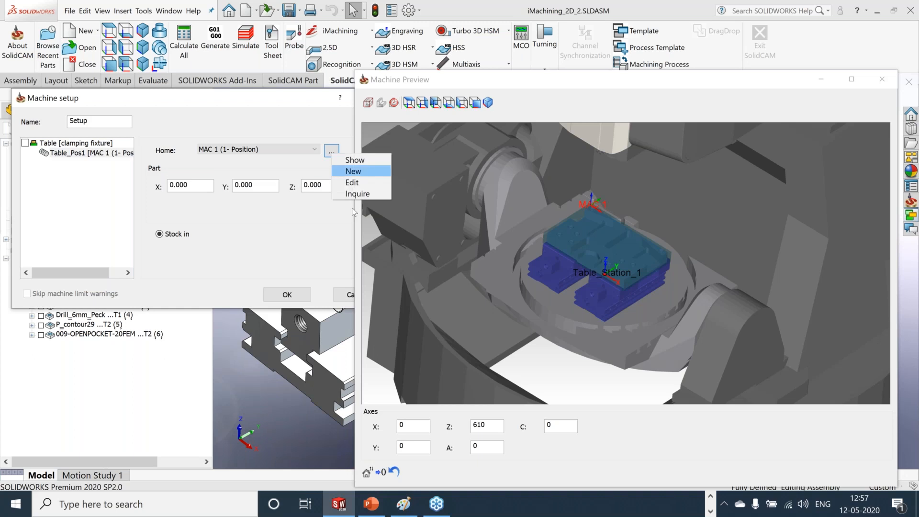
left_click(220, 228)
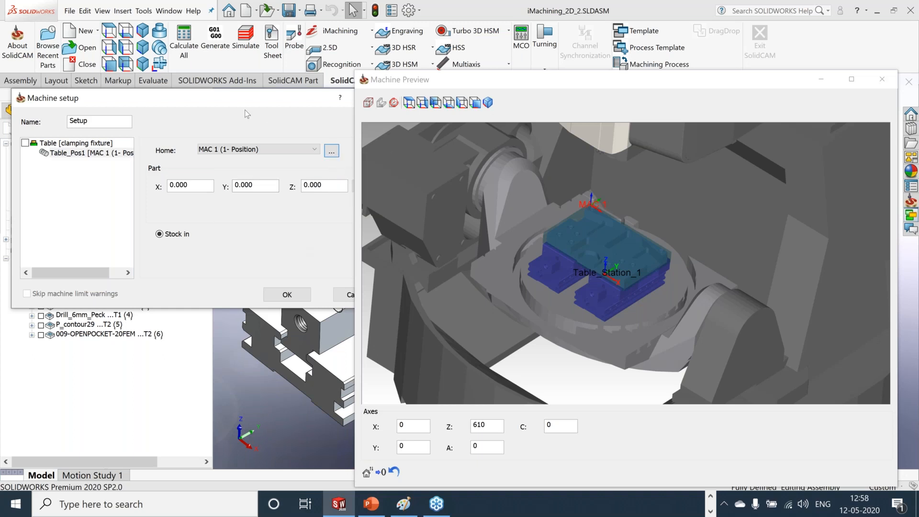
Step: View the part position's absolute value from the machine, and cancel the machine setup without changes
left_click_drag(244, 99, 175, 87)
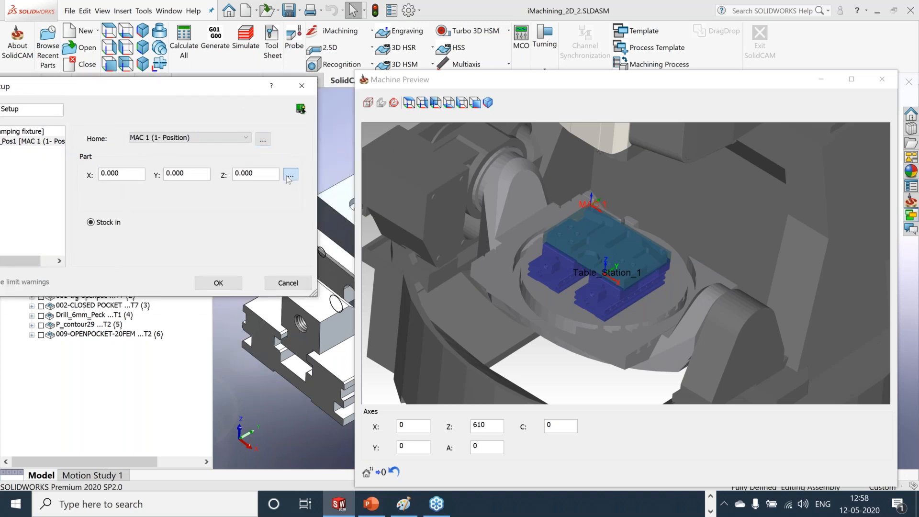
left_click(290, 175)
left_click(323, 228)
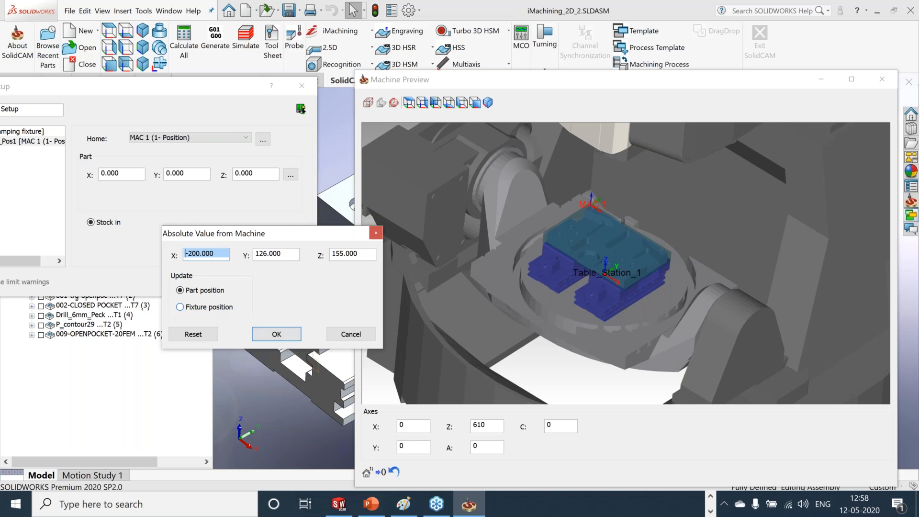
left_click(349, 334)
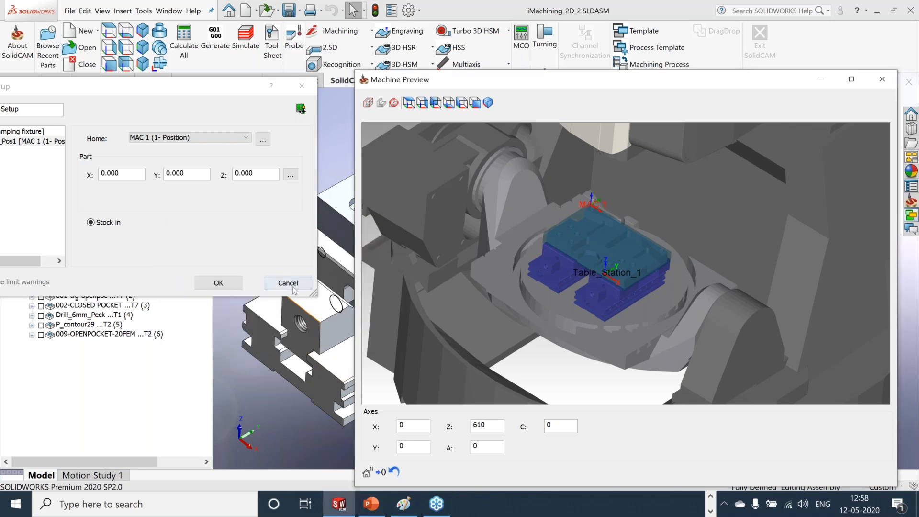
left_click(282, 285)
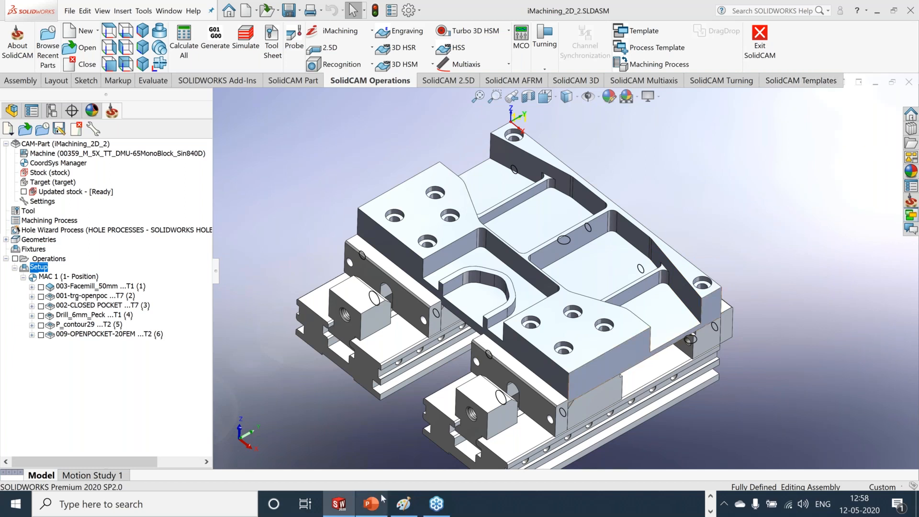
Step: Switch to PowerPoint, resume the slide show from the current slide and advance past the 2.5D Milling title slide
left_click(371, 504)
key("shift+F5")
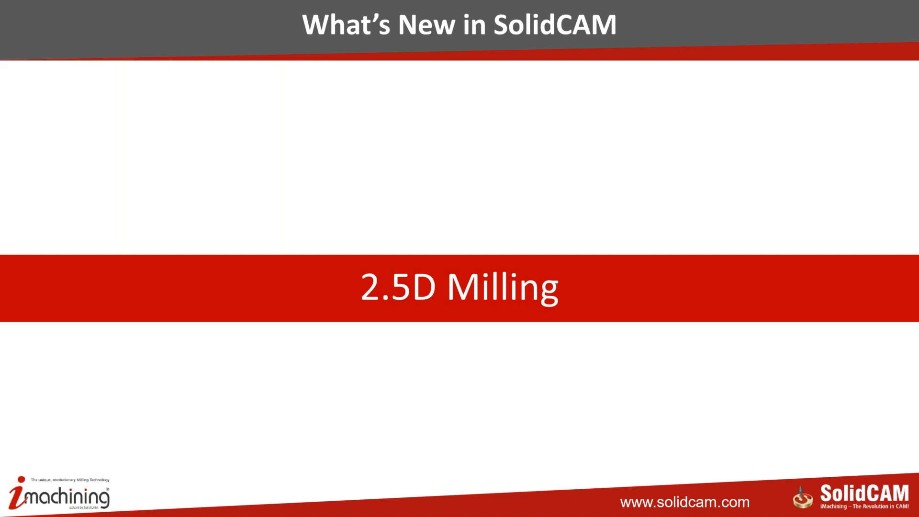
key("Right")
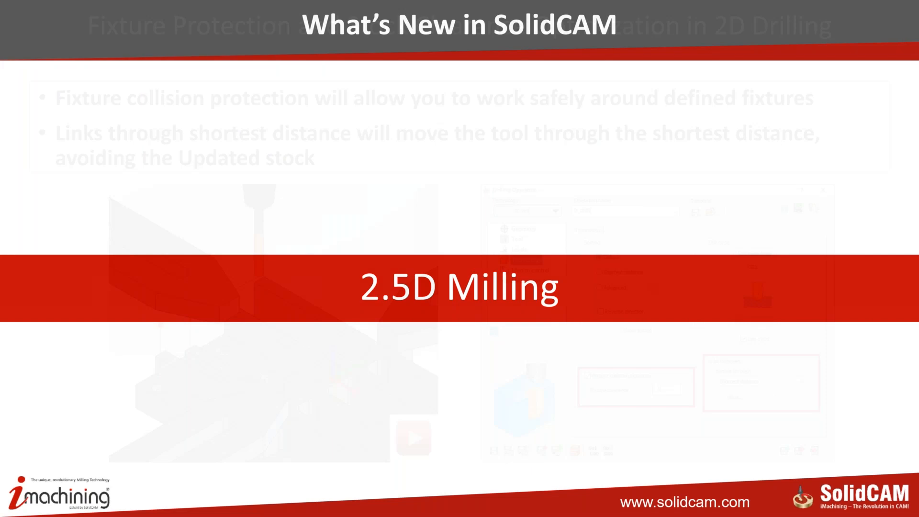
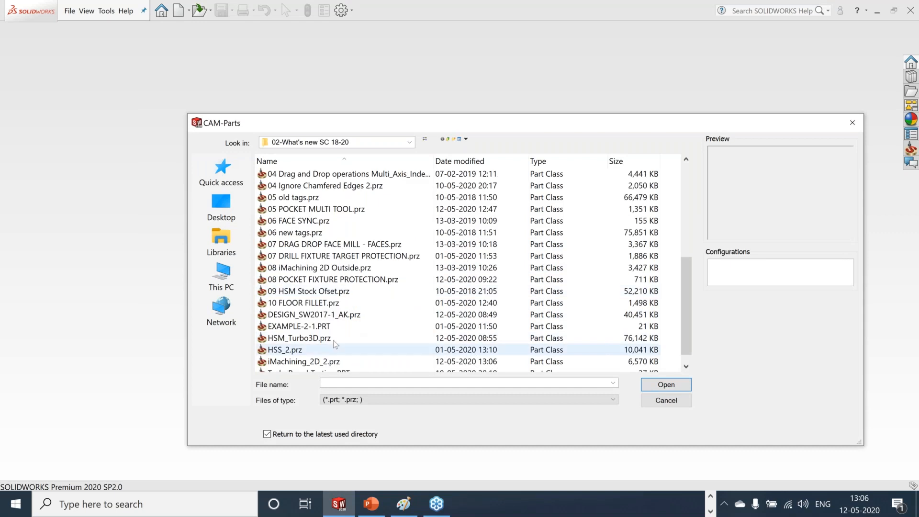
Step: Open the CAM-Part 07 DRILL FIXTURE TARGET PROTECTION.prz from the 02-What's new SC 18-20 folder
scroll(345, 249, "up", 2)
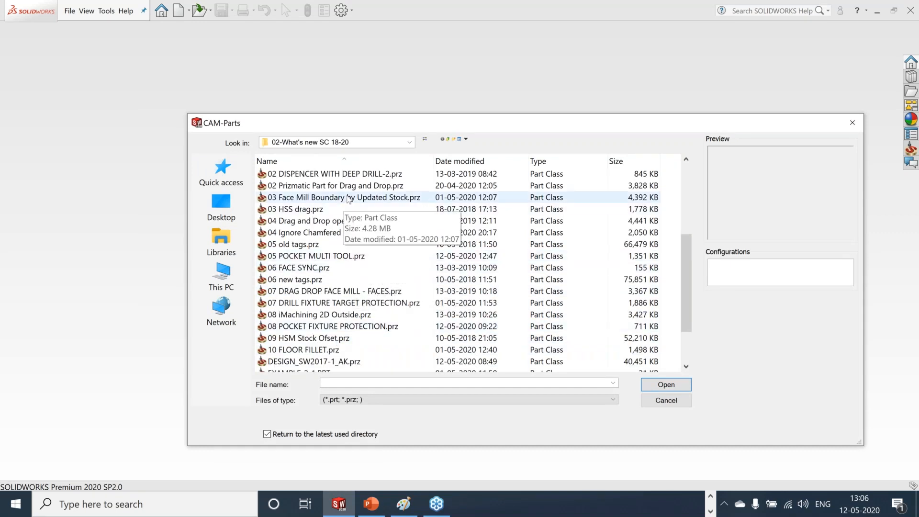
scroll(346, 224, "down", 1)
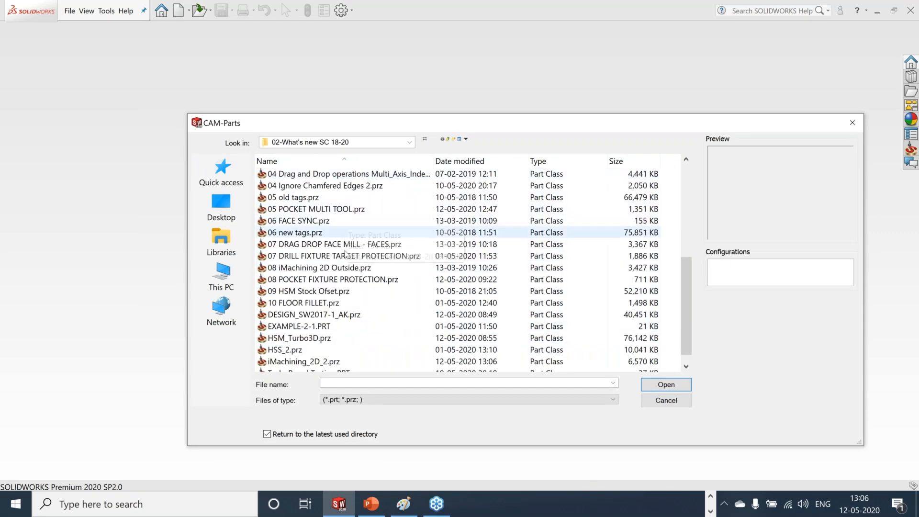
left_click(341, 245)
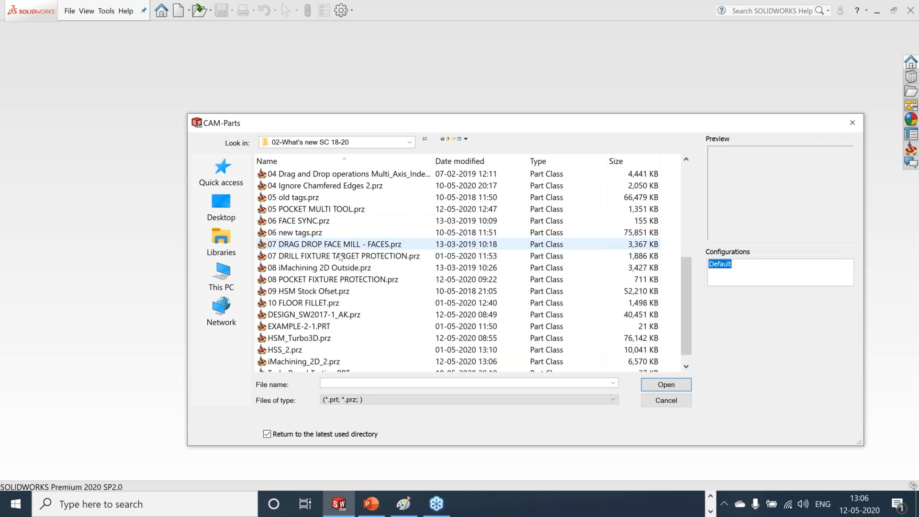
left_click(341, 257)
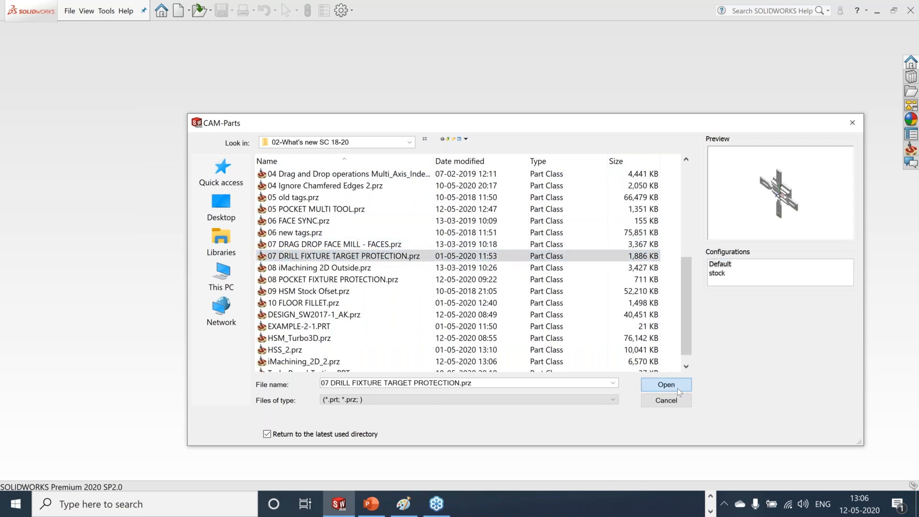
left_click(666, 385)
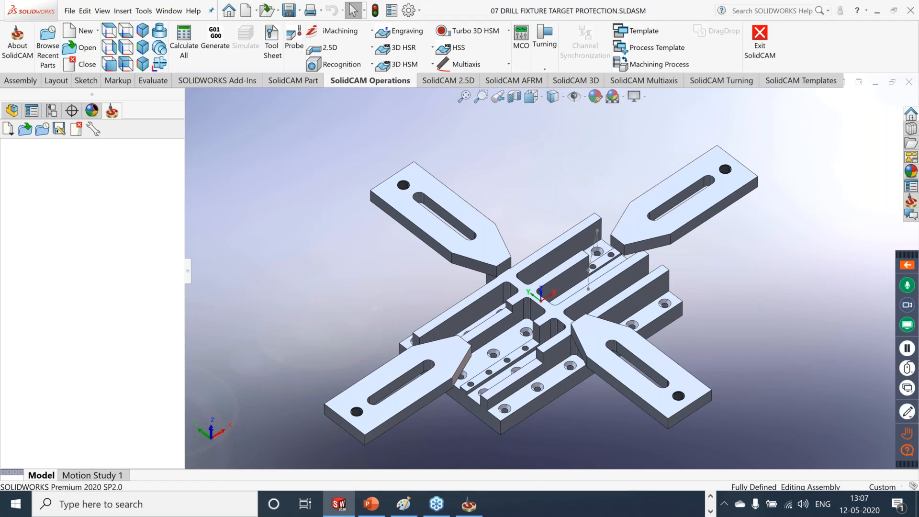
Step: Open the D_drill3 drilling operation for editing and view its technology settings for fixture collision protection and links
left_click(464, 97)
right_click(85, 296)
left_click(106, 114)
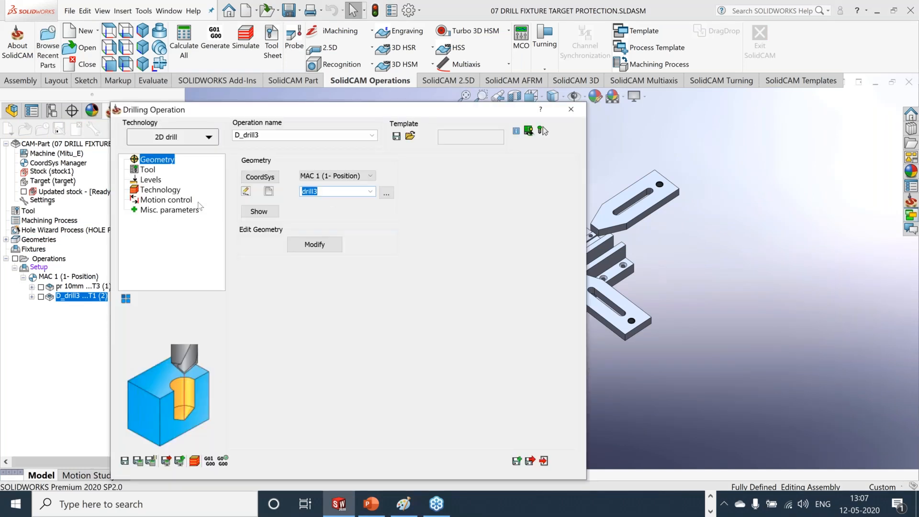
left_click(162, 190)
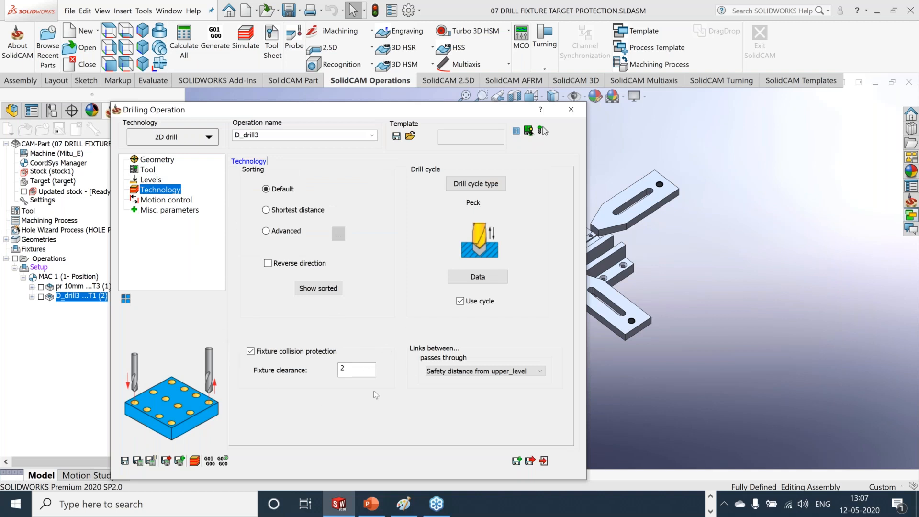
Step: Collapse the drilling operation dialog and examine the holes and clamps on the part
left_click_drag(392, 113, 389, 110)
double_click(389, 110)
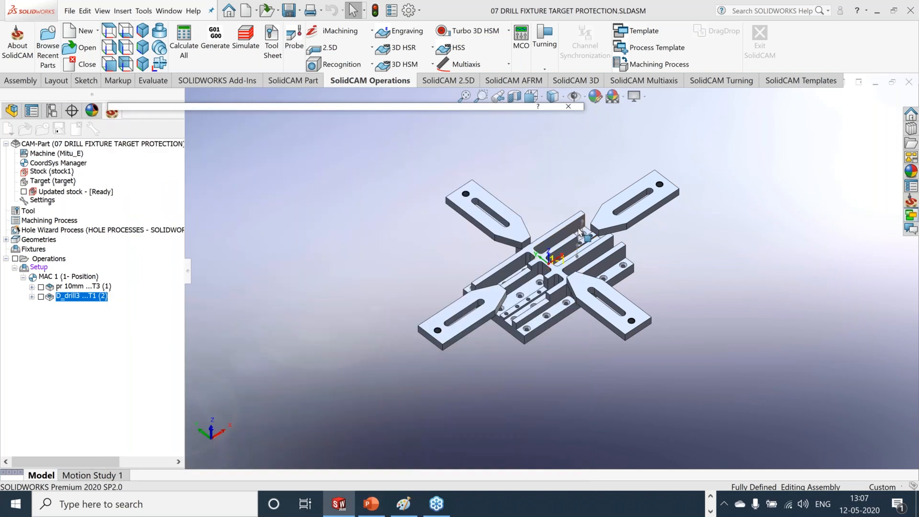
scroll(580, 232, "down", 5)
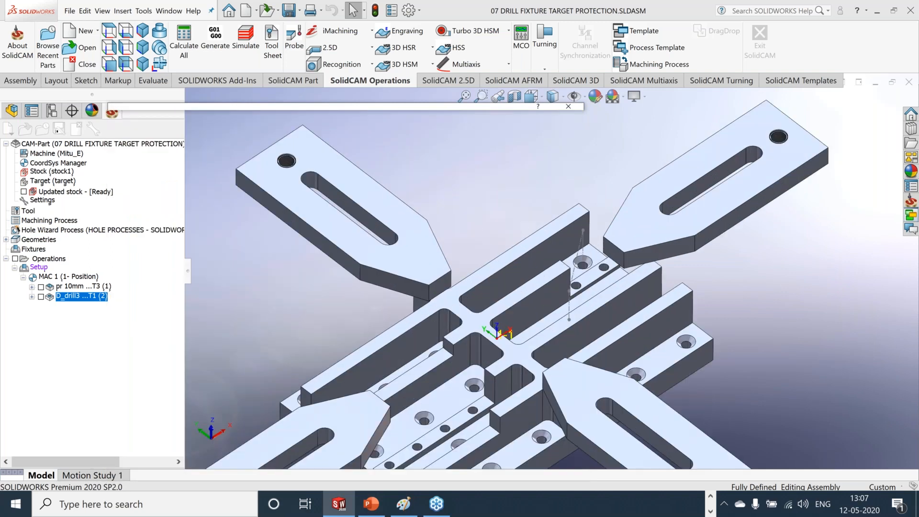
scroll(542, 324, "up", 2)
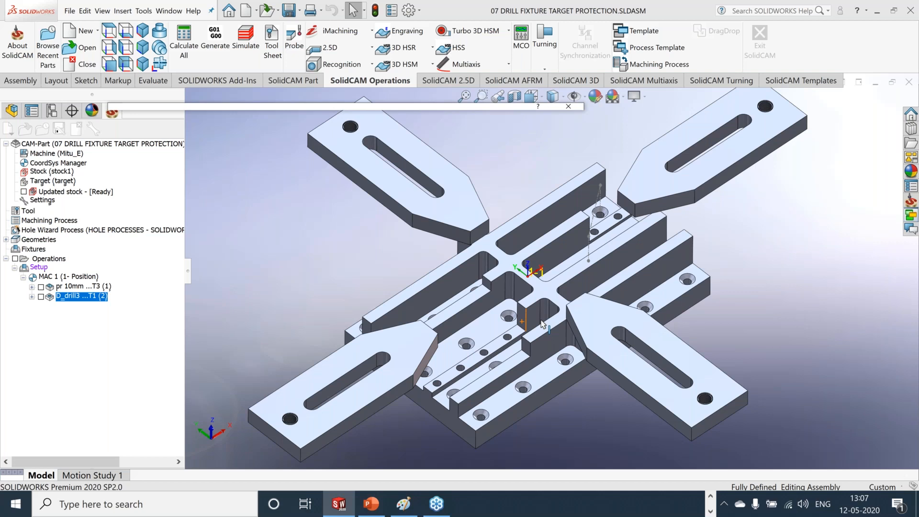
Step: Compare the drilling operation's fixture clearance setting with the clamps on the part, and close the operation
scroll(542, 324, "down", 1)
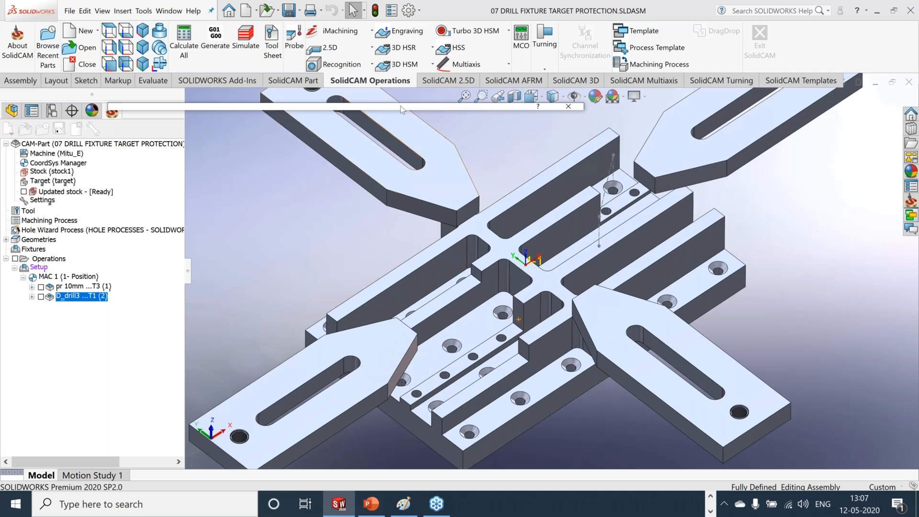
mouse_move(401, 109)
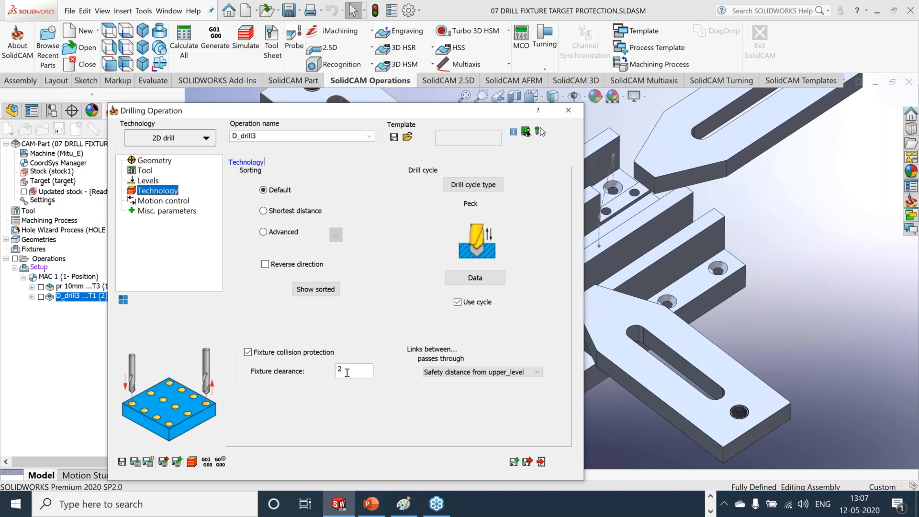
double_click(445, 111)
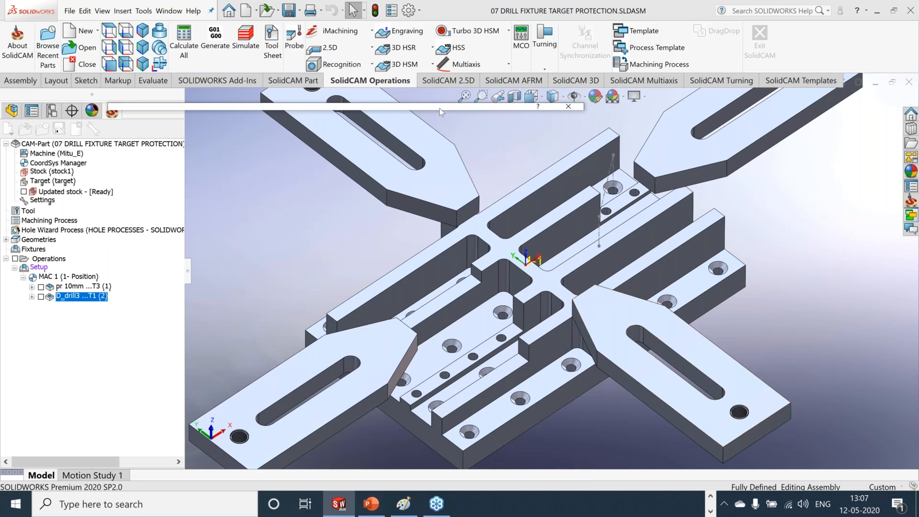
mouse_move(439, 108)
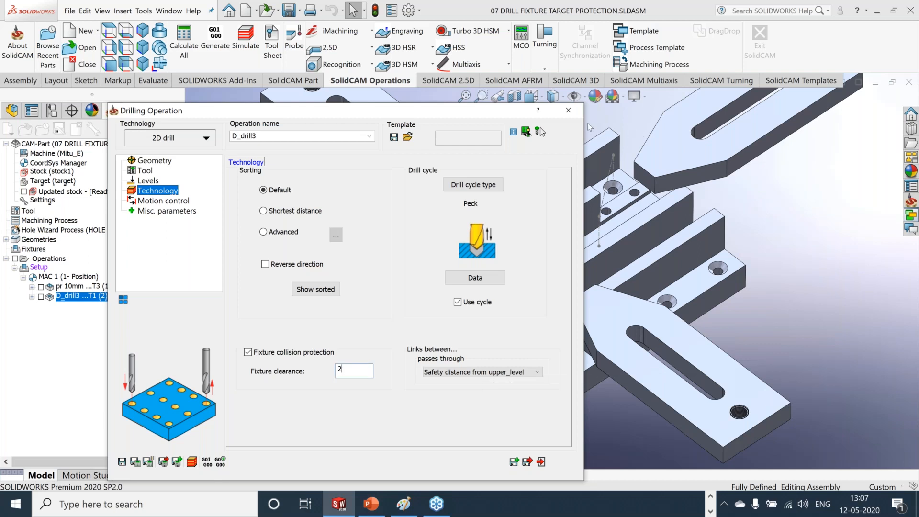
left_click(568, 110)
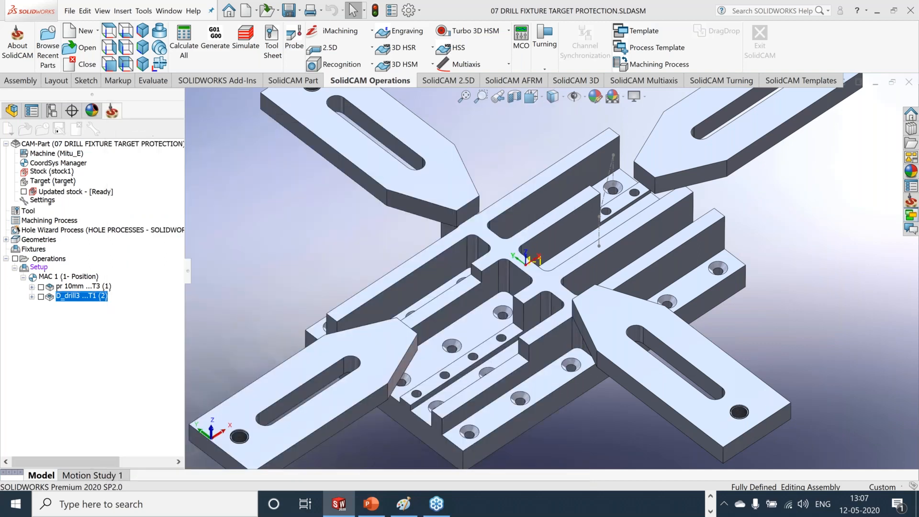
Step: Open the machine setup and preview the part with its clamping fixture, then close the setup
left_click(38, 267)
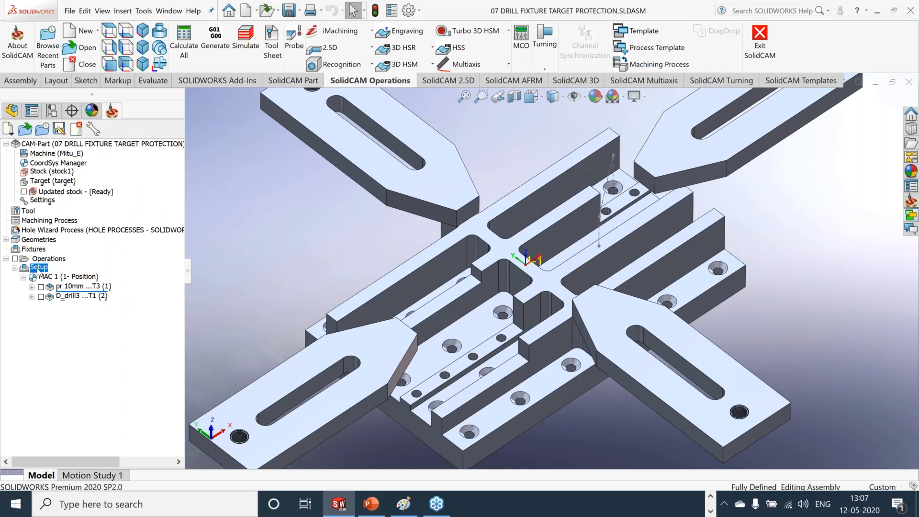
double_click(38, 268)
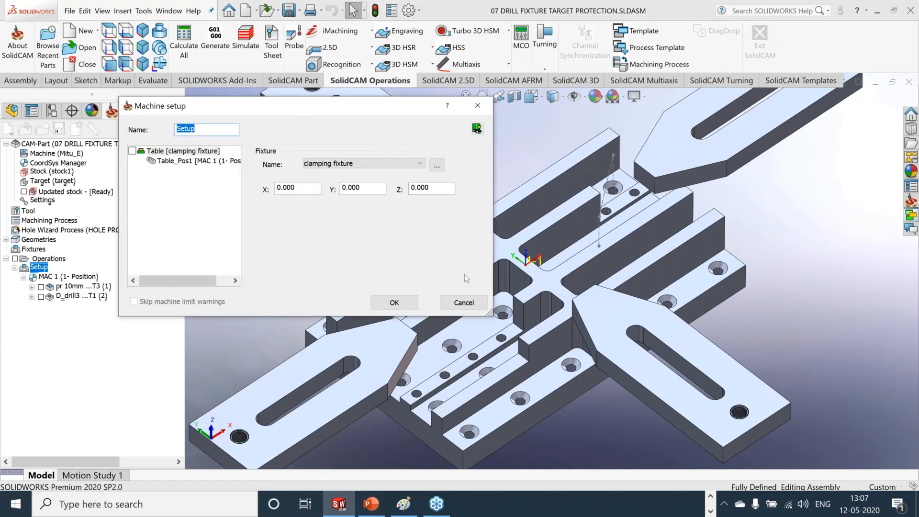
left_click(478, 129)
middle_click_drag(756, 320, 751, 144)
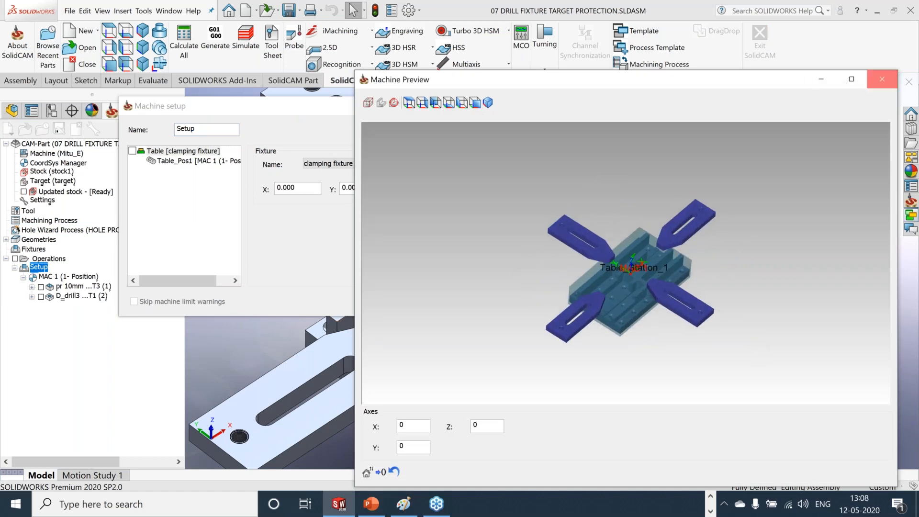
left_click(882, 79)
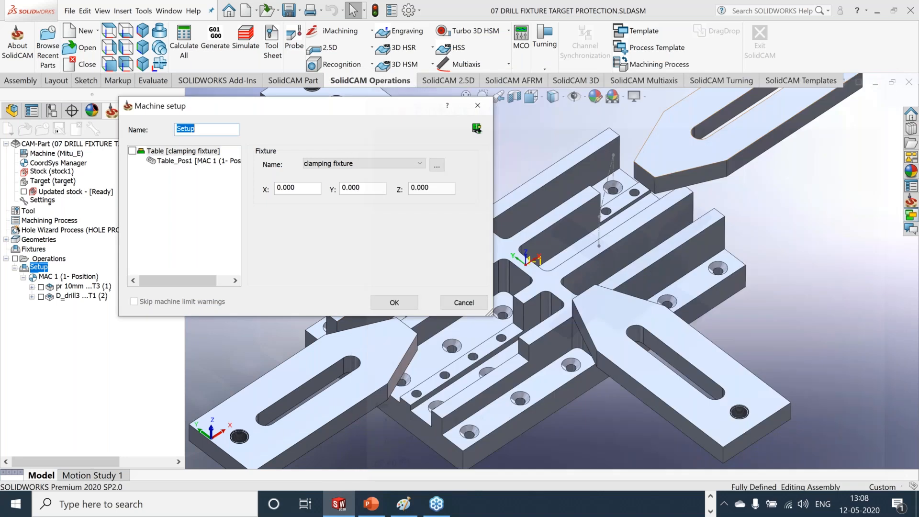
left_click(441, 300)
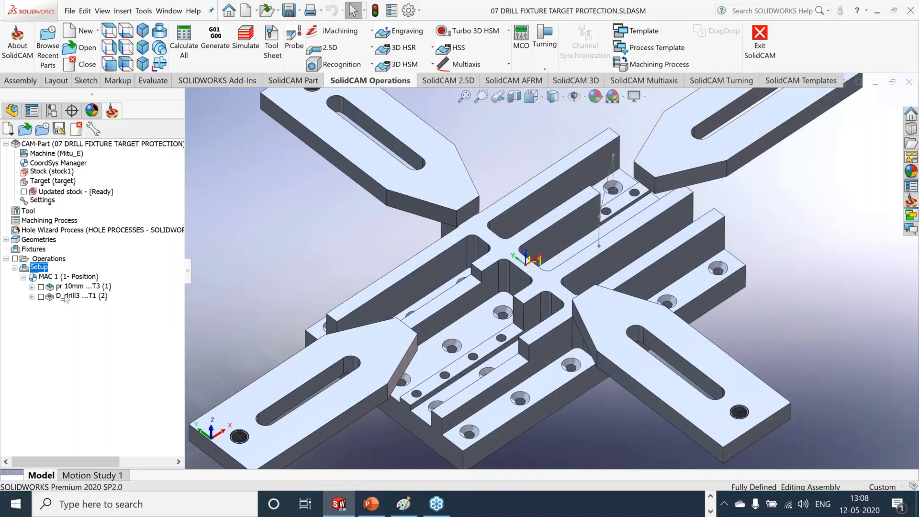
Step: Simulate the D_drill3 operation in SolidVerify and raise the simulation speed
right_click(67, 297)
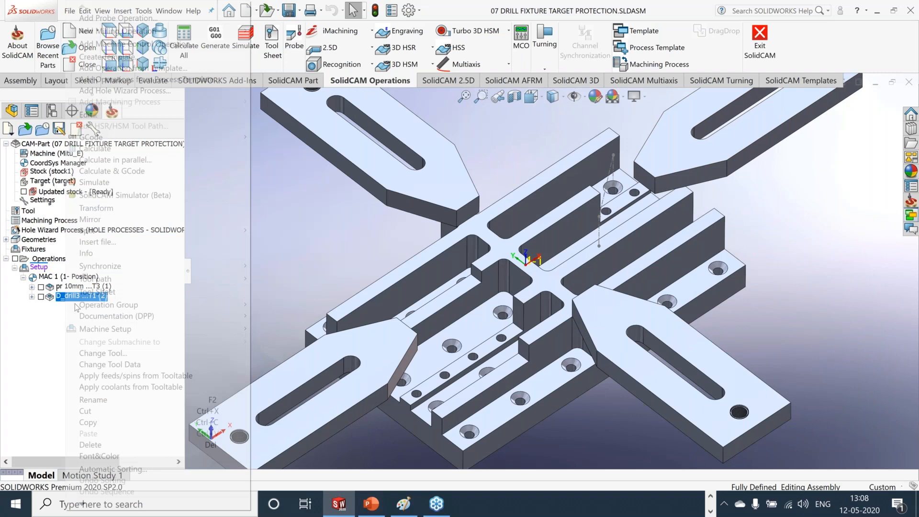
left_click(94, 182)
left_click(234, 220)
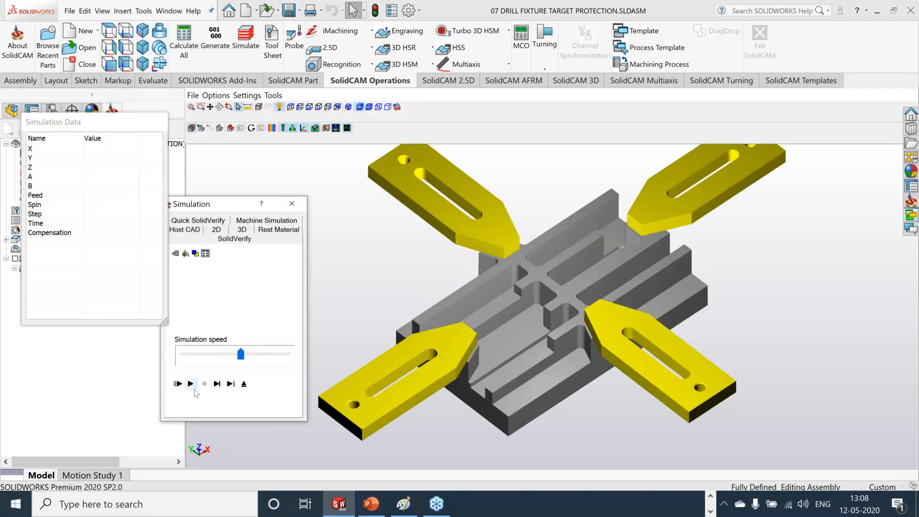
left_click(193, 388)
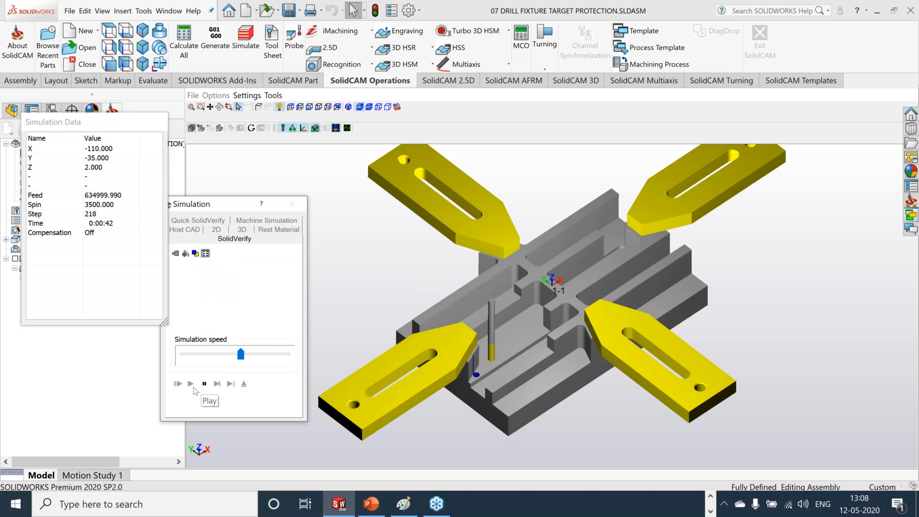
left_click_drag(240, 355, 273, 354)
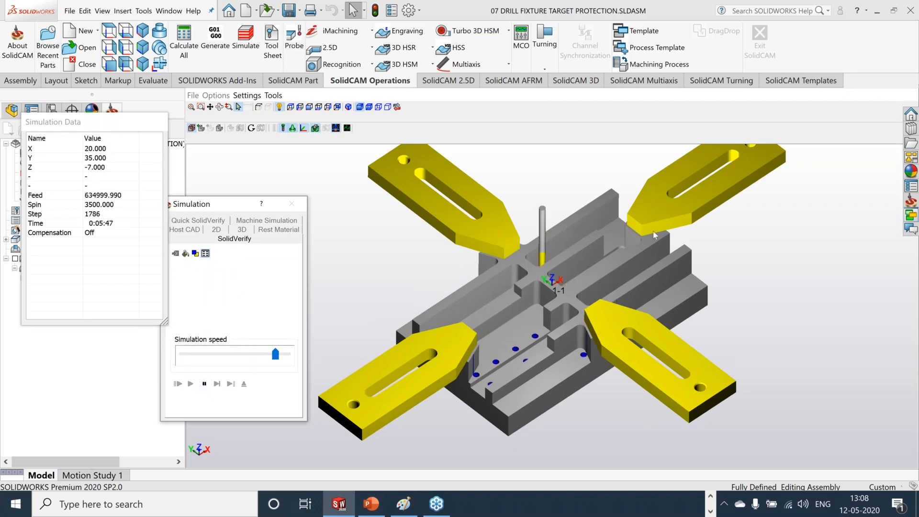
Step: Examine the drilled holes around the clamps in the simulation result and exit the simulation
scroll(607, 243, "down", 3)
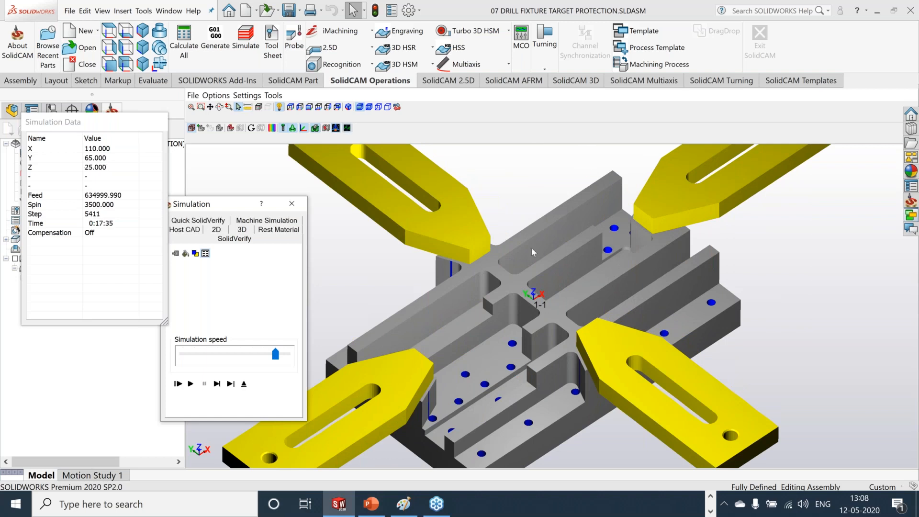
scroll(550, 298, "down", 2)
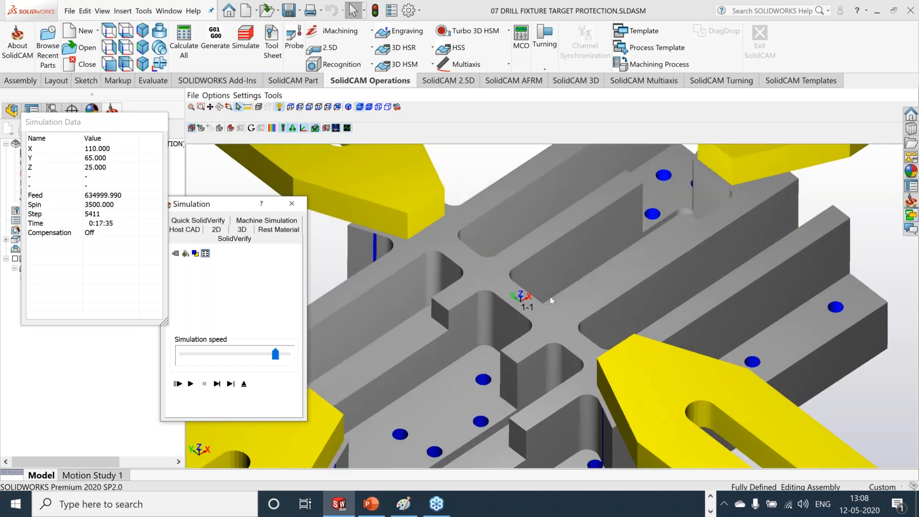
scroll(550, 297, "up", 2)
left_click(243, 389)
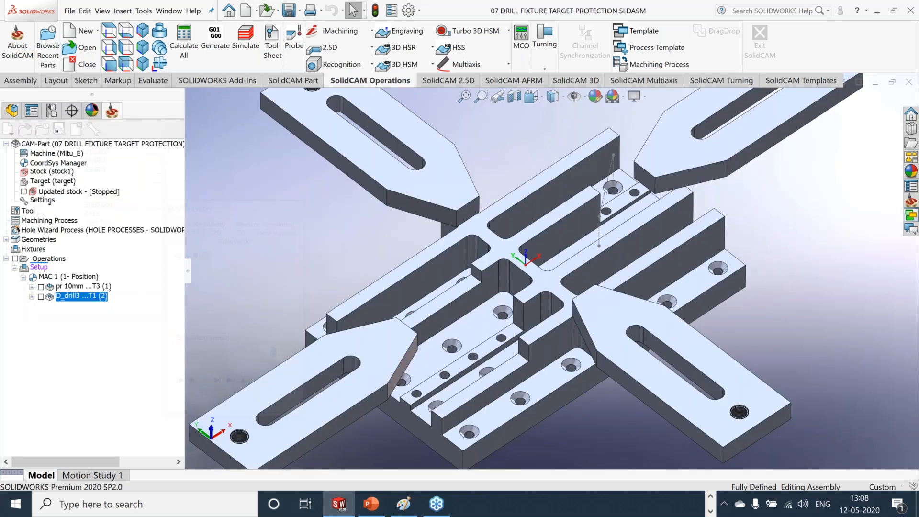
Step: Close the current CAM-Part and open 08 POCKET FIXTURE PROTECTION.prz from the 02-What's new SC 18-20 folder
left_click(78, 130)
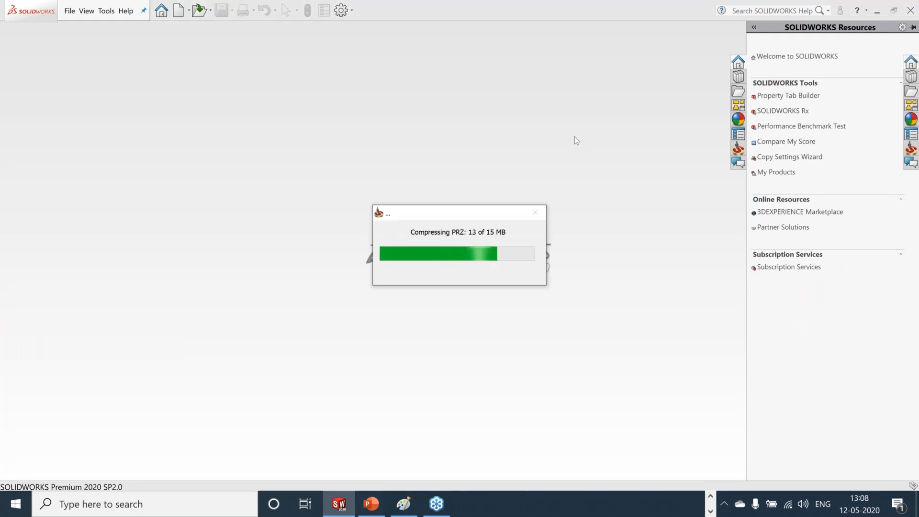
left_click(106, 10)
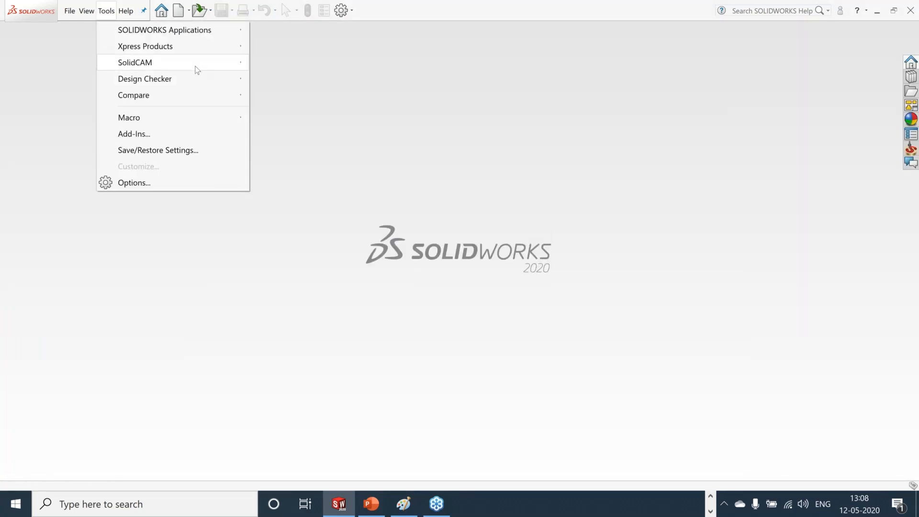
mouse_move(197, 66)
left_click(282, 78)
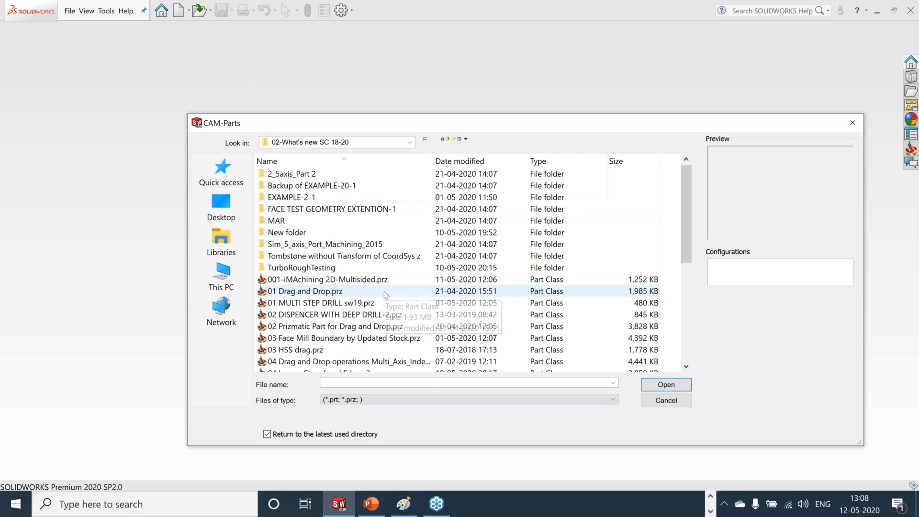
scroll(384, 291, "down", 2)
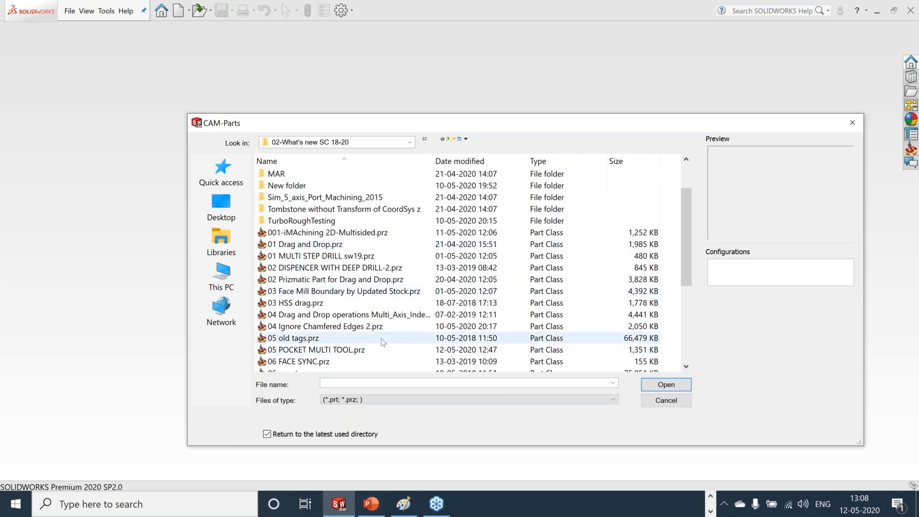
scroll(383, 332, "down", 2)
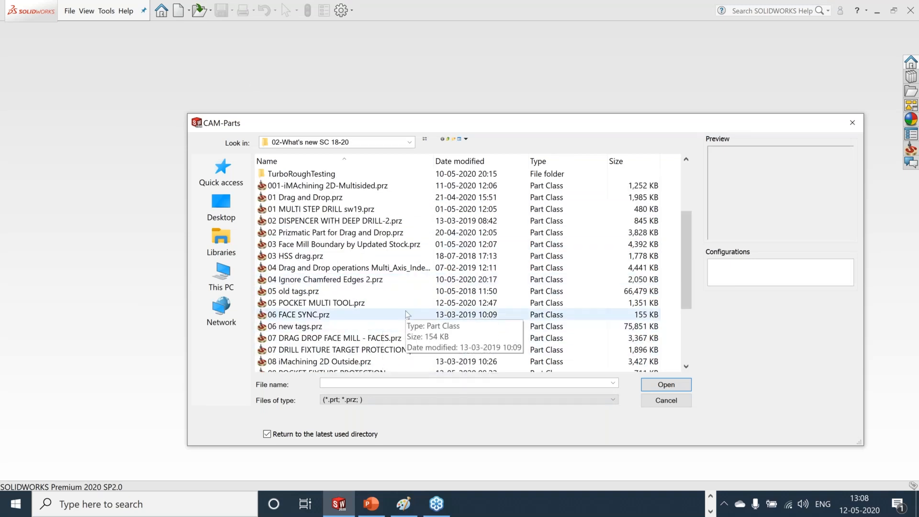
scroll(389, 342, "down", 2)
left_click(392, 303)
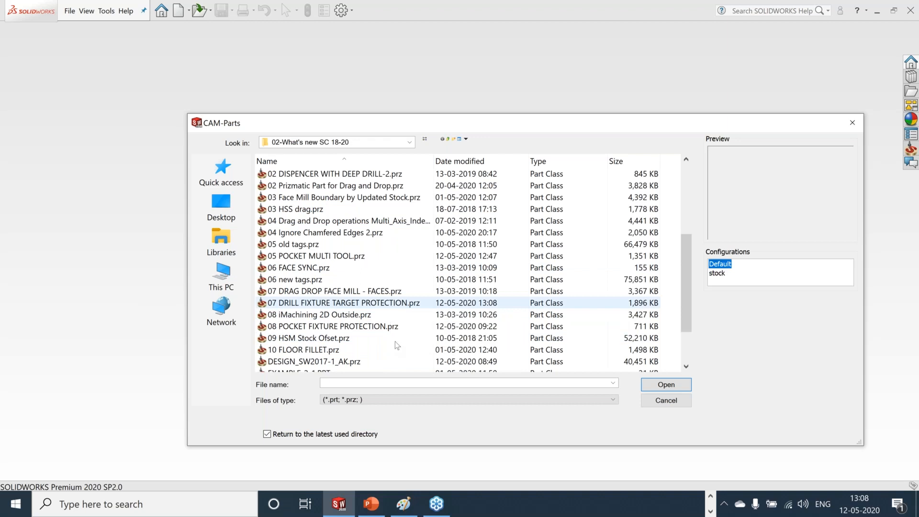
scroll(384, 308, "down", 2)
scroll(384, 308, "down", 1)
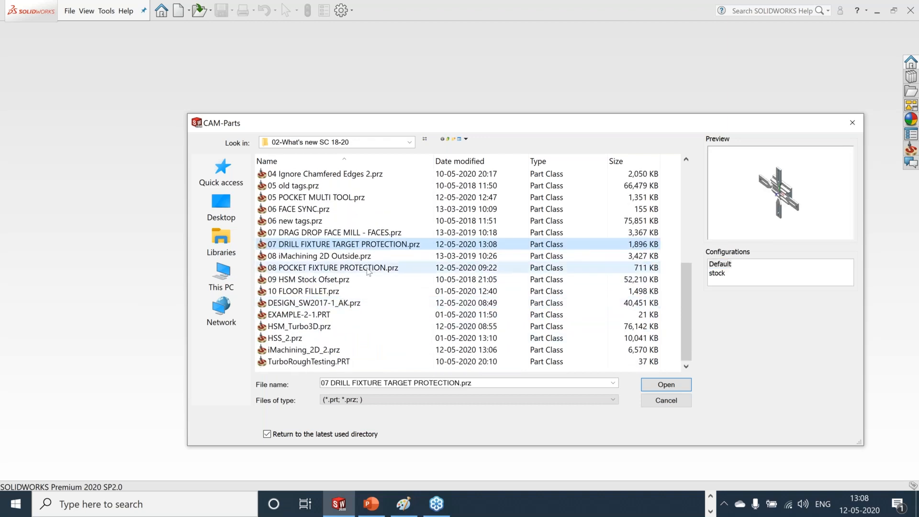
left_click(384, 268)
left_click(682, 389)
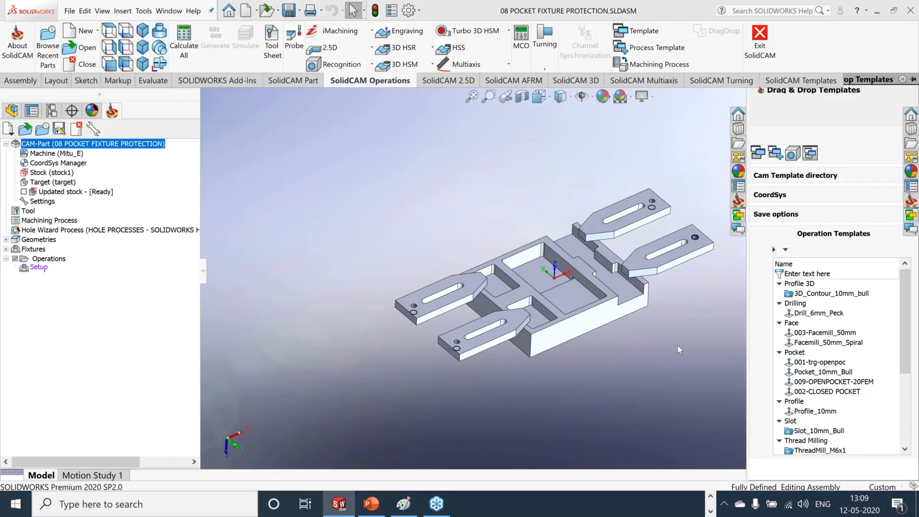
Step: Preview the clamping fixture in the pocket part's machine setup and accept the setup
left_click(40, 267)
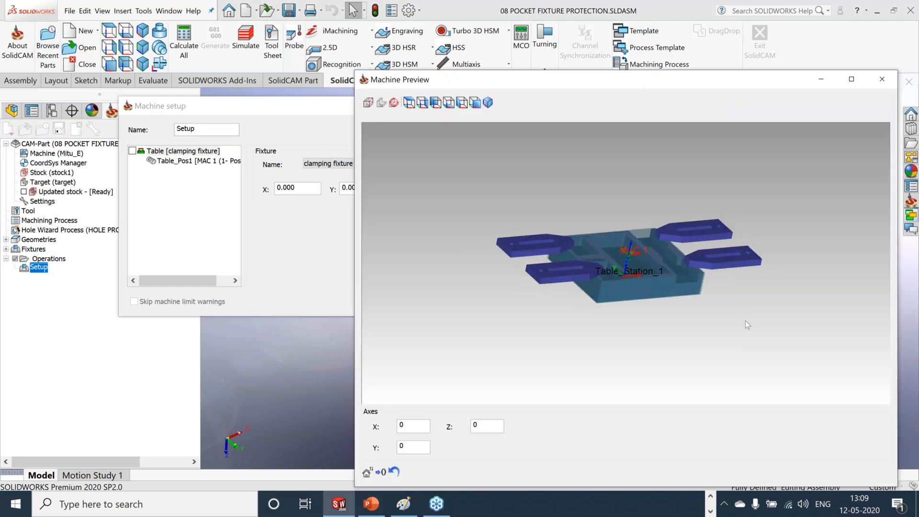
middle_click_drag(745, 321, 739, 332)
scroll(740, 332, "up", 1)
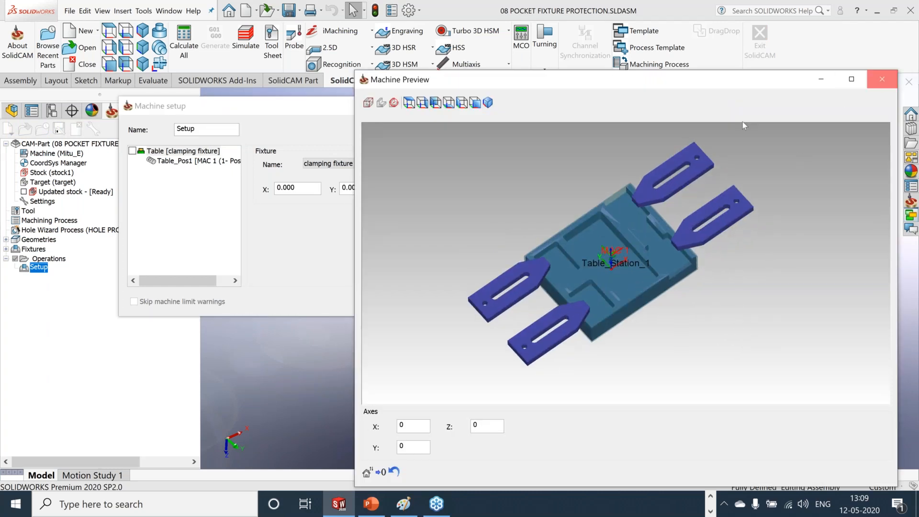
left_click(883, 79)
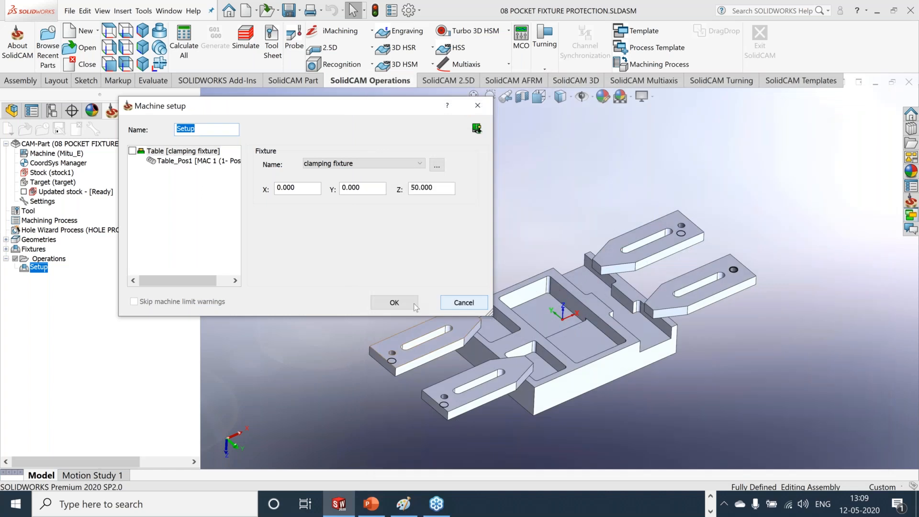
left_click(394, 303)
Step: Add a 2.5D Pocket operation and define its geometry from the stepped end face and the two small pocket floors
left_click(350, 47)
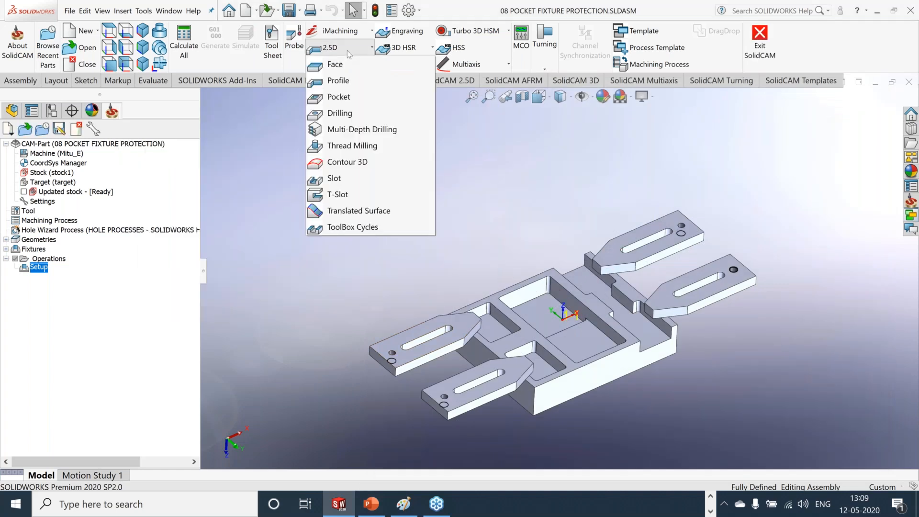
left_click(341, 96)
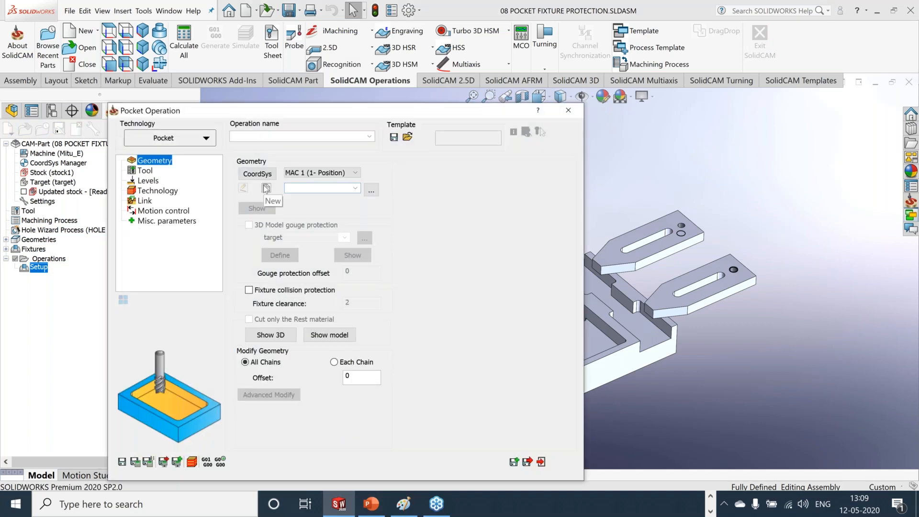
left_click(266, 188)
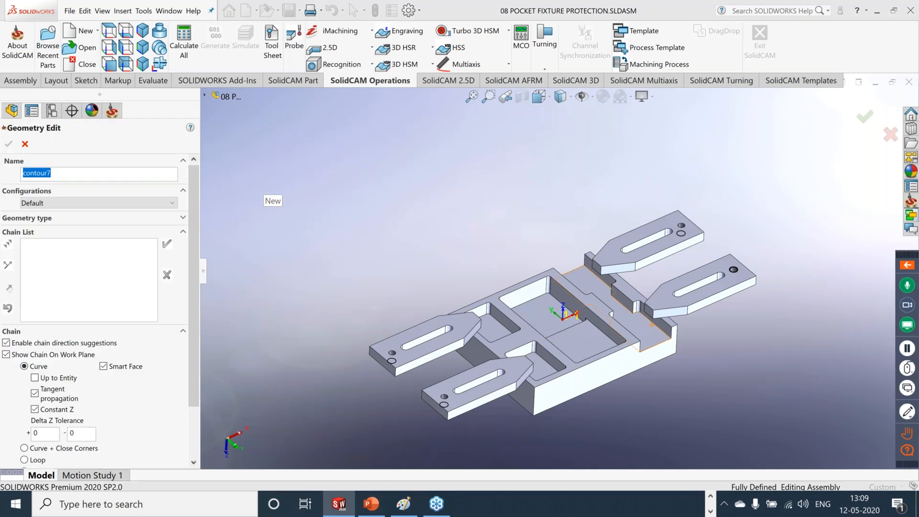
left_click(549, 372)
left_click(500, 330)
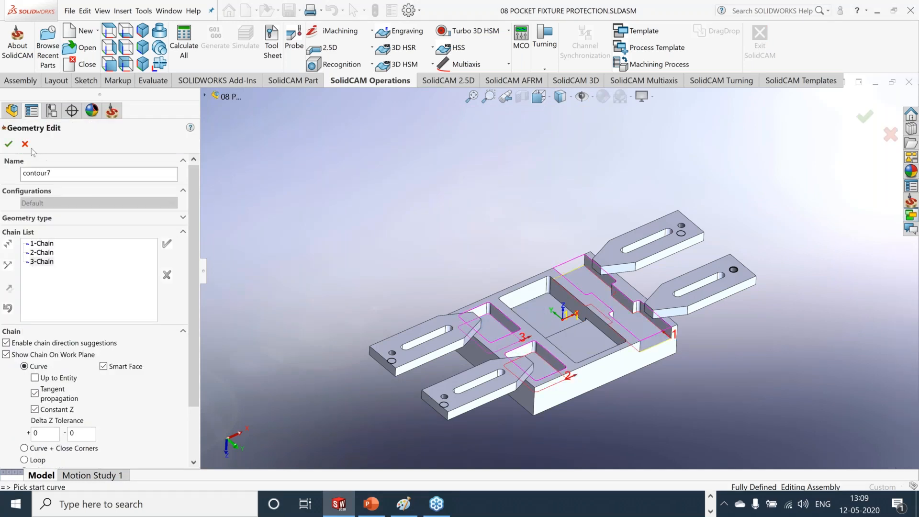
left_click(9, 144)
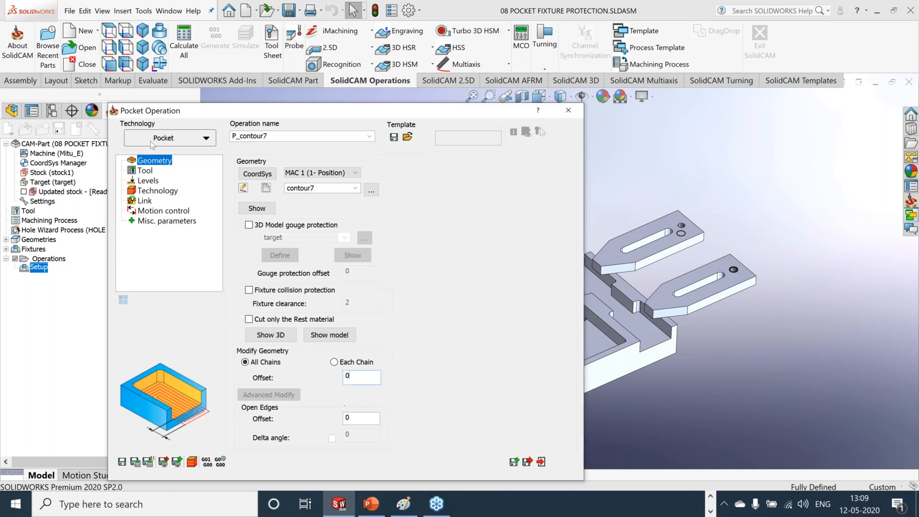
Step: Assign the 10 mm end mill, tool number 1, to the pocket operation
left_click(144, 171)
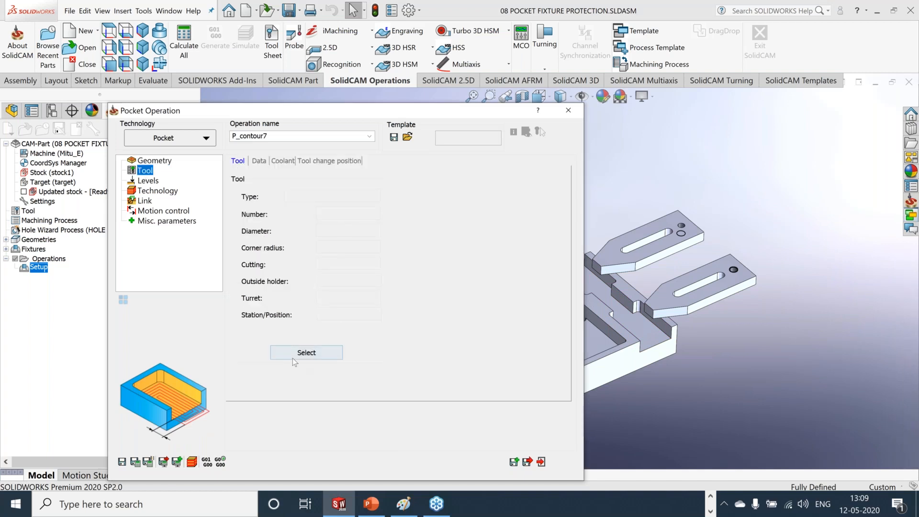
left_click(293, 357)
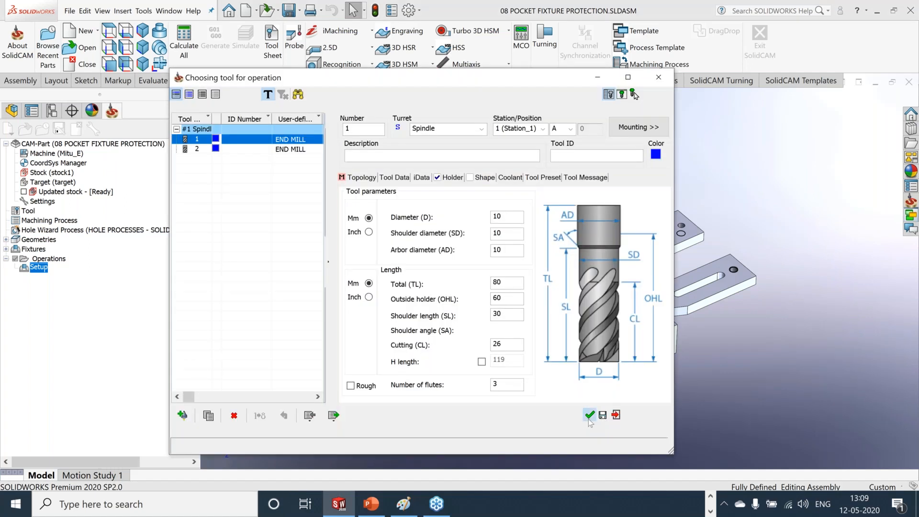
left_click(589, 417)
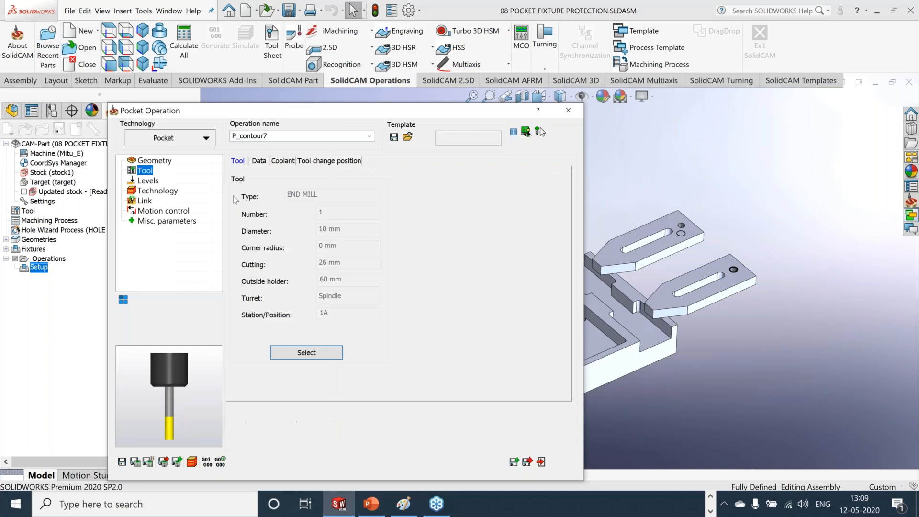
Step: Set the pocket's wall offset to 0.3 and review its levels, open pocket and link settings
left_click(148, 180)
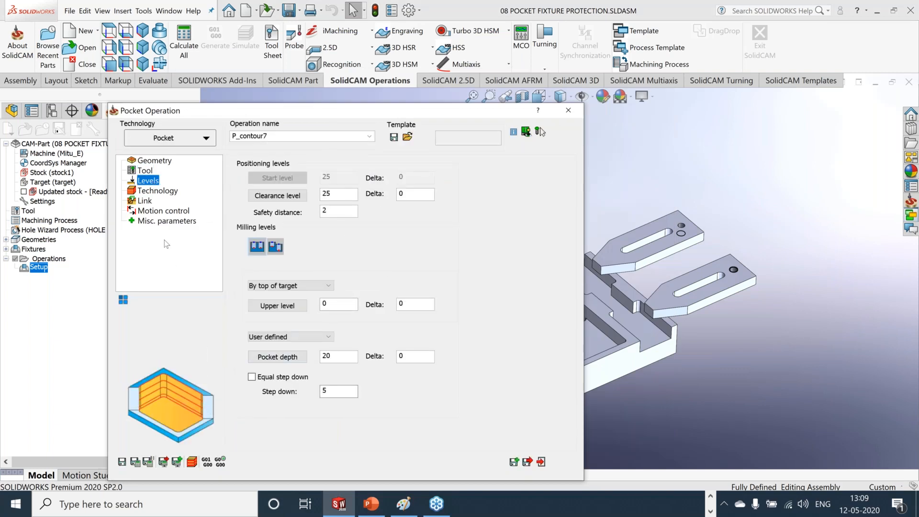
left_click(168, 192)
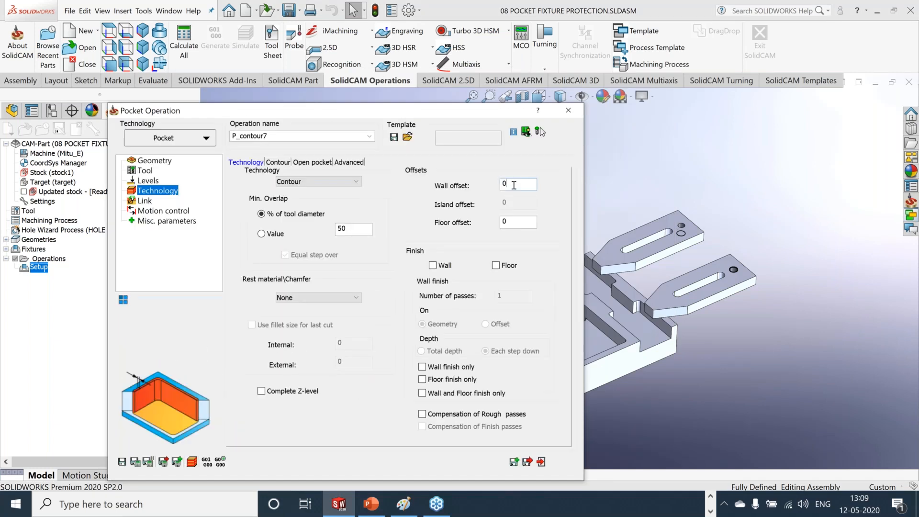
left_click(513, 185)
type(".3")
left_click(515, 220)
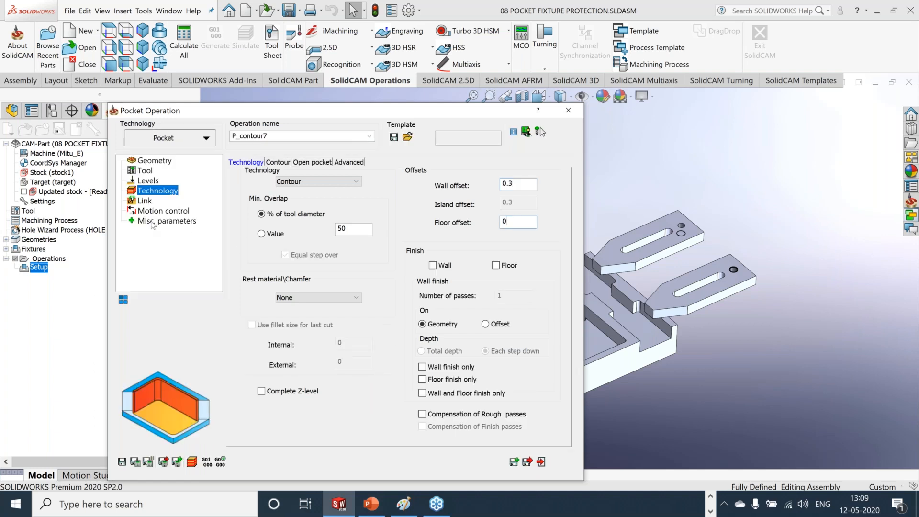
left_click(311, 162)
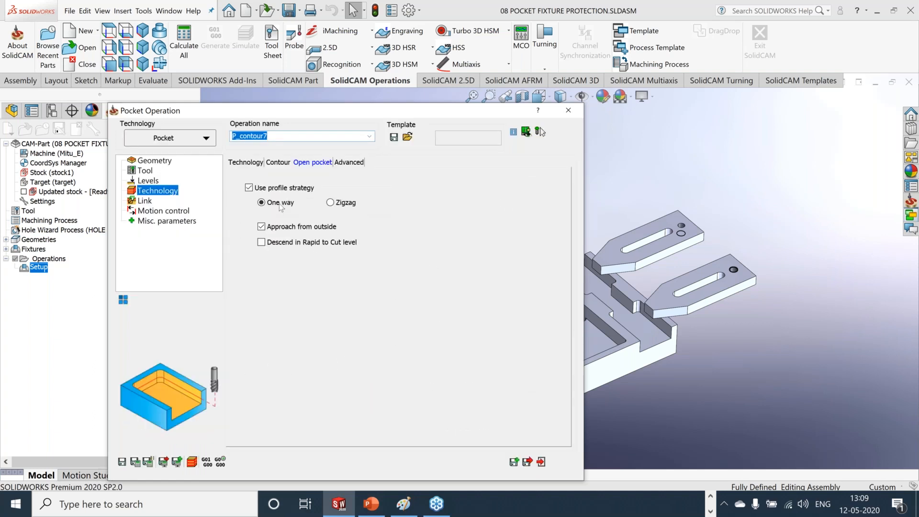
left_click(245, 162)
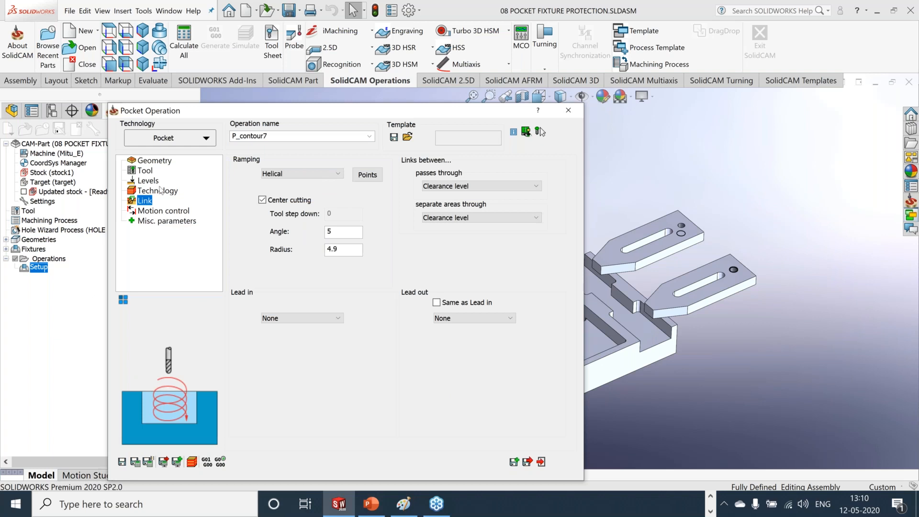
left_click(157, 190)
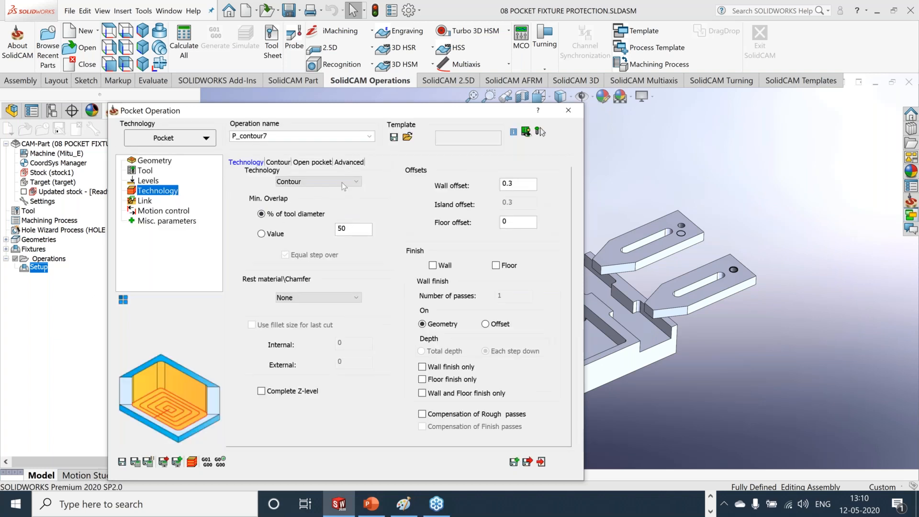
Step: Enable fixture collision protection with a 3 mm fixture clearance, save and calculate the pocket operation, and close it
left_click(158, 162)
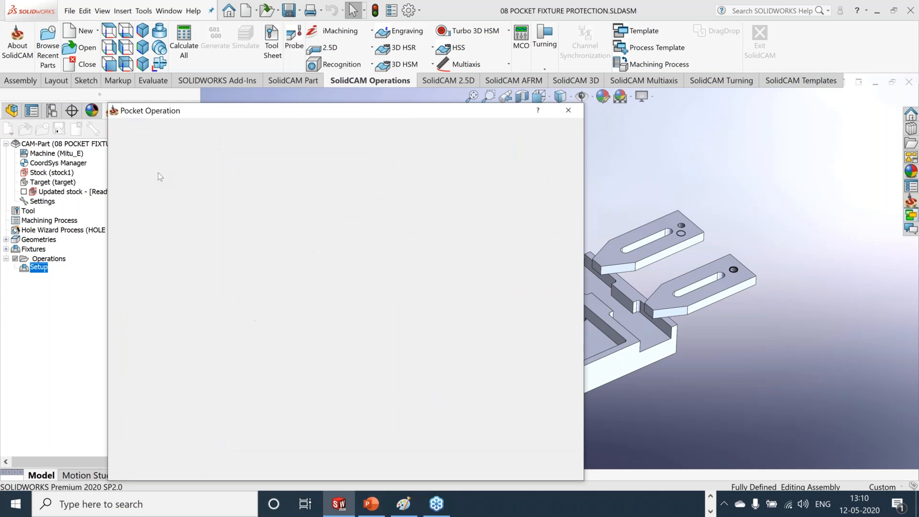
left_click(249, 291)
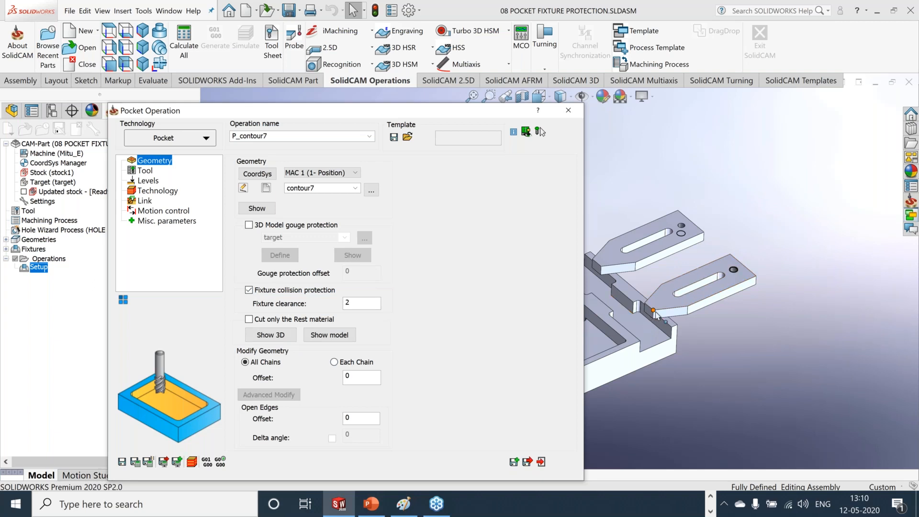
double_click(347, 303)
type("3")
left_click(122, 462)
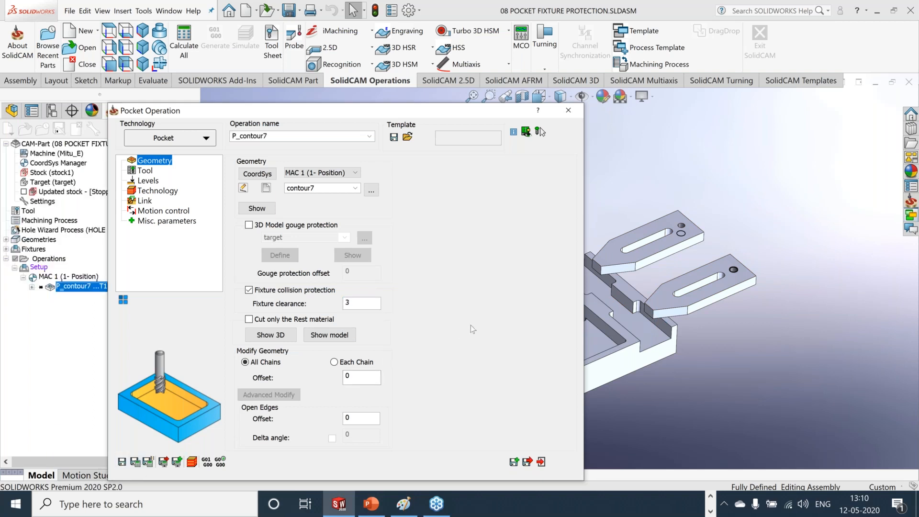
left_click(539, 131)
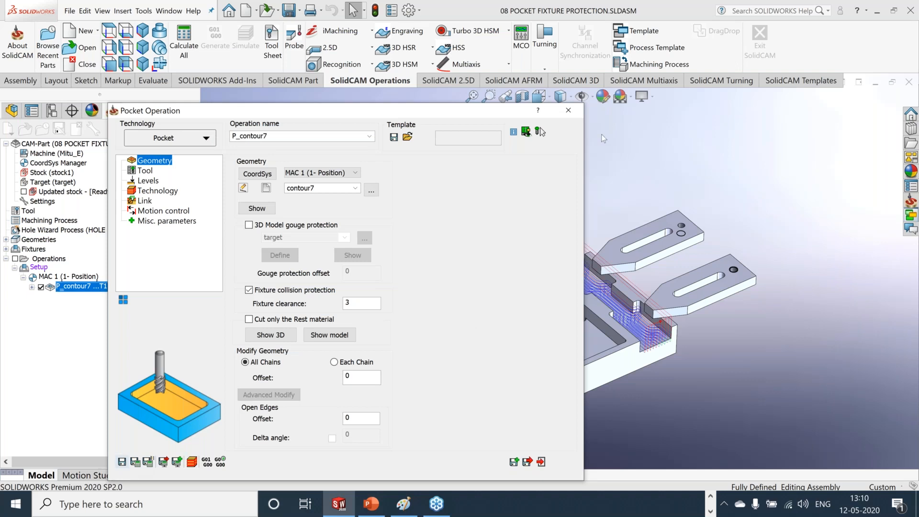
left_click(569, 113)
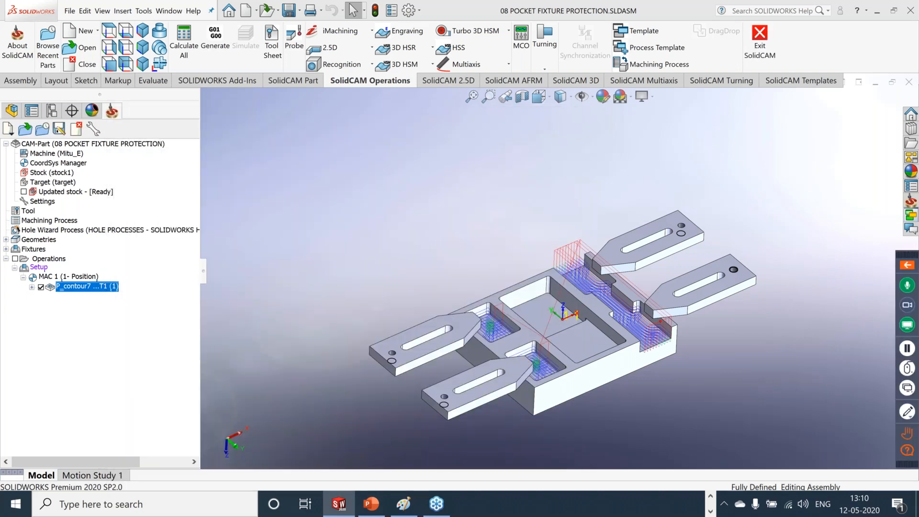
Step: Simulate the calculated pocket operation in SolidVerify with the clamps shown
middle_click_drag(718, 373, 756, 430)
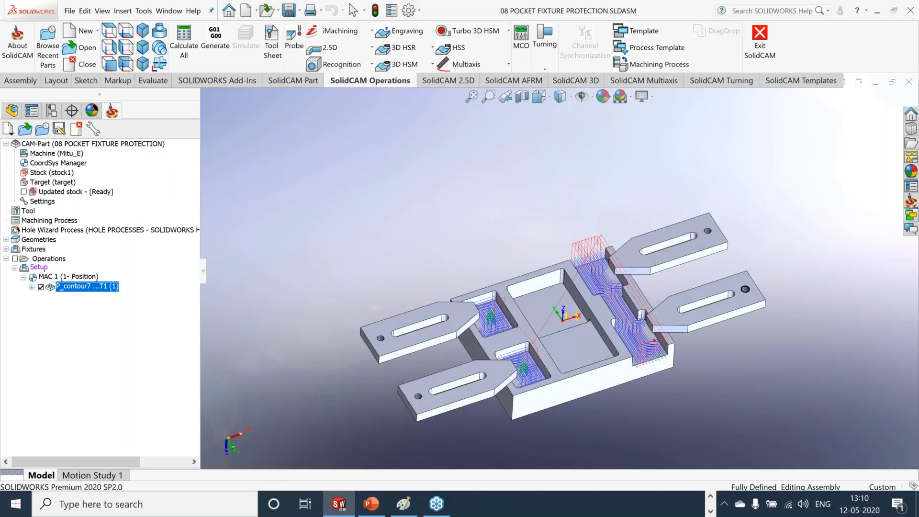
right_click(97, 286)
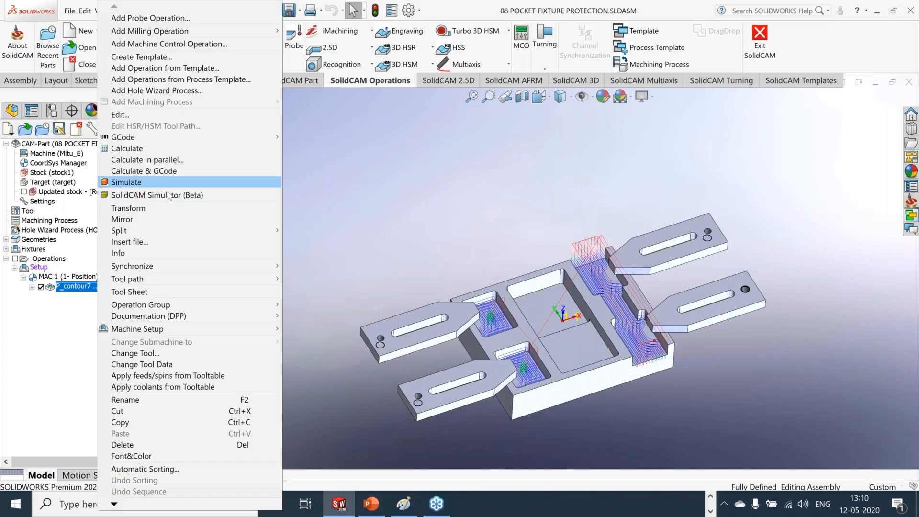
left_click(168, 182)
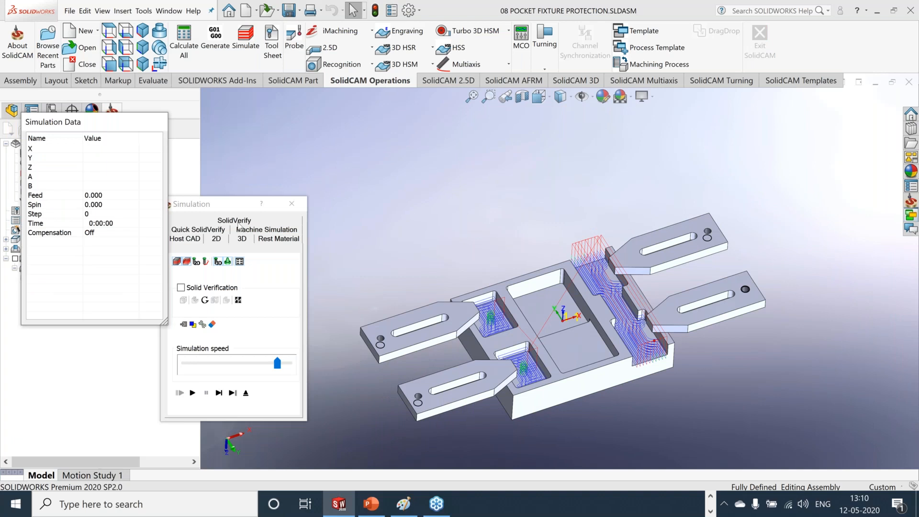
left_click(235, 221)
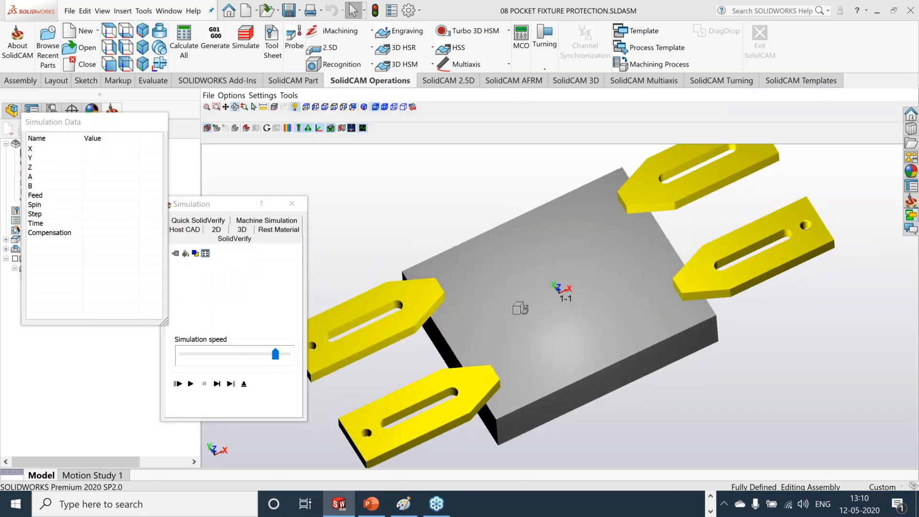
left_click(191, 383)
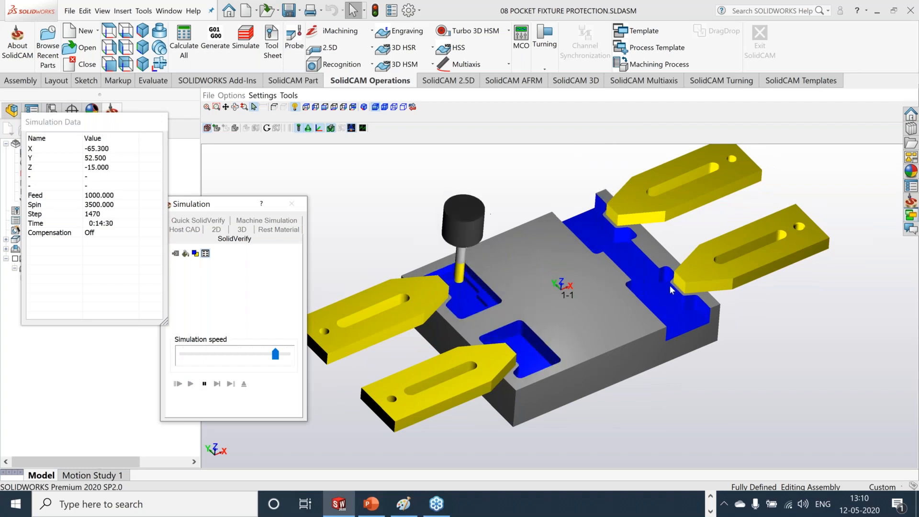
Step: Examine the material left around the clamps in the simulated pockets and exit the simulation
scroll(703, 265, "up", 8)
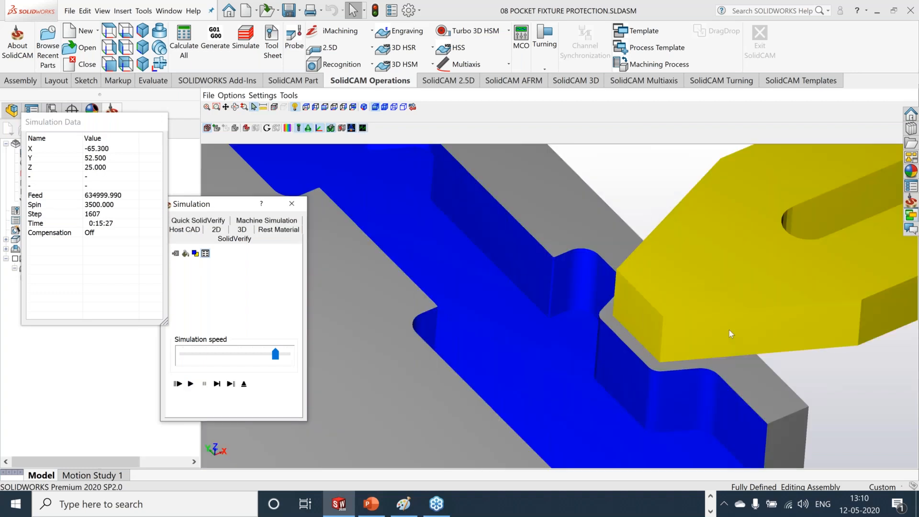
scroll(728, 330, "down", 8)
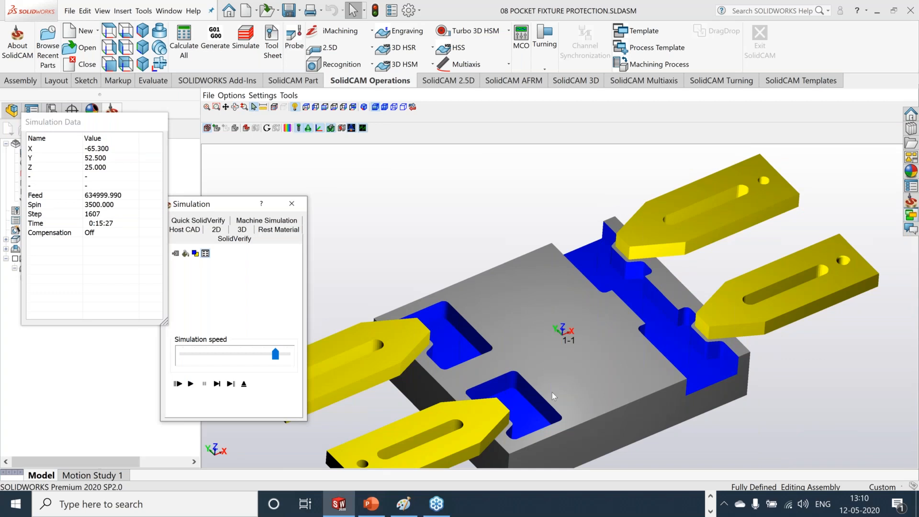
mouse_move(552, 392)
middle_mouse_down()
mouse_move(551, 378)
mouse_move(570, 383)
mouse_move(558, 395)
mouse_move(568, 393)
middle_mouse_up()
scroll(670, 366, "up", 6)
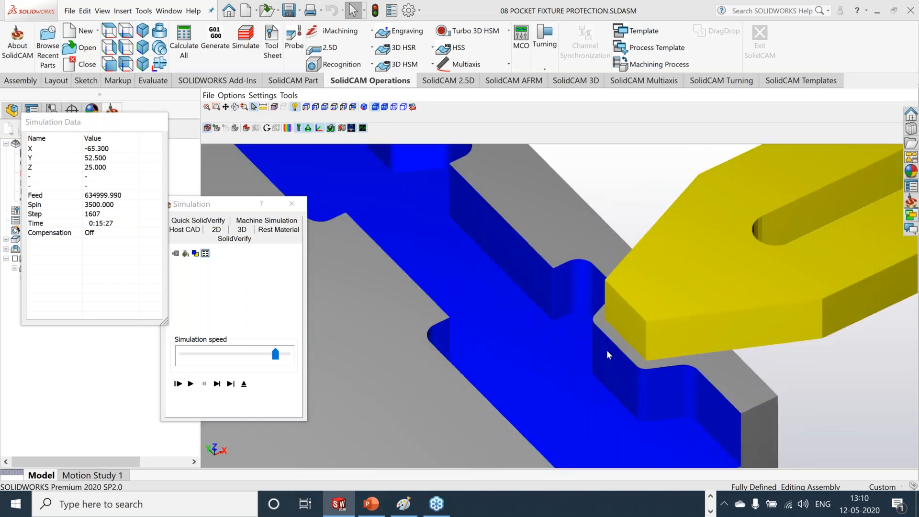
scroll(538, 269, "down", 6)
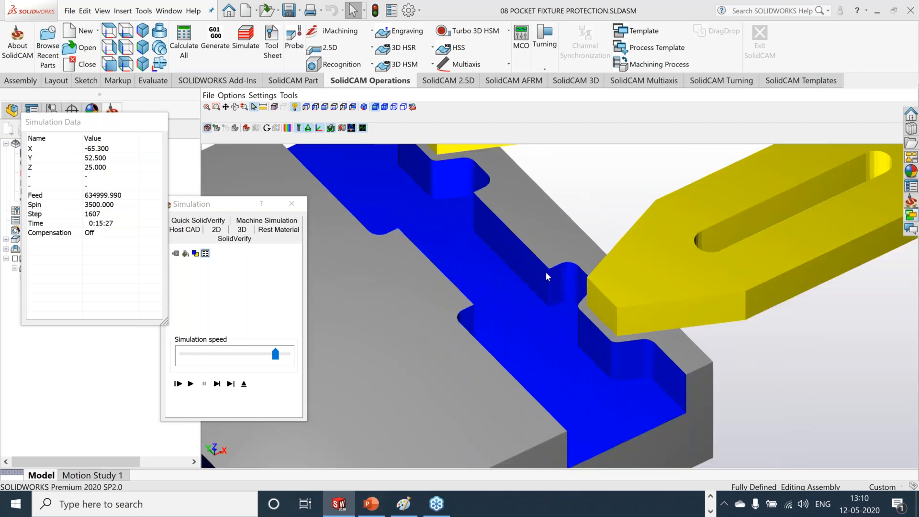
left_click(244, 384)
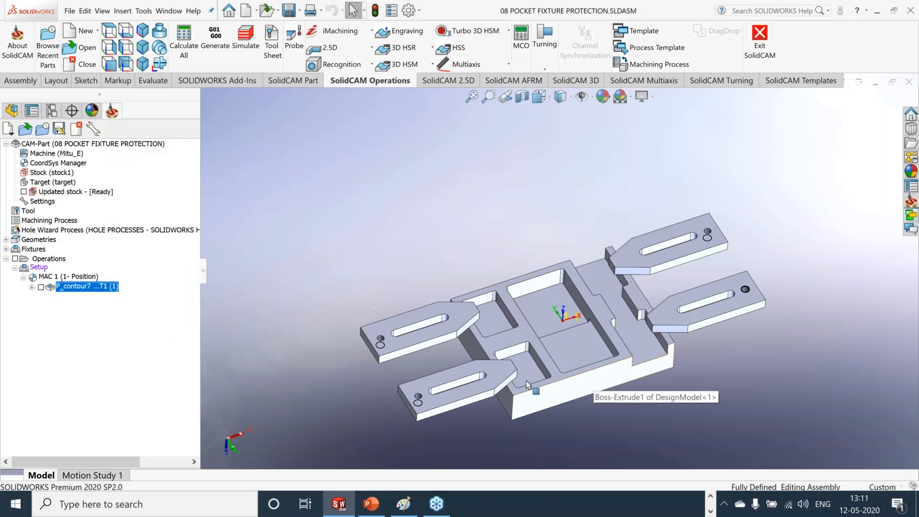
Step: Copy the P_contour7 pocket operation and paste the duplicate after it
scroll(620, 295, "down", 2)
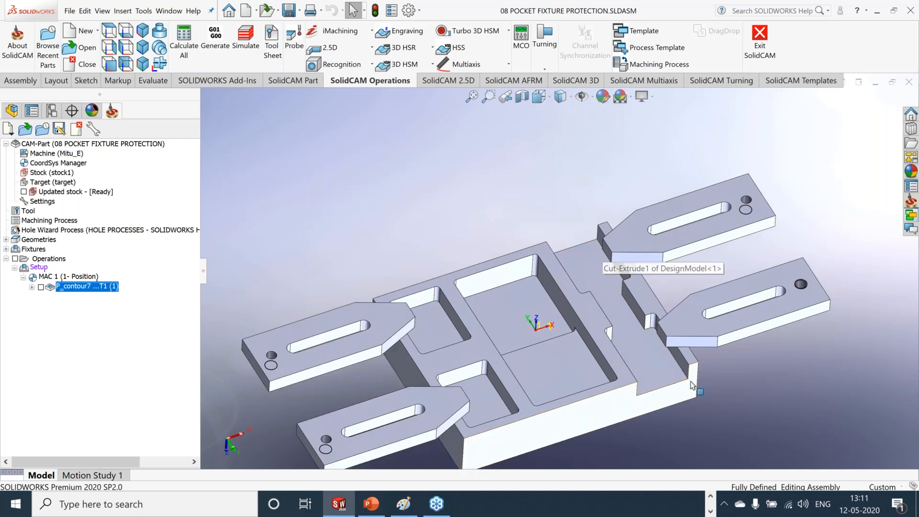
right_click(115, 289)
left_click(133, 421)
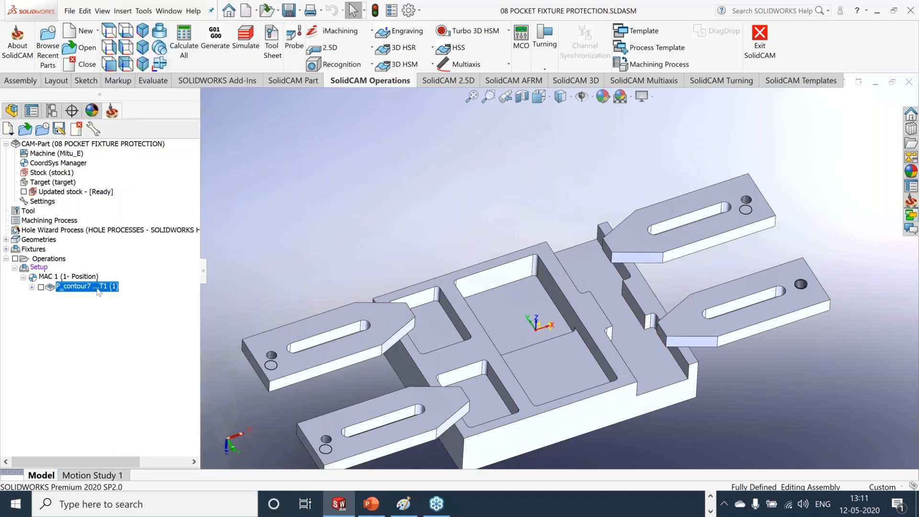
right_click(99, 292)
left_click(163, 431)
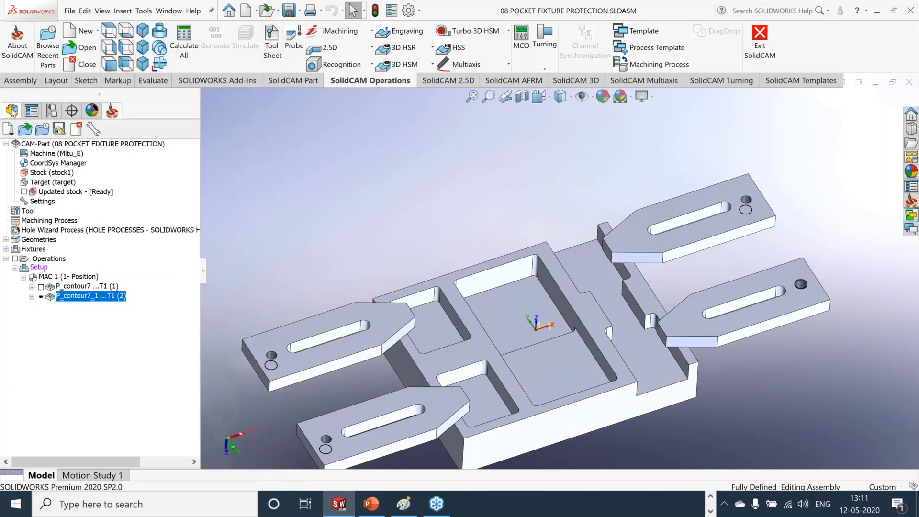
Step: Hide the components Machine Clamp<1> through Machine Clamp<4> in the assembly
left_click(11, 112)
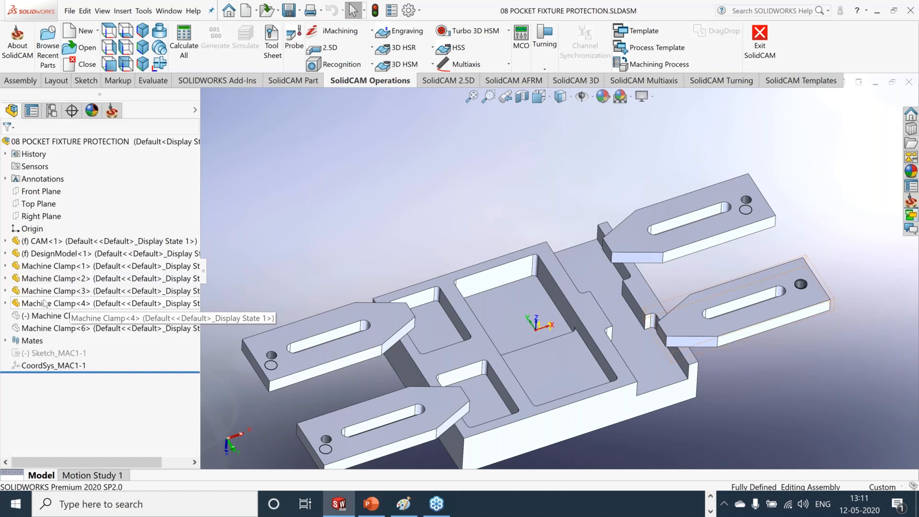
left_click(45, 303)
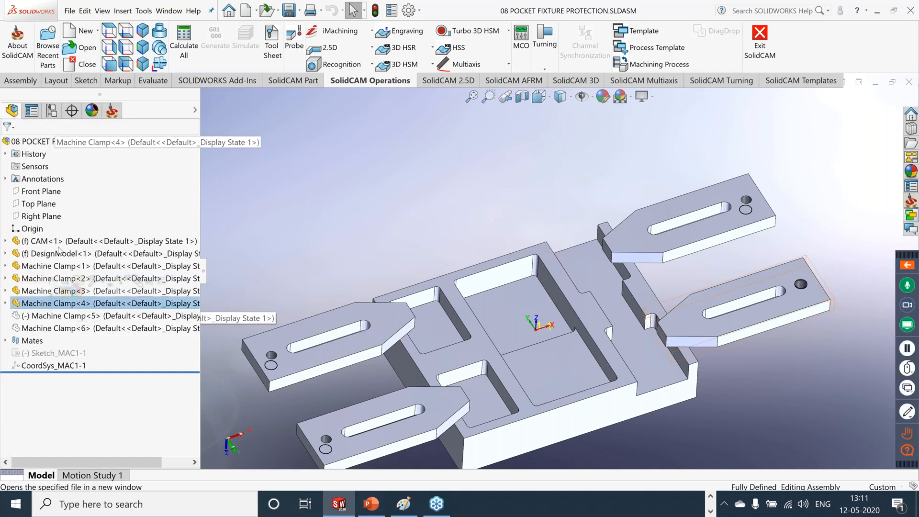
left_click(38, 274, "shift")
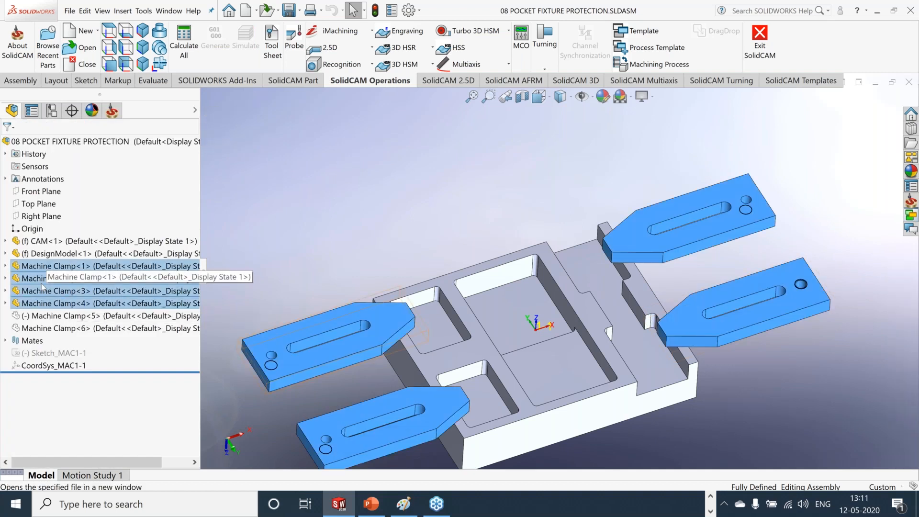
right_click(41, 283)
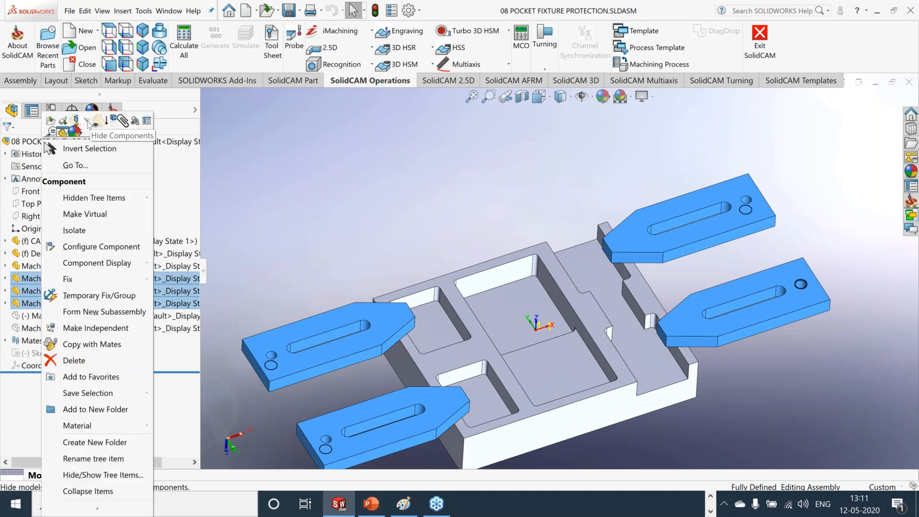
left_click(87, 122)
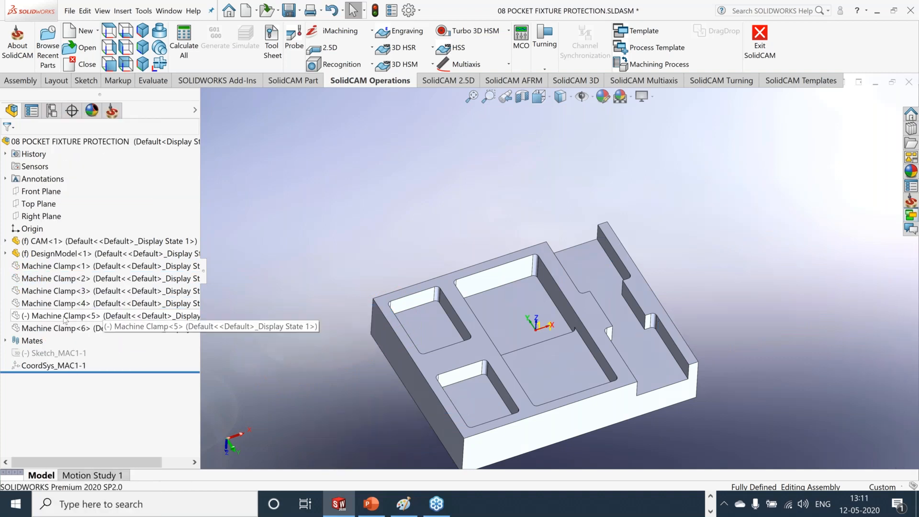
Step: Show the hidden components Machine Clamp<5> and Machine Clamp<6> and clear the selection
left_click(69, 328, "shift")
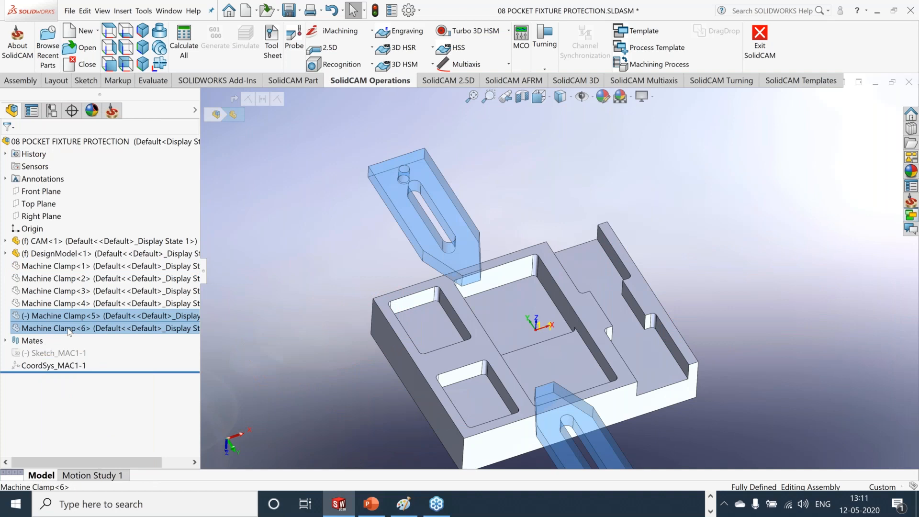
right_click(69, 330)
left_click(106, 137)
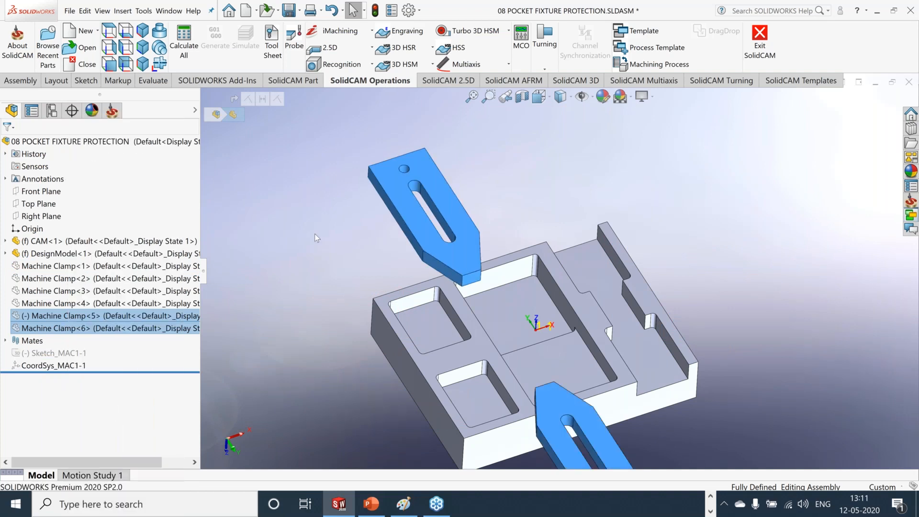
left_click(315, 233)
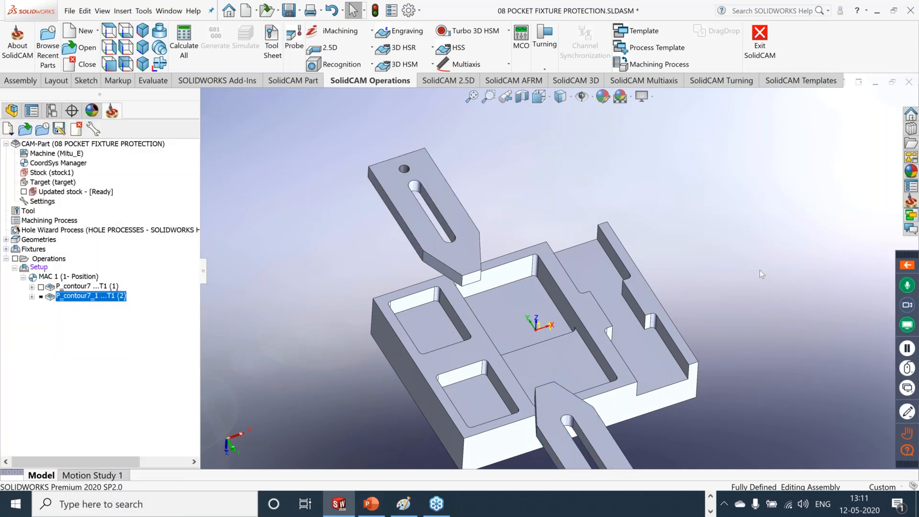
Step: Insert a new machine setup named Setup_1 before the P_contour7_1 pocket operation
scroll(762, 274, "up", 1)
middle_click_drag(762, 275, 783, 248)
right_click(115, 300)
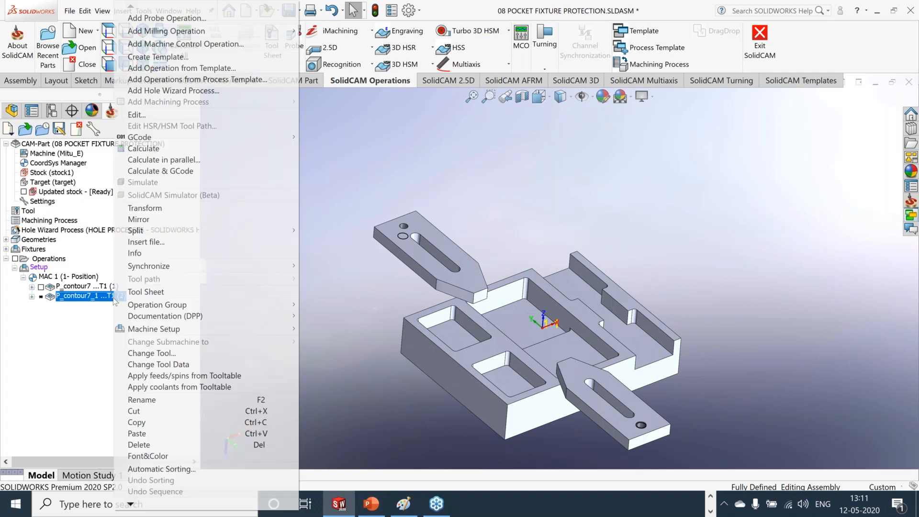
mouse_move(213, 330)
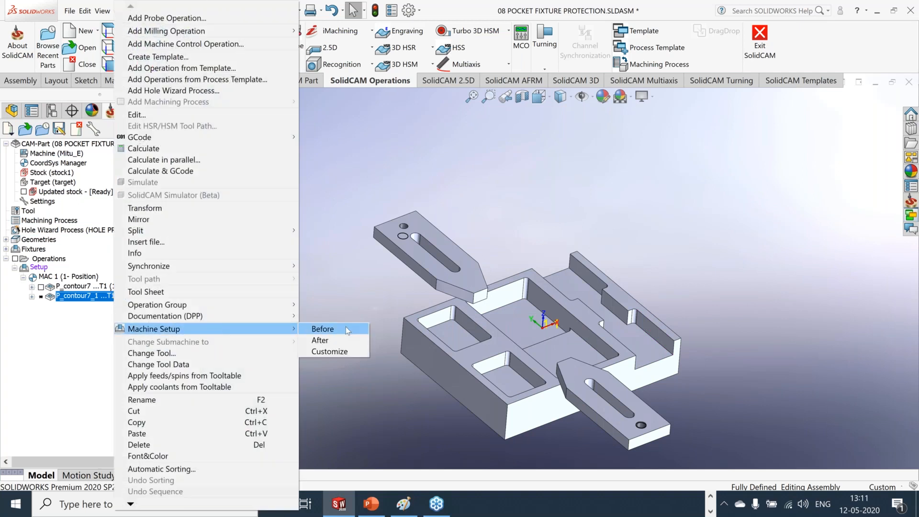
left_click(346, 328)
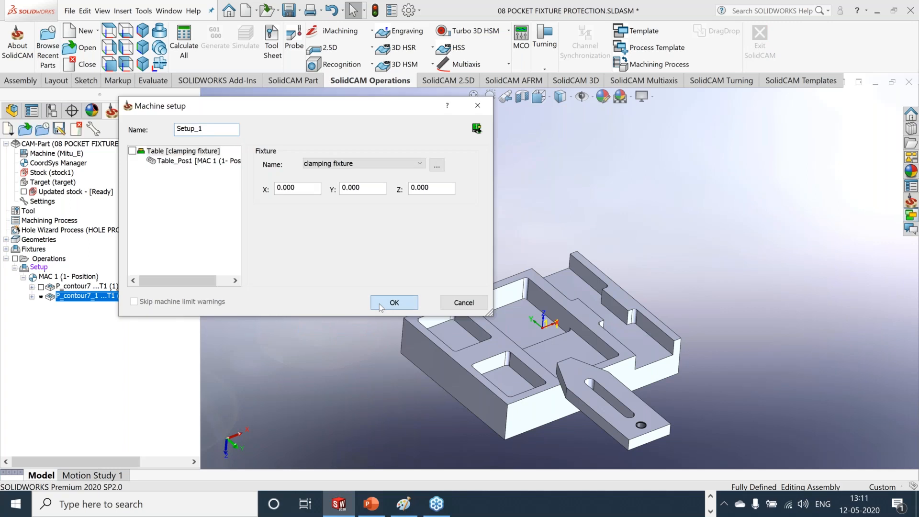
left_click(381, 303)
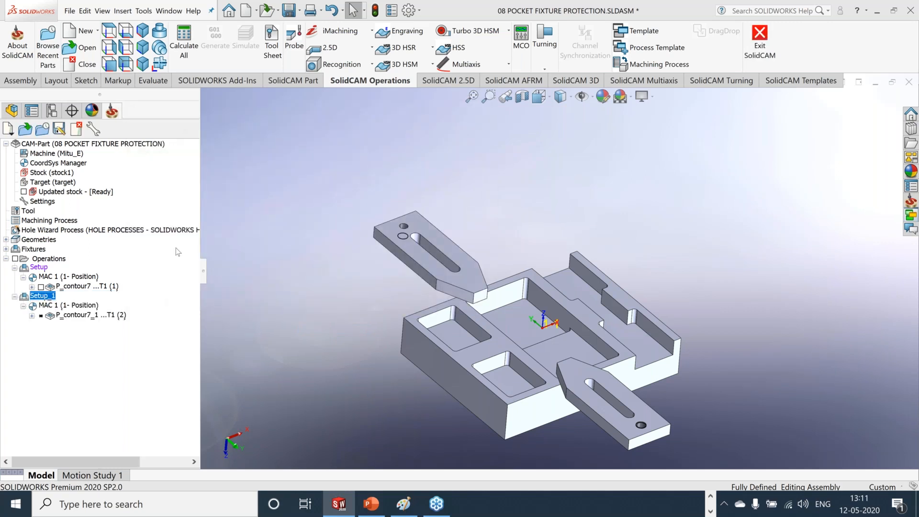
Step: Define a new fixture named clamping fixture4 for Setup_1 from the two visible machine clamp solids
left_click(423, 164)
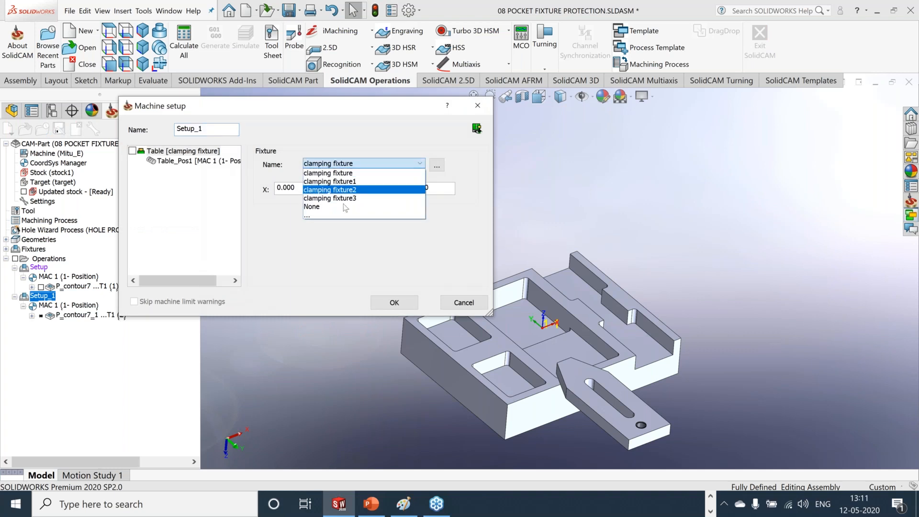
left_click(323, 215)
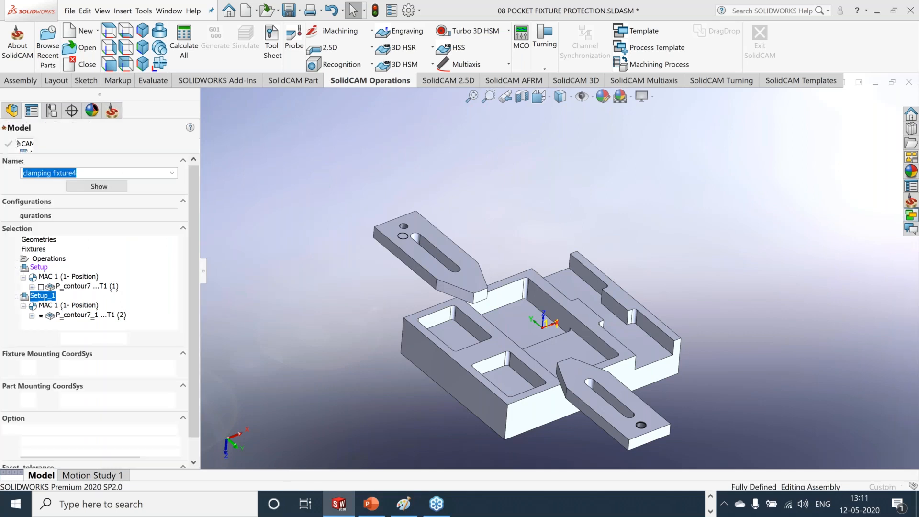
left_click(443, 241)
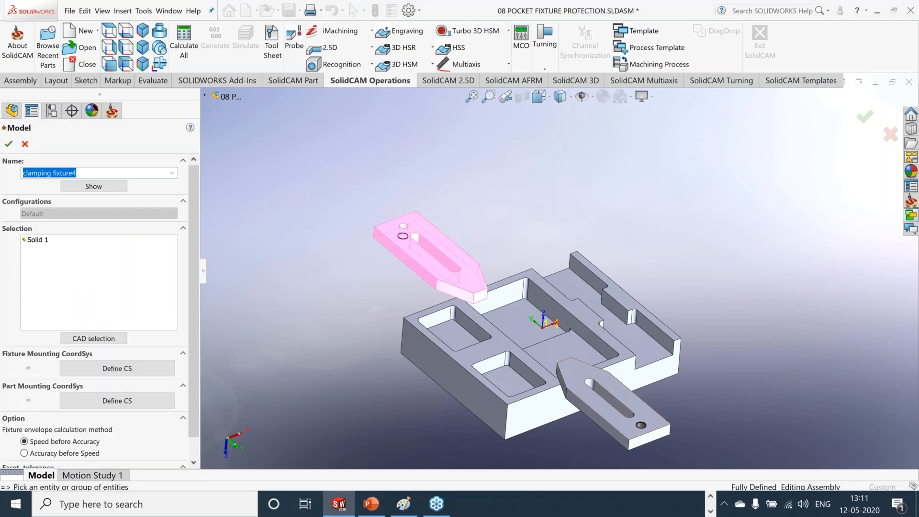
left_click(622, 411)
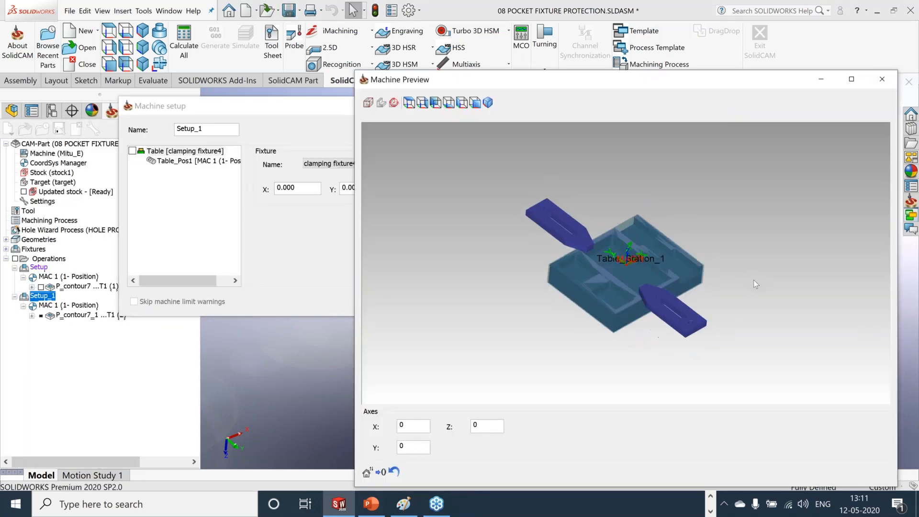
Step: Check the two clamps on the part in the machine preview and accept the machine setup
middle_click_drag(754, 280, 751, 280)
scroll(615, 258, "up", 3)
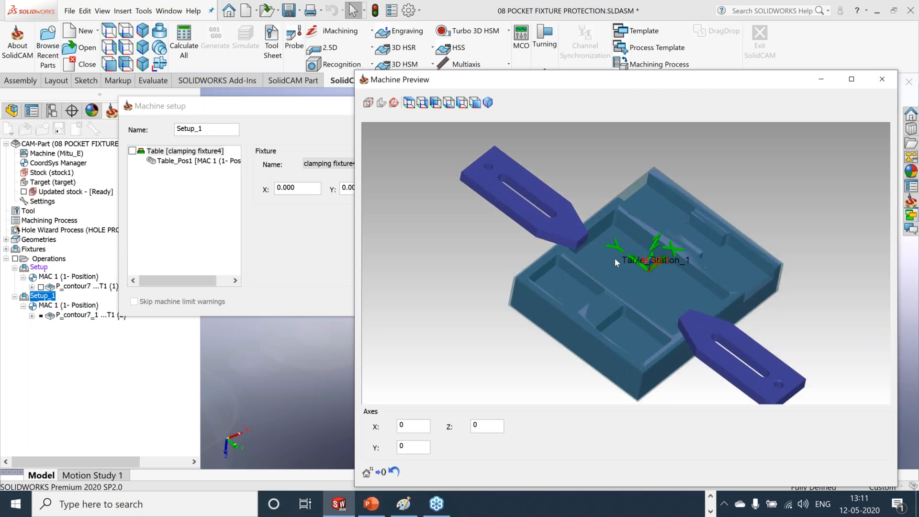
left_click(883, 79)
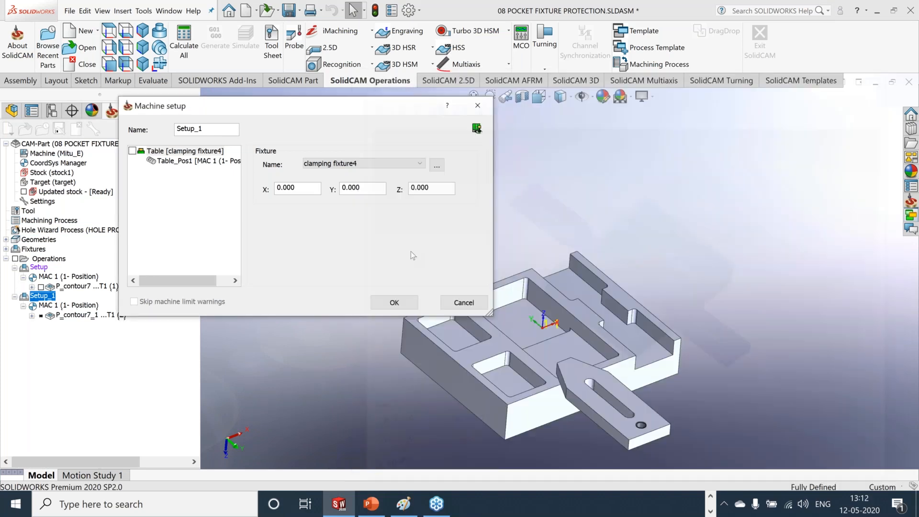
left_click(394, 302)
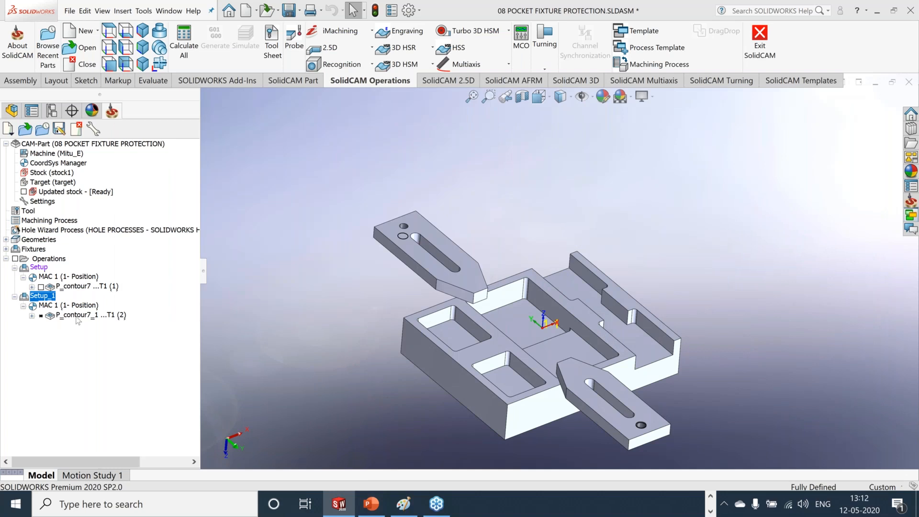
Step: In P_contour7_1, disable Fixture collision protection, enable Cut only the Rest material, and save and calculate the operation
left_click(76, 315)
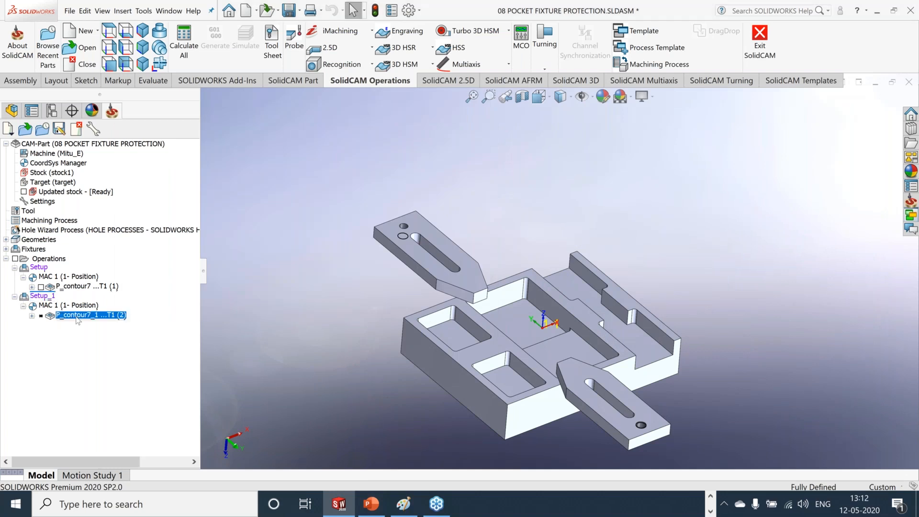
double_click(76, 316)
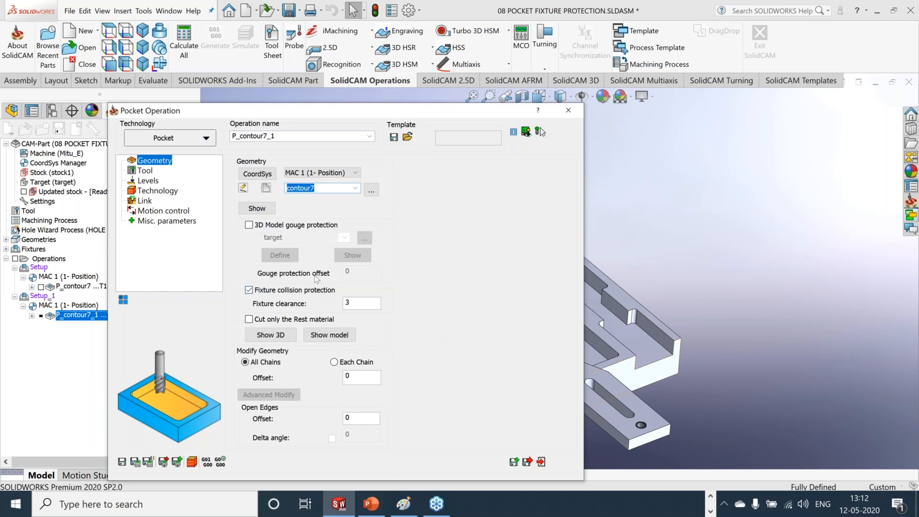
left_click(249, 290)
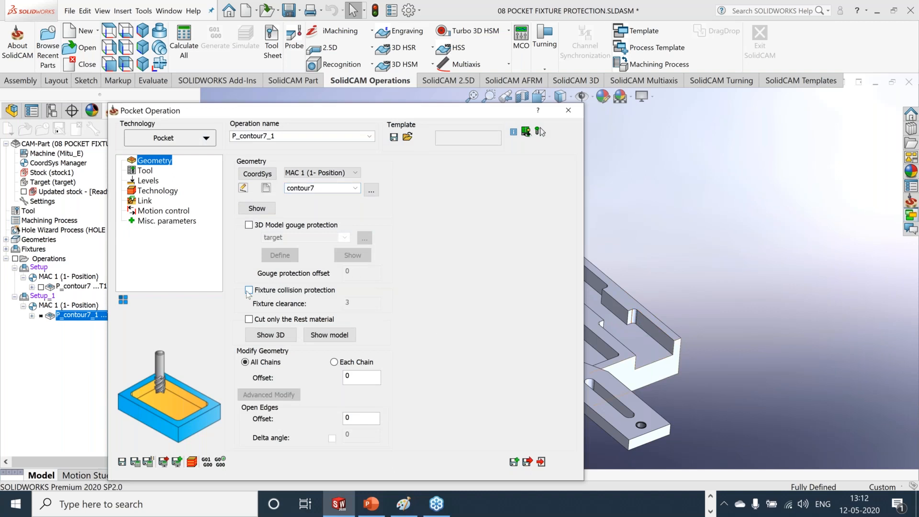
left_click(249, 320)
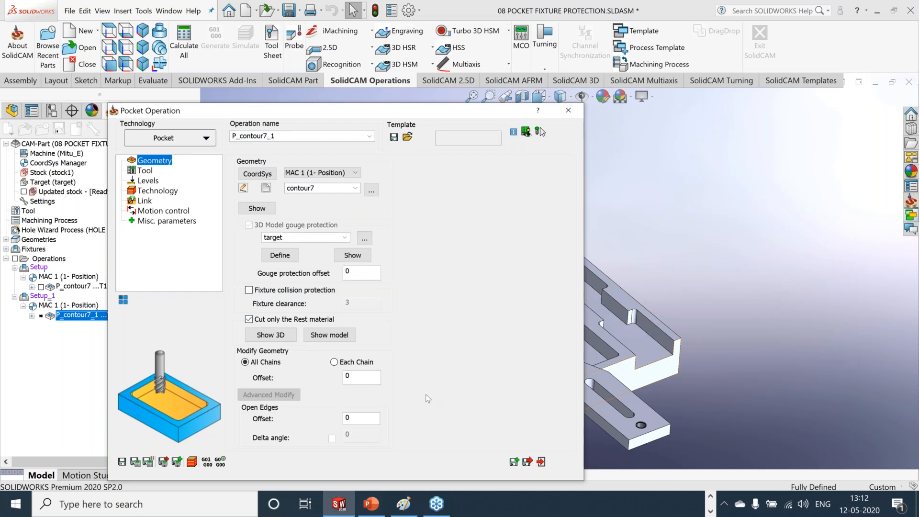
left_click(136, 463)
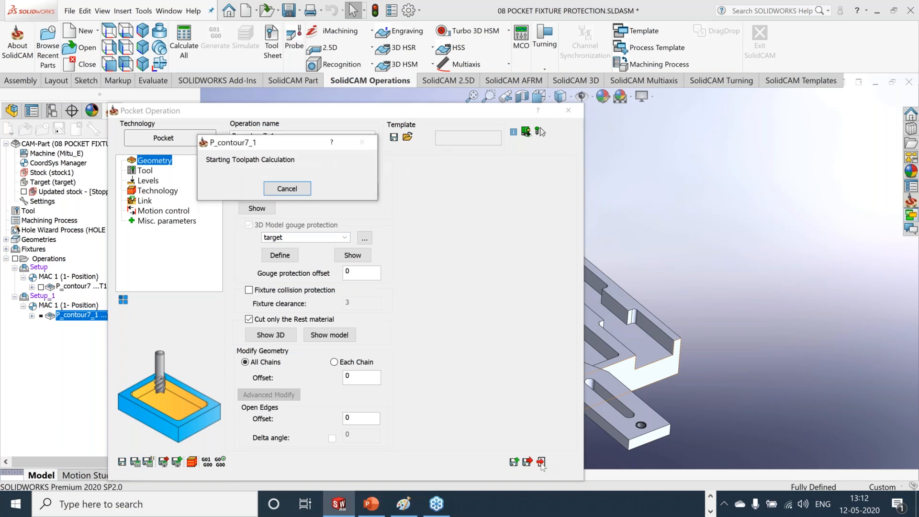
left_click(541, 462)
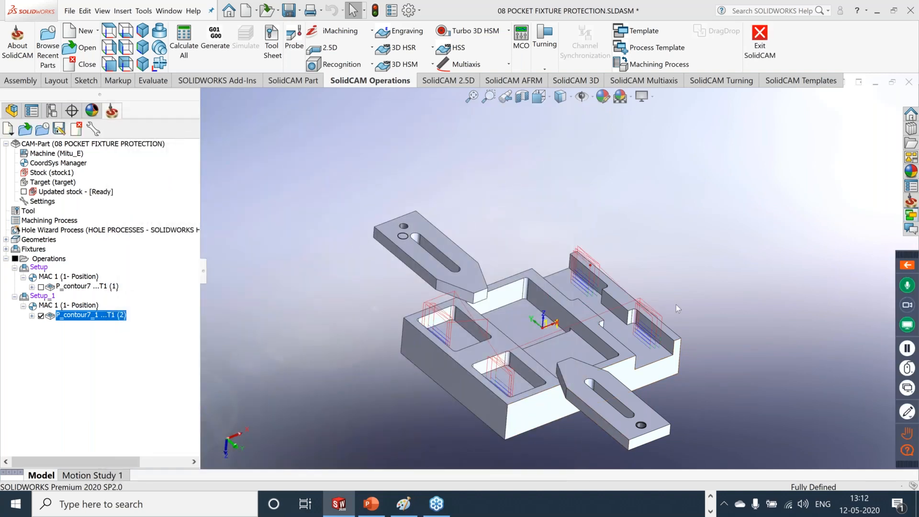
Step: Simulate the P_contour7_1 rest-material toolpath in SolidVerify at a reduced simulation speed
scroll(566, 326, "down", 4)
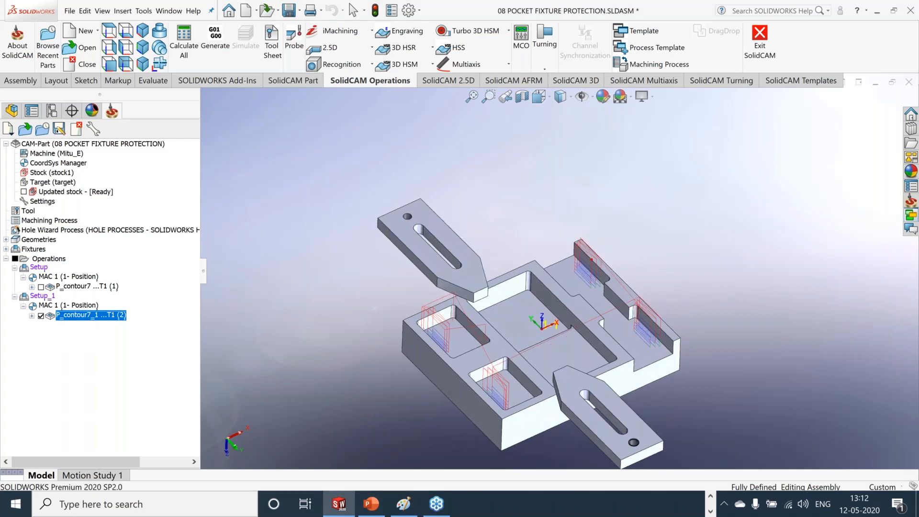
scroll(566, 327, "down", 1)
right_click(71, 322)
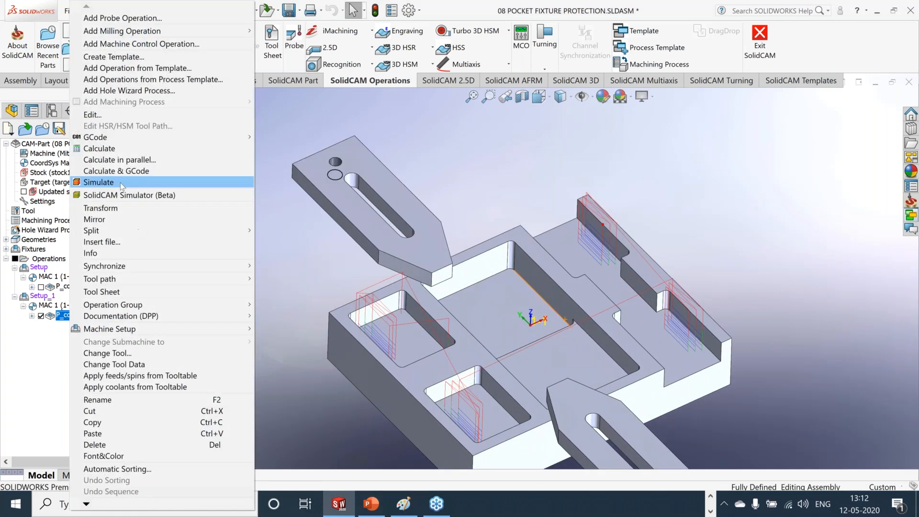
left_click(119, 182)
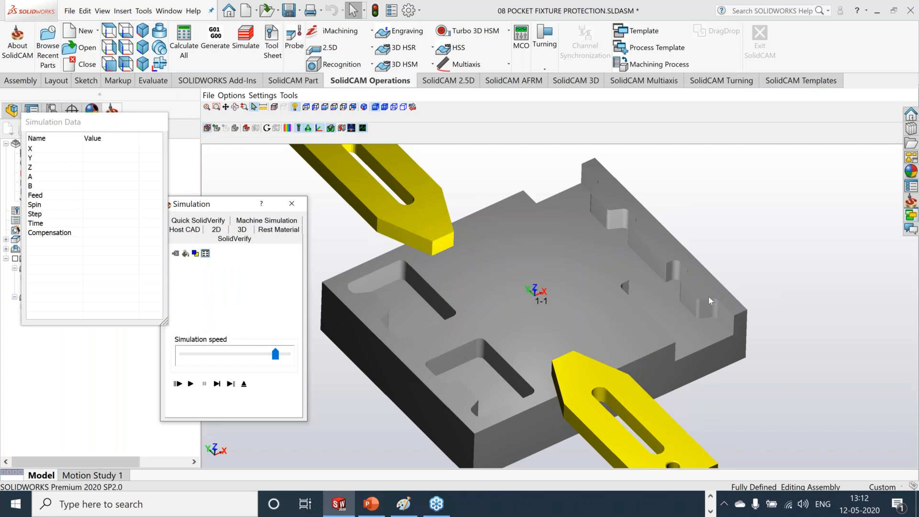
left_click(205, 354)
left_click(205, 353)
left_click(205, 353)
left_click(192, 383)
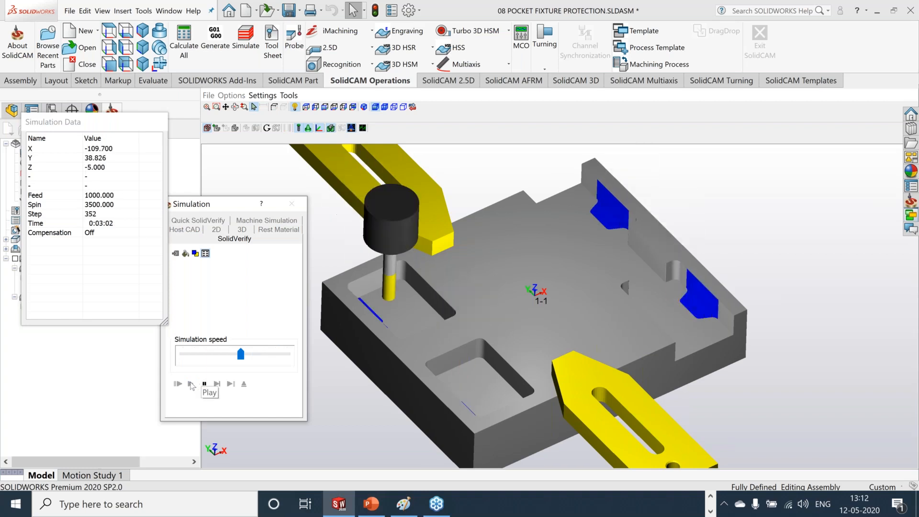
Step: Examine the rest areas machined in the open pocket and the small pockets, and exit the simulation
scroll(713, 274, "down", 6)
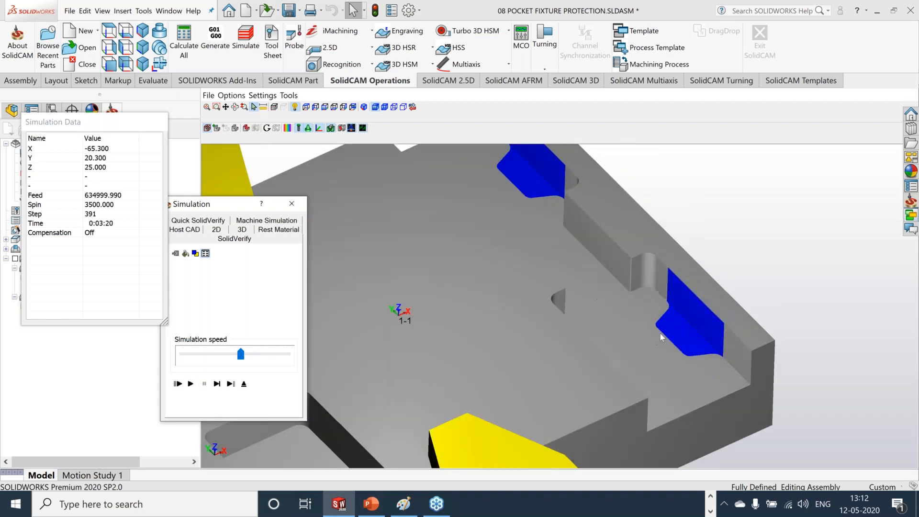
scroll(661, 335, "up", 6)
scroll(516, 317, "down", 2)
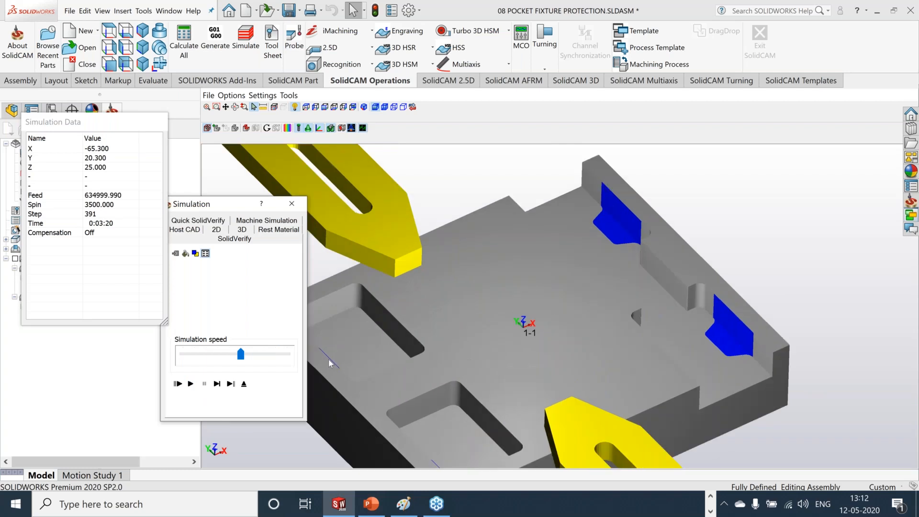
left_click(243, 384)
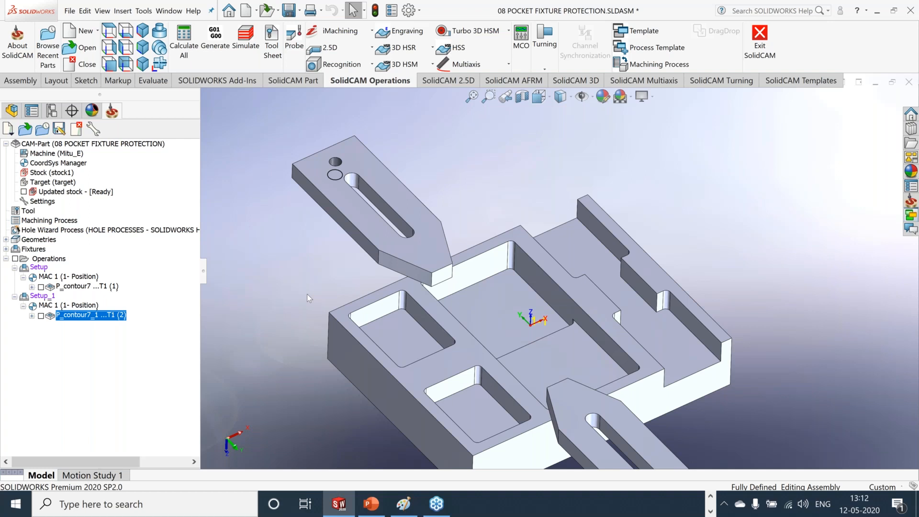
Step: Save the 08 POCKET FIXTURE PROTECTION assembly and close its CAM-Part
left_click(288, 10)
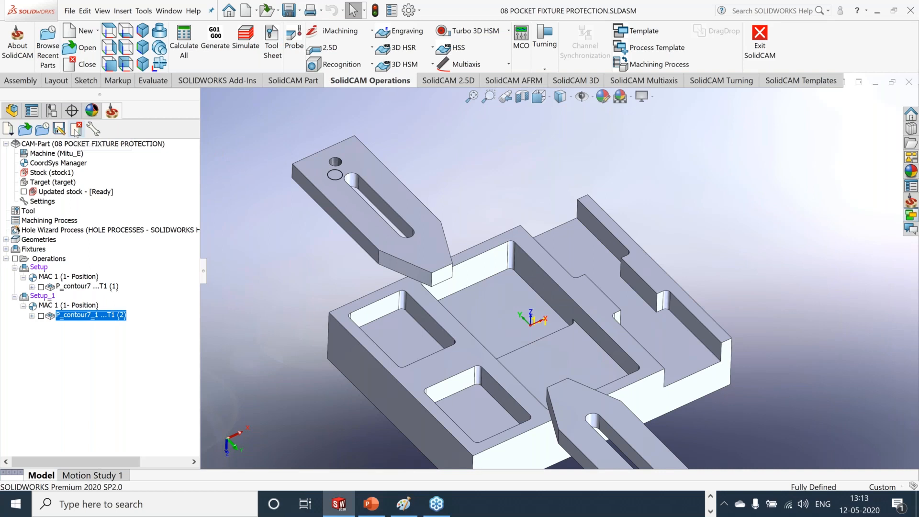
left_click(75, 132)
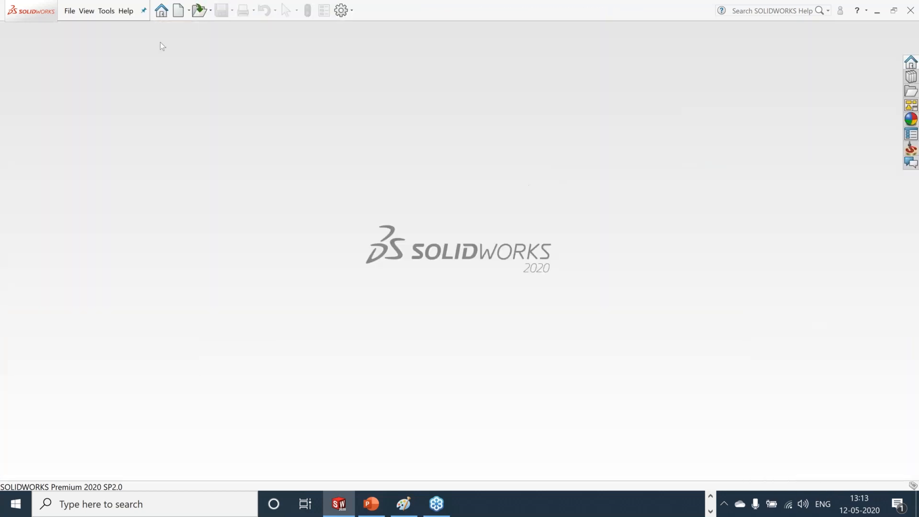
Step: Open the CAM-Part 01 MULTI STEP DRILL sw19.prz from the 02-What's new SC 18-20 folder
left_click(107, 10)
mouse_move(200, 64)
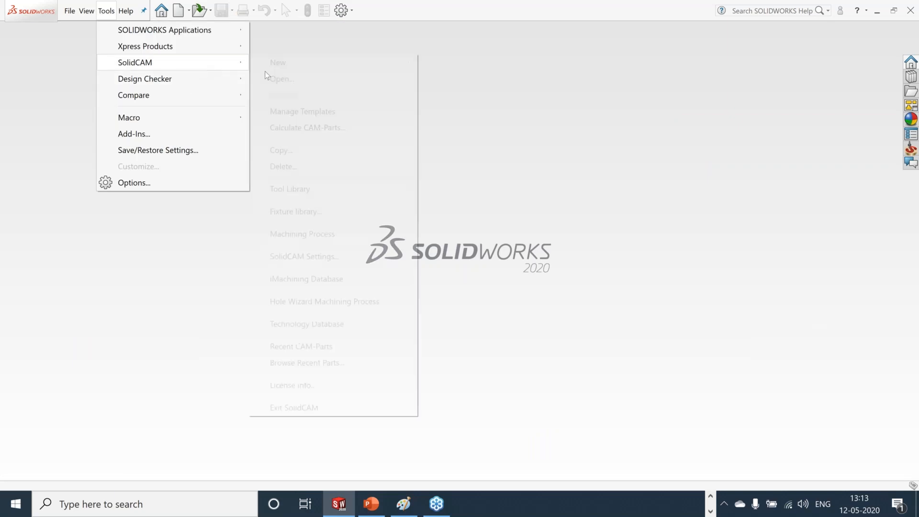
left_click(387, 85)
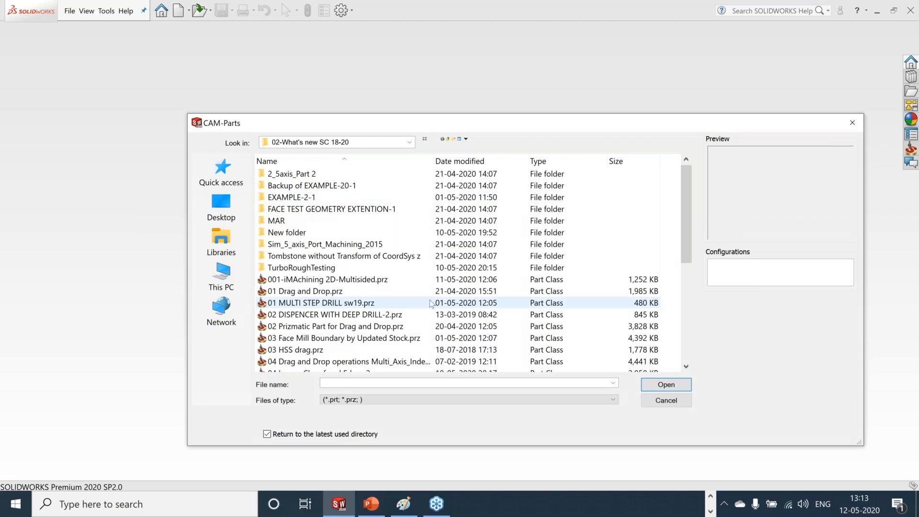
scroll(412, 306, "down", 3)
scroll(401, 309, "down", 3)
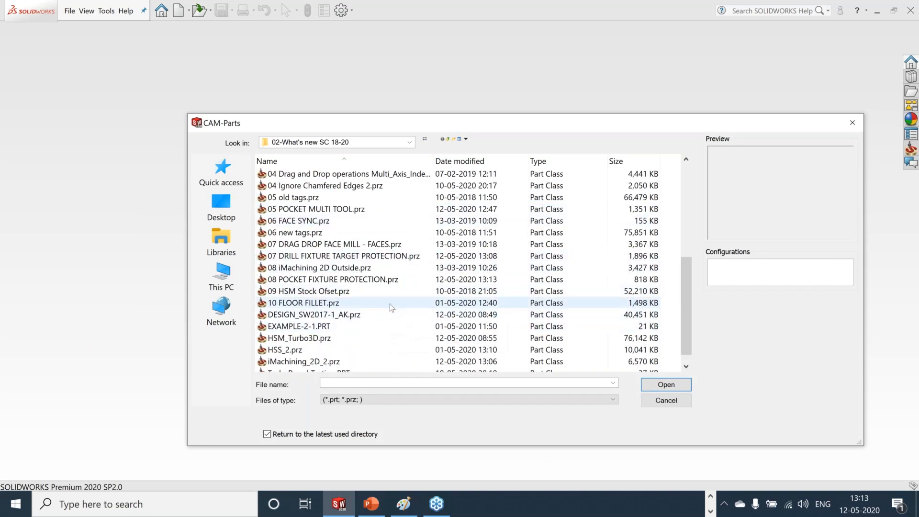
scroll(361, 328, "down", 1)
scroll(355, 315, "up", 4)
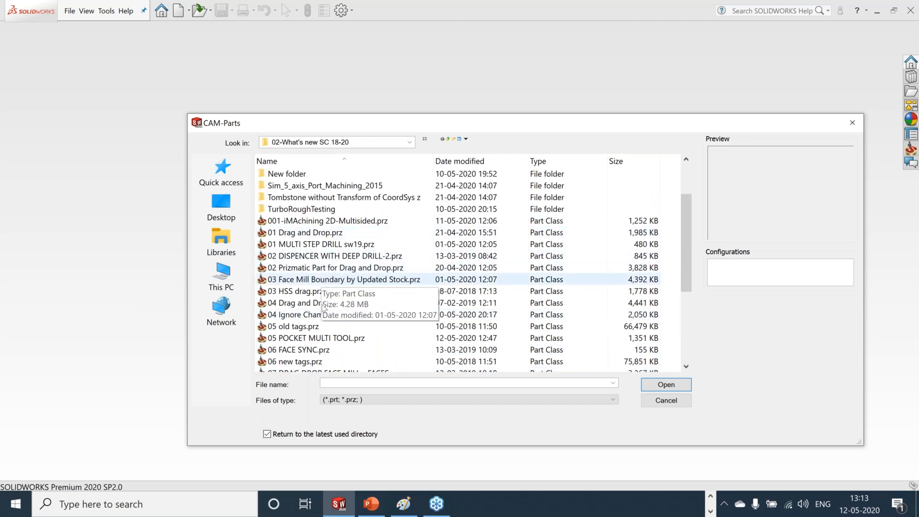
left_click(353, 247)
left_click(666, 385)
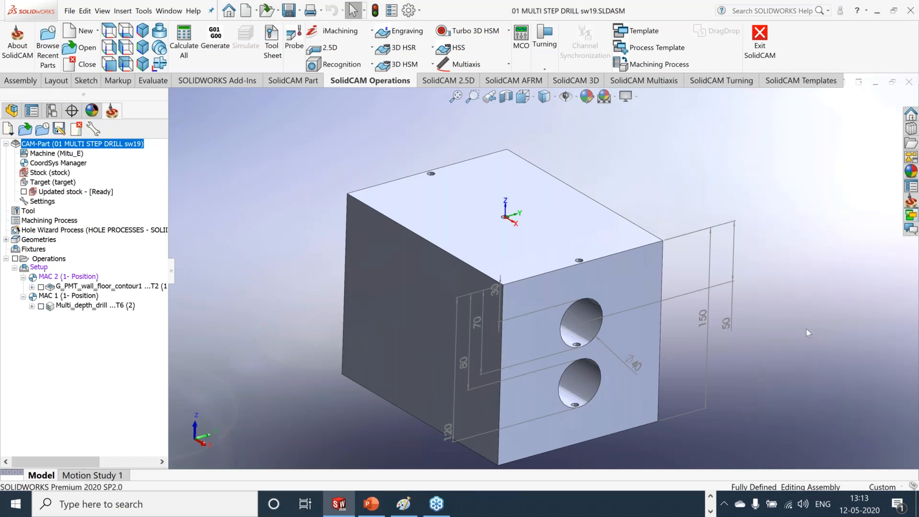
Step: Create a planar section view of the block along the Top Plane to expose the cross holes and drilled holes
middle_click_drag(806, 329, 528, 243)
scroll(530, 239, "down", 2)
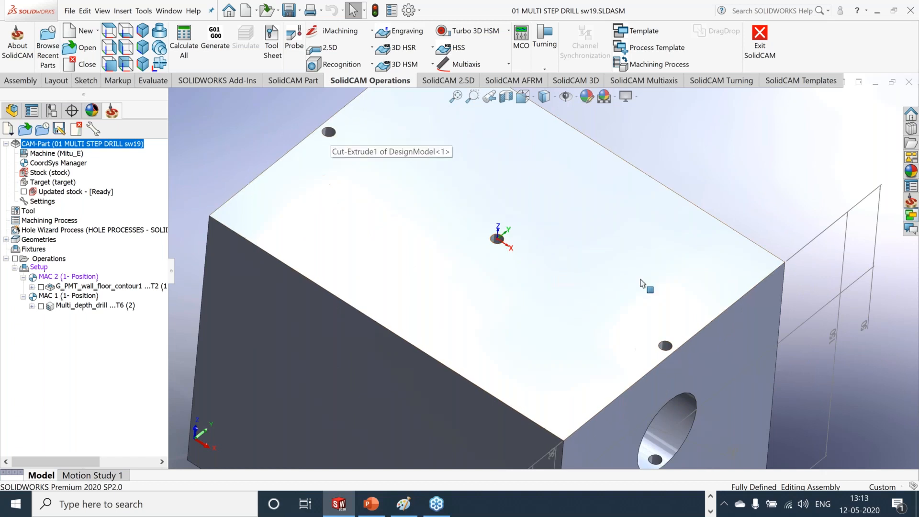
scroll(642, 284, "up", 6)
middle_click_drag(547, 330, 490, 292)
scroll(533, 314, "down", 4)
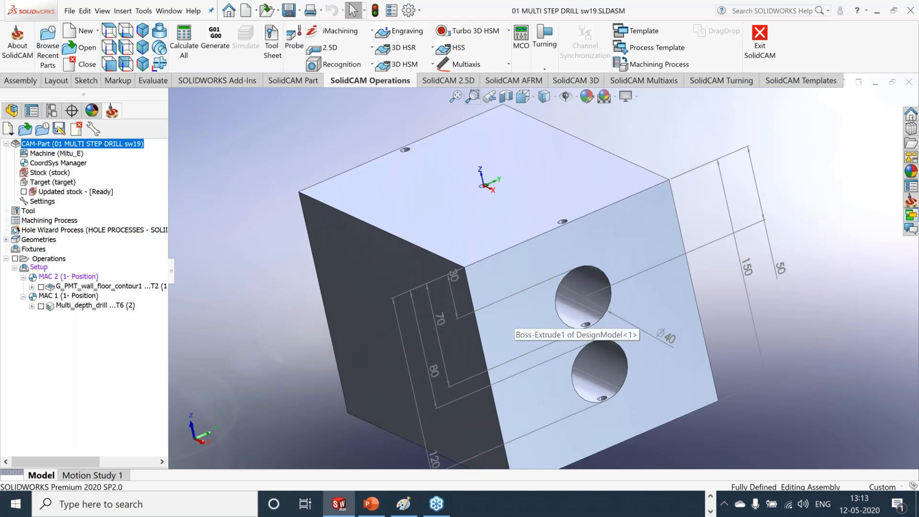
left_click(506, 97)
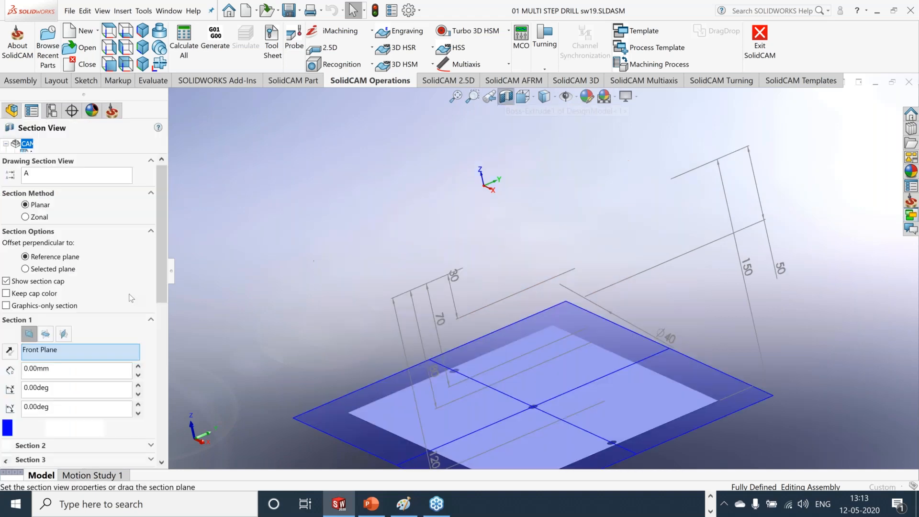
left_click(45, 335)
mouse_move(752, 304)
middle_mouse_down()
mouse_move(782, 343)
mouse_move(775, 301)
mouse_move(761, 311)
middle_mouse_up()
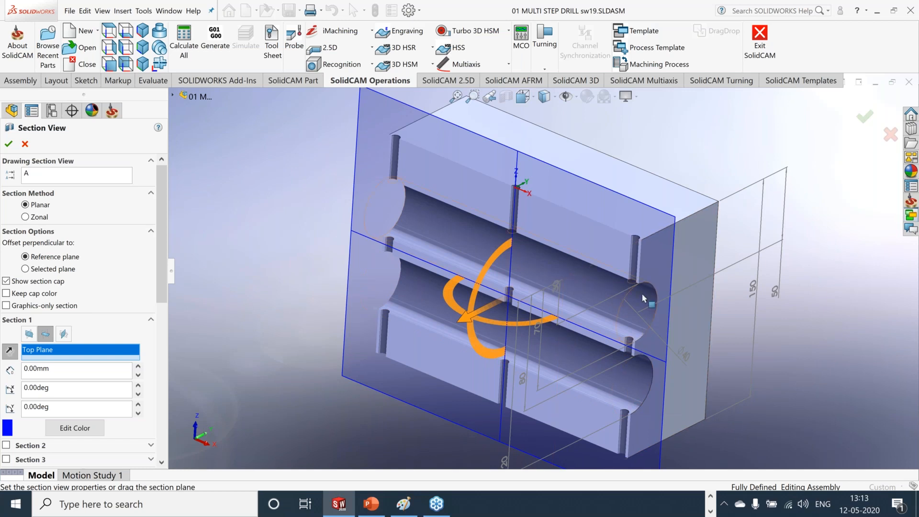
scroll(643, 299, "down", 4)
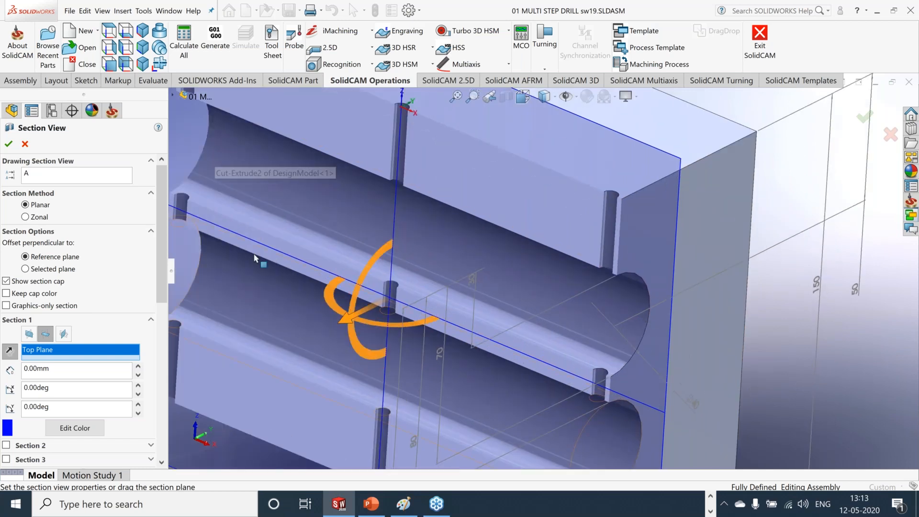
scroll(520, 315, "up", 4)
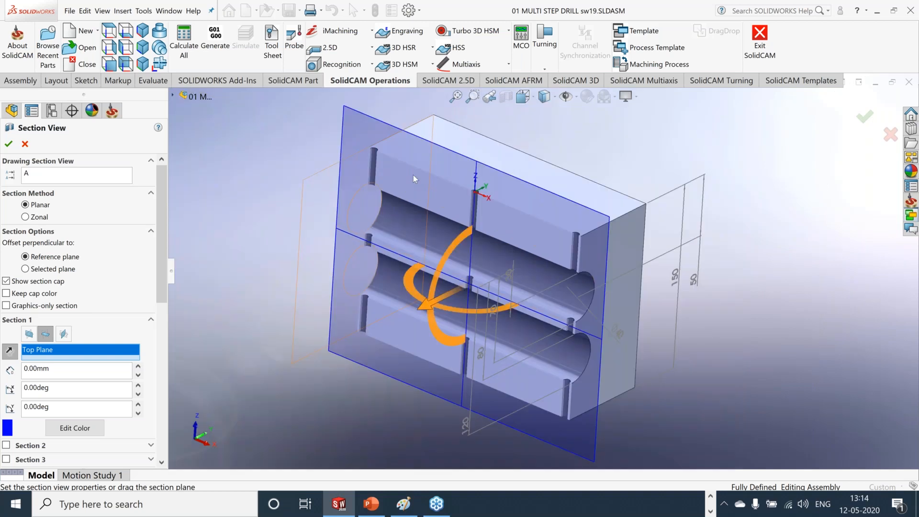
scroll(413, 174, "down", 3)
left_click(9, 143)
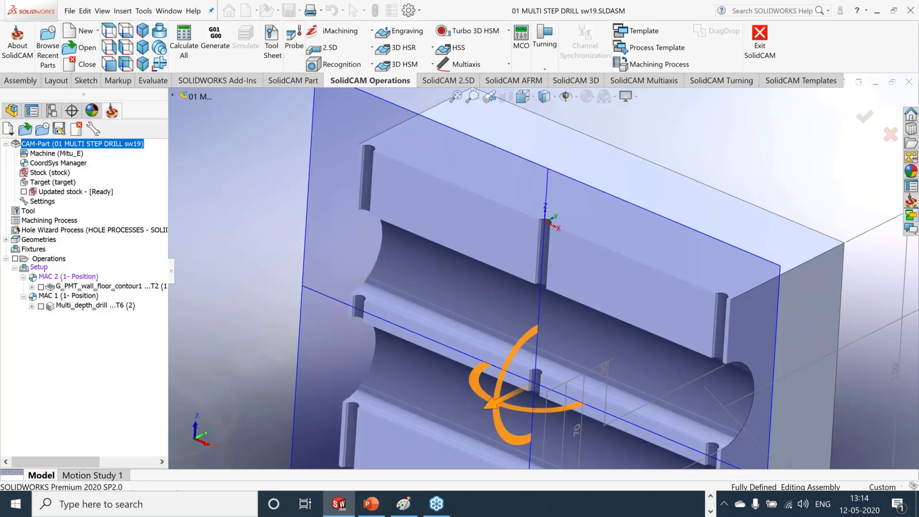
Step: Examine the sectioned block, following the drilled holes through the solid walls and the gaps between them
scroll(401, 287, "down", 3)
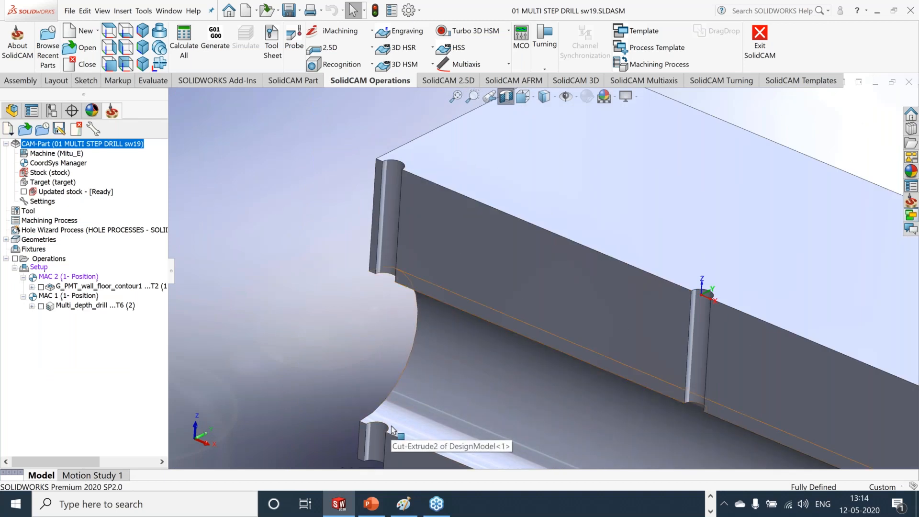
scroll(420, 374, "up", 3)
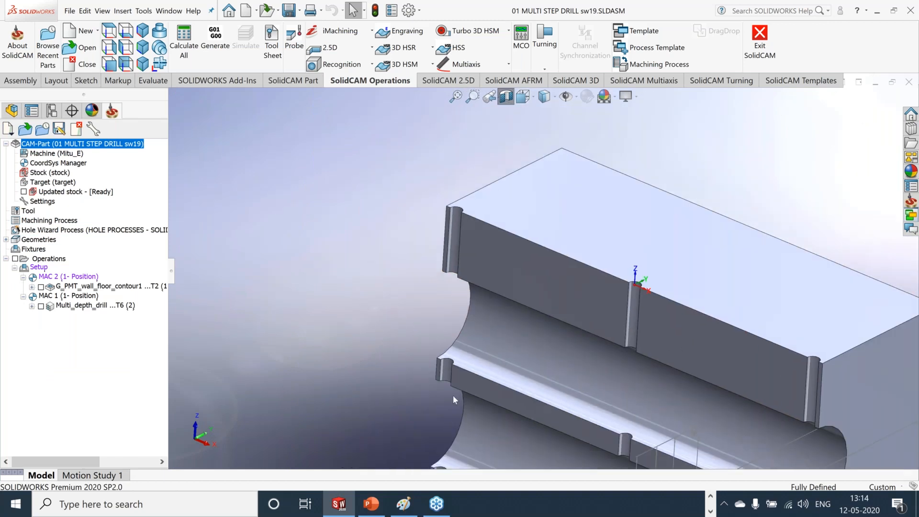
scroll(453, 395, "up", 2)
scroll(481, 428, "down", 4)
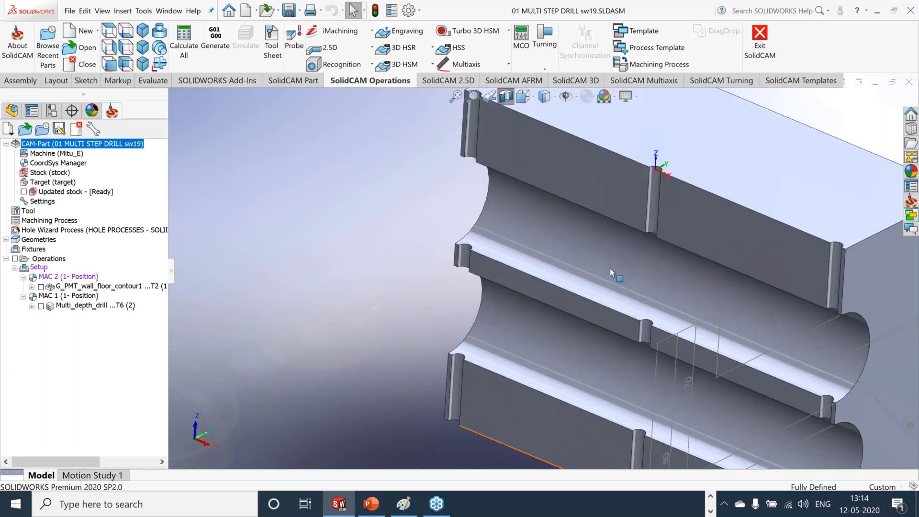
scroll(613, 273, "up", 4)
scroll(646, 288, "down", 2)
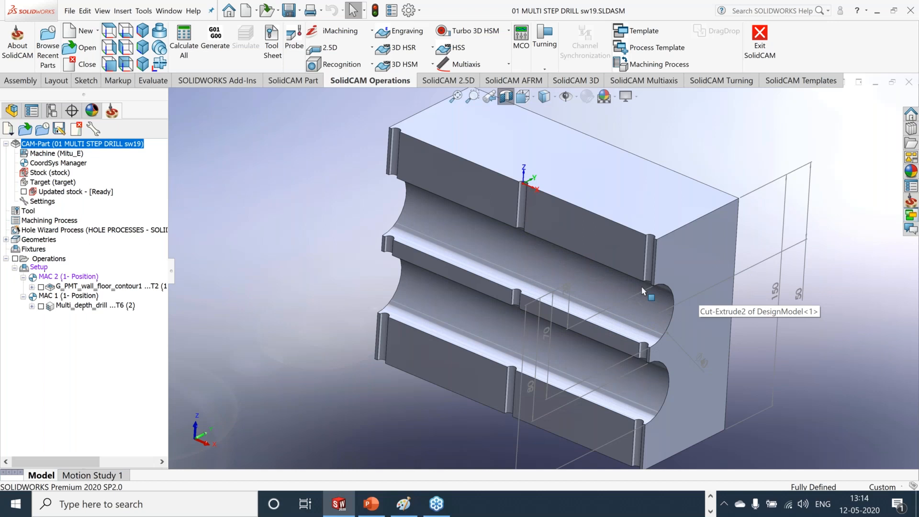
scroll(642, 286, "down", 2)
Step: Open the Multi_depth_drill operation for editing and show the drill positions of its drill geometry on the model
left_click(96, 307)
right_click(96, 310)
left_click(125, 115)
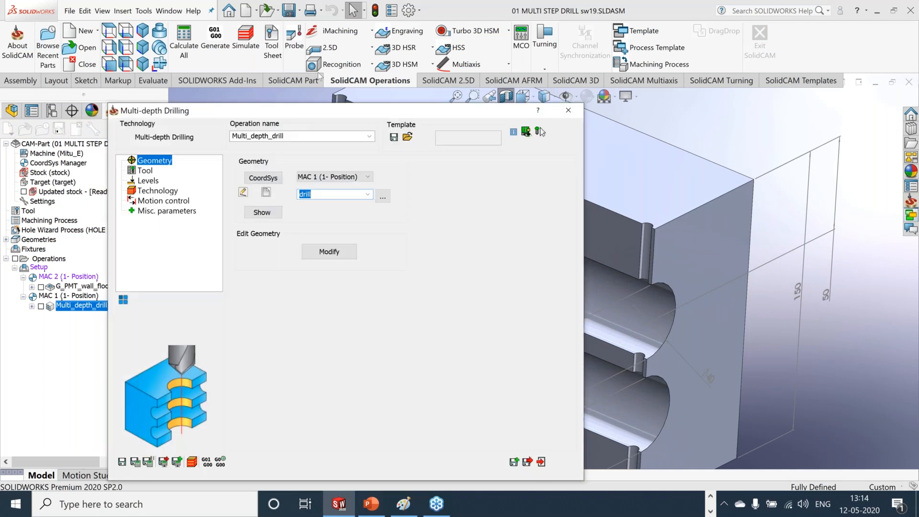
left_click_drag(319, 68, 312, 60)
left_click(269, 166)
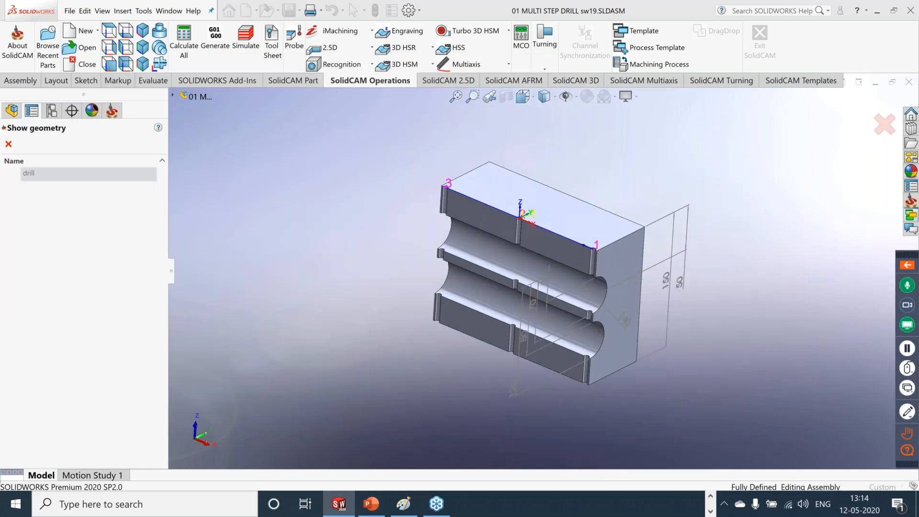
middle_click_drag(555, 193, 554, 212)
scroll(554, 212, "down", 2)
scroll(554, 216, "down", 1)
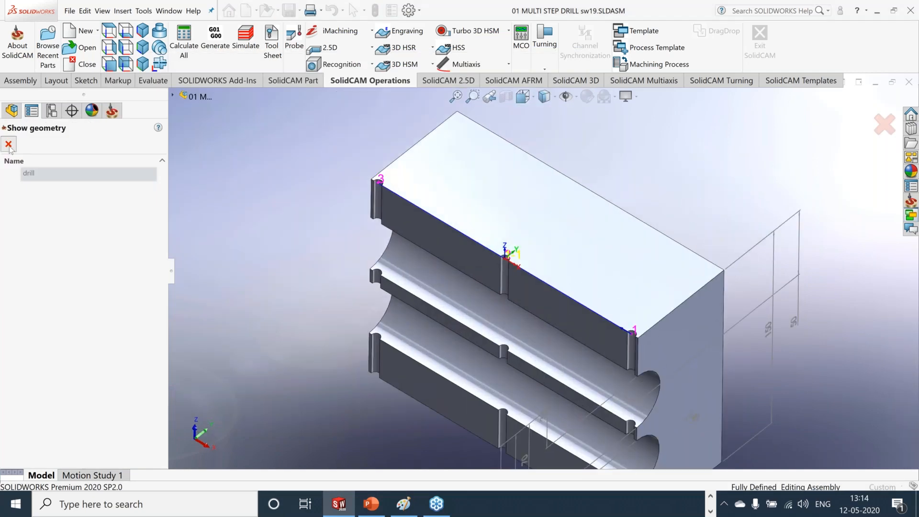
left_click(9, 144)
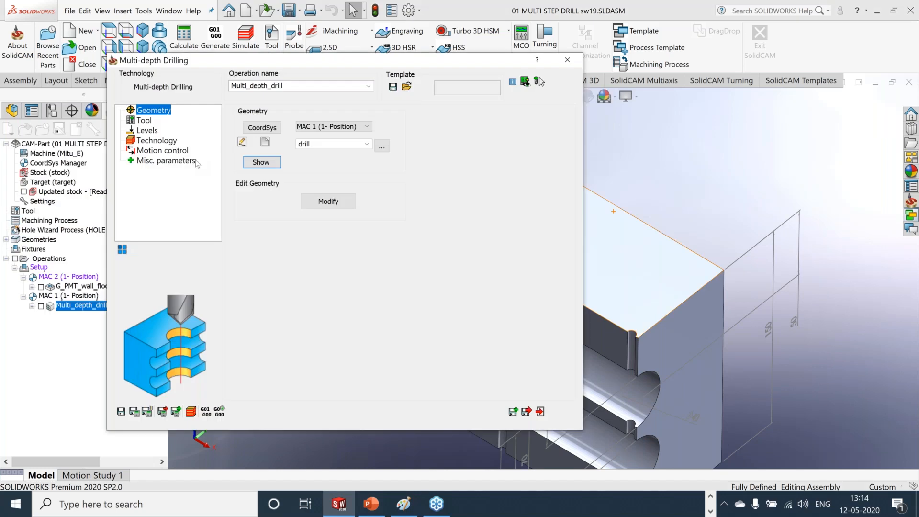
Step: Review the operation's technology segment levels and measure the depth of the first drilled wall along its hole edge
left_click(147, 140)
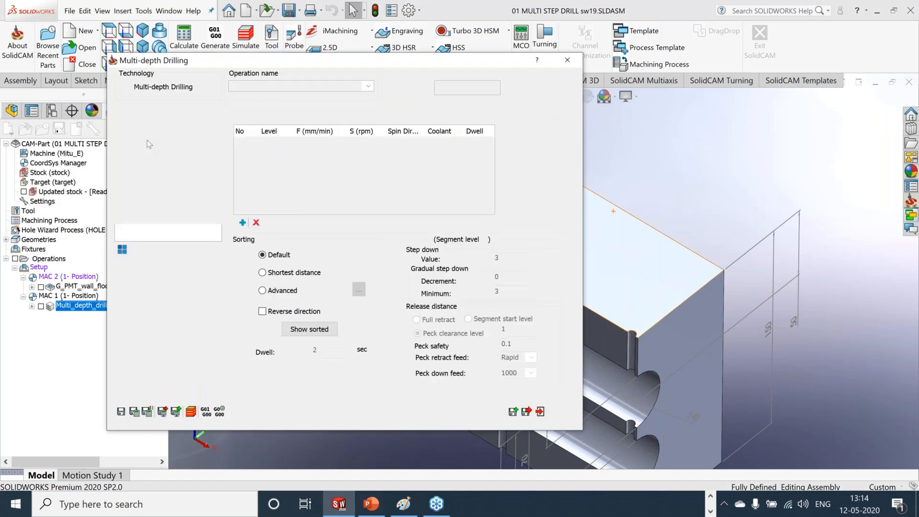
left_click(336, 143)
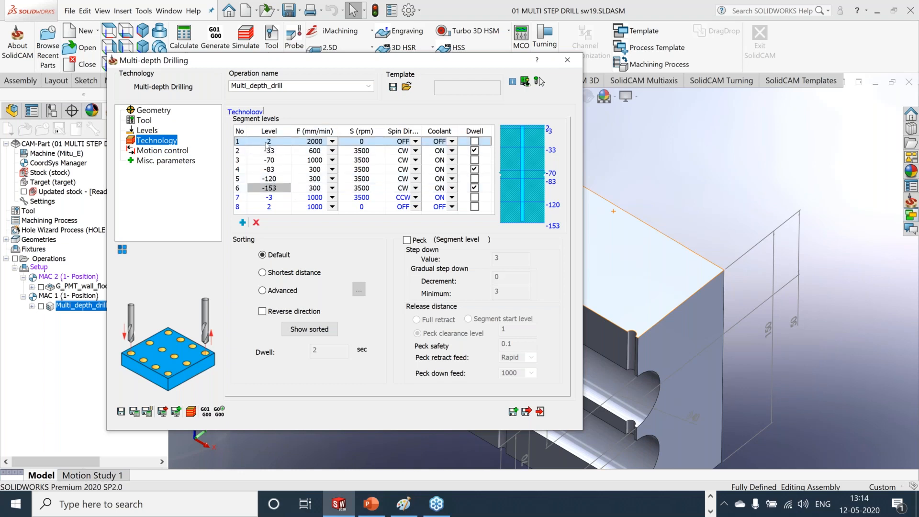
double_click(443, 64)
scroll(367, 167, "down", 4)
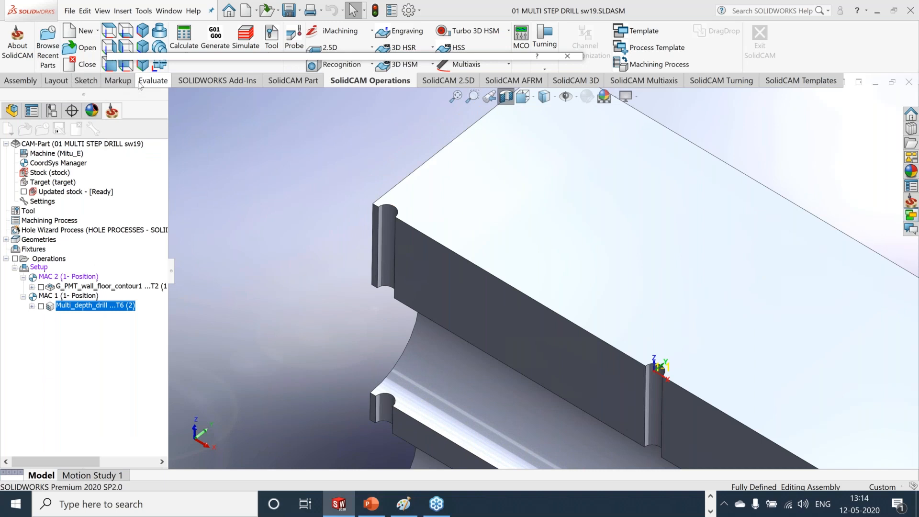
left_click(153, 81)
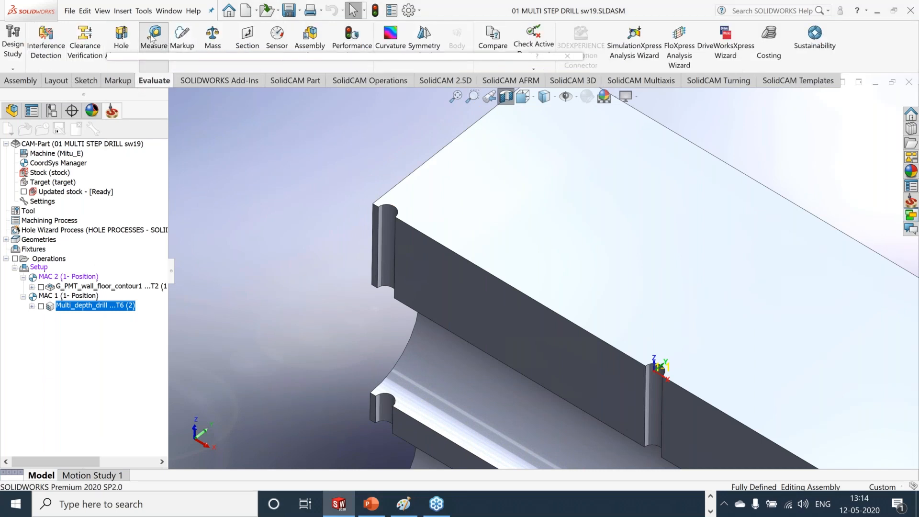
left_click(154, 39)
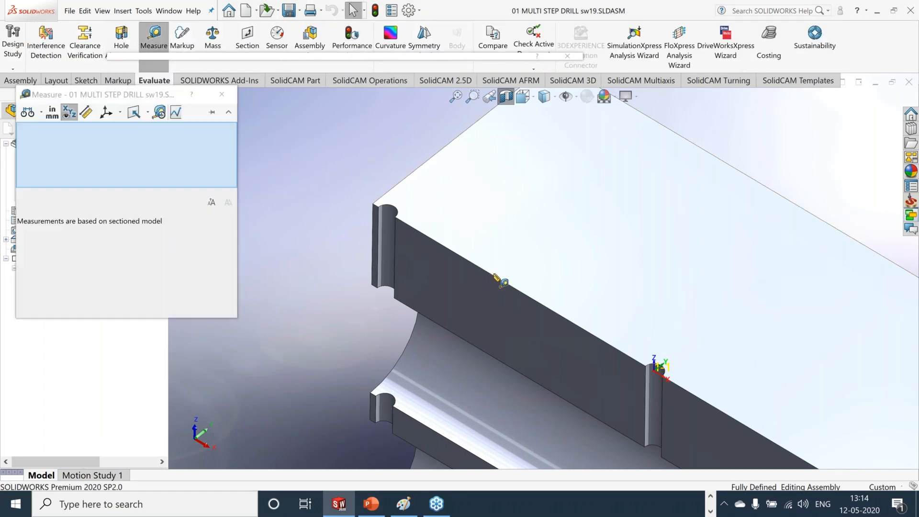
left_click(398, 242)
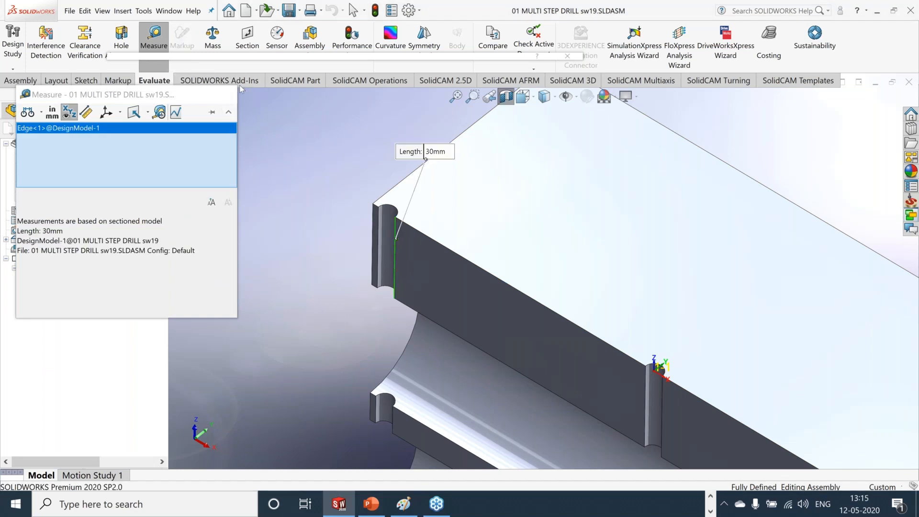
left_click(222, 94)
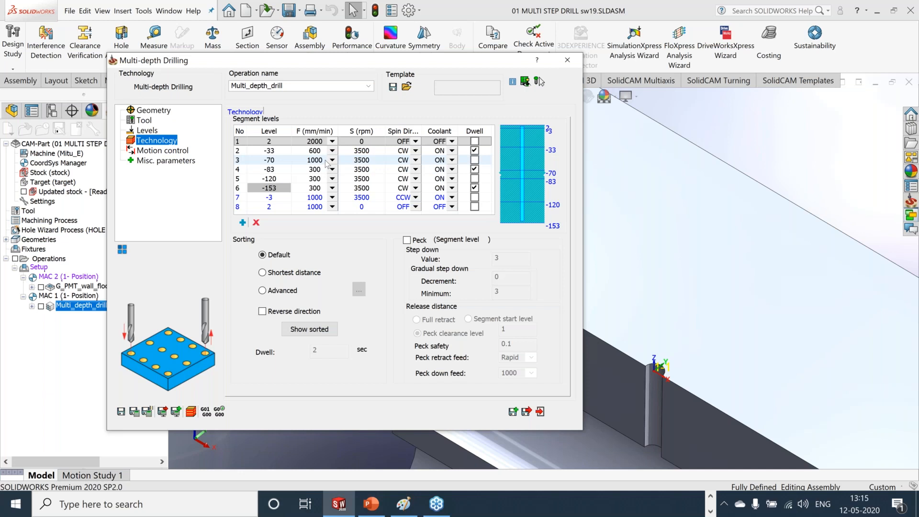
Step: Inspect the peck, step-down and dwell settings of segment levels 2, 3 and 4
left_click(270, 161)
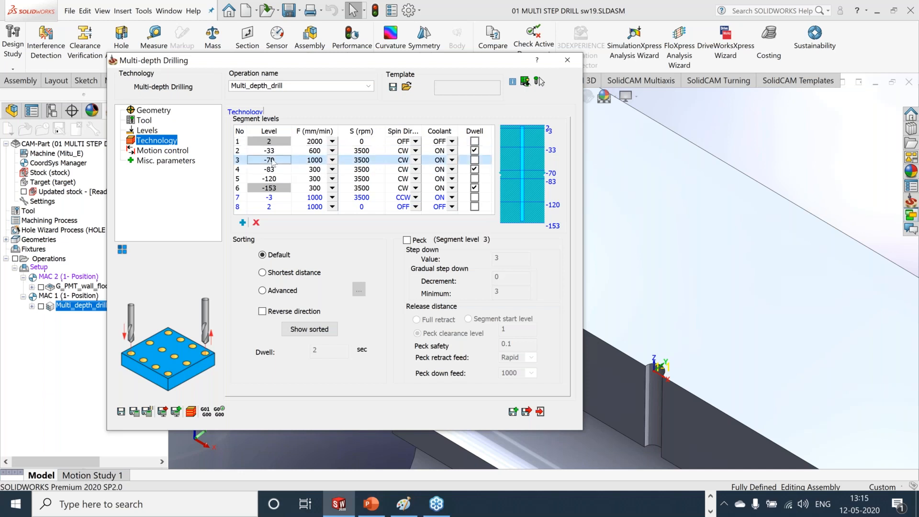
left_click(276, 151)
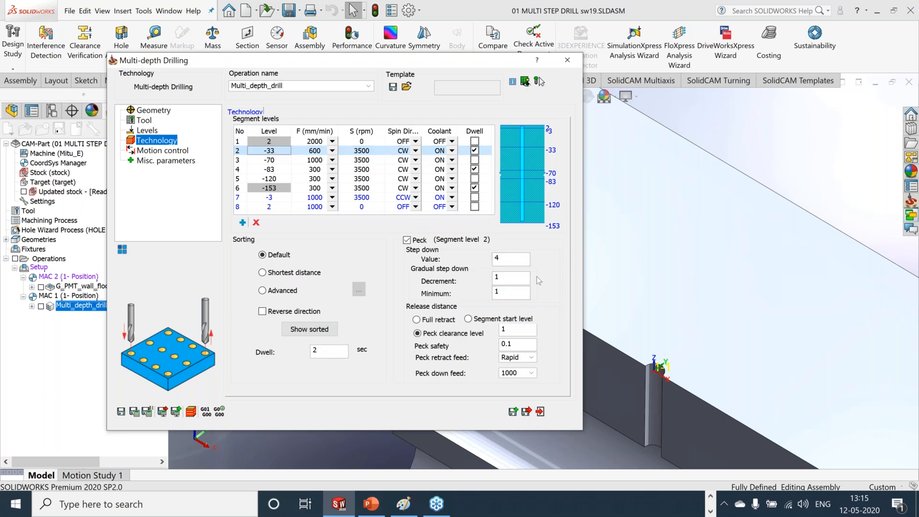
left_click(506, 275)
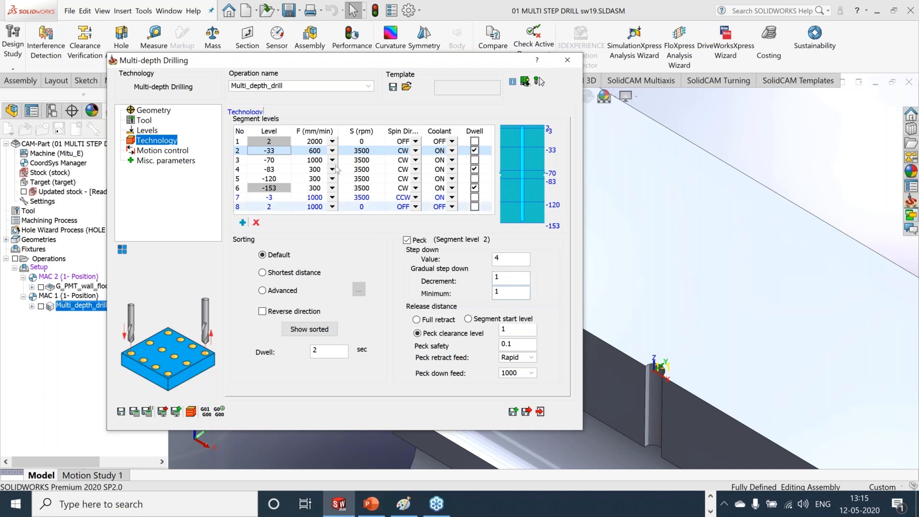
left_click(287, 161)
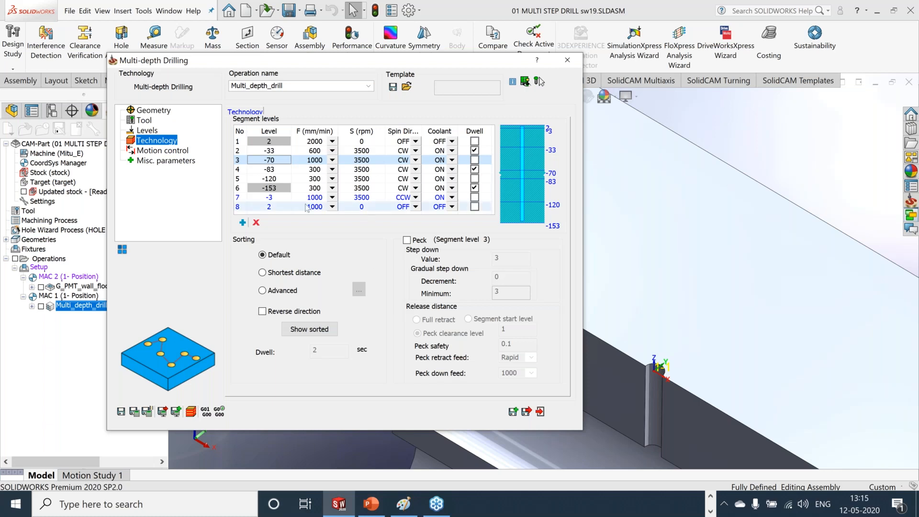
left_click(280, 170)
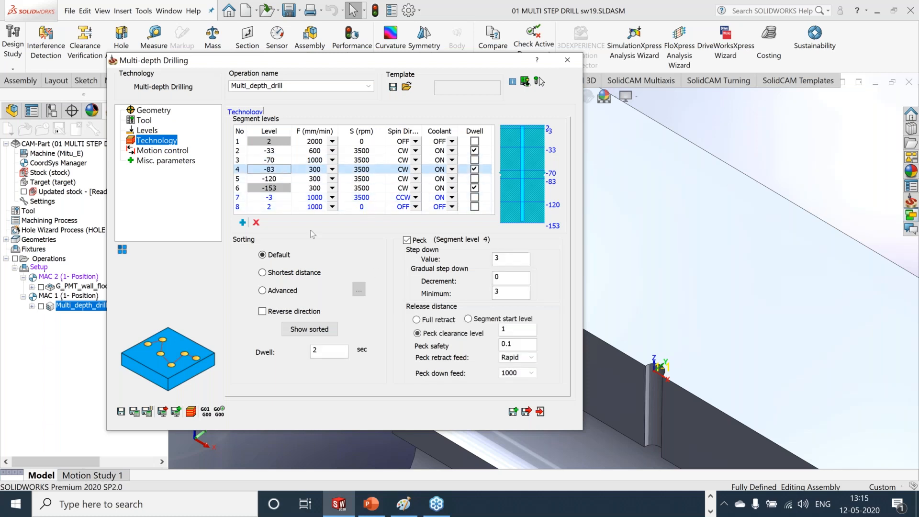
Step: Compare the remaining segment levels with the middle and lower walls of the sectioned model, and close the Multi-depth Drilling operation
double_click(435, 58)
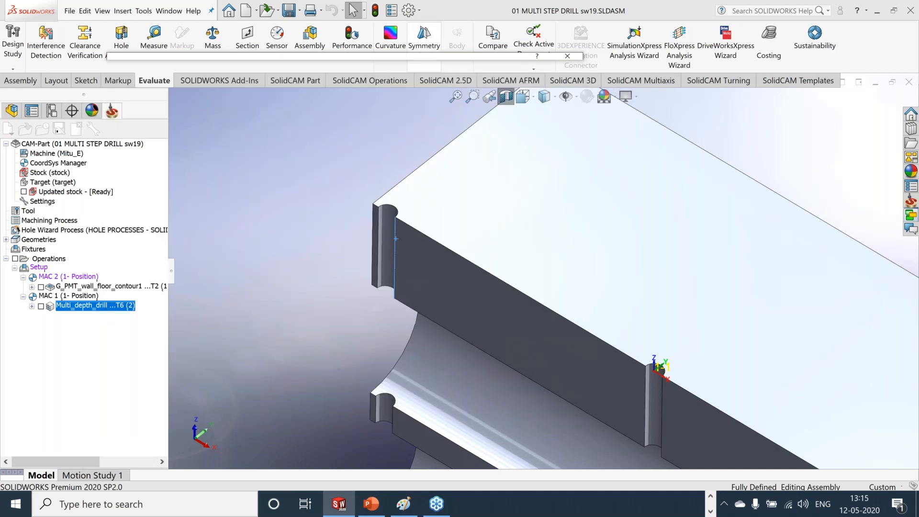
scroll(412, 423, "down", 4)
scroll(552, 371, "up", 3)
scroll(456, 257, "up", 3)
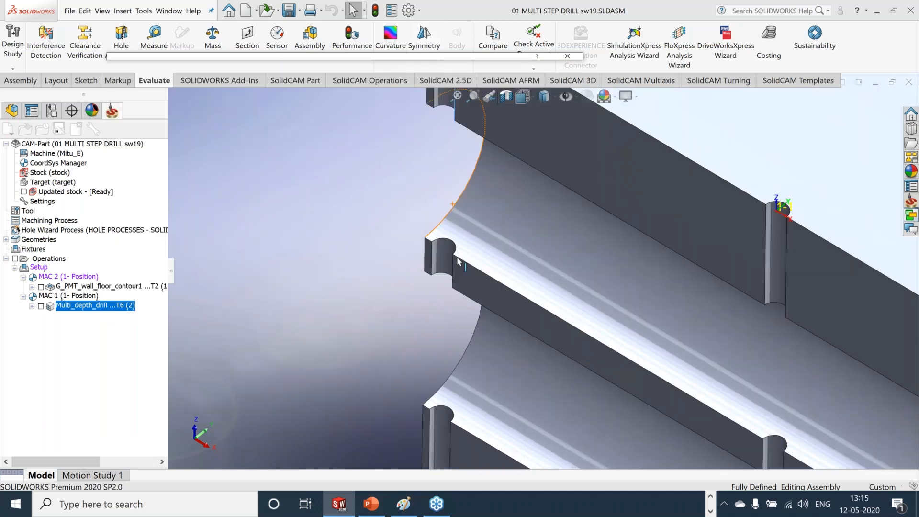
left_click(361, 59)
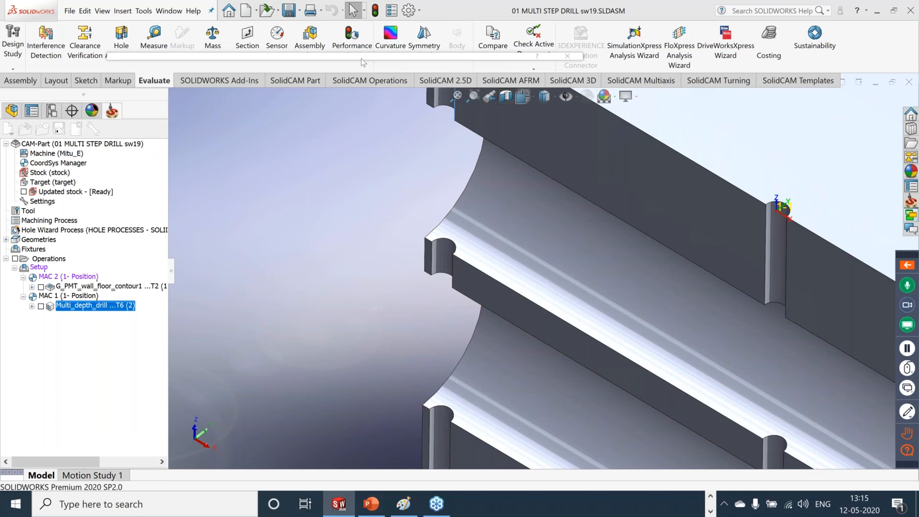
double_click(361, 59)
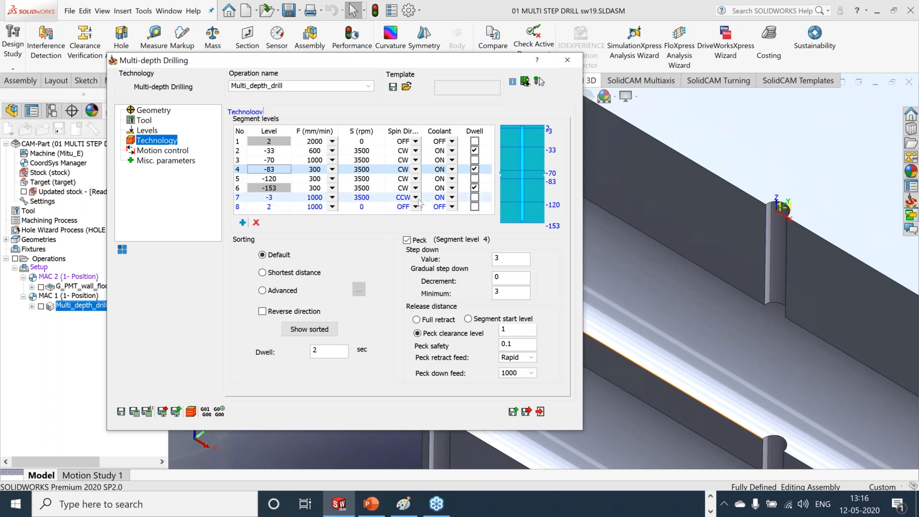
left_click(568, 60)
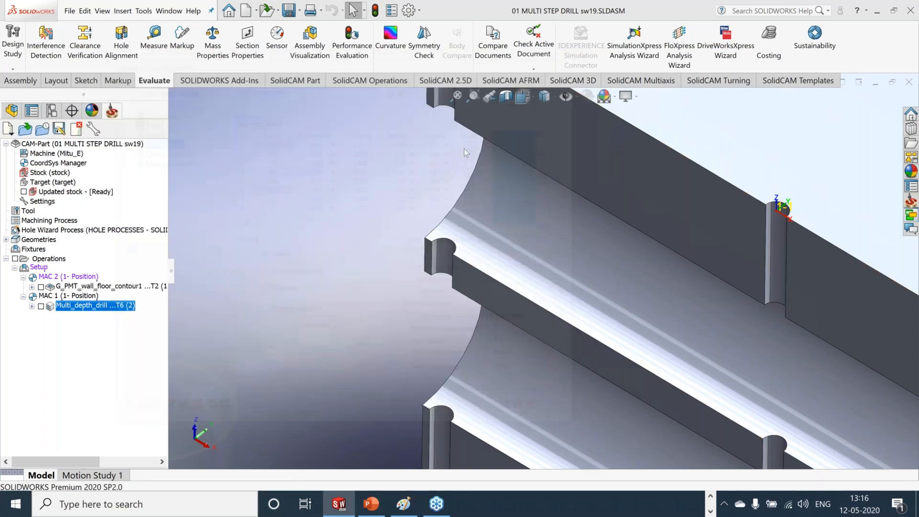
Step: Simulate the Multi_depth_drill operation in Host CAD mode at a reduced simulation speed
right_click(97, 306)
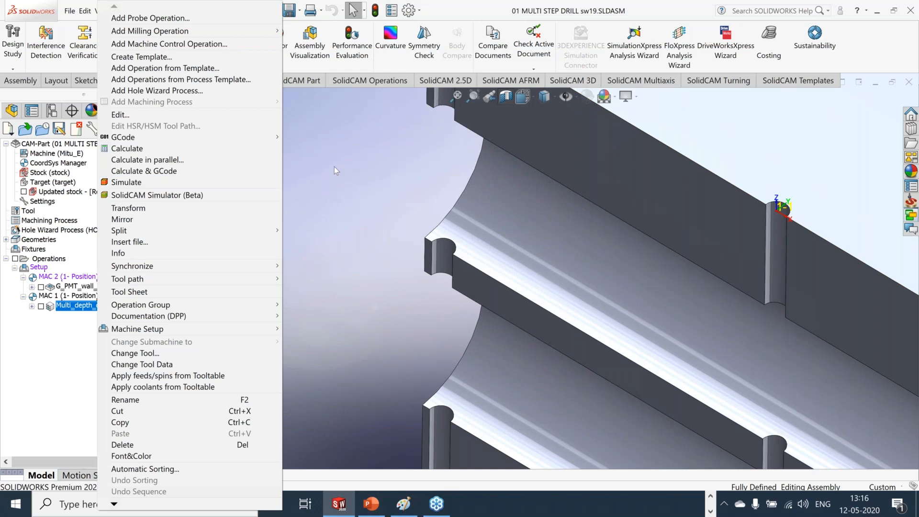
left_click(144, 182)
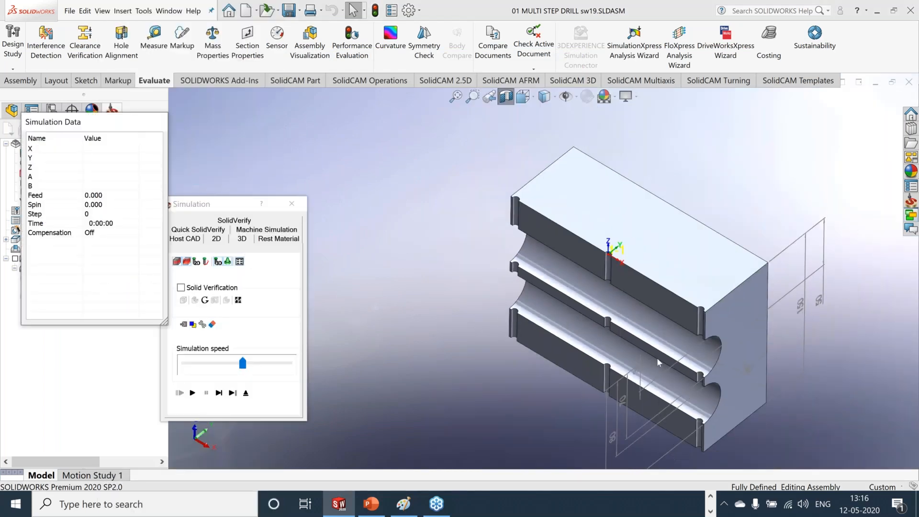
left_click_drag(242, 363, 195, 364)
left_click(192, 392)
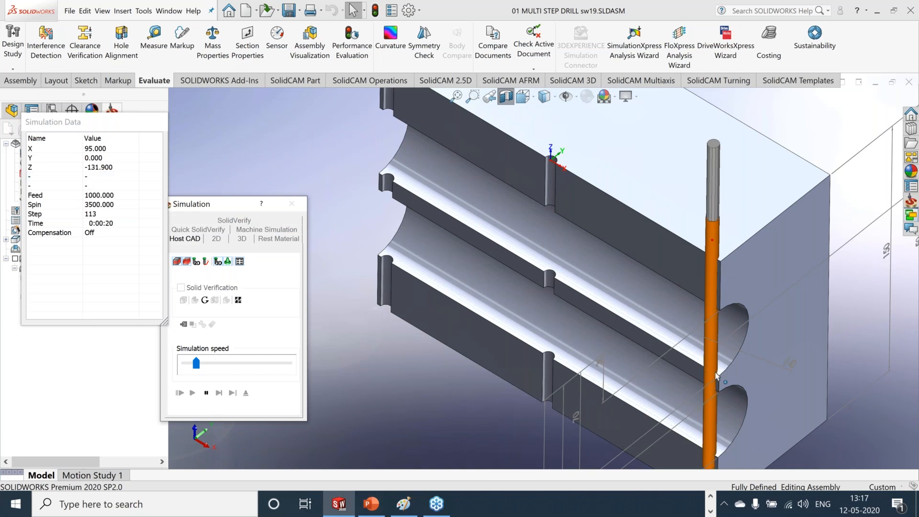
Step: Switch the simulation to SolidVerify and apply a region of interest with Y from 0 to 75 to section the block
scroll(716, 377, "up", 3)
scroll(702, 398, "down", 1)
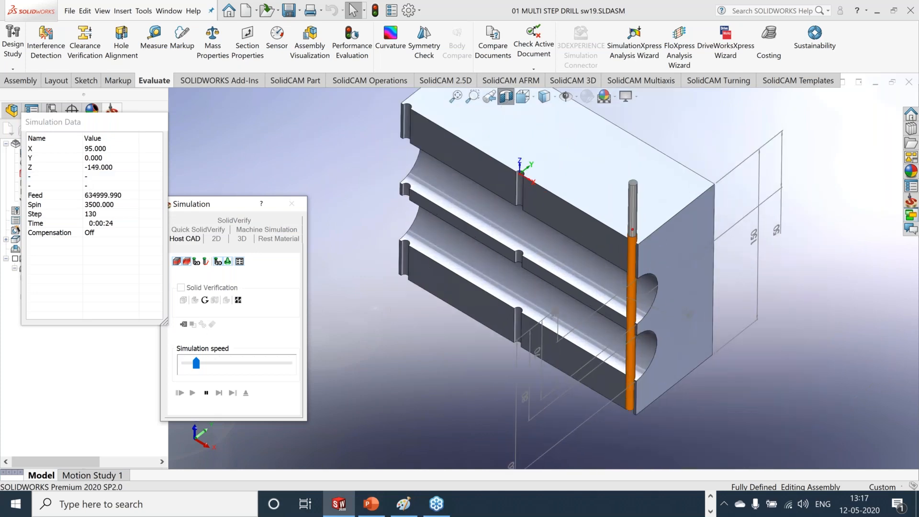
left_click(243, 223)
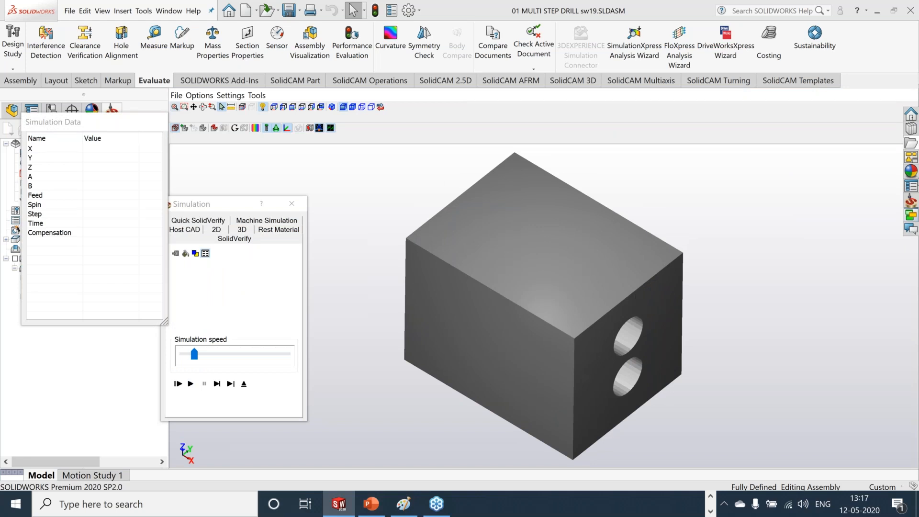
left_click(230, 95)
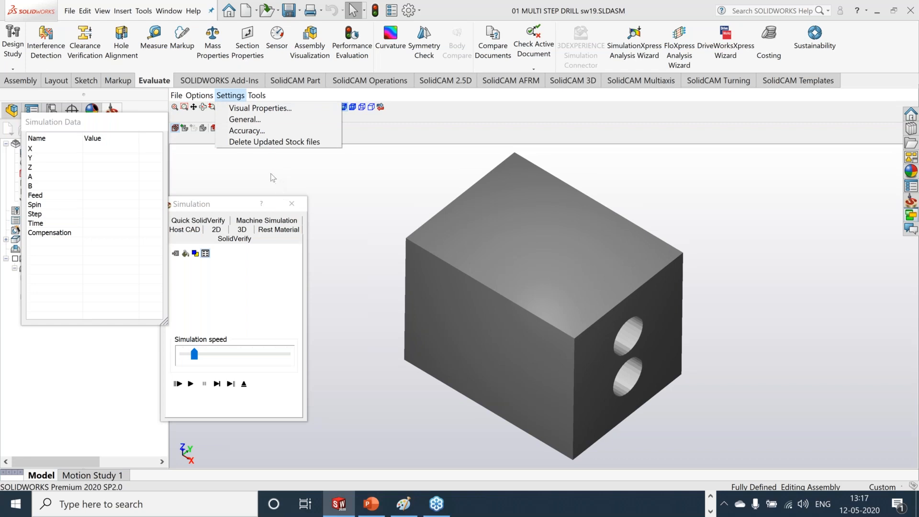
mouse_move(199, 95)
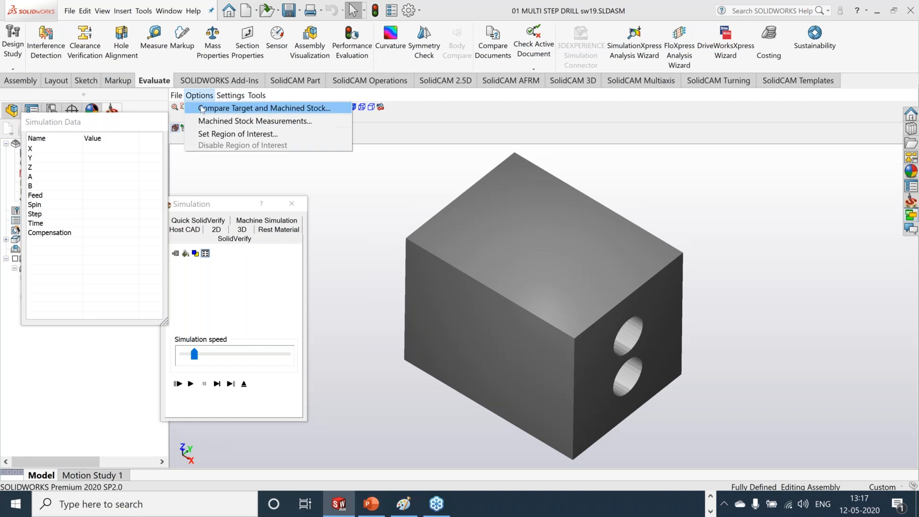
left_click(225, 134)
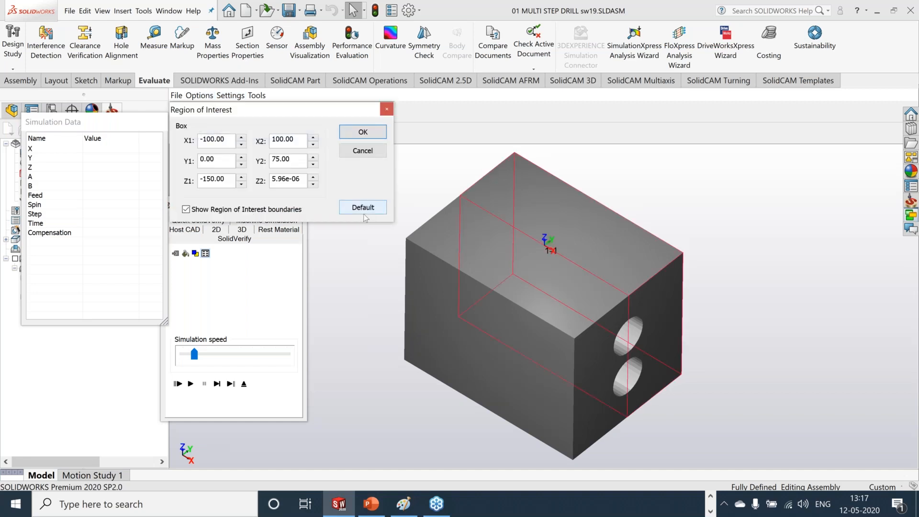
left_click(362, 133)
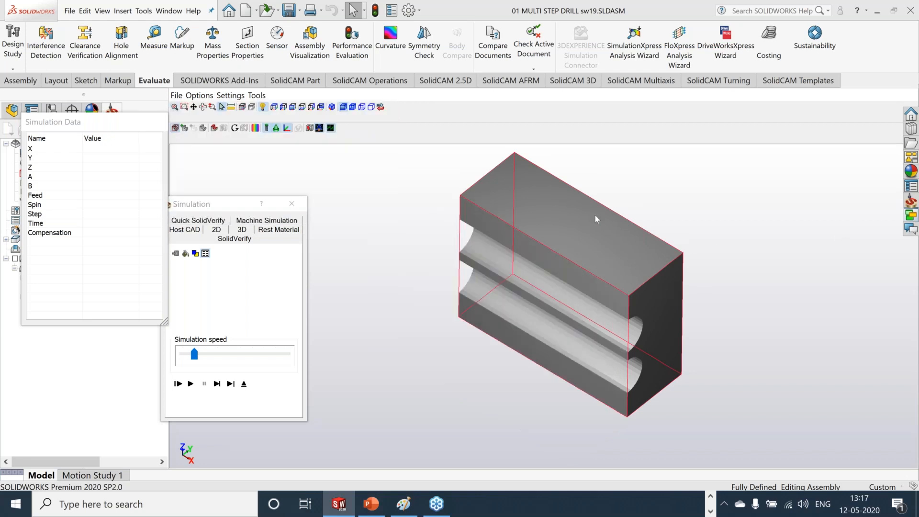
Step: Play the SolidVerify simulation at the minimum speed and follow the drill through the walls at the X 95 hole
scroll(595, 214, "up", 2)
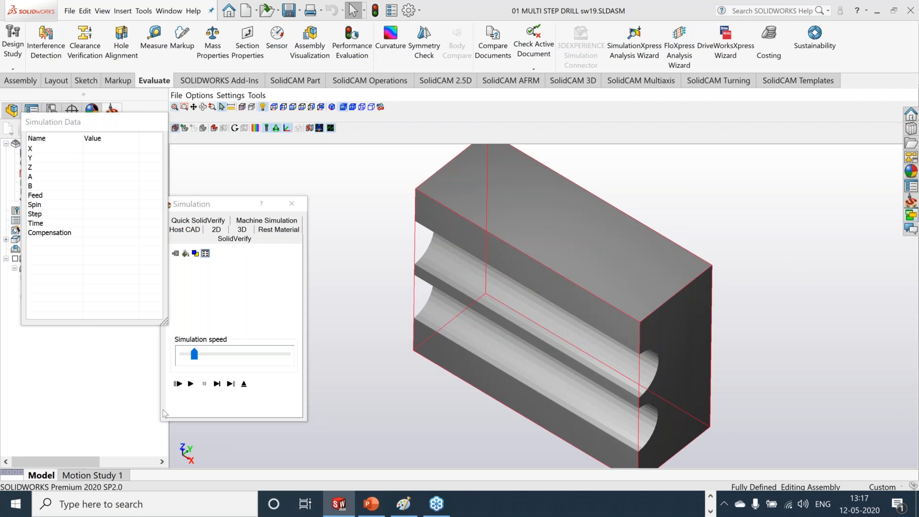
left_click(190, 384)
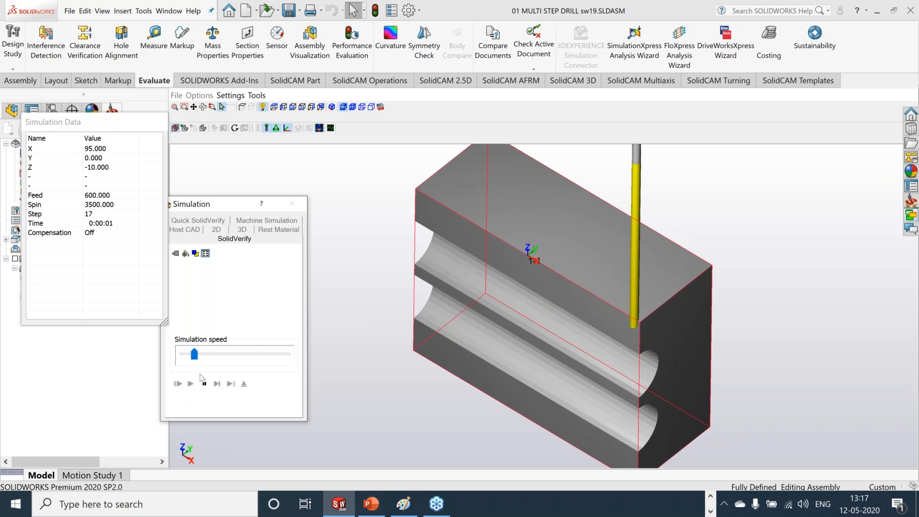
left_click(185, 355)
scroll(690, 339, "up", 3)
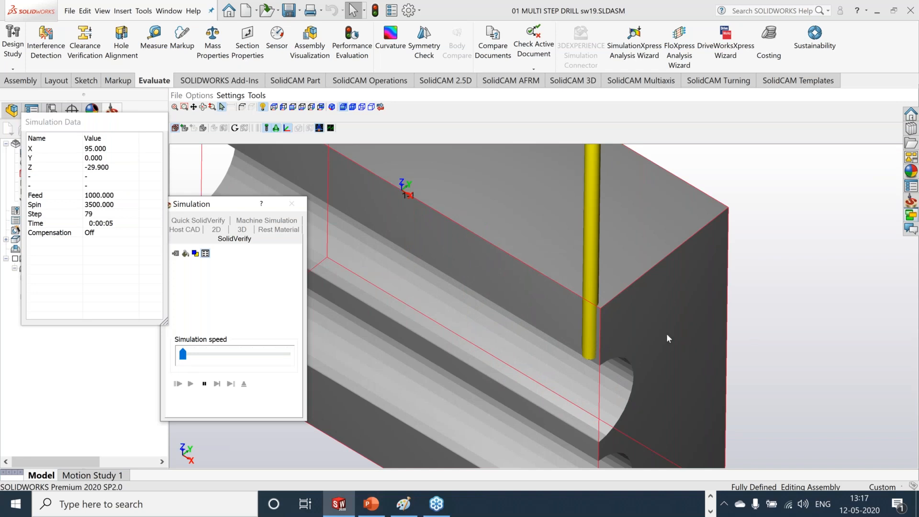
scroll(667, 333, "down", 3)
scroll(666, 407, "up", 3)
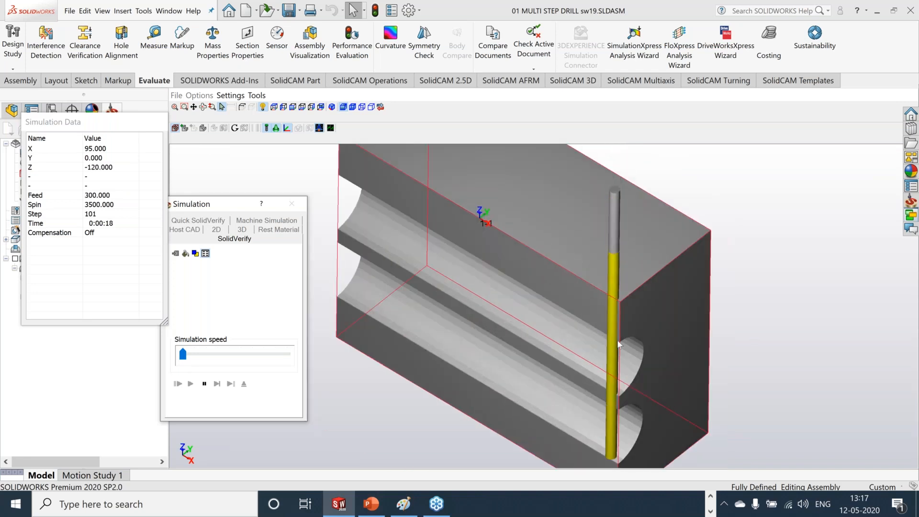
scroll(632, 402, "down", 3)
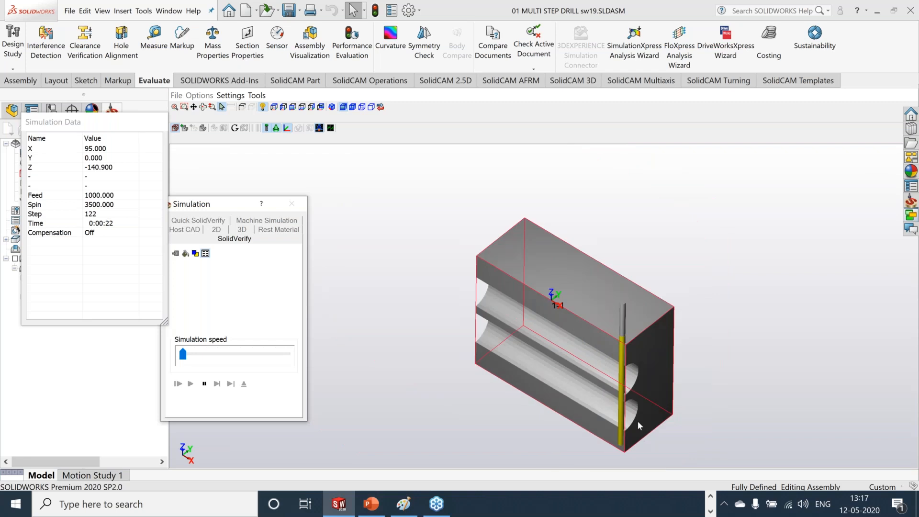
scroll(631, 407, "up", 5)
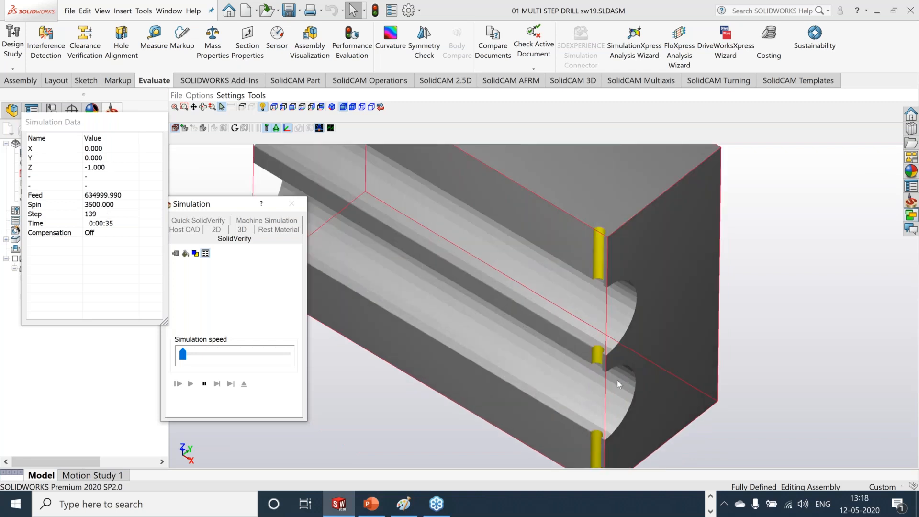
Step: Follow the simulated drilling of the centre hole and the X -95 hole, and exit the simulation
scroll(617, 380, "down", 3)
scroll(554, 282, "up", 3)
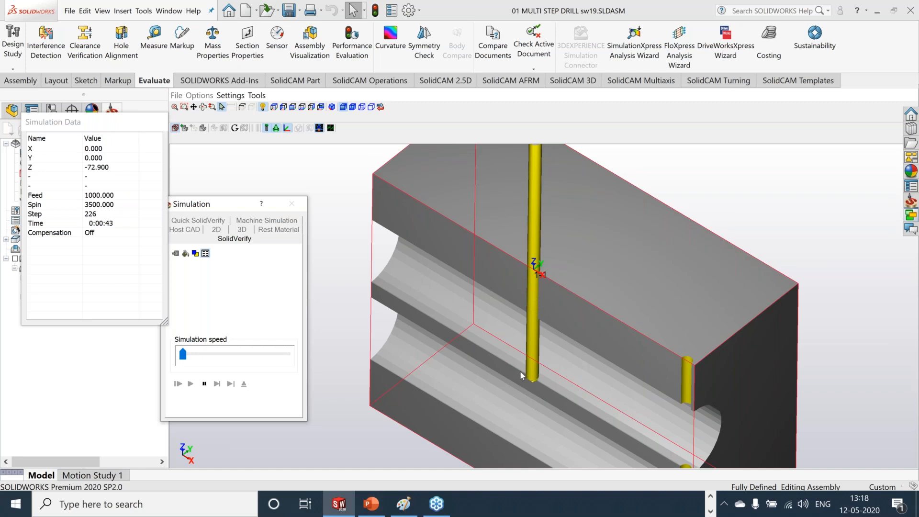
scroll(543, 421, "down", 3)
scroll(548, 431, "up", 4)
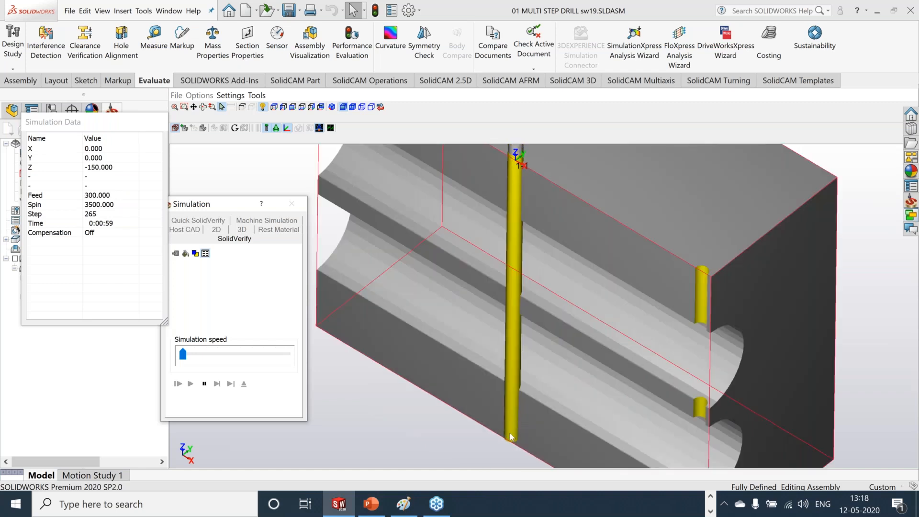
scroll(610, 326, "down", 4)
scroll(662, 331, "down", 3)
scroll(659, 331, "up", 7)
scroll(651, 323, "down", 5)
scroll(702, 257, "up", 2)
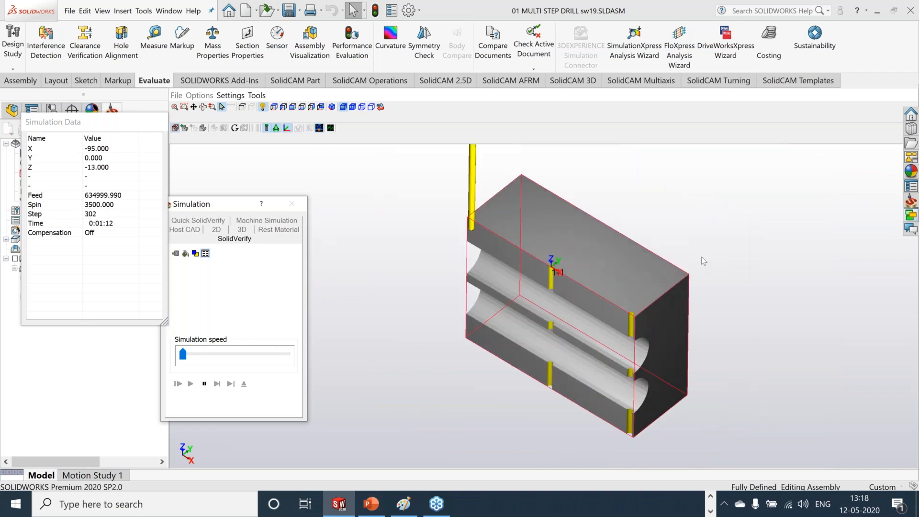
scroll(702, 257, "up", 1)
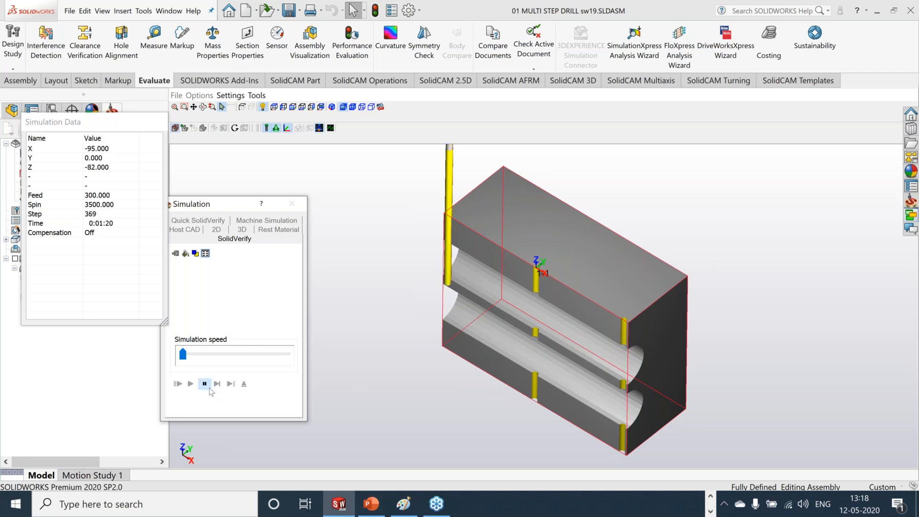
left_click(244, 383)
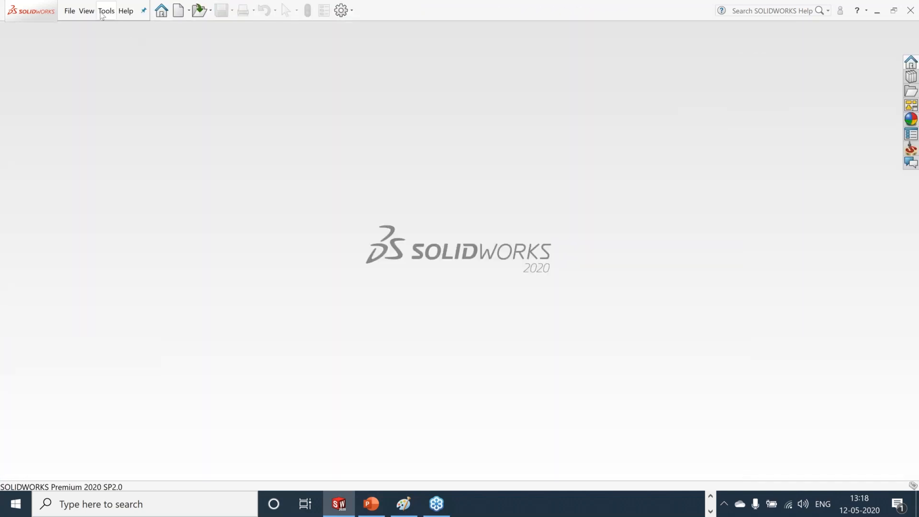
Step: Open the CAM-Part 03 Face Mill Boundary by Updated Stock.prz
left_click(102, 14)
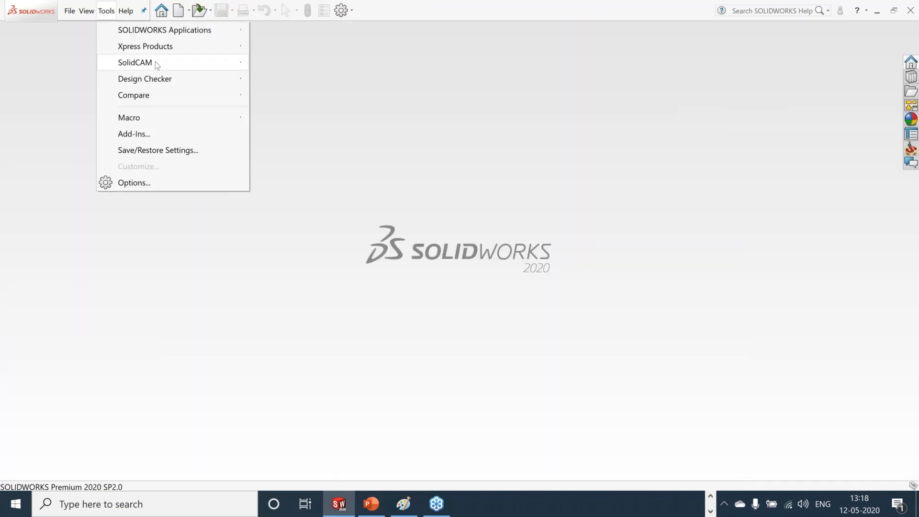
mouse_move(158, 63)
key("Return")
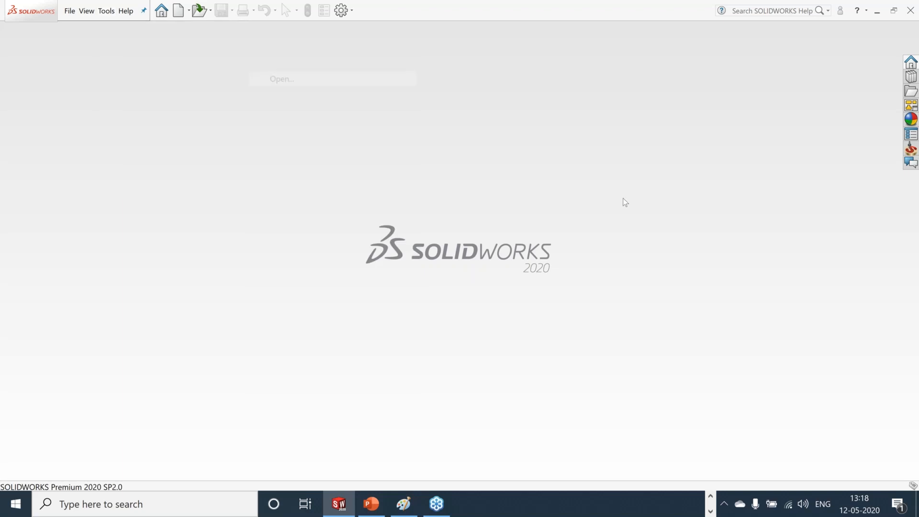
scroll(405, 281, "down", 1)
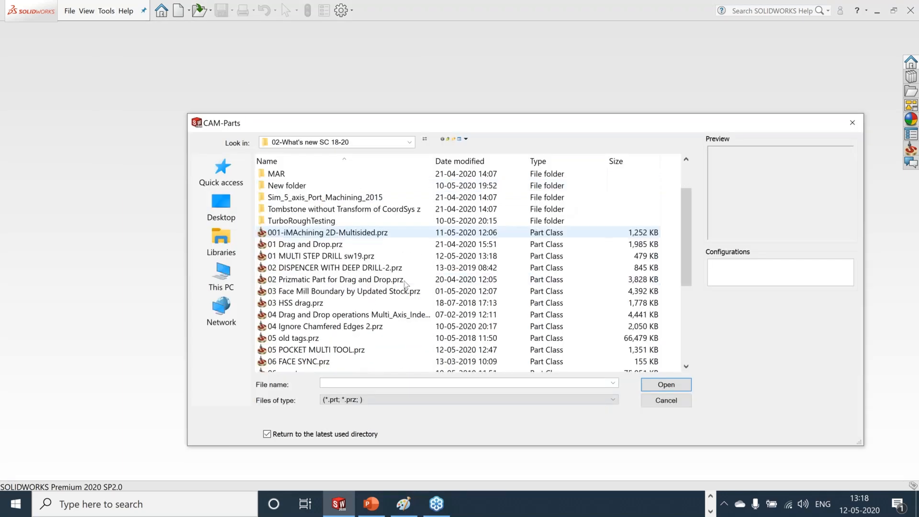
left_click(404, 291)
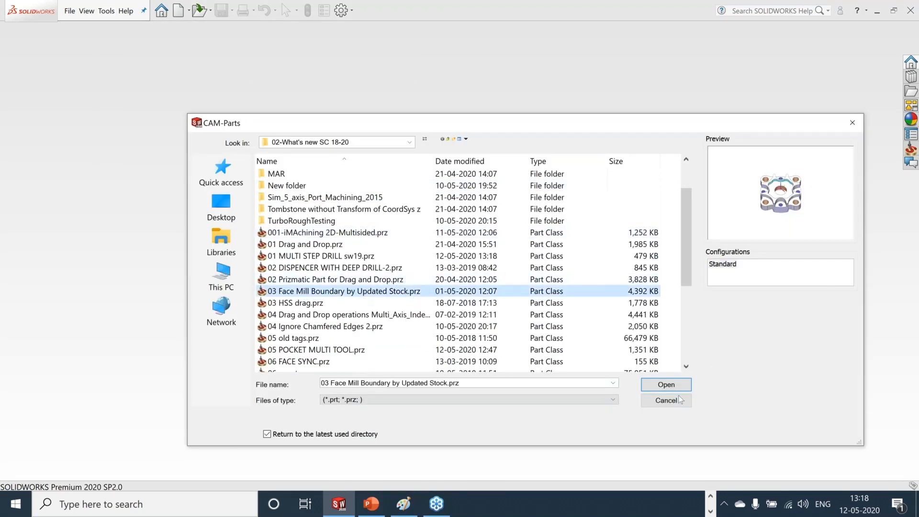
left_click(664, 383)
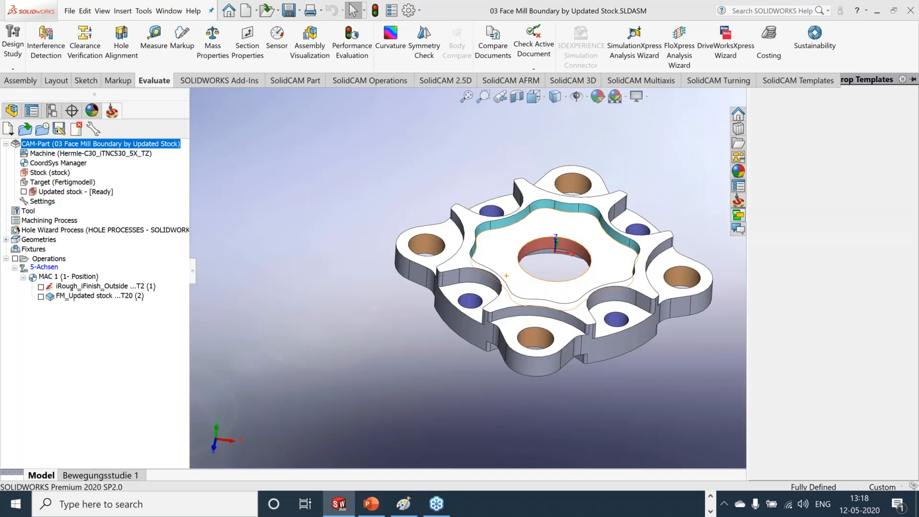
Step: Suppress the iRough_iFinish_Outside operation
left_click(467, 100)
right_click(67, 286)
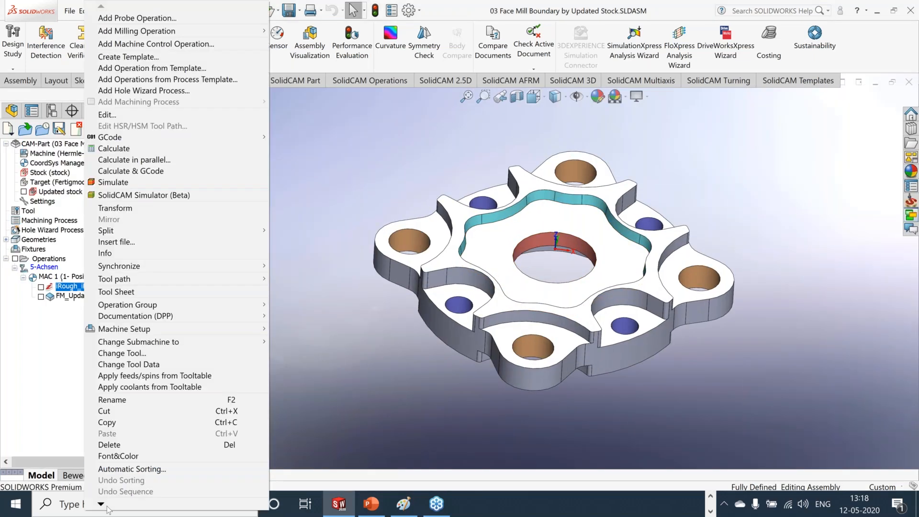
left_click(123, 470)
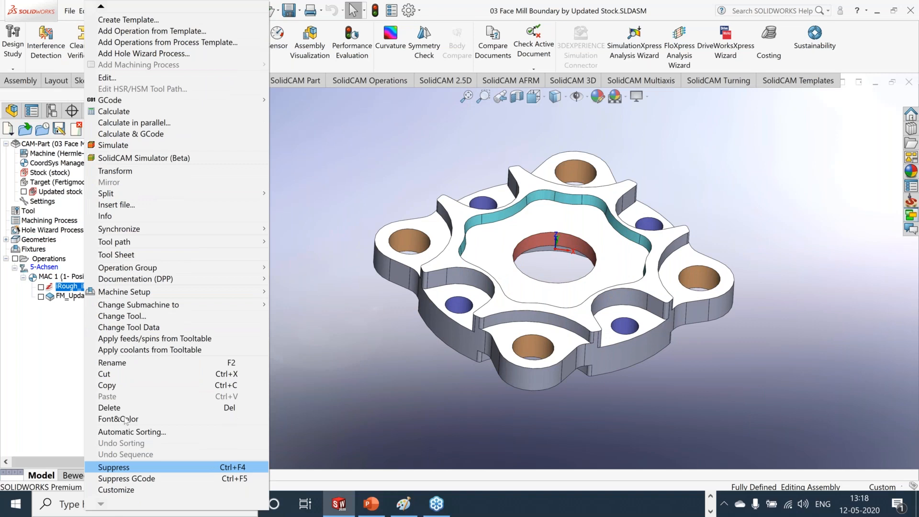
Step: Show the CAM-Part's stock in 3D and close the preview
right_click(70, 174)
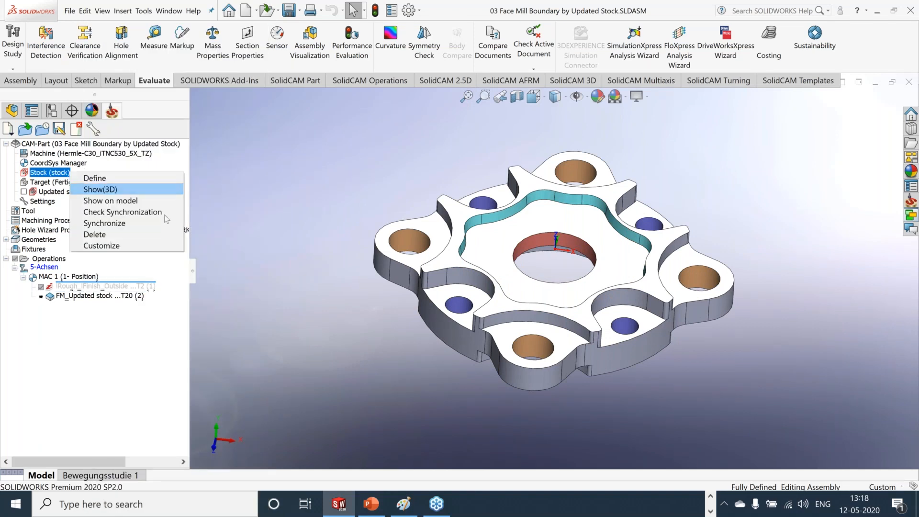
left_click(100, 189)
left_click(605, 155)
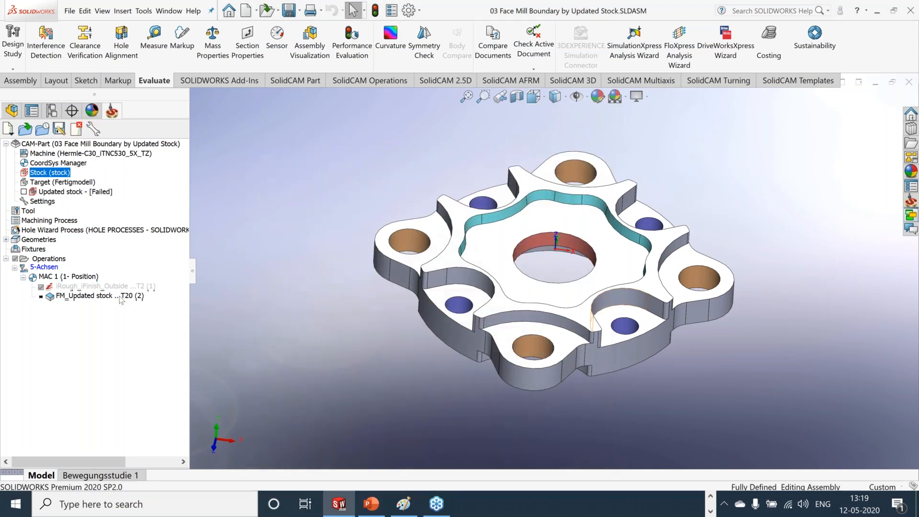
Step: Save and calculate the FM_Updated stock face milling operation, inspect its tool path over the part and hide the path again
double_click(120, 296)
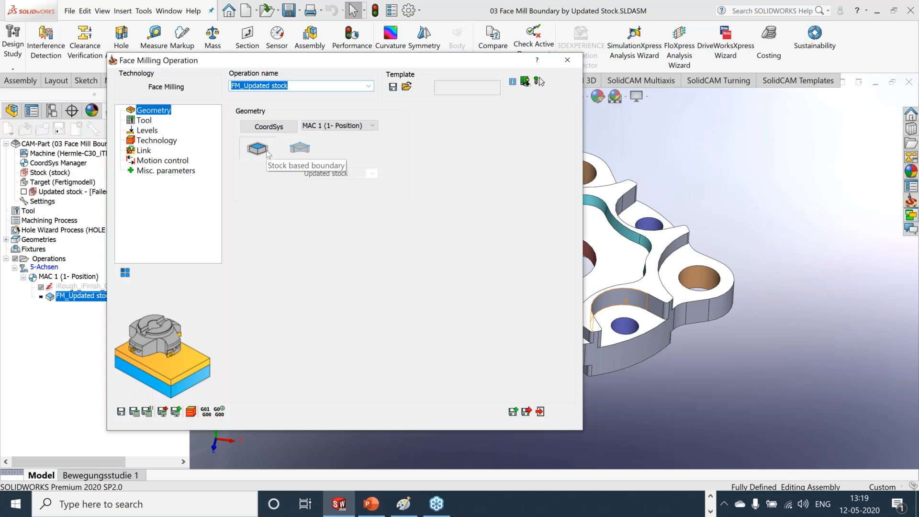
left_click(134, 412)
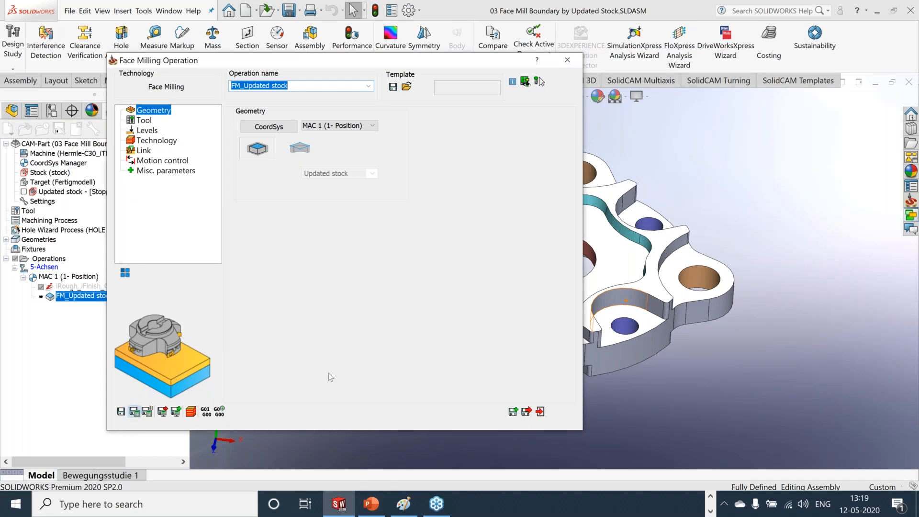
left_click(544, 418)
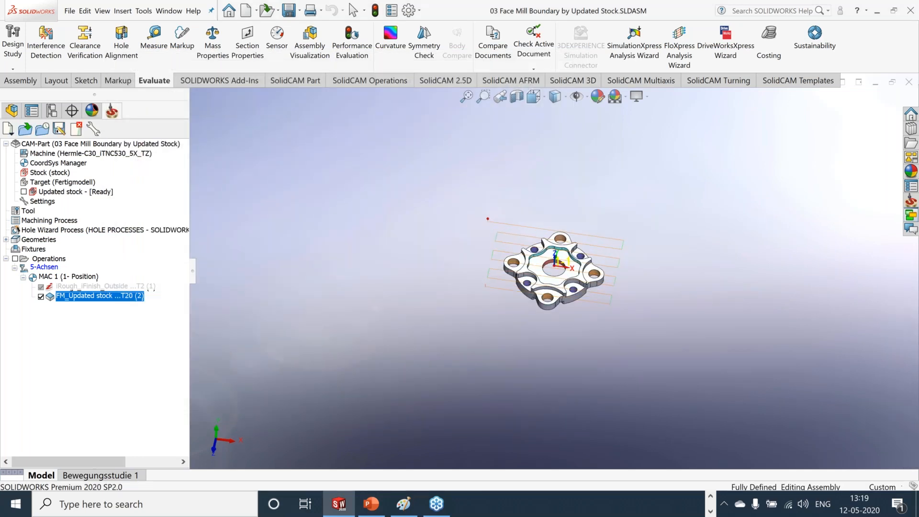
scroll(557, 251, "down", 7)
scroll(470, 249, "up", 1)
left_click(41, 296)
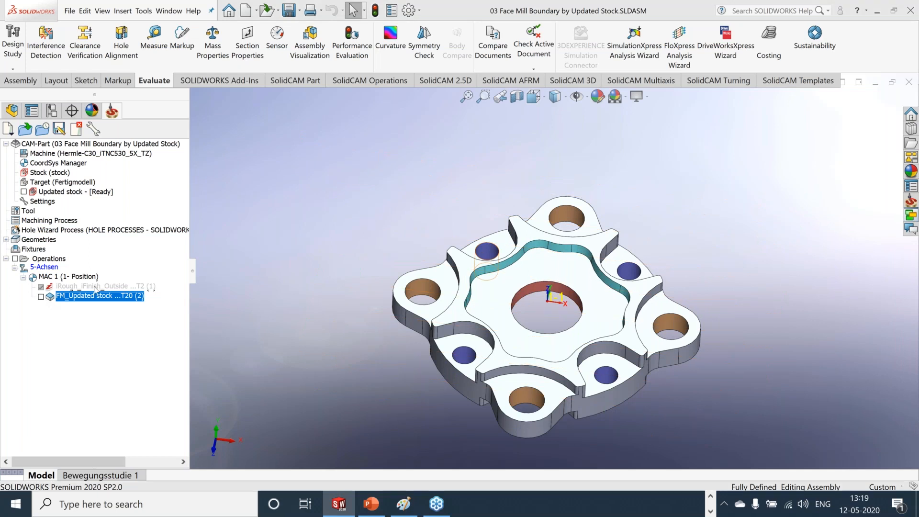
Step: Unsuppress the iRough_iFinish_Outside operation and run its SolidVerify simulation at the maximum speed
right_click(96, 288)
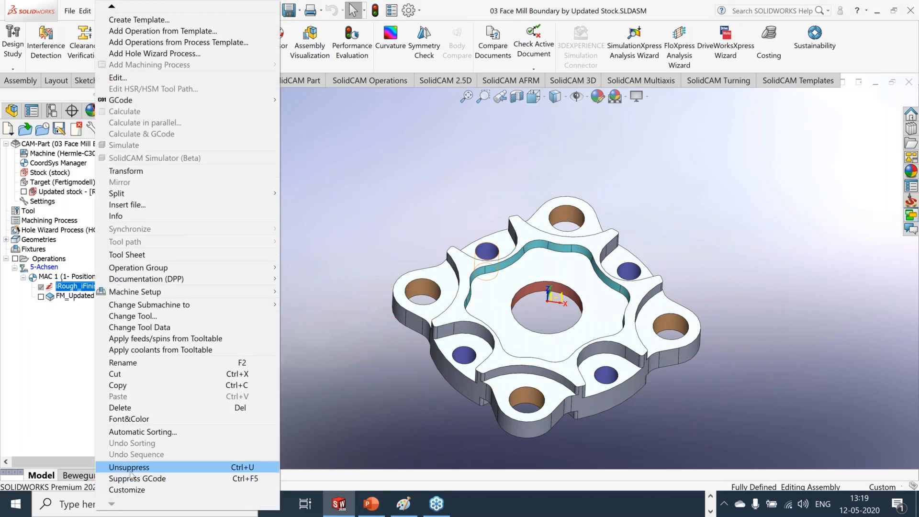
left_click(129, 467)
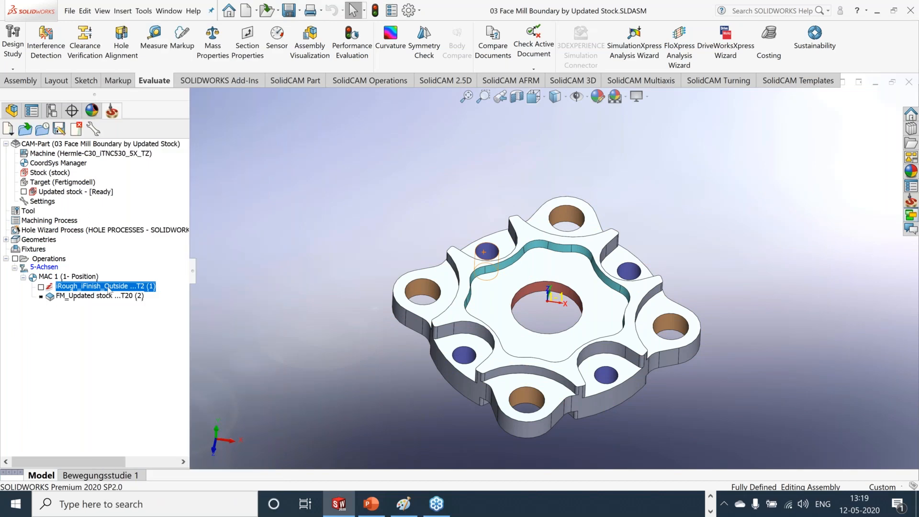
right_click(108, 286)
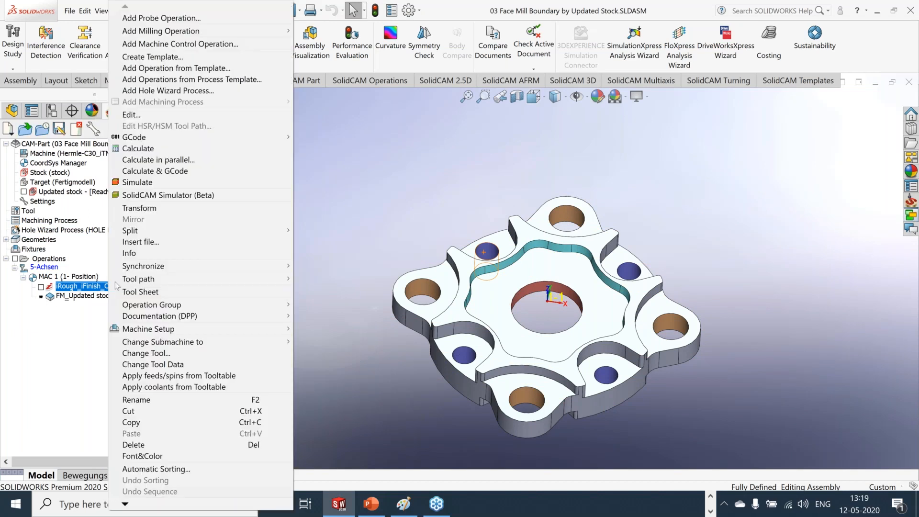
left_click(154, 185)
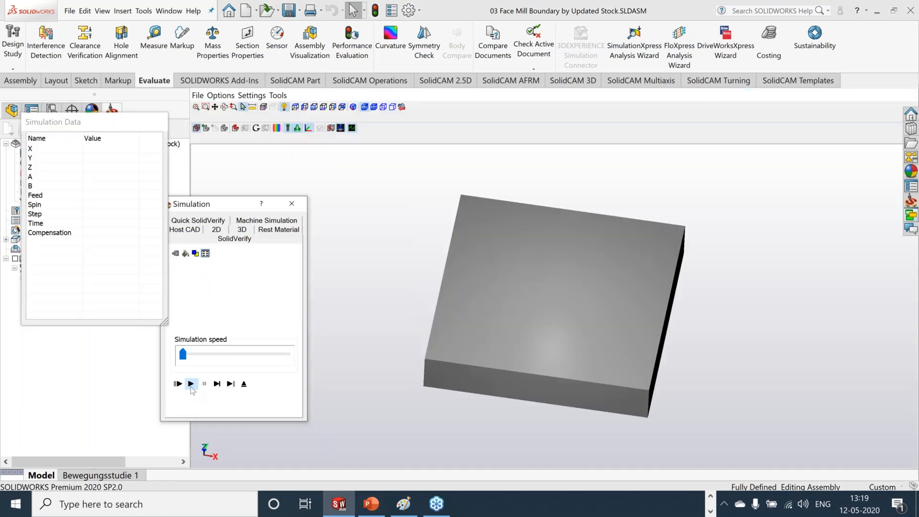
left_click(191, 384)
left_click(232, 355)
left_click(231, 356)
left_click(232, 355)
left_click_drag(218, 354, 300, 354)
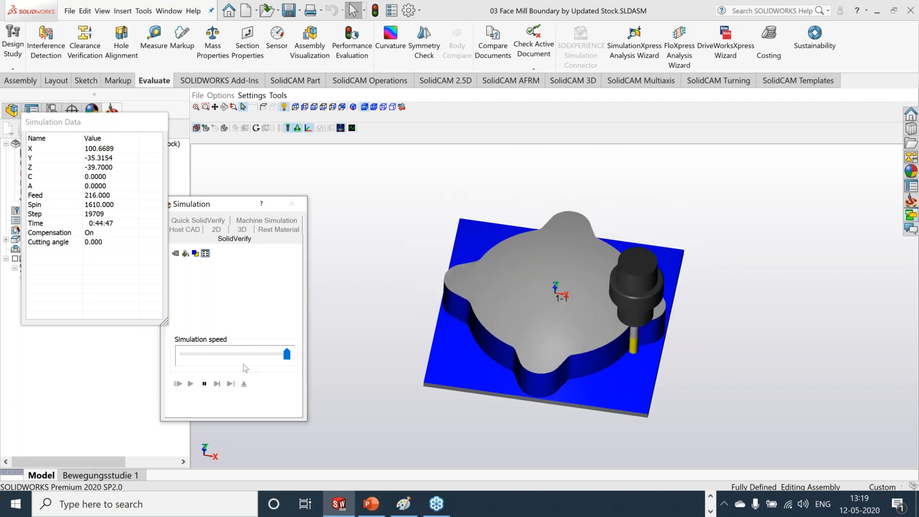
Step: Close the running simulation, then save and calculate the FM_Updated stock face milling operation and exit it
left_click(245, 386)
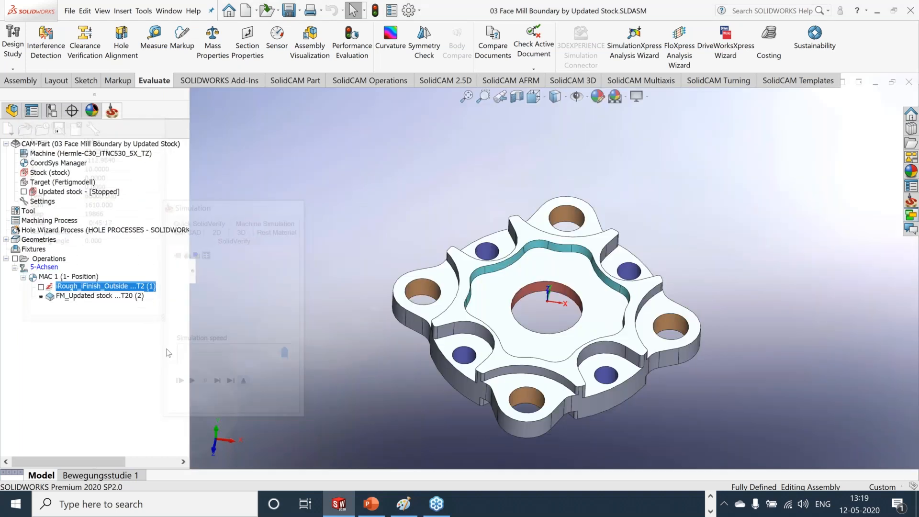
double_click(91, 296)
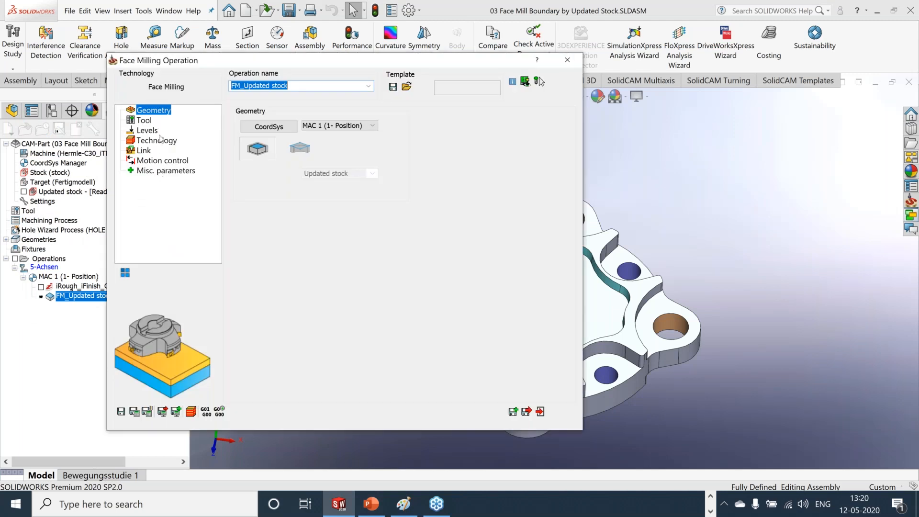
left_click(134, 412)
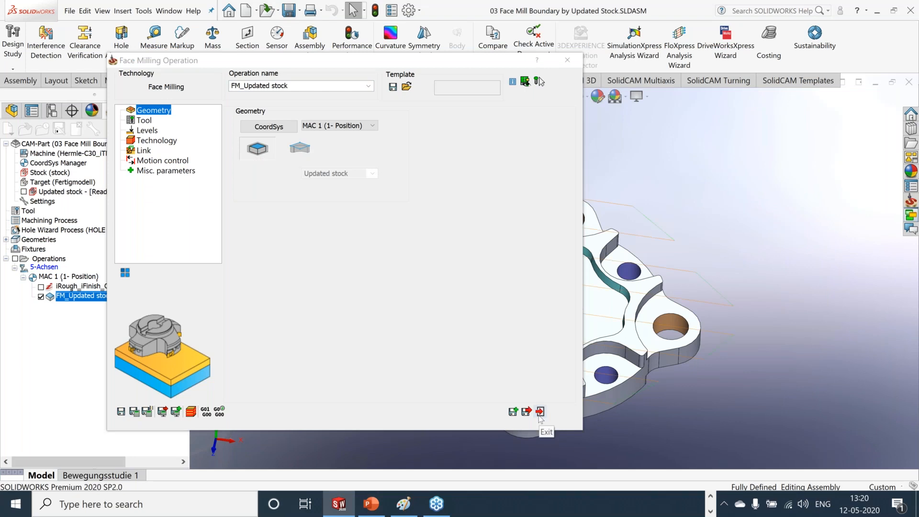
left_click(539, 416)
Step: Run the SolidVerify simulation of the FM_Updated stock operation at a reduced speed and close the simulation
right_click(98, 296)
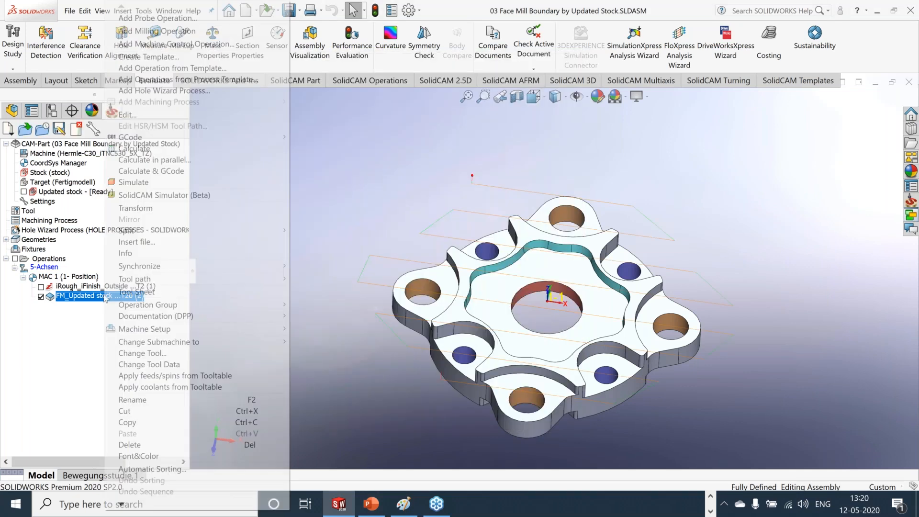
left_click(178, 184)
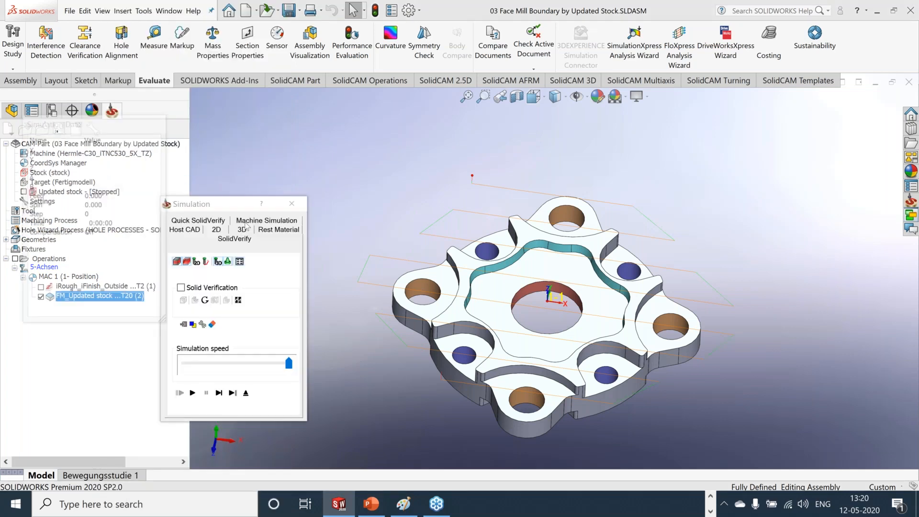
left_click(242, 229)
left_click_drag(253, 354, 206, 354)
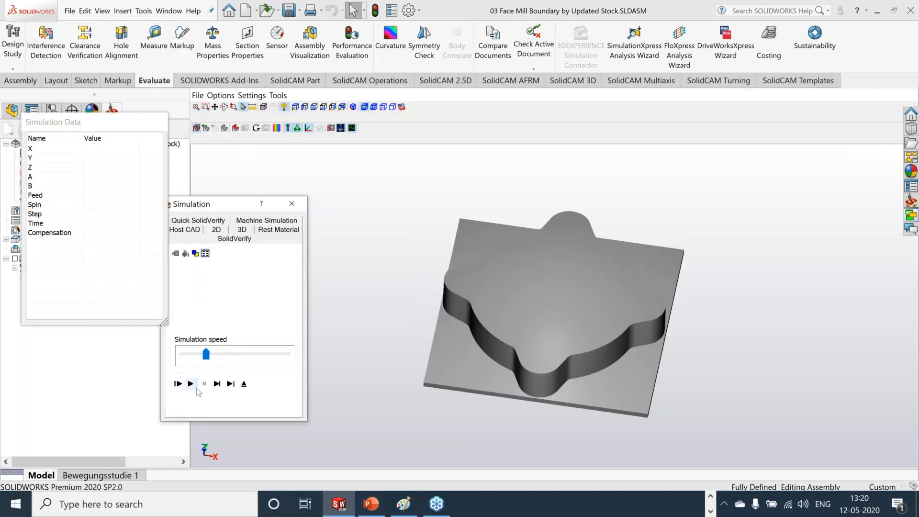
left_click(192, 384)
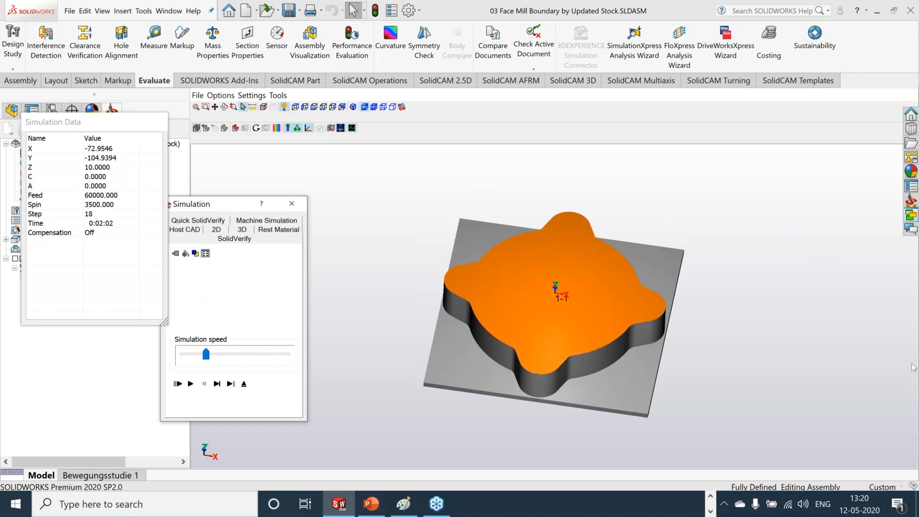
left_click(247, 389)
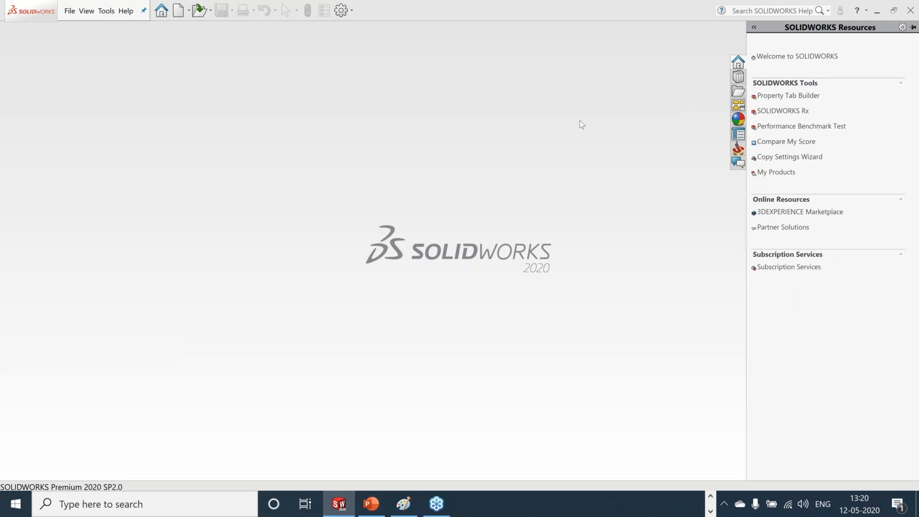
Step: Open the CAM-Part 05 POCKET MULTI TOOL.prz from the 02-What's new SC 18-20 folder
left_click(106, 10)
mouse_move(178, 63)
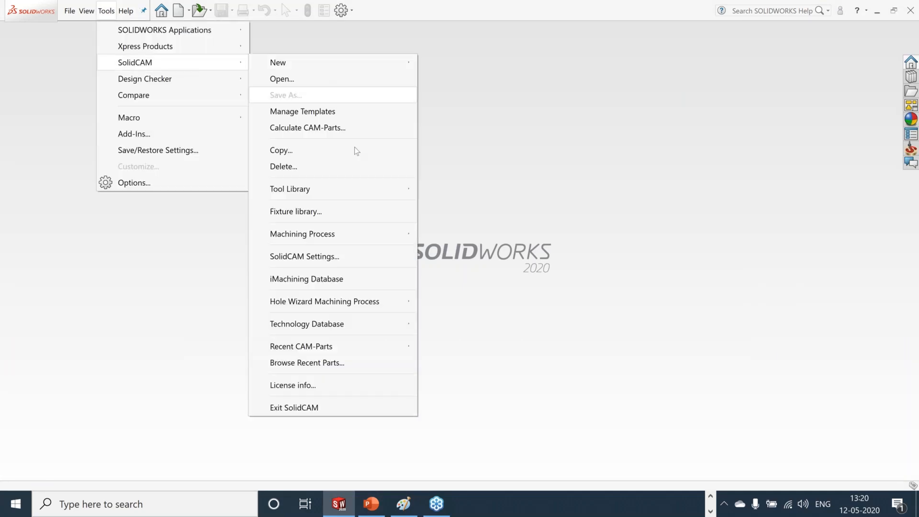
left_click(326, 79)
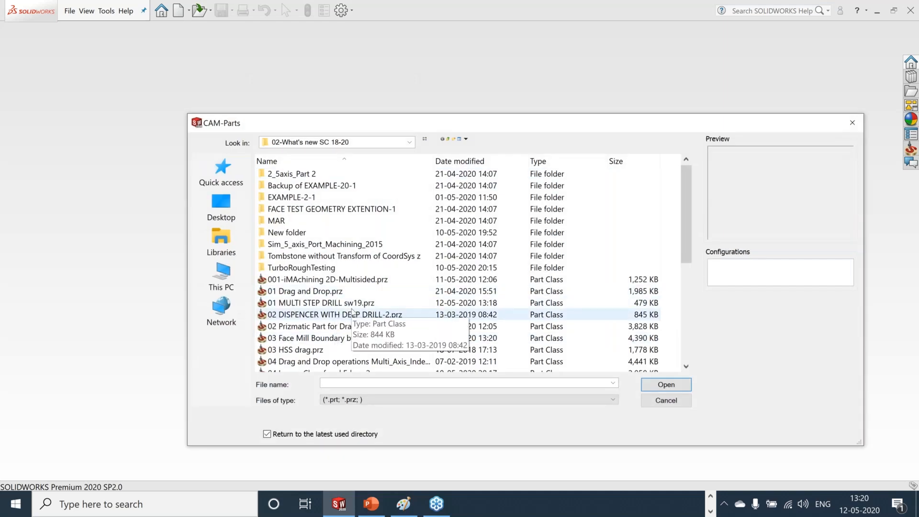
scroll(353, 311, "down", 1)
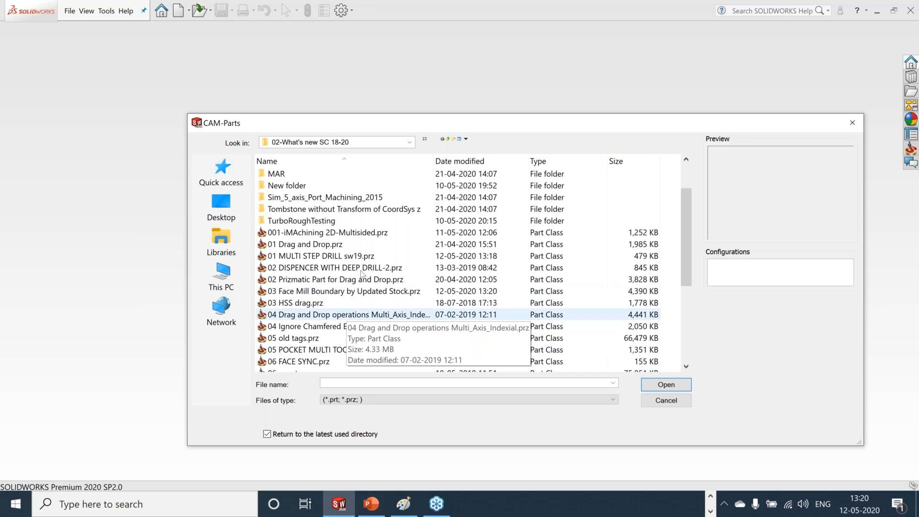
scroll(364, 280, "down", 1)
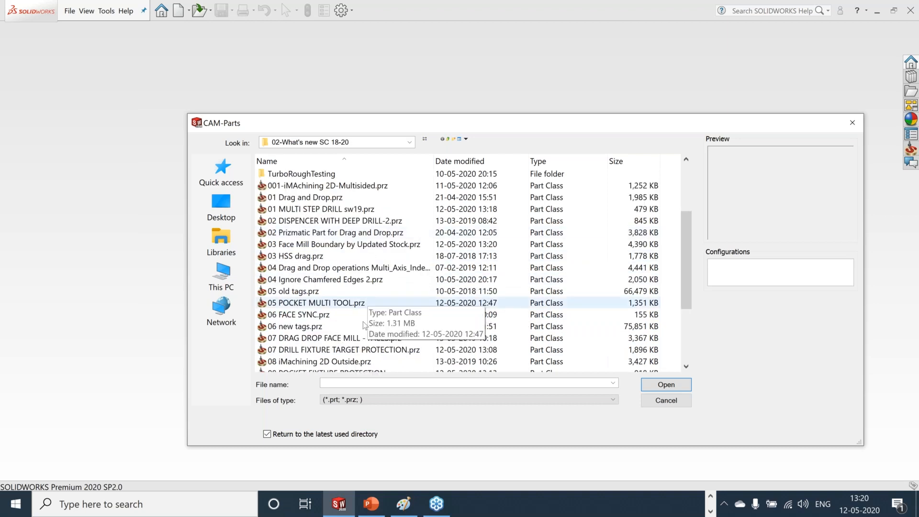
left_click(364, 304)
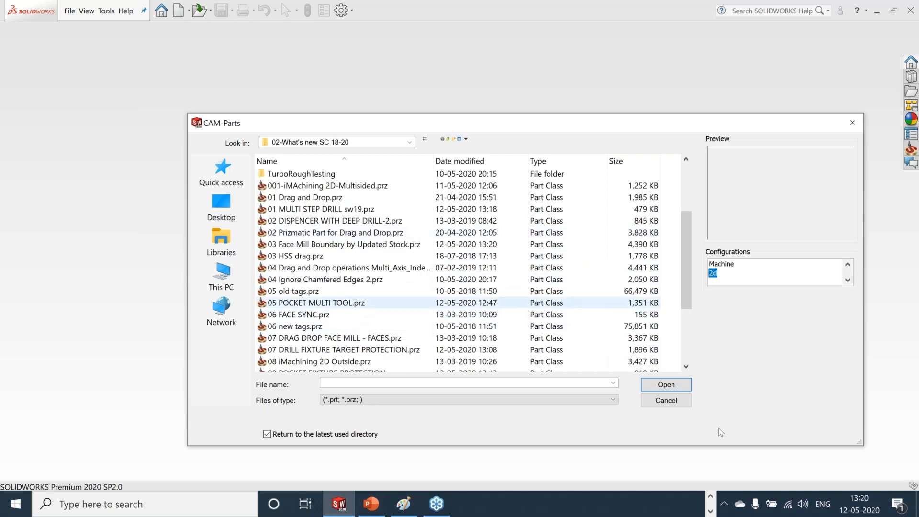
left_click(665, 385)
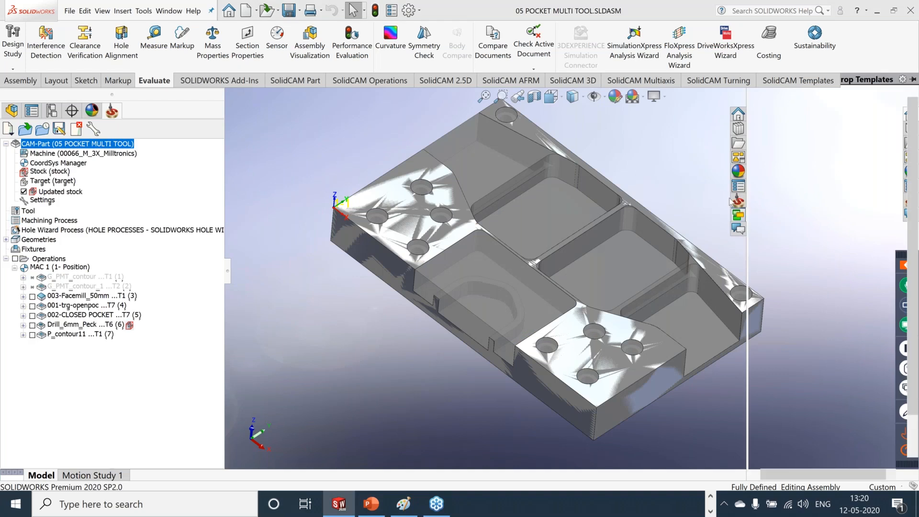
Step: Hide the updated stock and start a 2.5D pocket operation with the Multi-tool technology
left_click(23, 192)
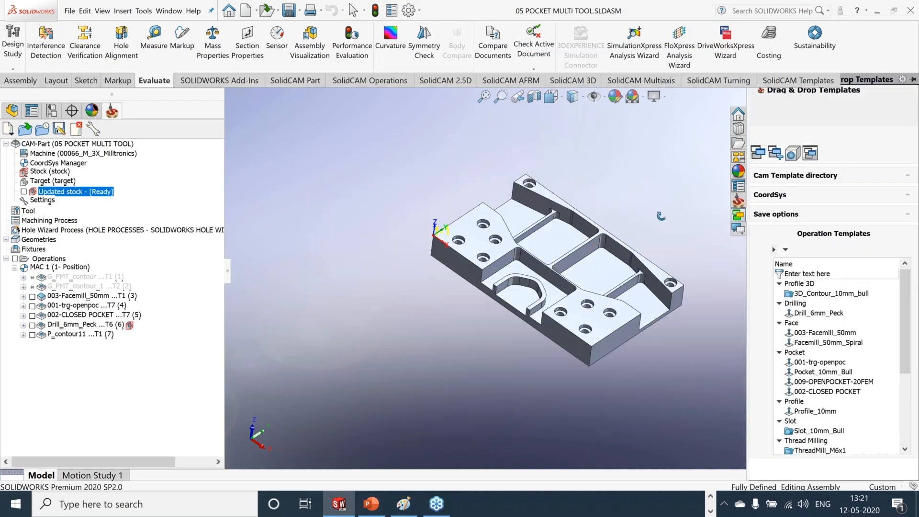
left_click(355, 83)
left_click(346, 47)
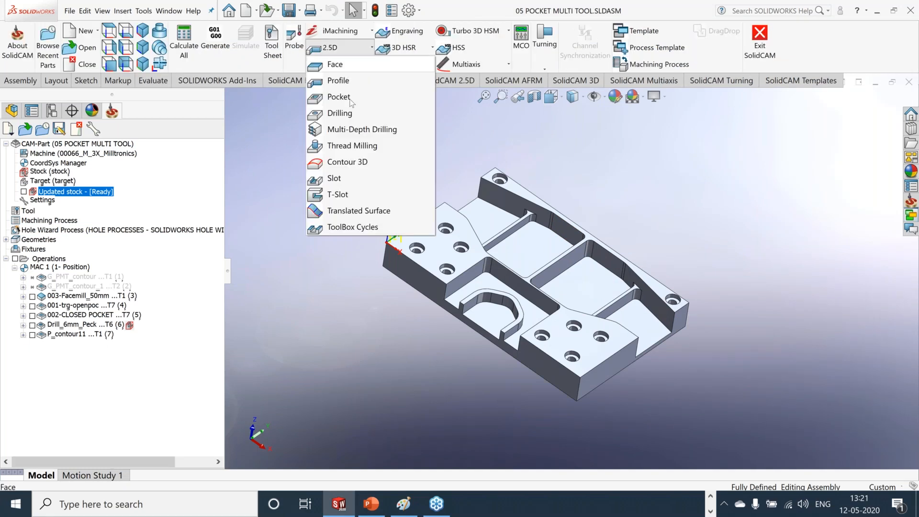
left_click(345, 97)
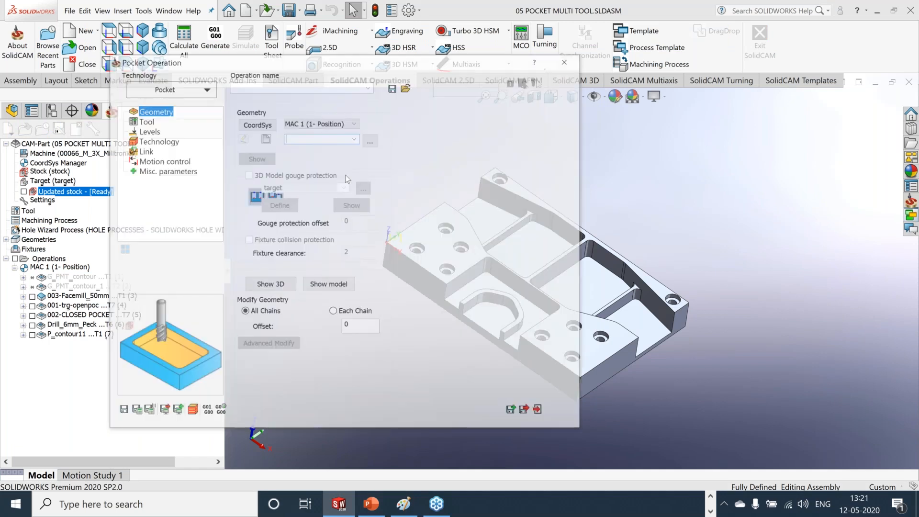
left_click(163, 87)
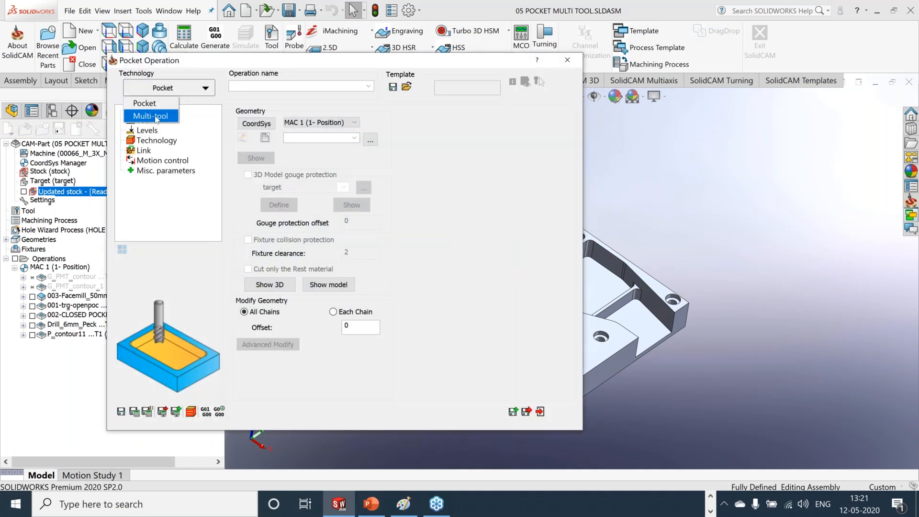
left_click(155, 117)
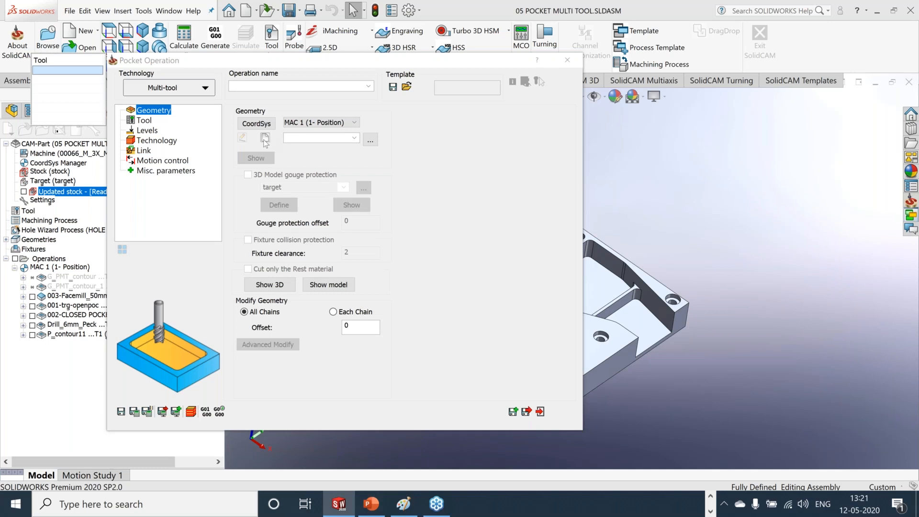
Step: Define the operation geometry as a closed chain around the pocket between the two cross ribs nearer the four-hole pad
left_click(265, 138)
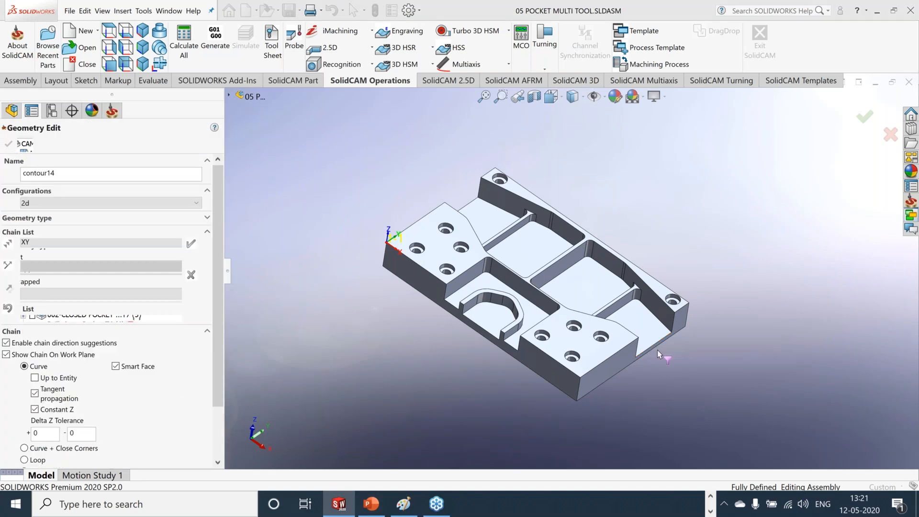
scroll(656, 349, "down", 5)
left_click(550, 214)
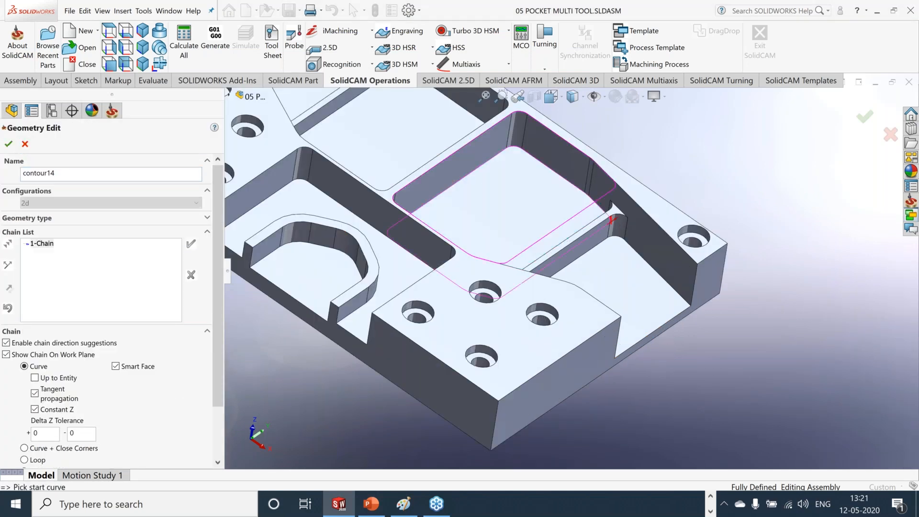
scroll(491, 258, "up", 5)
scroll(483, 258, "down", 5)
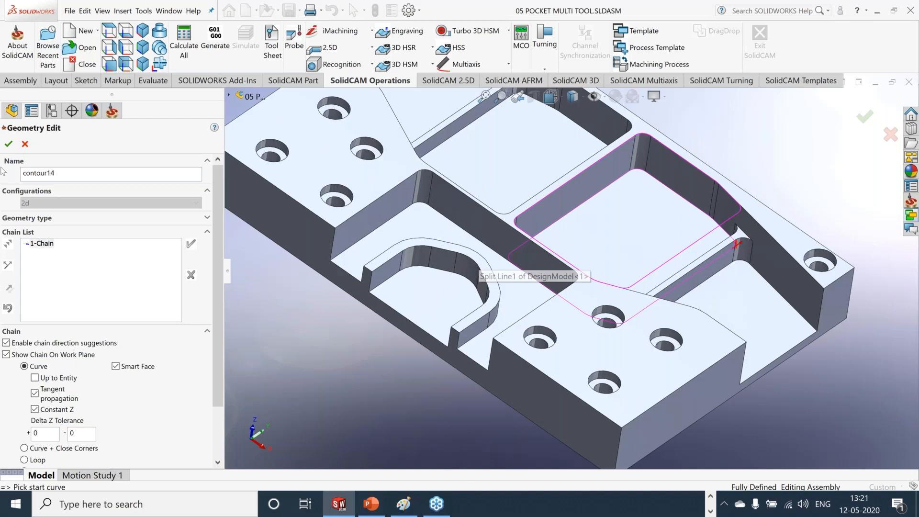
left_click(8, 144)
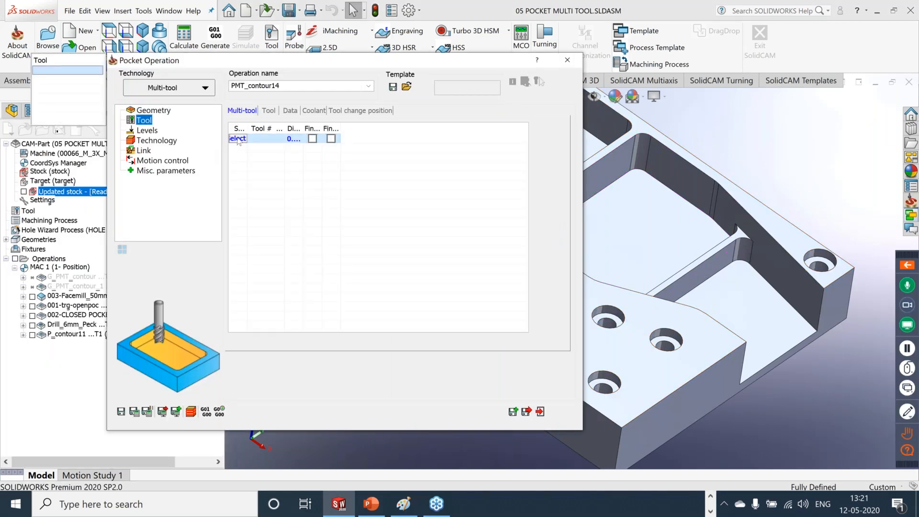
Step: Assign the 20 mm end mill D20 R2 as the first tool and set an equal step down of 2 mm maximum
left_click(239, 141)
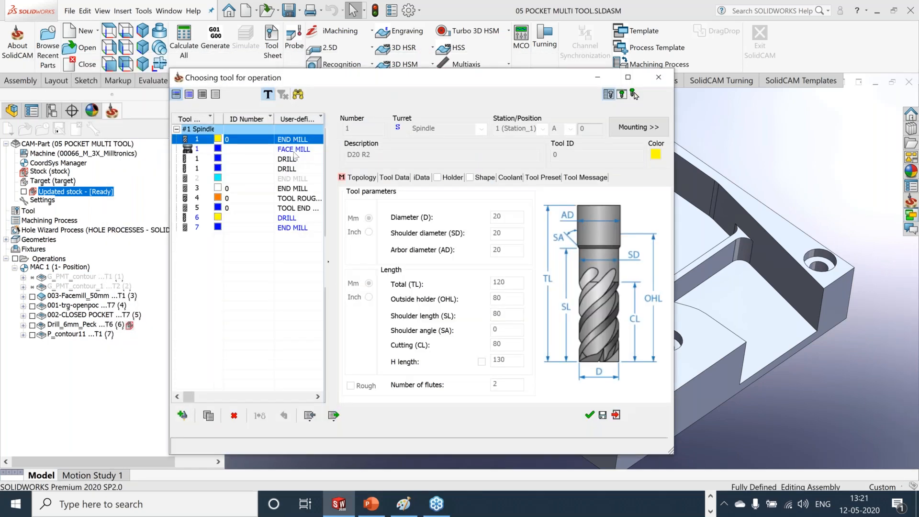
left_click(589, 415)
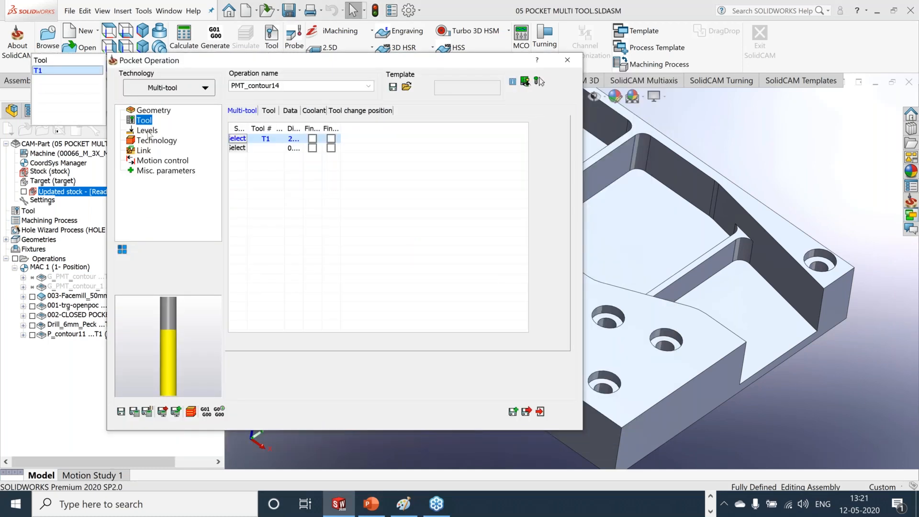
left_click(147, 130)
left_click(329, 342)
double_click(326, 341)
type("2")
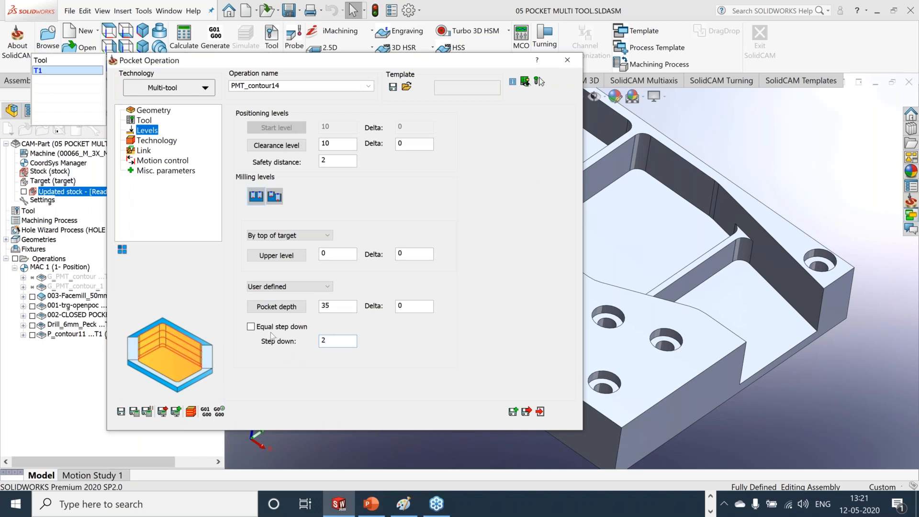
left_click(271, 330)
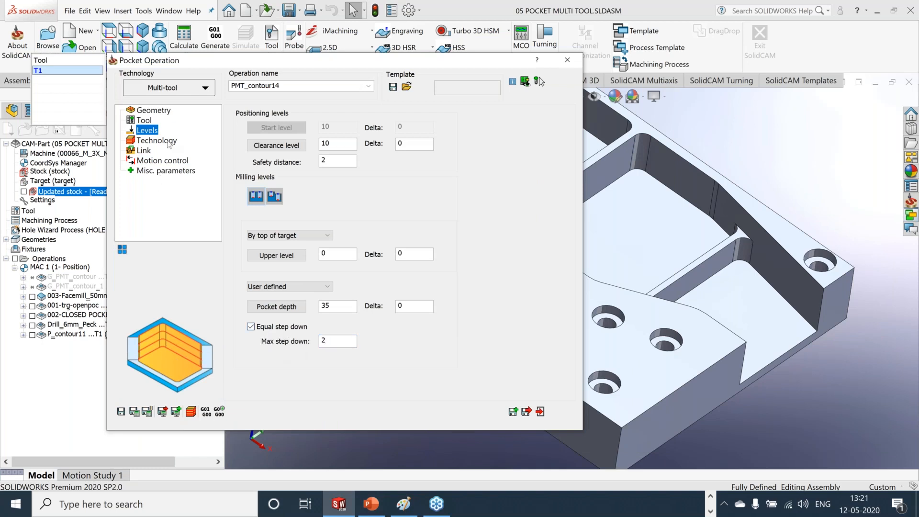
Step: Set the wall offset and the floor offset of tool T1 to 0.3 mm each
left_click(167, 141)
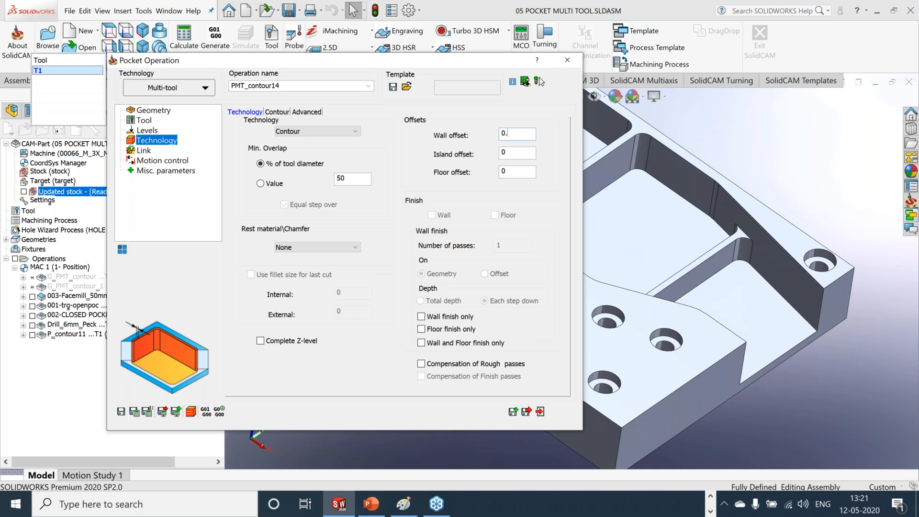
type("3")
left_click(518, 171)
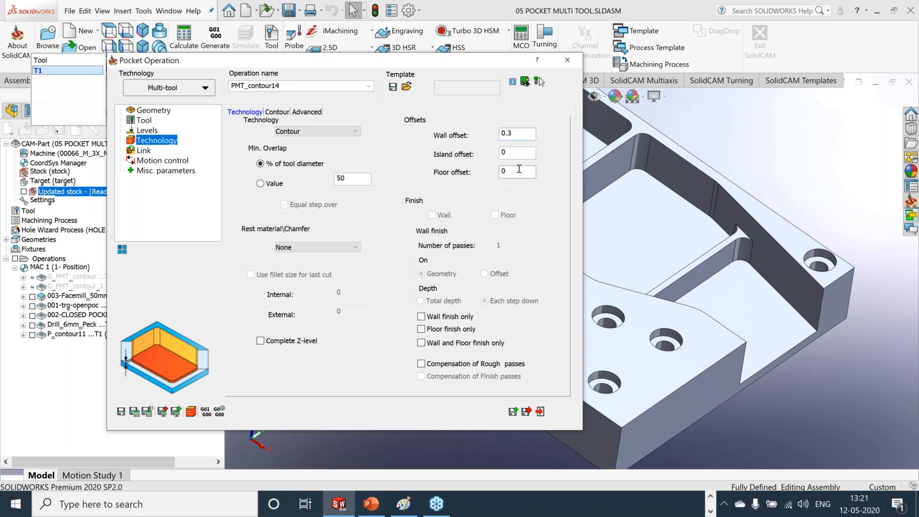
type(".3")
left_click(522, 133)
key("BackSpace")
key("BackSpace")
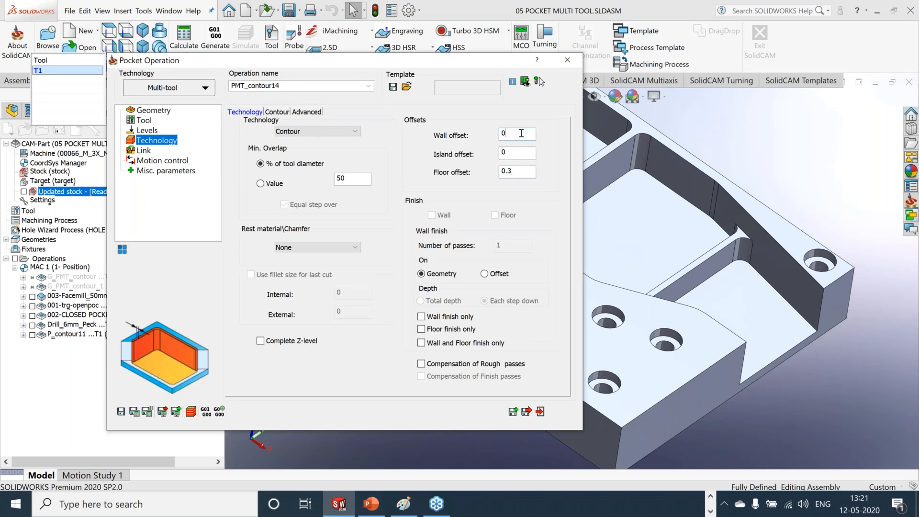
type(".3")
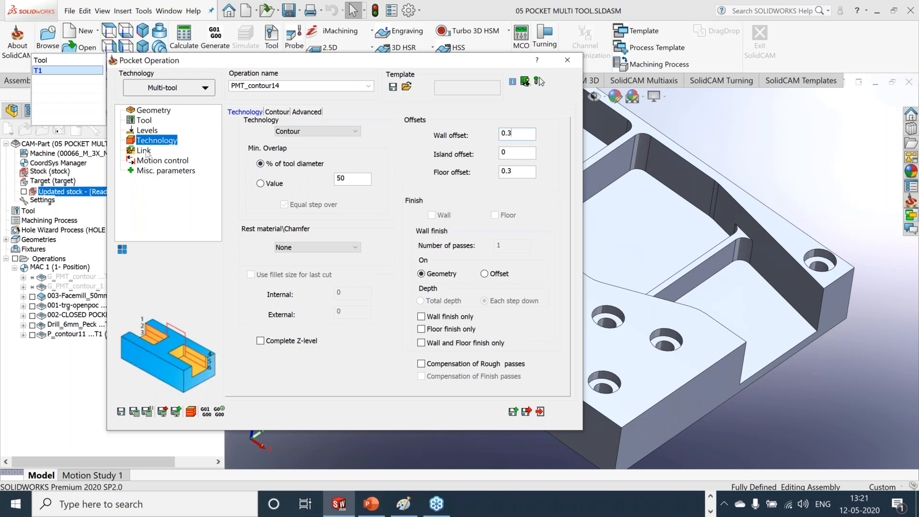
Step: Add the 10 mm end mill Carbide Ball Cutter 10 as the second tool, T2, of the multi-tool operation
left_click(143, 151)
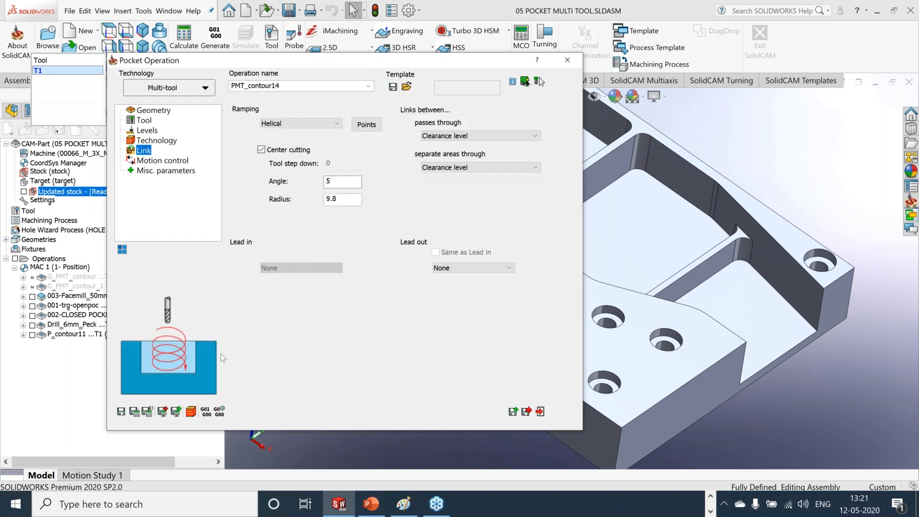
left_click(146, 130)
left_click(144, 120)
left_click(238, 148)
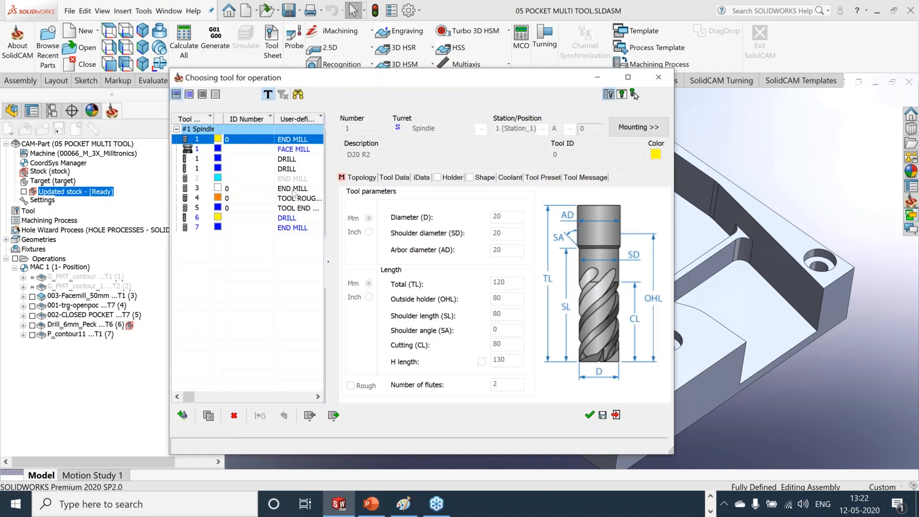
left_click(293, 188)
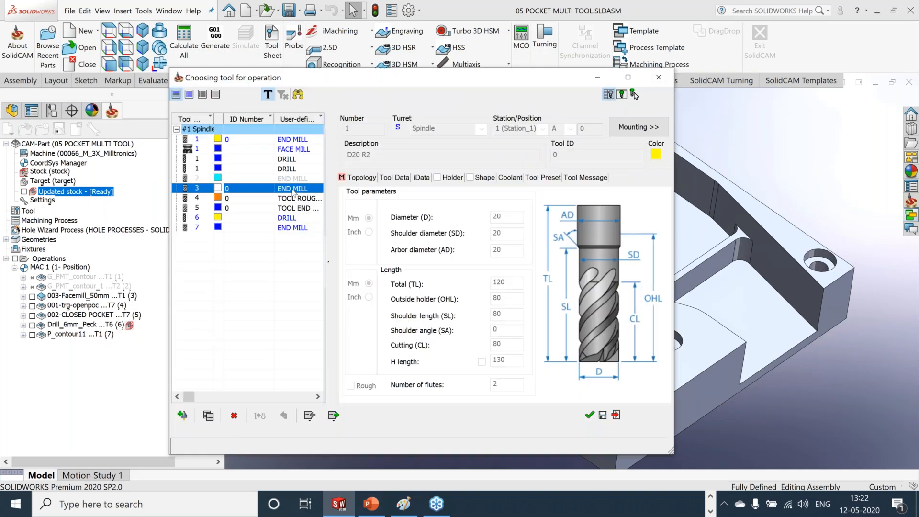
left_click(293, 178)
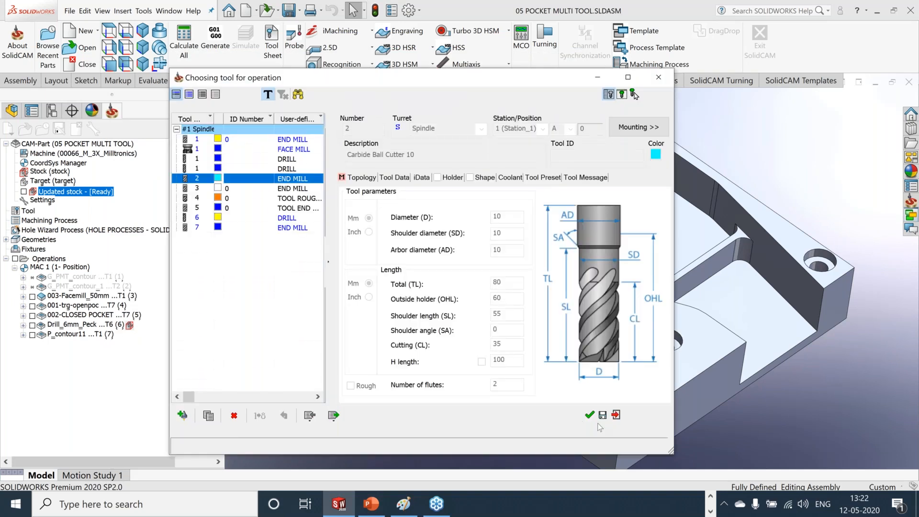
left_click(590, 415)
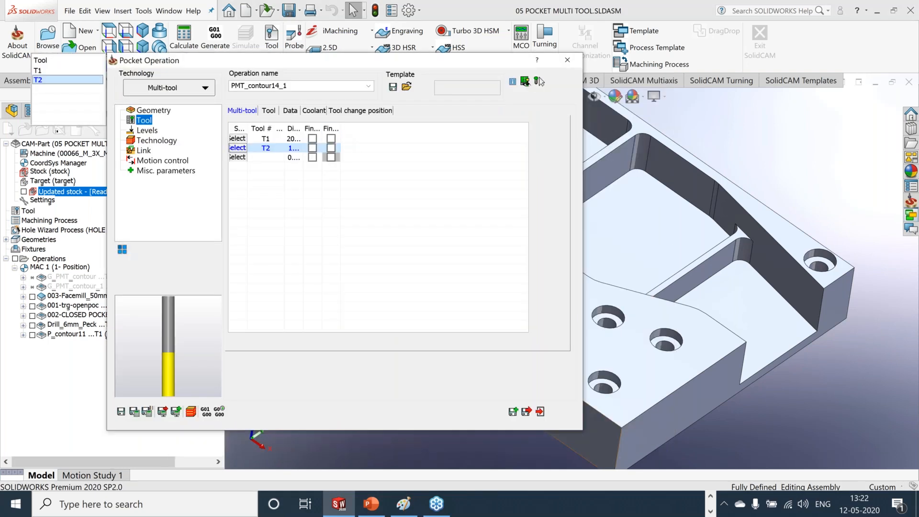
Step: Widen the tool table columns and enable Finish Wall and Finish Floor for the 10 mm tool T2
left_click_drag(340, 132, 400, 132)
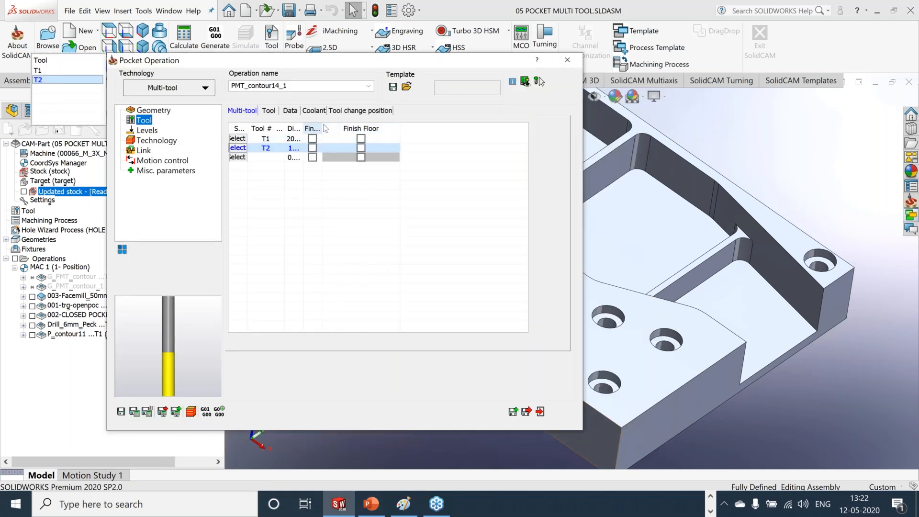
left_click_drag(321, 128, 398, 129)
left_click_drag(303, 128, 346, 128)
left_click(393, 148)
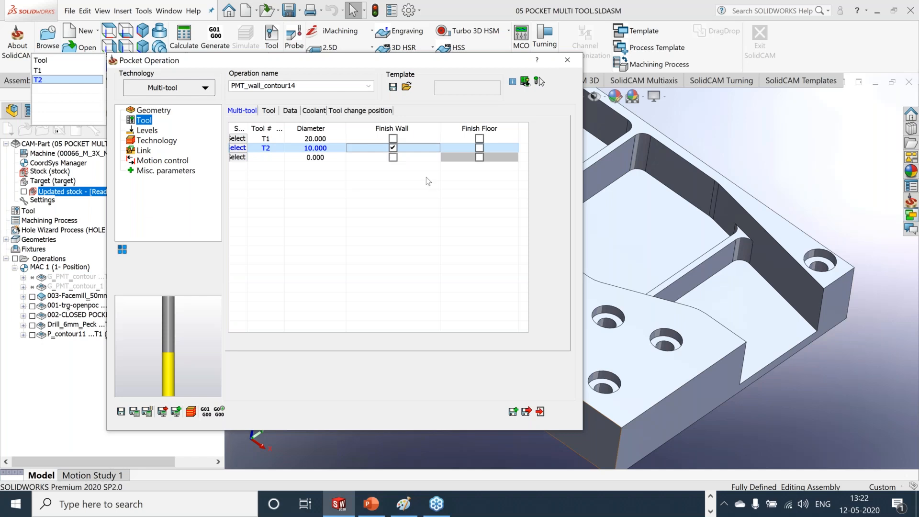
left_click(479, 148)
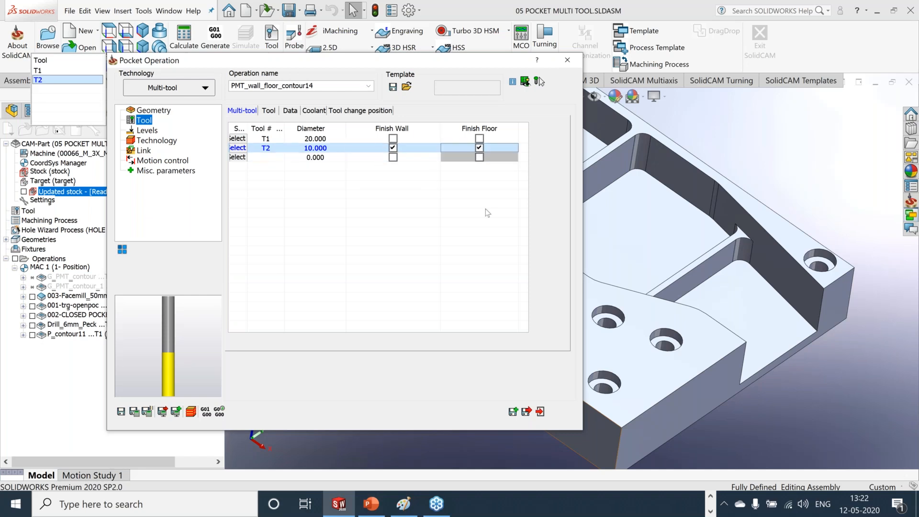
Step: Restrict tool T2 to wall and floor finish only, save and calculate the operation, and close its dialog
left_click(157, 140)
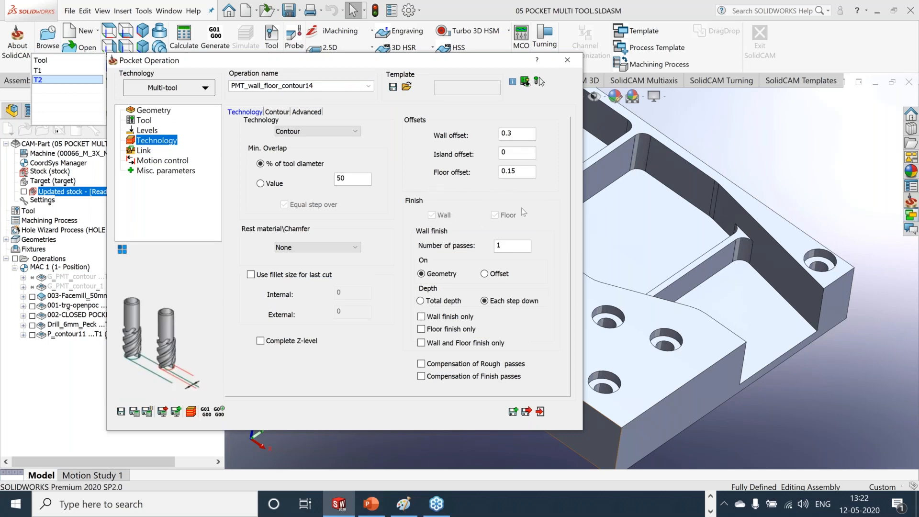
left_click(421, 343)
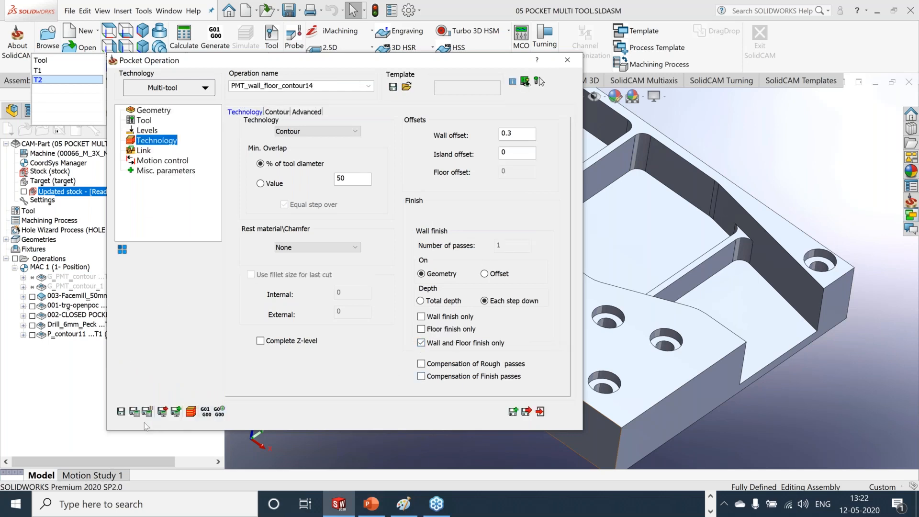
left_click(136, 414)
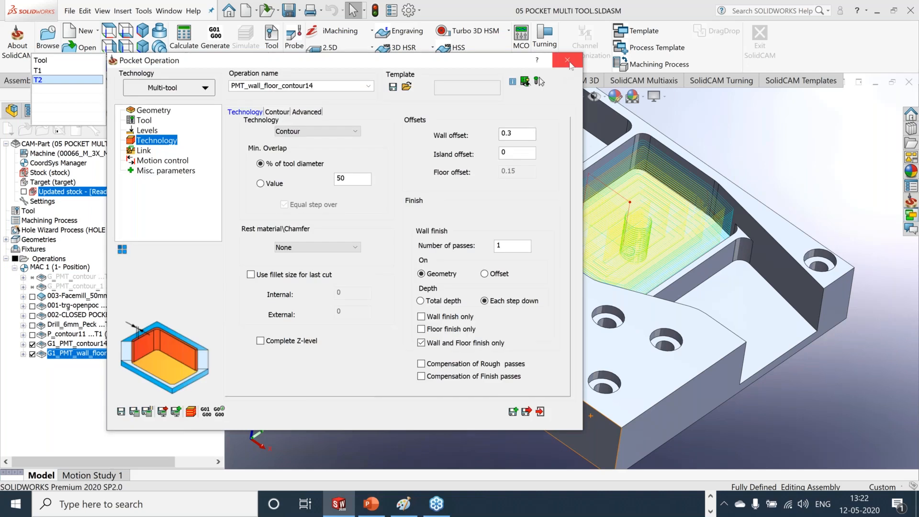
left_click(567, 60)
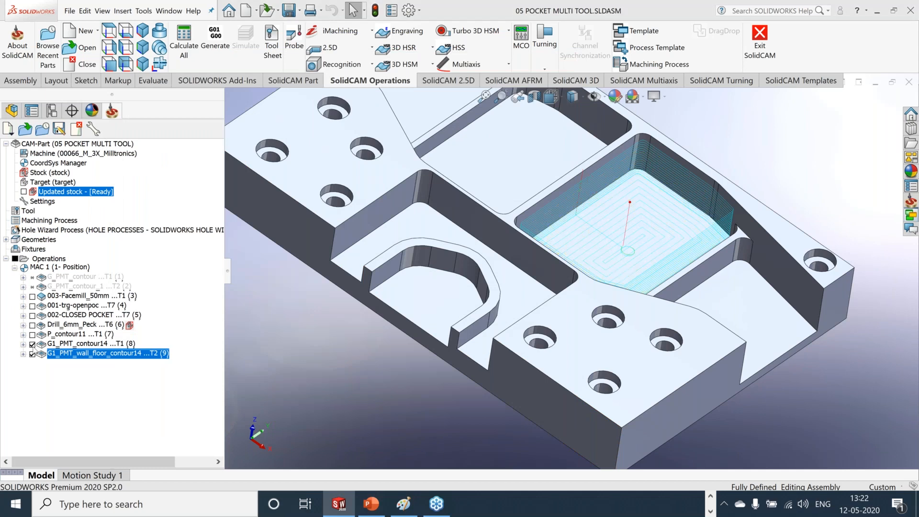
Step: Hide both new toolpaths, show only the T1 contour toolpath to examine its passes in the pocket, and hide it again
left_click(32, 345)
left_click(32, 354)
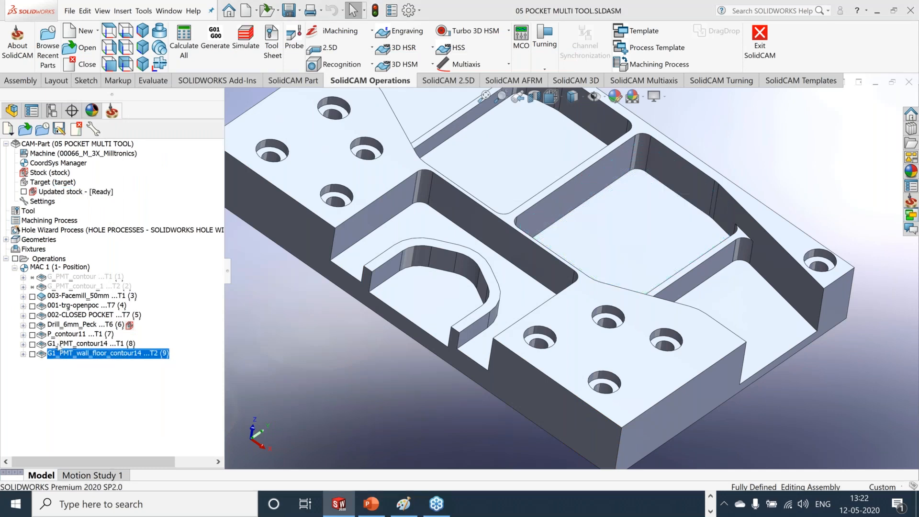
left_click(59, 344)
left_click(33, 345)
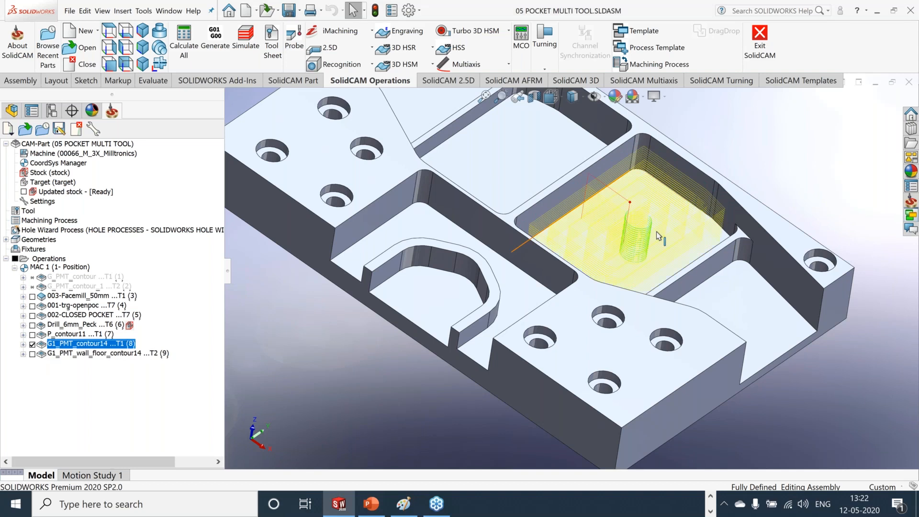
scroll(659, 235, "down", 2)
scroll(659, 236, "down", 2)
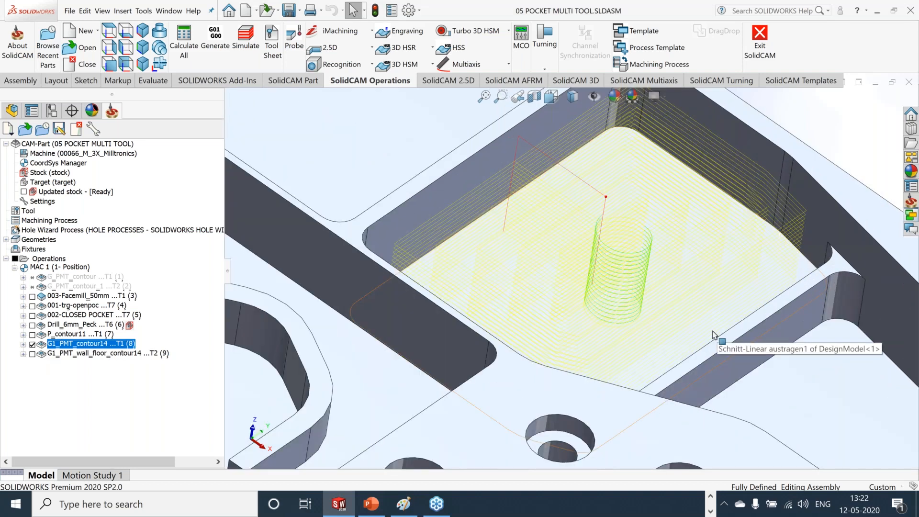
middle_click_drag(713, 334, 713, 330)
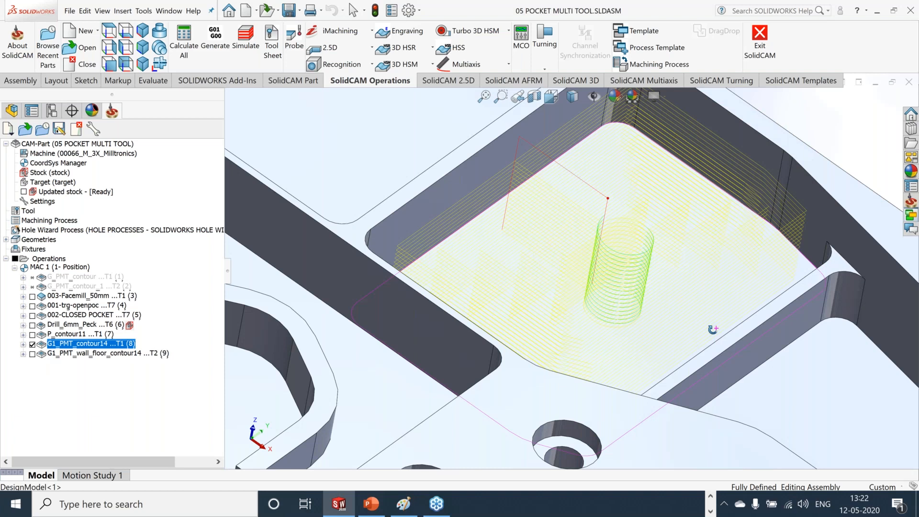
scroll(550, 267, "up", 5)
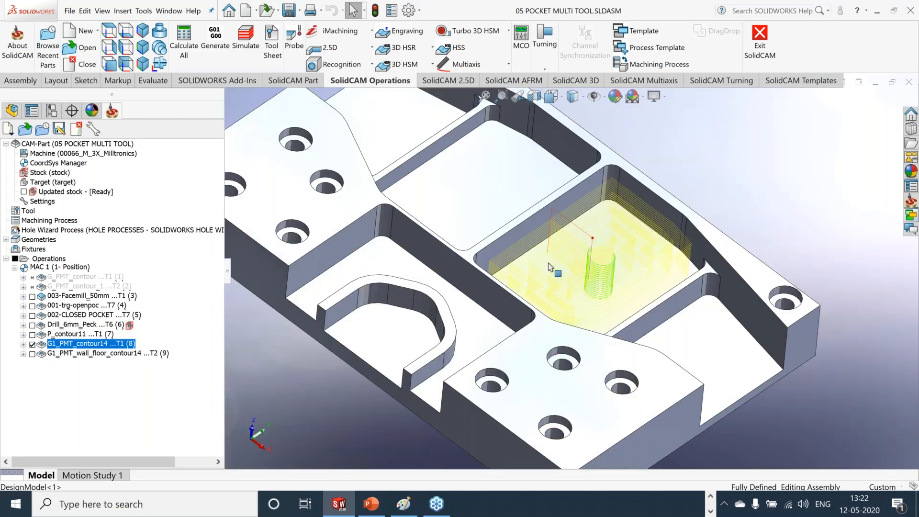
scroll(550, 264, "down", 2)
left_click(32, 344)
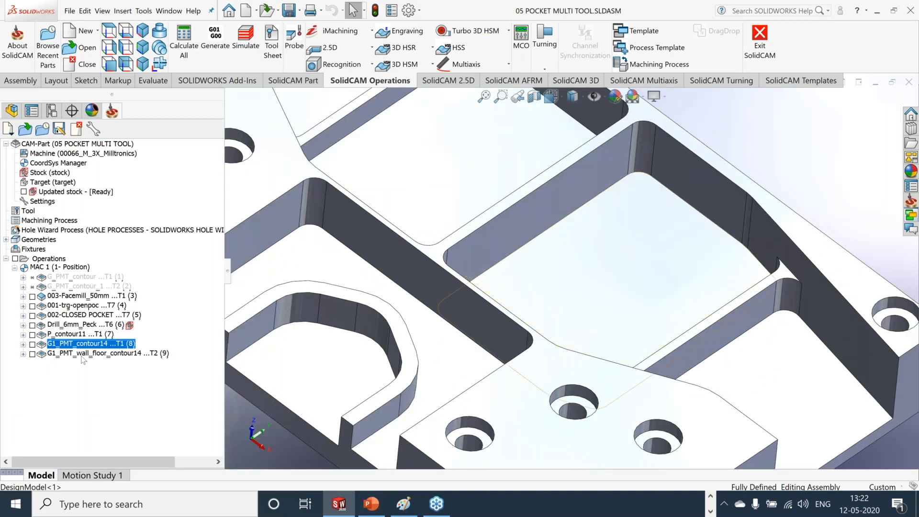
Step: Show only the T2 wall and floor toolpath, examine its finishing passes in the pocket, and hide it again
left_click(81, 354)
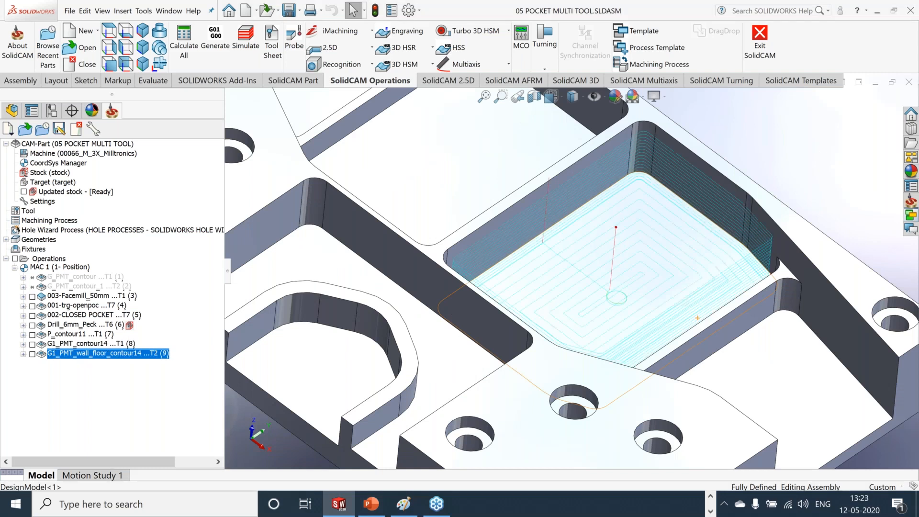
middle_click_drag(680, 307, 635, 230)
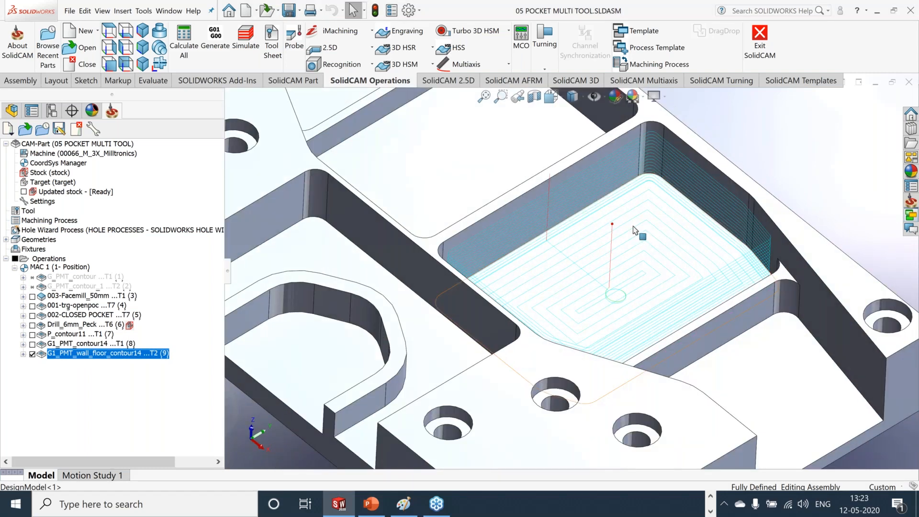
scroll(634, 231, "down", 2)
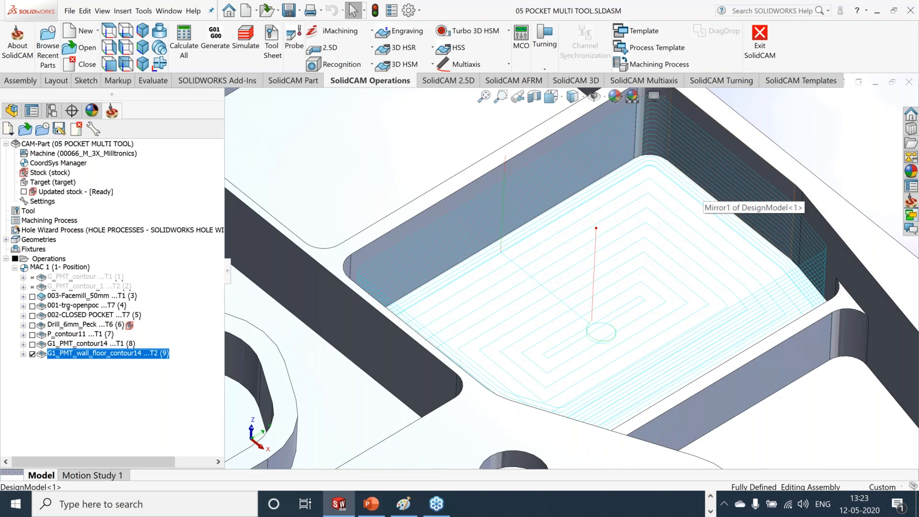
left_click(32, 355)
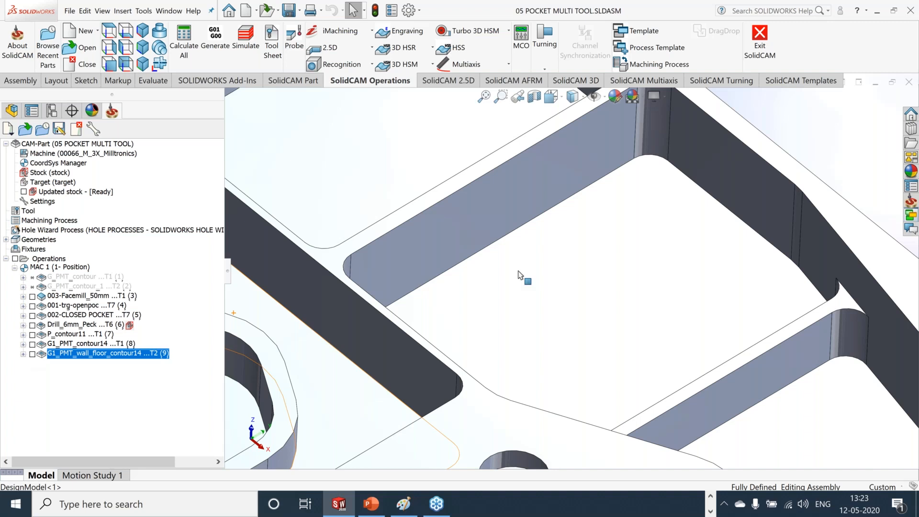
Step: Open the P_contour11 pocket operation for editing, show its contour11 geometry on the open pocket, and close the geometry preview
scroll(661, 279, "up", 3)
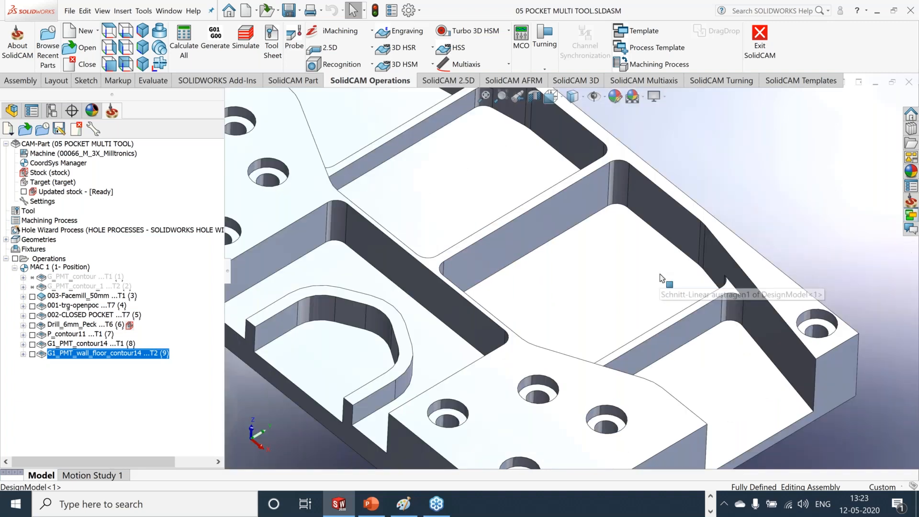
scroll(661, 278, "up", 2)
scroll(661, 278, "up", 4)
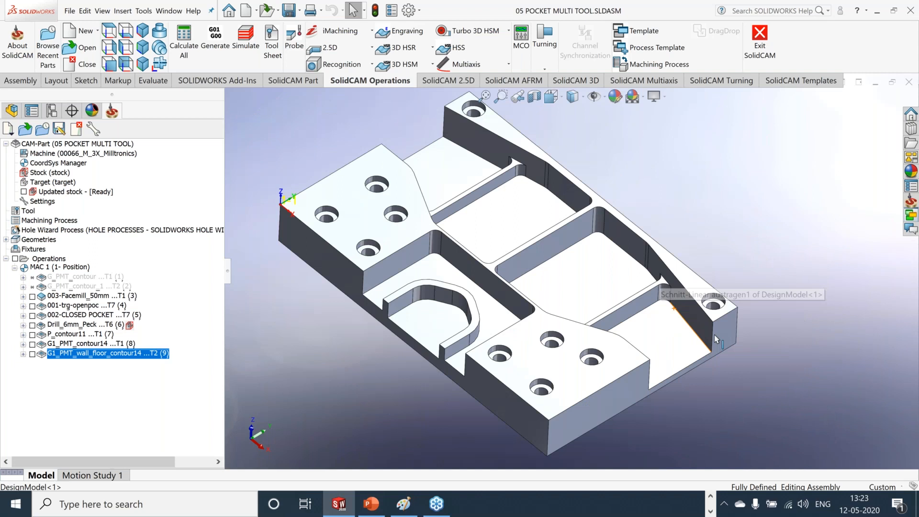
scroll(633, 335, "up", 1)
scroll(635, 326, "down", 7)
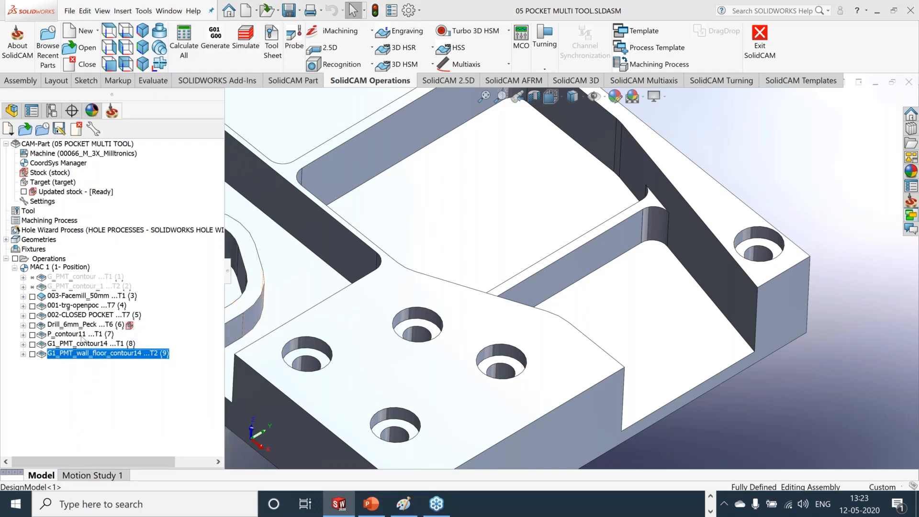
double_click(81, 336)
right_click(82, 335)
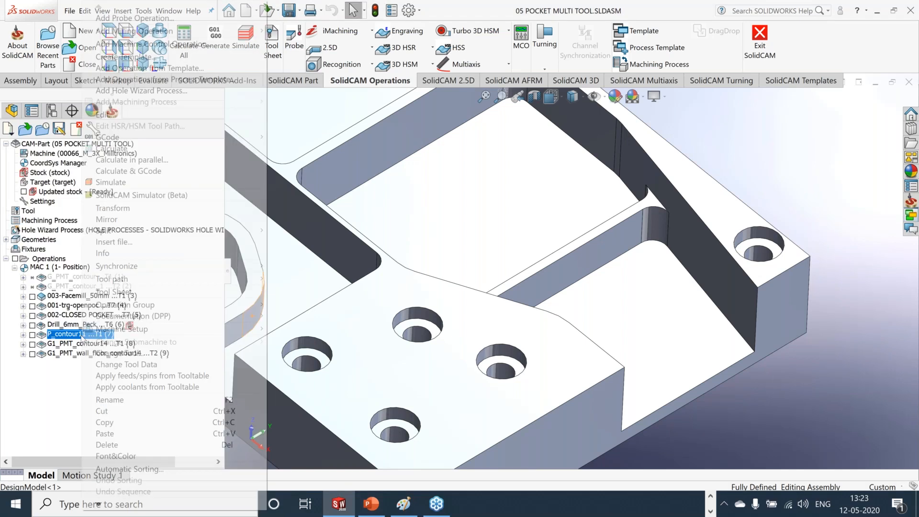
left_click(129, 116)
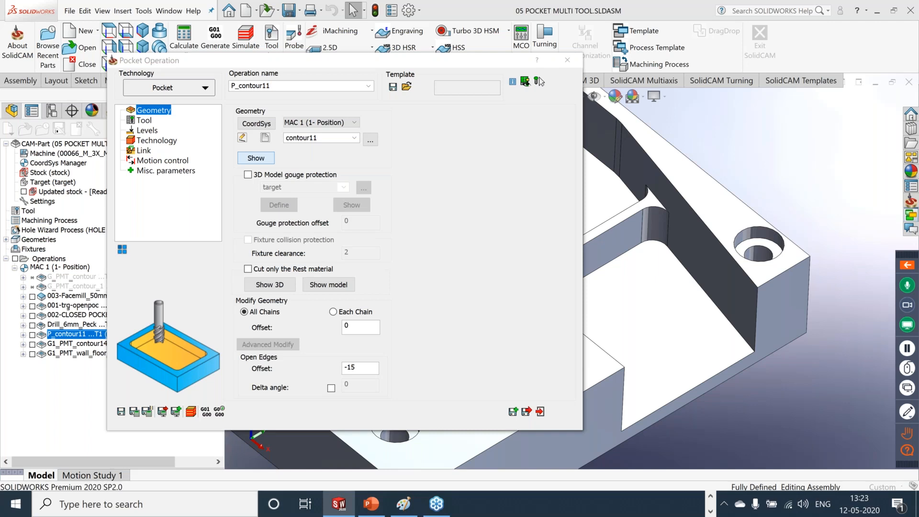
scroll(741, 364, "down", 3)
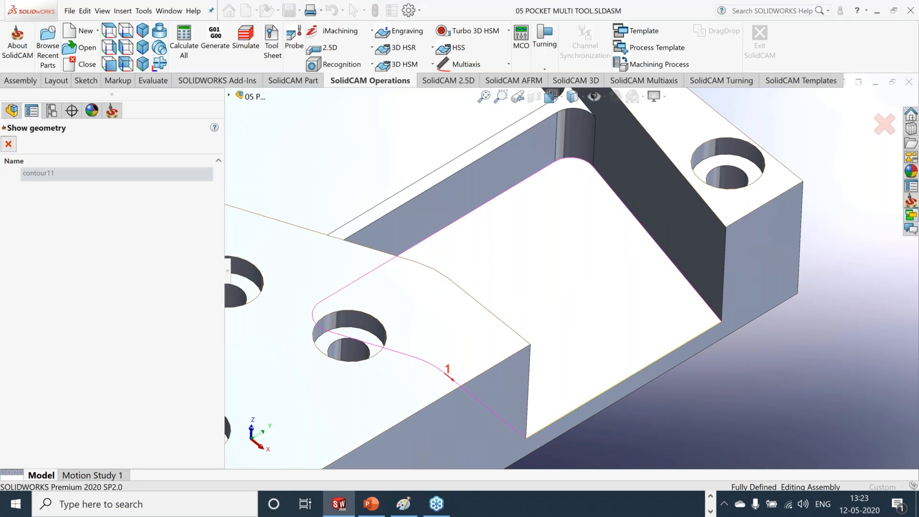
left_click(9, 143)
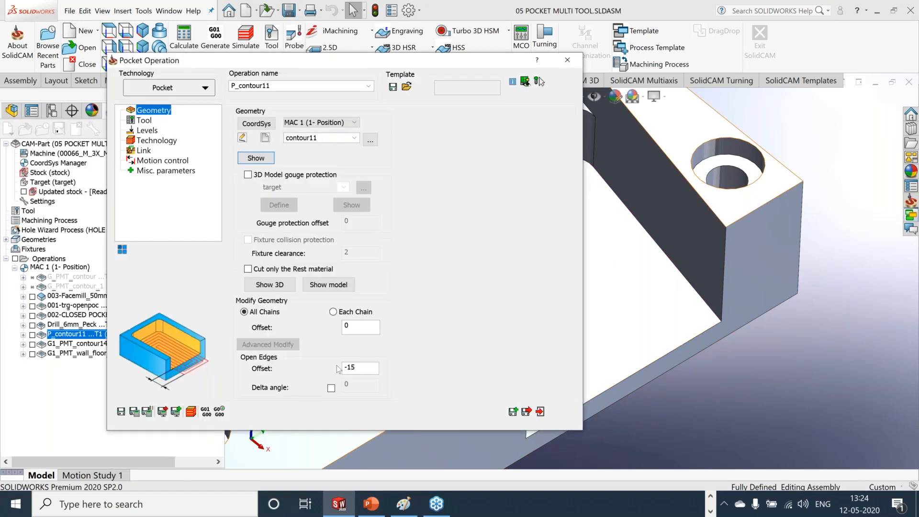
Step: Try an Open Edges offset of -10 and 3D Model gouge protection in the pocket operation
left_click_drag(347, 368, 383, 368)
type("10")
left_click_drag(374, 372, 325, 368)
left_click(369, 370)
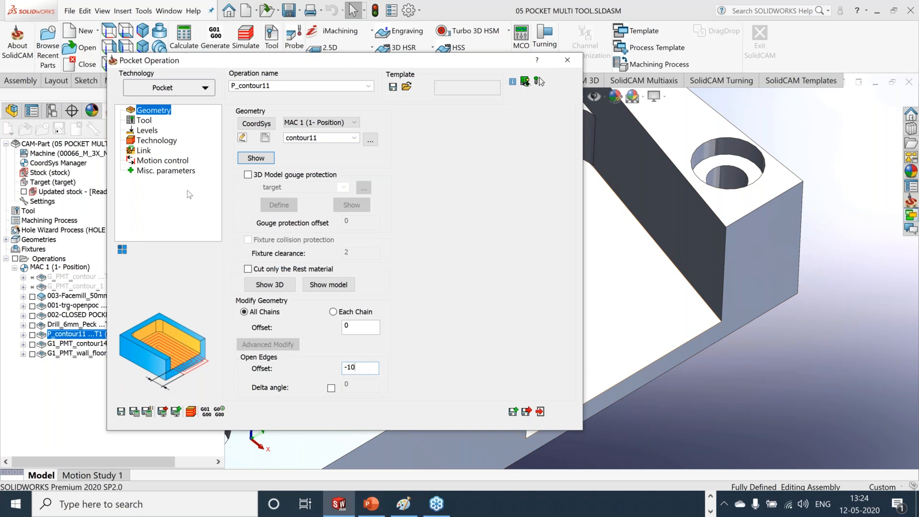
left_click(248, 174)
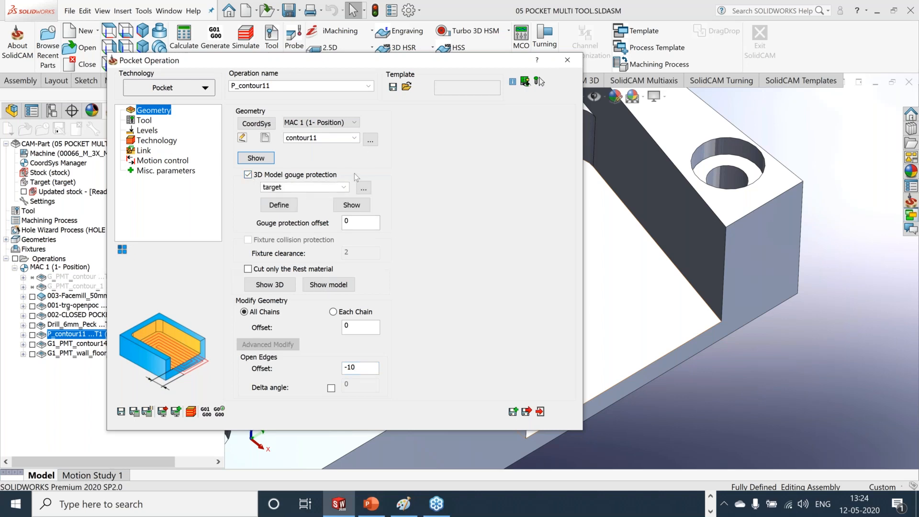
left_click(248, 175)
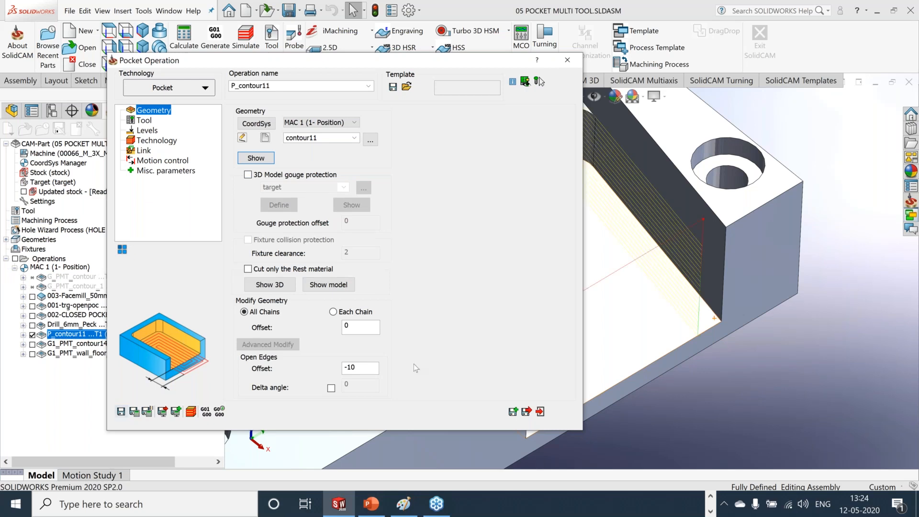
Step: Set the Open Edges offset to -15 and exit the pocket operation
left_click_drag(352, 369, 376, 369)
type("5")
left_click(540, 412)
left_click(540, 411)
Step: Examine how the P_contour11 toolpath runs along the pocket's open edge, in a tilted view and a zoomed view from above
middle_click_drag(822, 305, 850, 364)
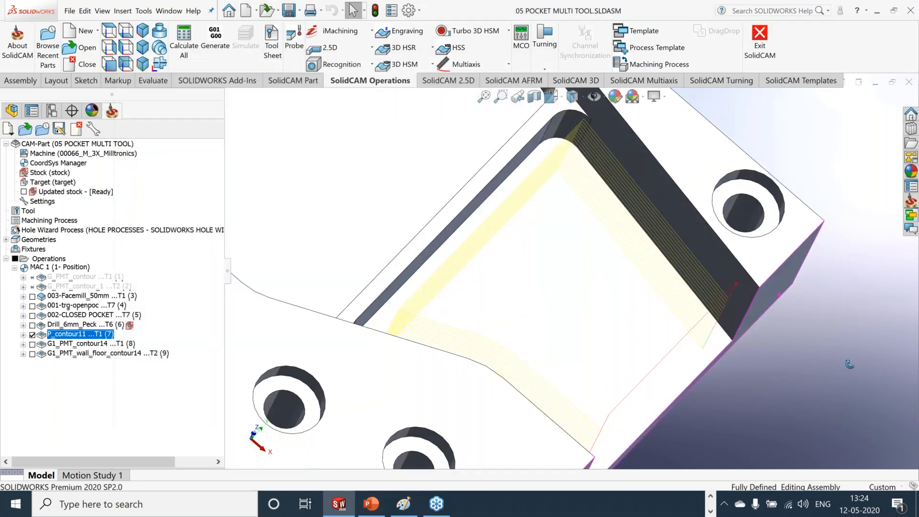
scroll(705, 299, "down", 5)
scroll(704, 306, "up", 5)
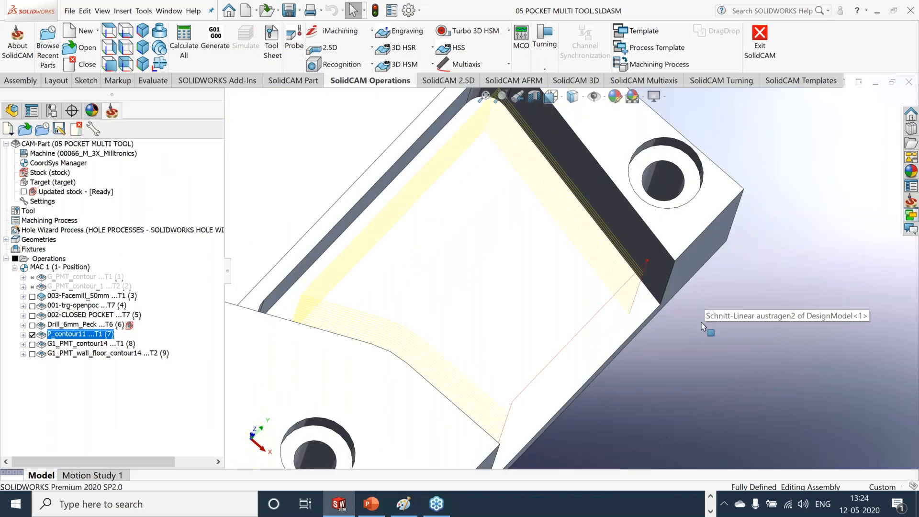
left_click(108, 29)
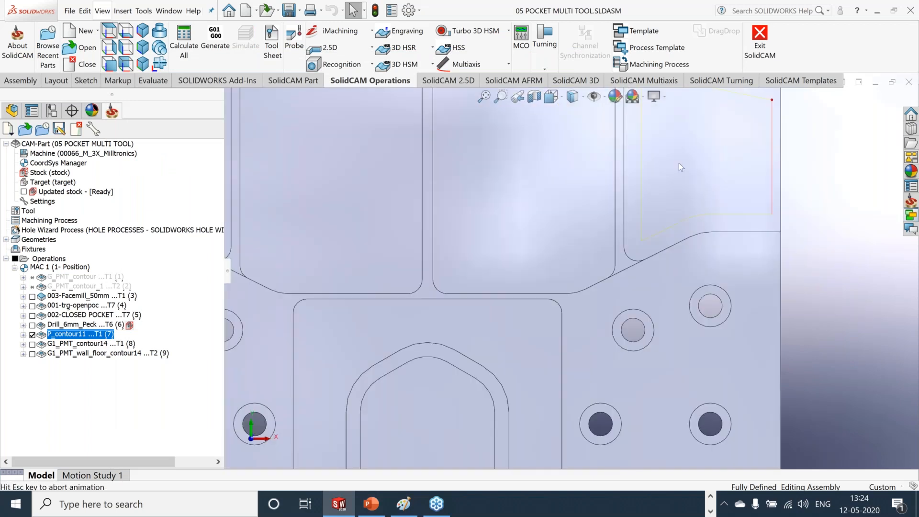
scroll(678, 163, "down", 4)
scroll(671, 254, "down", 4)
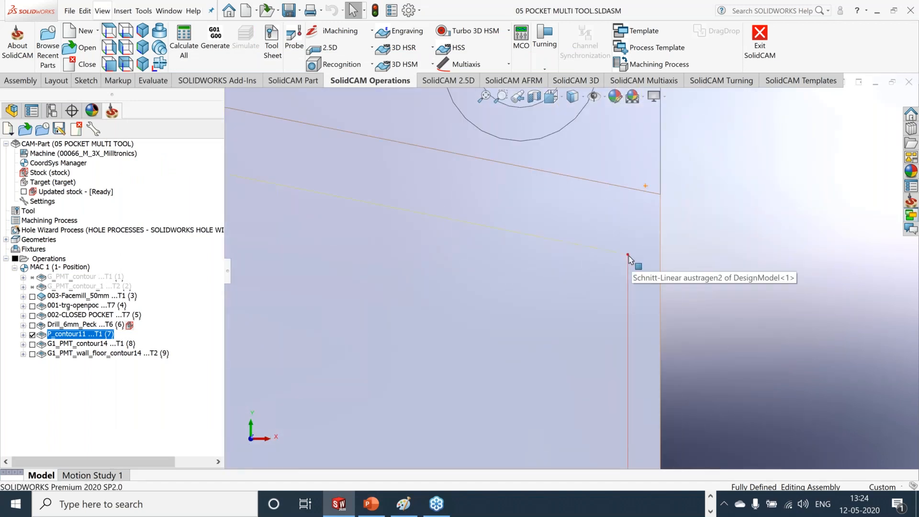
Step: Reopen the P_contour11 operation to check its Open Edges offset and close it without changes
right_click(67, 335)
left_click(120, 116)
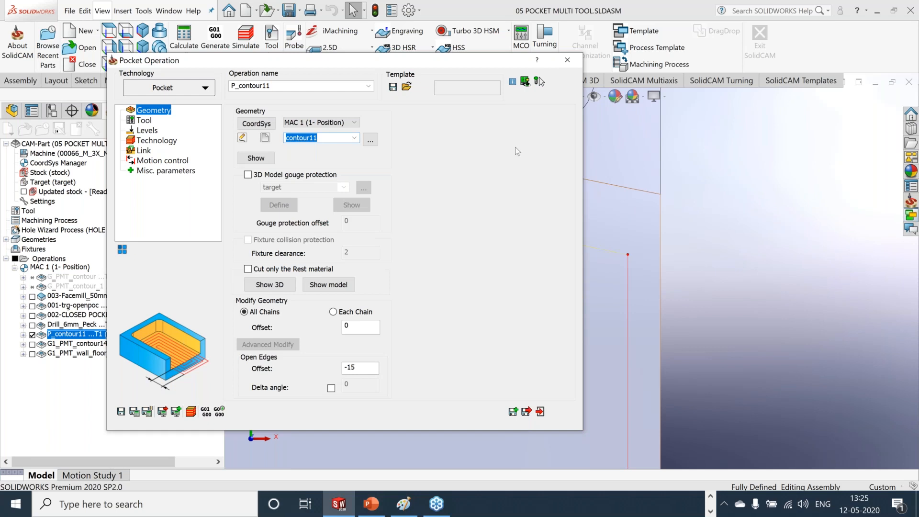
left_click(569, 62)
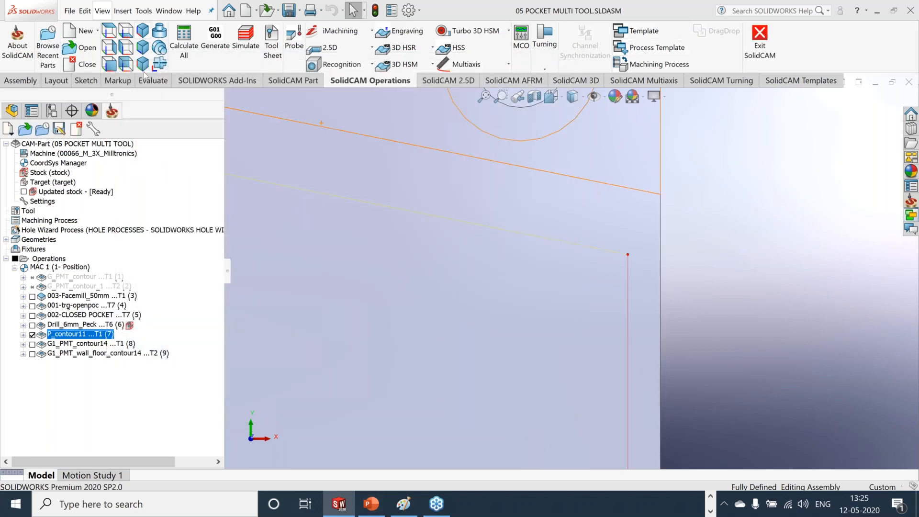
Step: Restore the isometric view, hide the P_contour11 toolpath, and close the CAM-Part
left_click(142, 29)
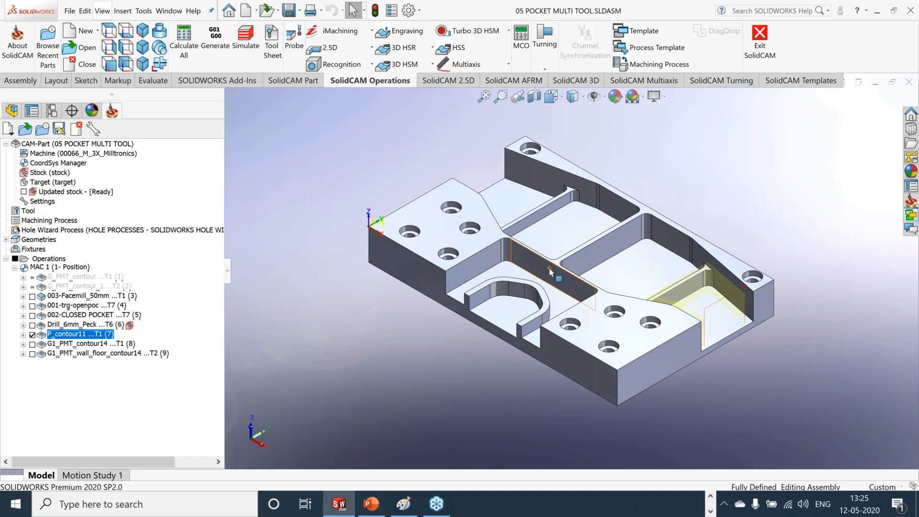
left_click(32, 335)
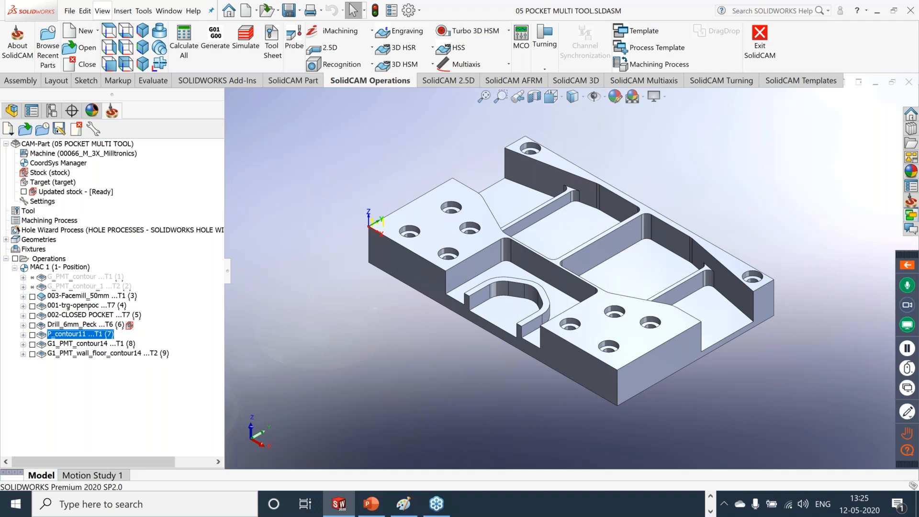
middle_click_drag(733, 192, 748, 180)
scroll(732, 196, "down", 2)
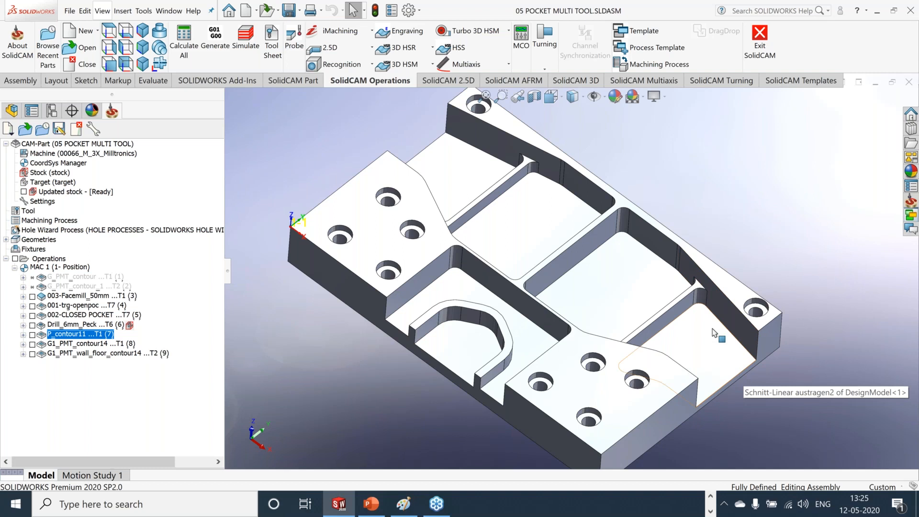
scroll(745, 191, "up", 1)
mouse_move(736, 225)
middle_mouse_down()
mouse_move(737, 182)
mouse_move(744, 212)
middle_mouse_up()
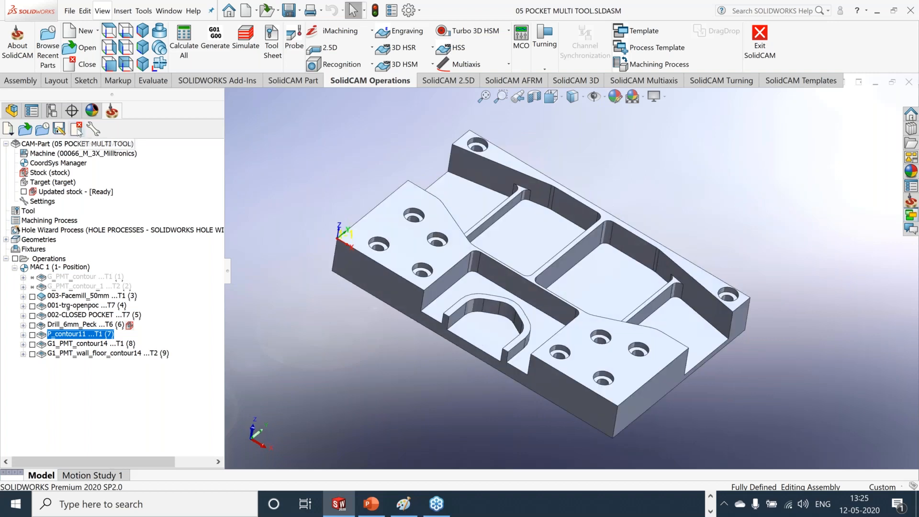
left_click(79, 133)
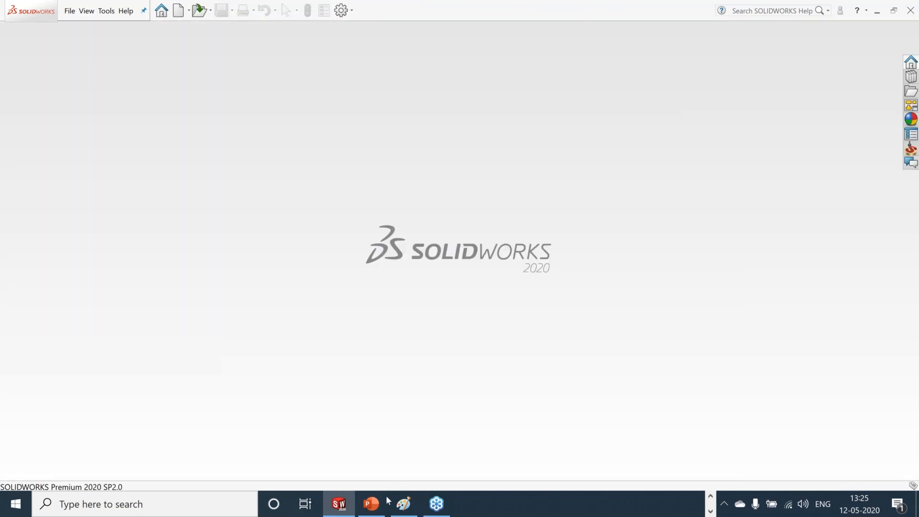
Step: Switch to the PowerPoint presentation and advance the slide show past the iMachining title slide to the Multi-tool slide
left_click(377, 505)
left_click(773, 484)
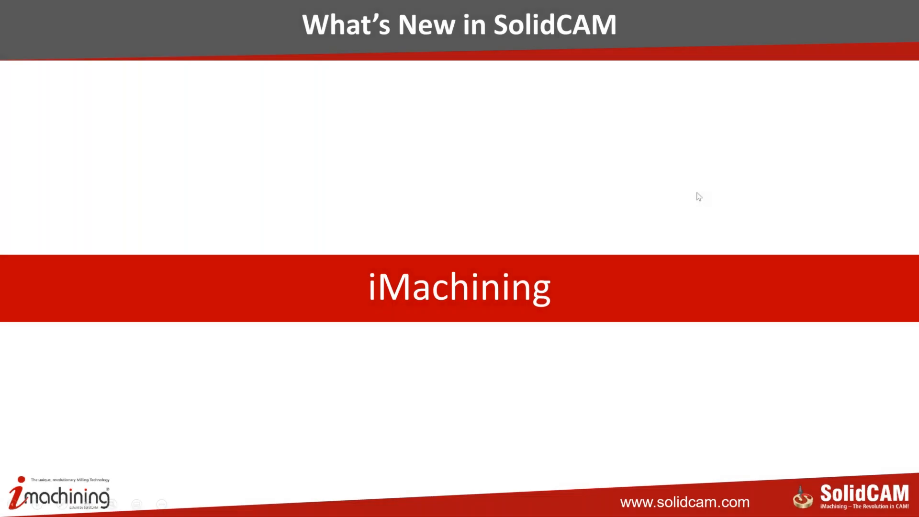
left_click(697, 193)
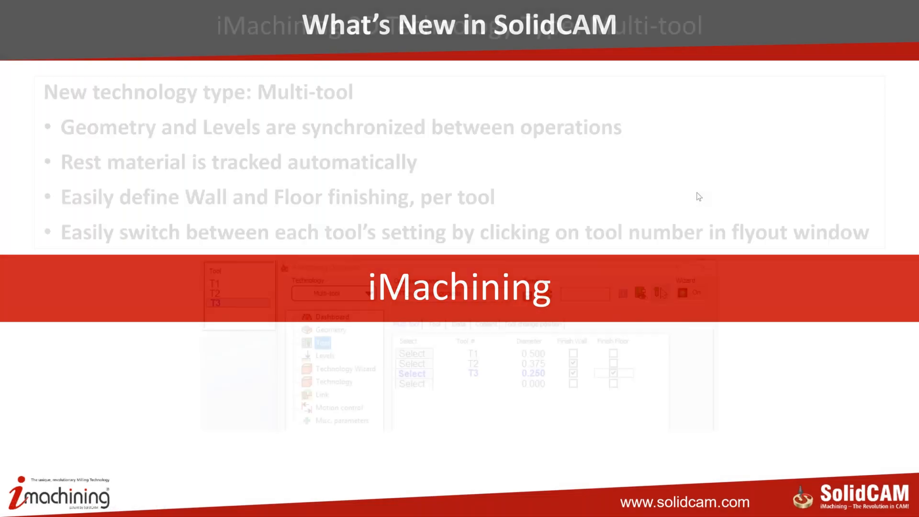
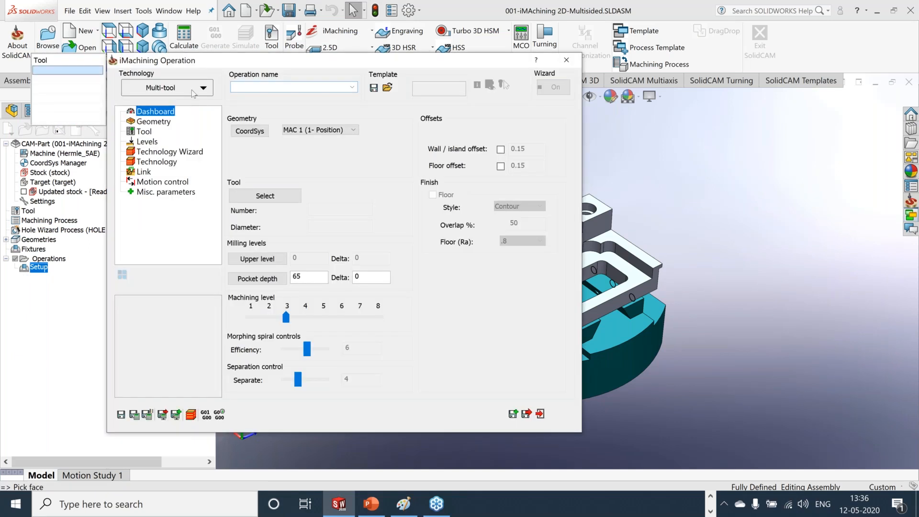
Step: Set the iMachining operation's technology to iRough and open its geometry settings
left_click(193, 92)
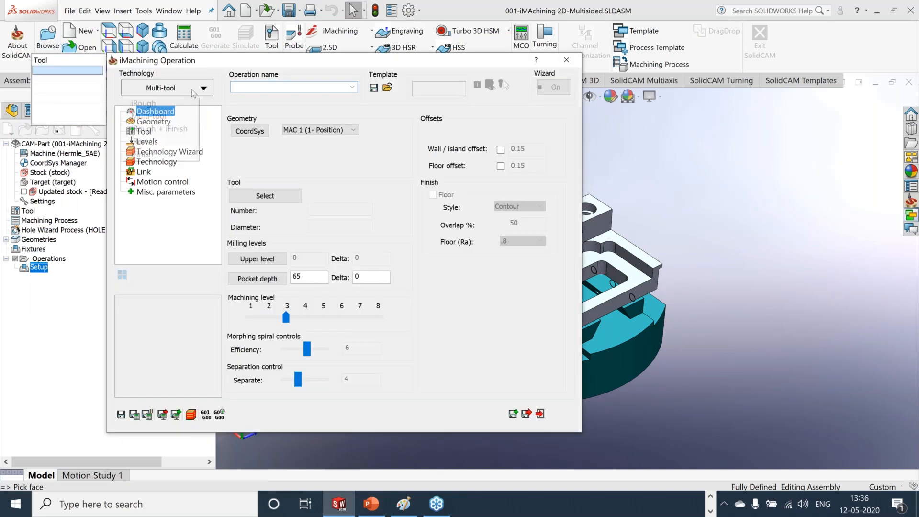
left_click(166, 104)
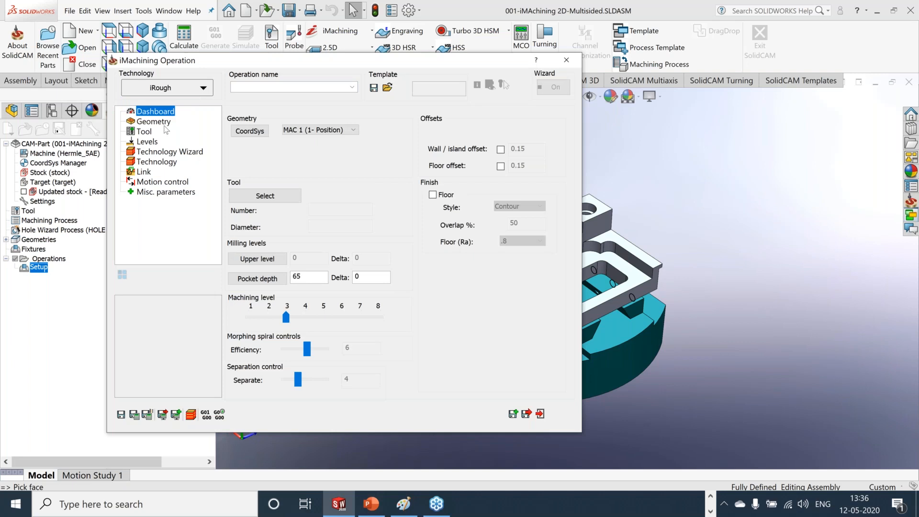
left_click(163, 124)
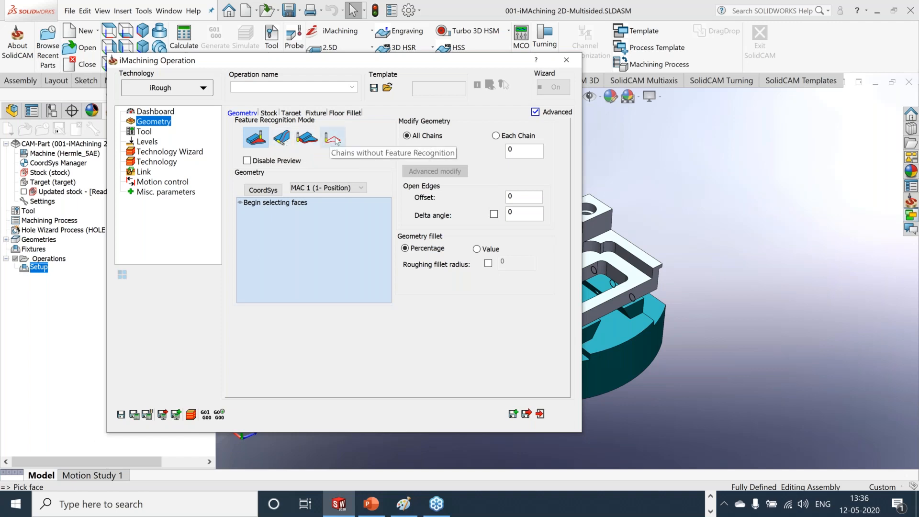
Step: Collapse the iMachining operation dialog and examine the multi-sided part and its fixture from the opposite side
double_click(458, 67)
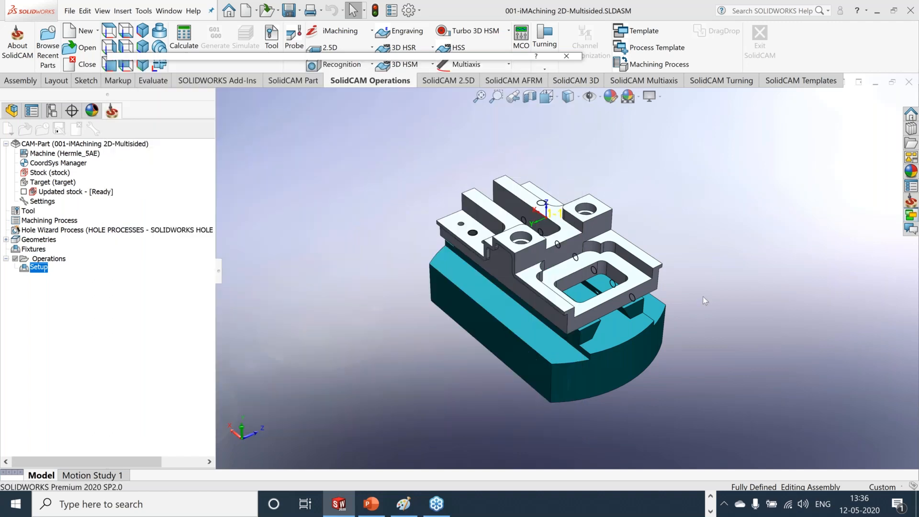
scroll(612, 284, "up", 1)
scroll(569, 257, "down", 3)
scroll(639, 289, "up", 3)
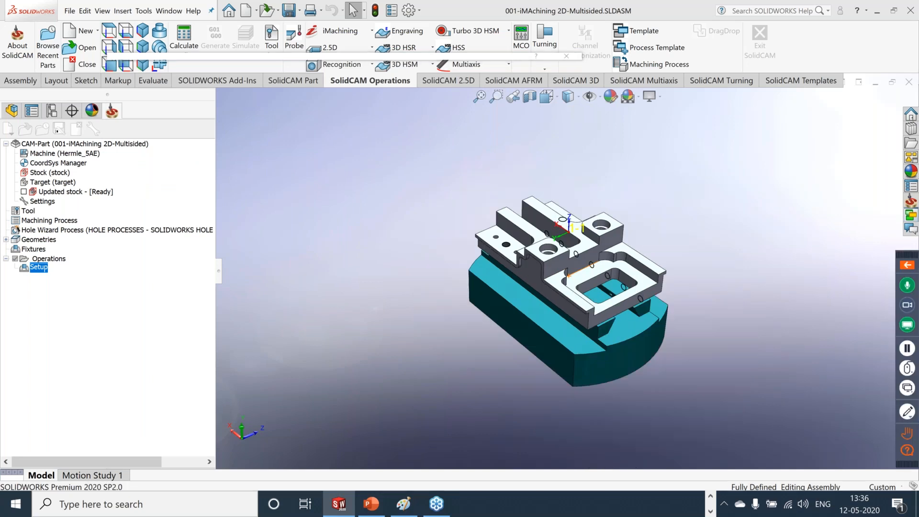
middle_click_drag(570, 276, 814, 335)
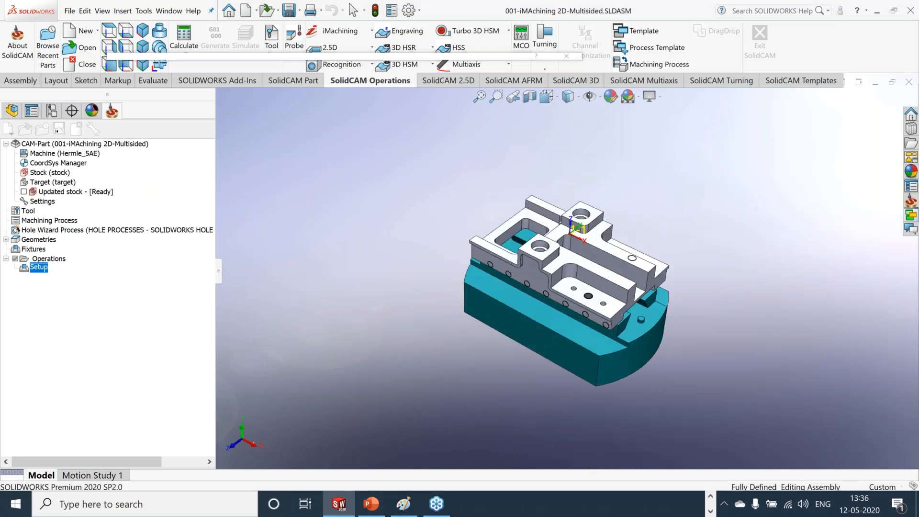
scroll(601, 249, "down", 1)
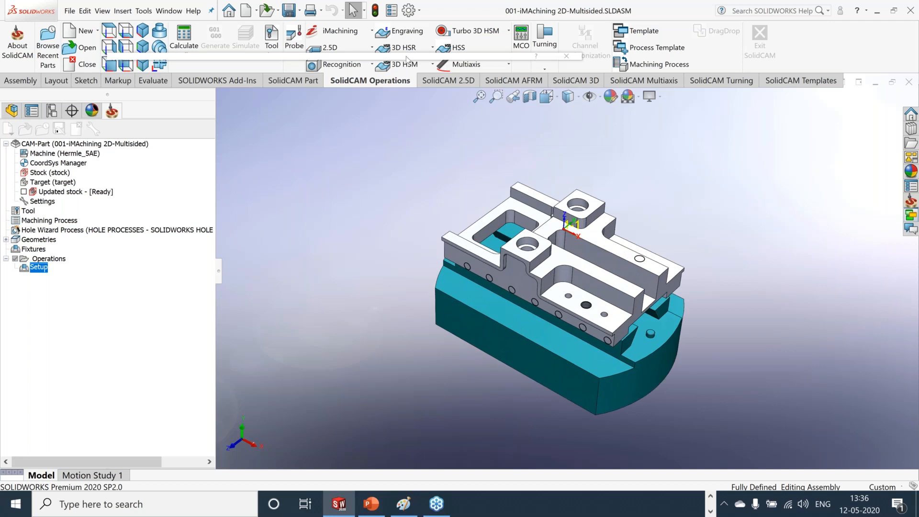
Step: Define the iRough geometry by outside feature recognition and assign tool 2, the 20 mm end mill
mouse_move(402, 58)
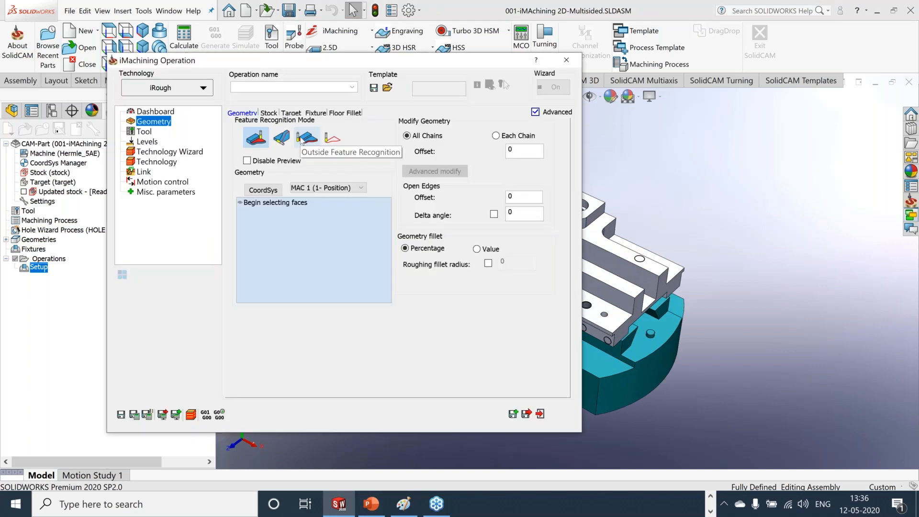
left_click(302, 139)
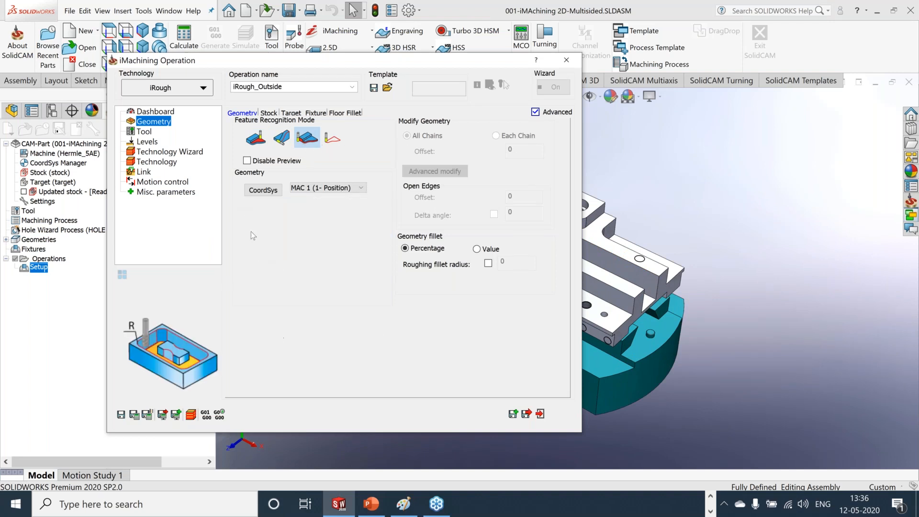
left_click(144, 132)
left_click(313, 285)
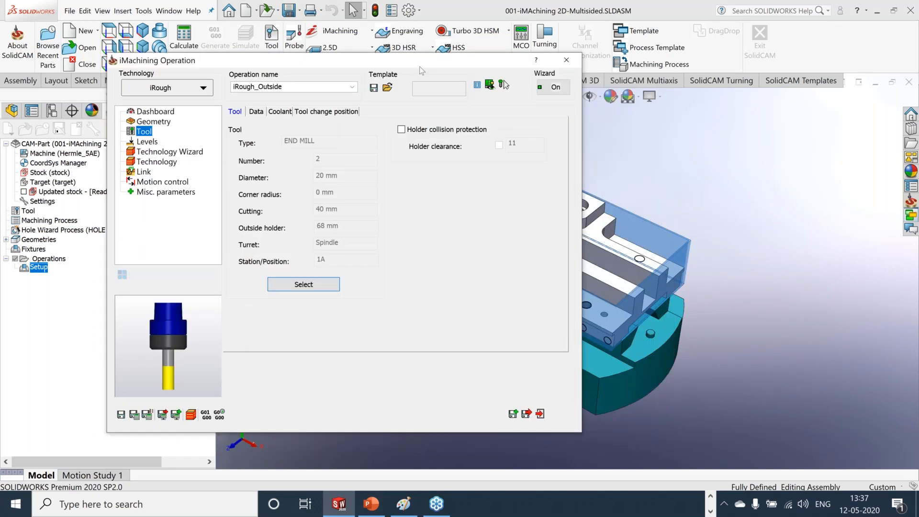
Step: Collapse the iMachining operation dialog and examine the previewed outside machining volume around the part
double_click(420, 66)
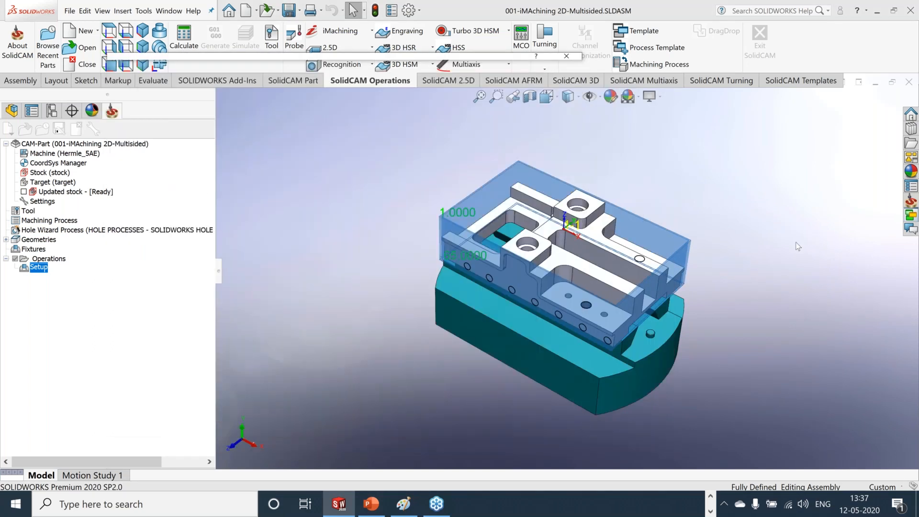
middle_click_drag(817, 223, 794, 225)
scroll(577, 193, "down", 2)
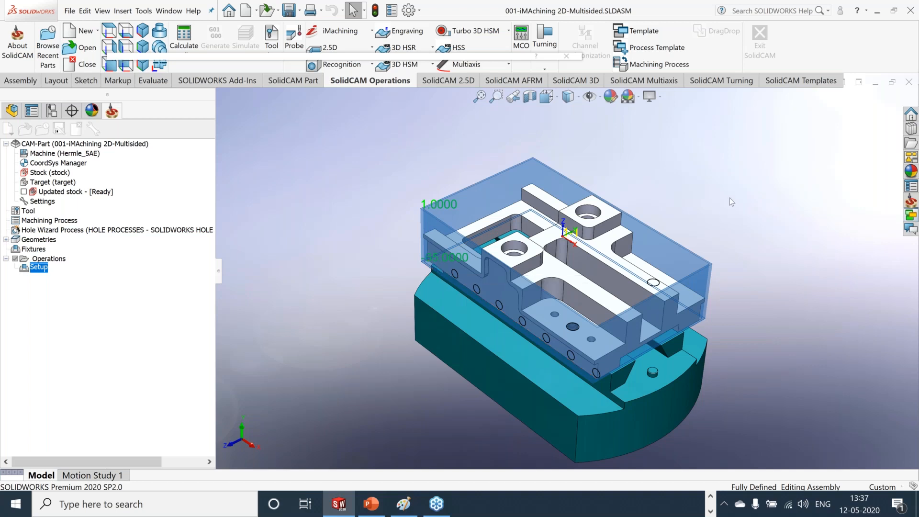
mouse_move(732, 199)
middle_mouse_down()
mouse_move(738, 247)
mouse_move(737, 216)
middle_mouse_up()
scroll(656, 221, "down", 3)
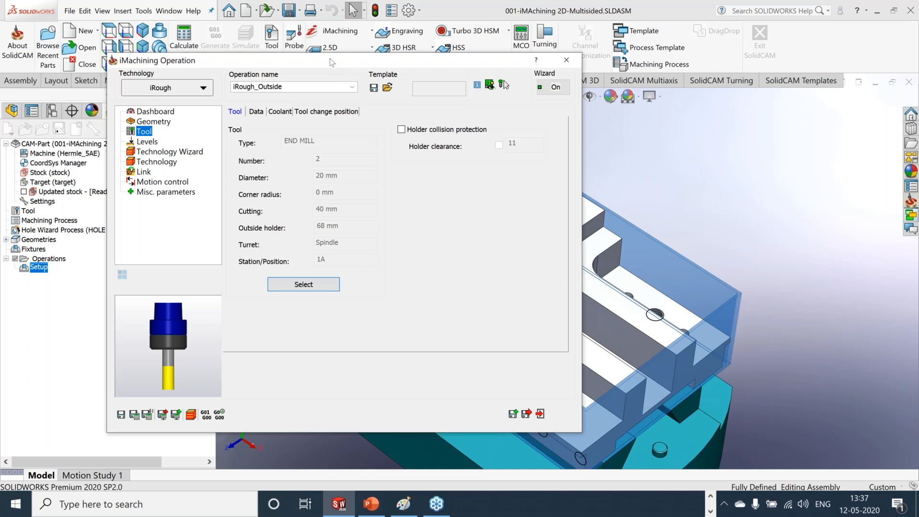
Step: Check the levels and technology wizard cutting conditions, then save and calculate the iRough_Outside operation and close it
left_click(147, 142)
left_click(165, 152)
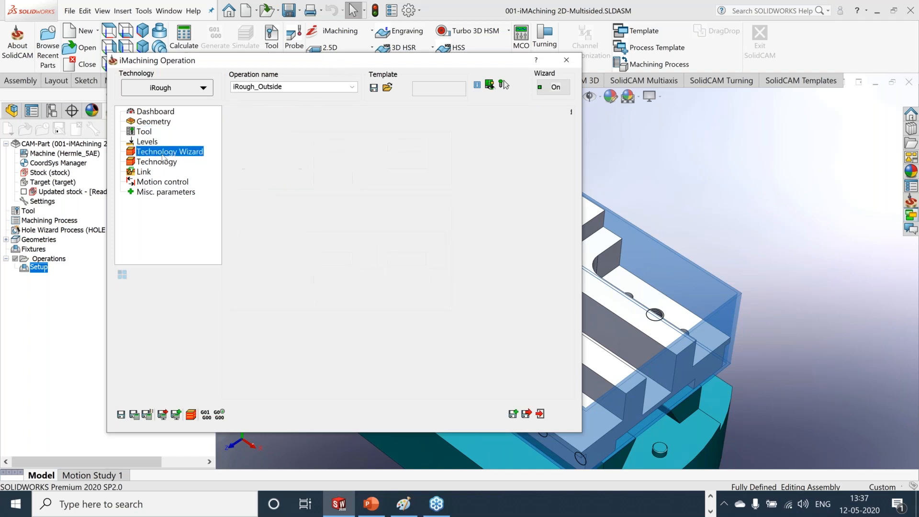
left_click(135, 414)
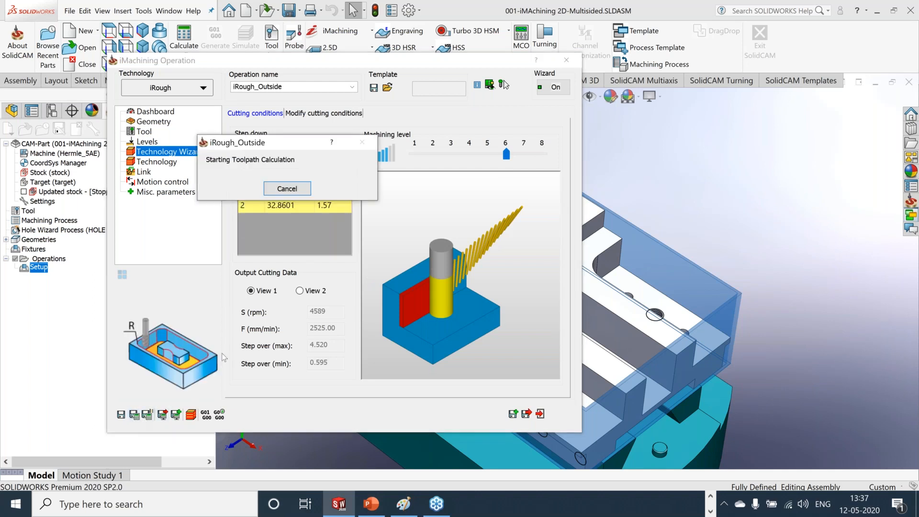
left_click(540, 414)
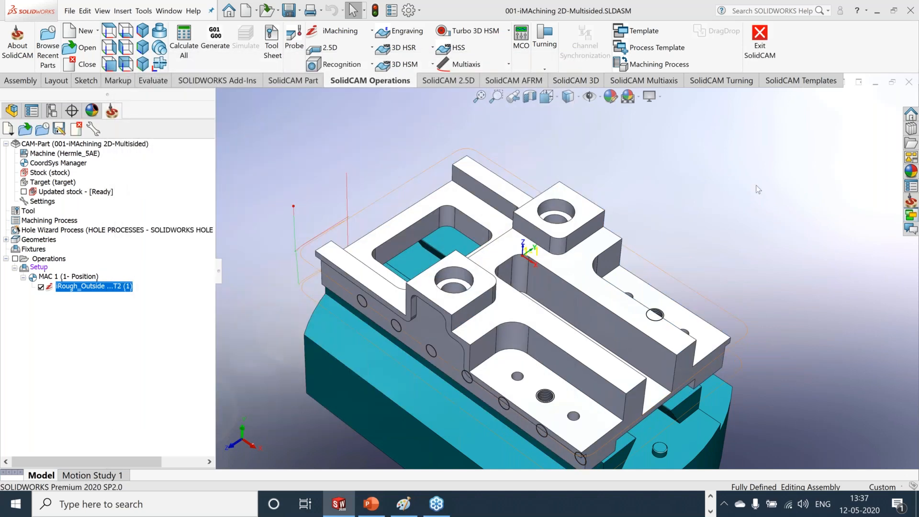
Step: Simulate the iRough_Outside operation in SolidVerify at increased speed and exit the simulation
right_click(122, 286)
left_click(176, 181)
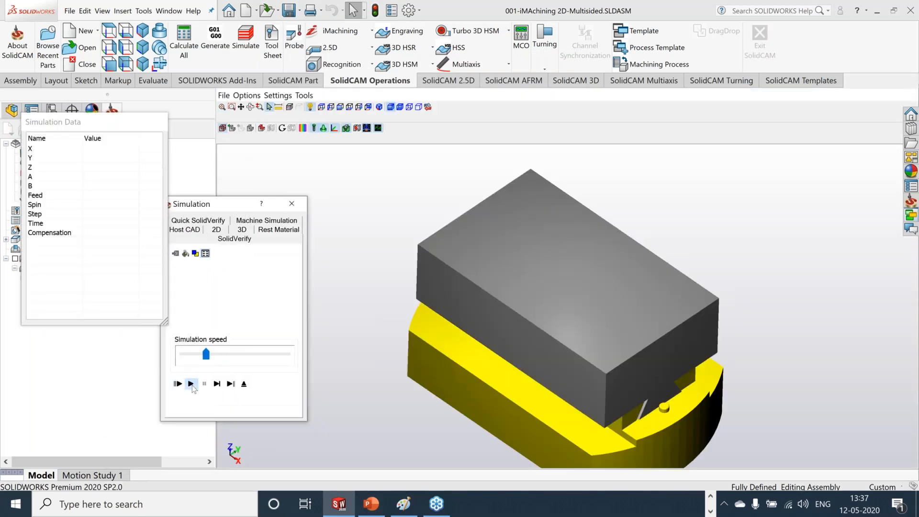
left_click(191, 384)
left_click(252, 356)
left_click(259, 358)
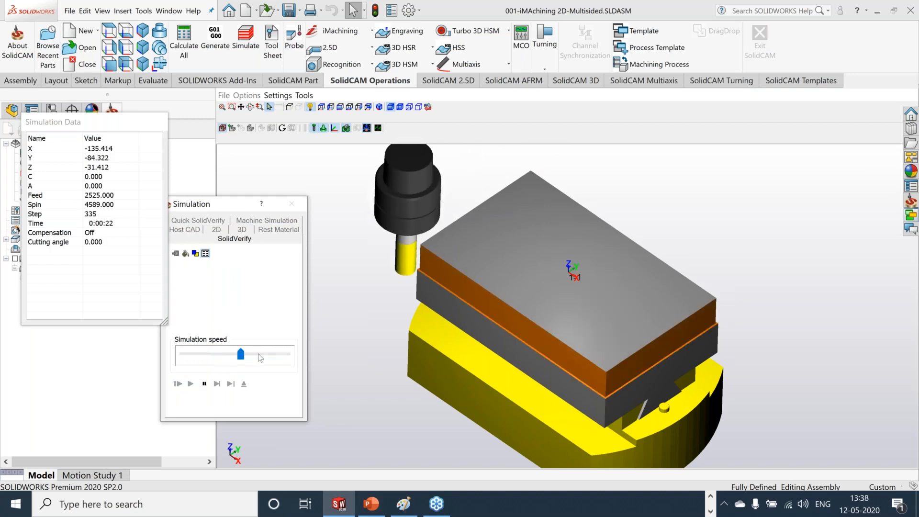
left_click(272, 359)
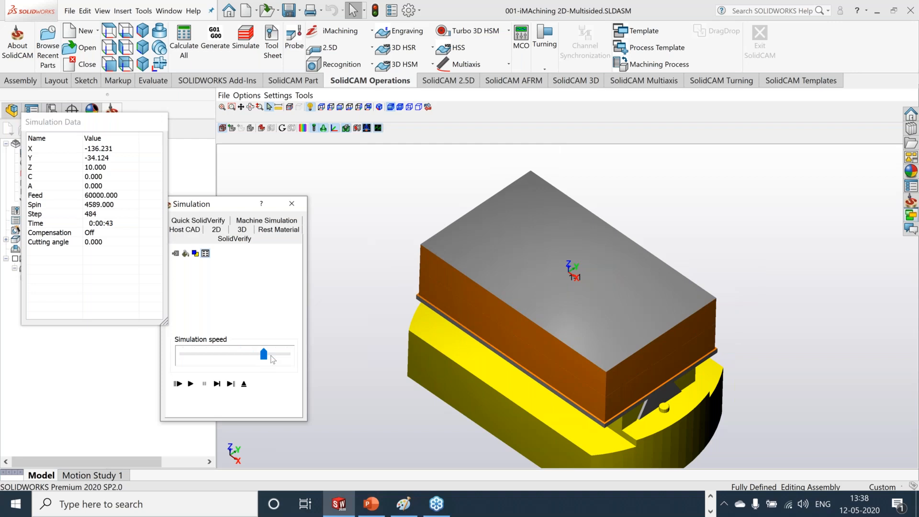
left_click(245, 386)
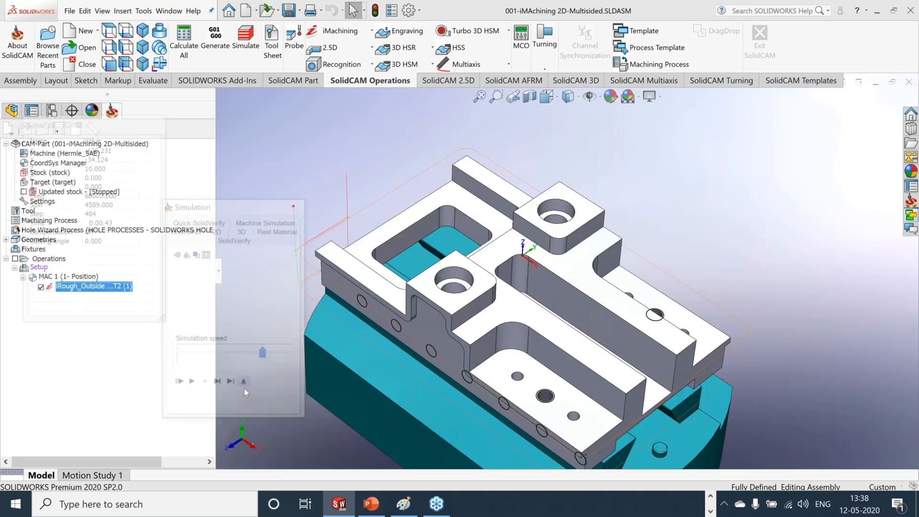
Step: Add a new 2D iMachining operation with the iRough technology and open its geometry settings
left_click(364, 32)
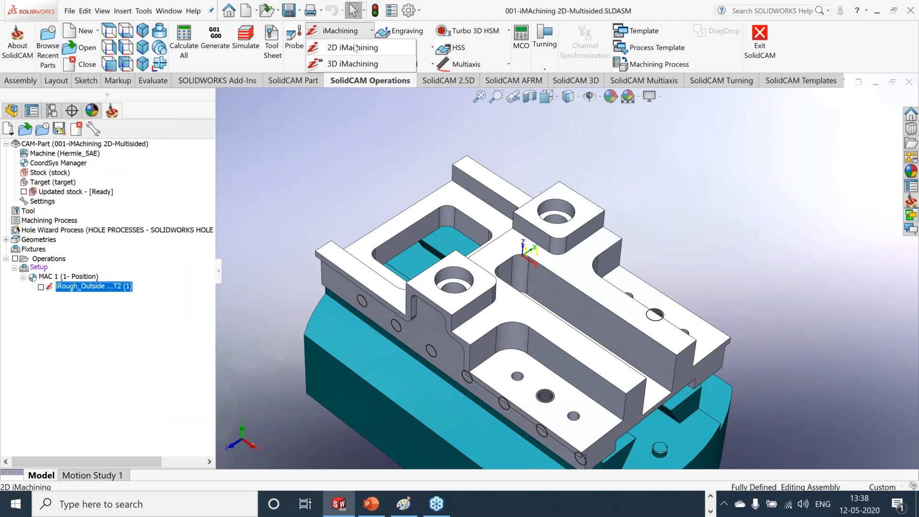
left_click(355, 46)
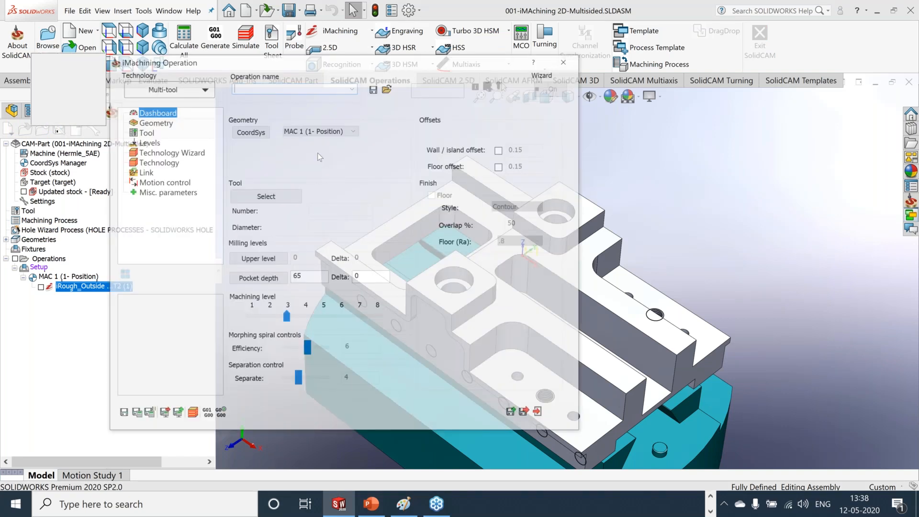
left_click(193, 89)
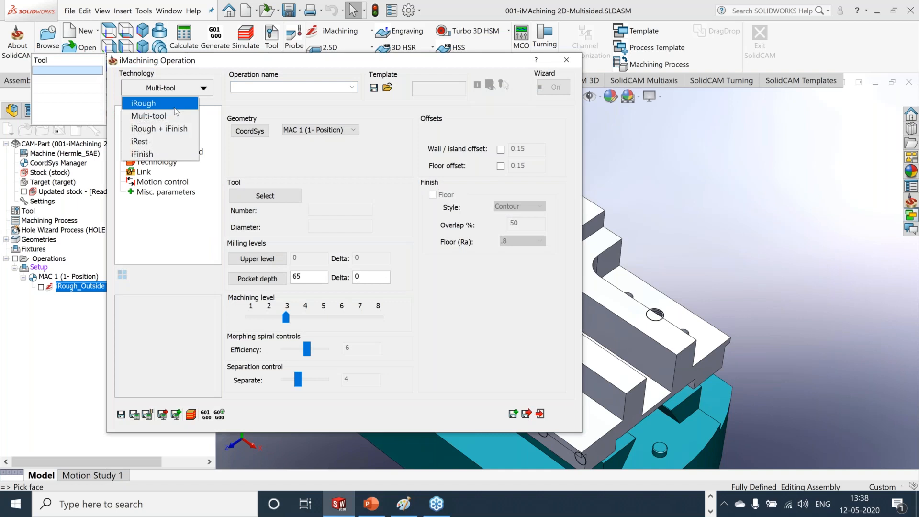
left_click(176, 108)
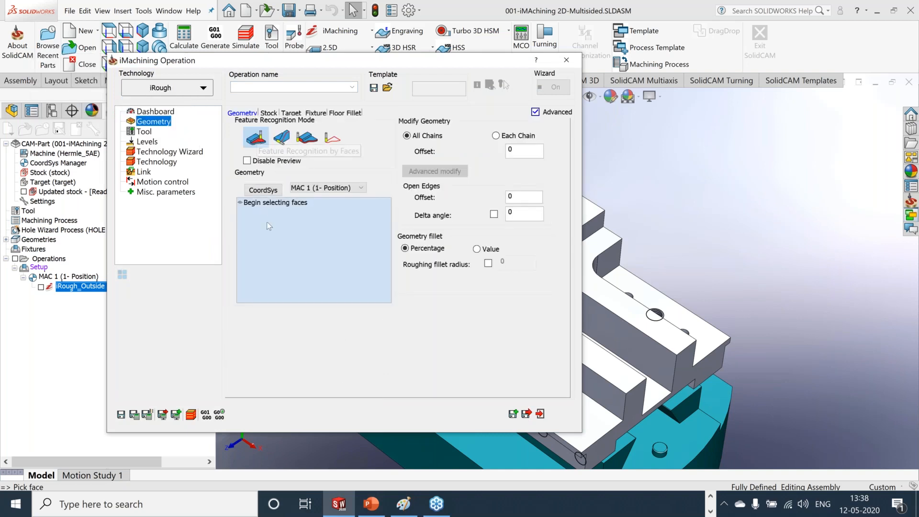
left_click(276, 205)
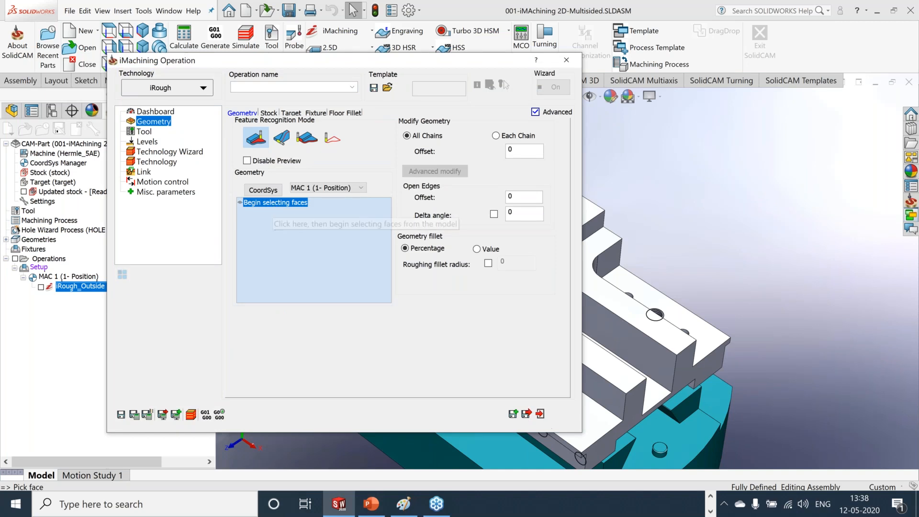
left_click(596, 425)
left_click(728, 236)
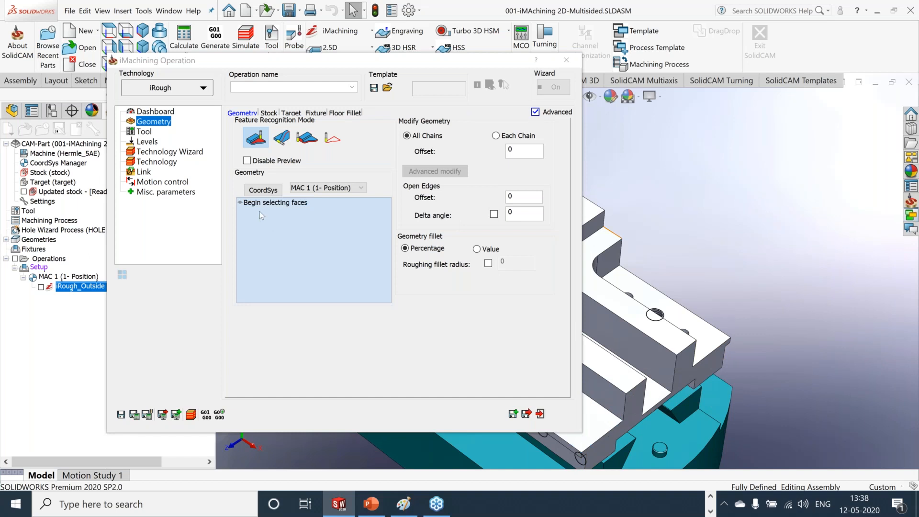
left_click(260, 211)
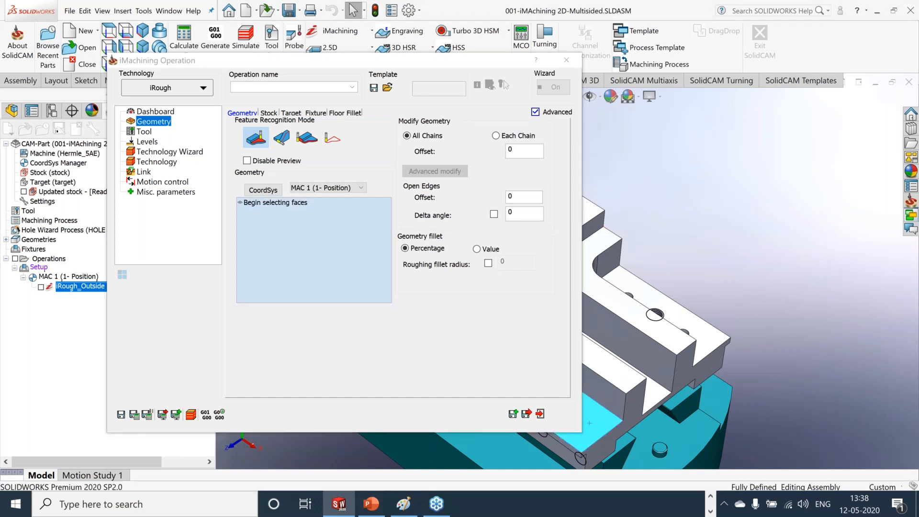
scroll(763, 257, "up", 4)
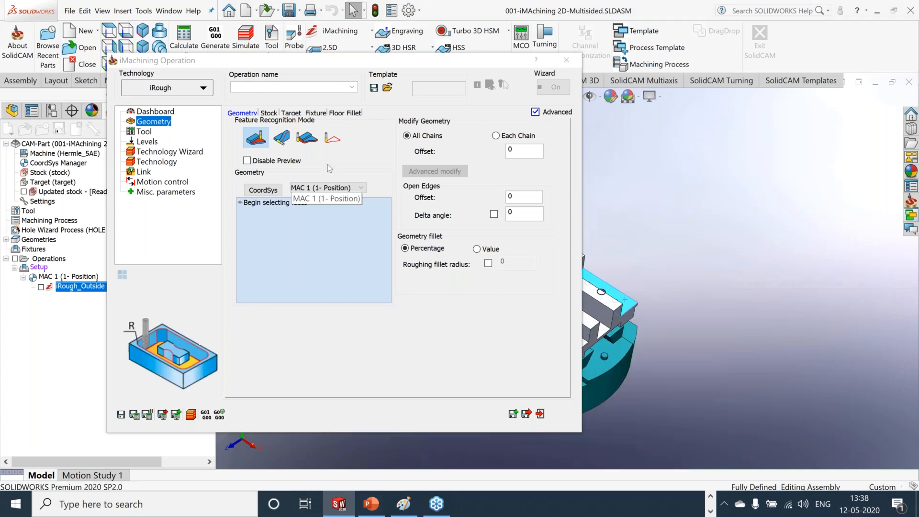
Step: Move the operation dialog aside and select the two open ledge floor faces on opposite sides of the part as geometry
left_click(299, 206)
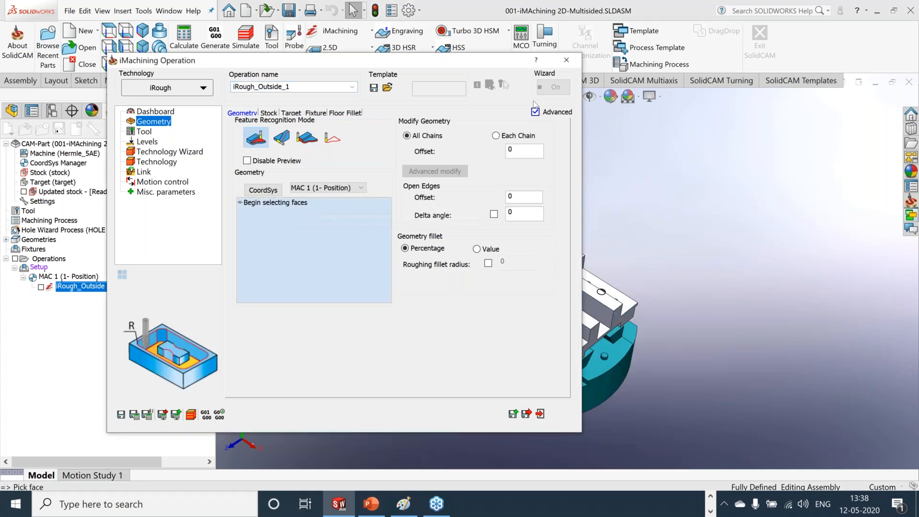
left_click_drag(390, 61, 282, 82)
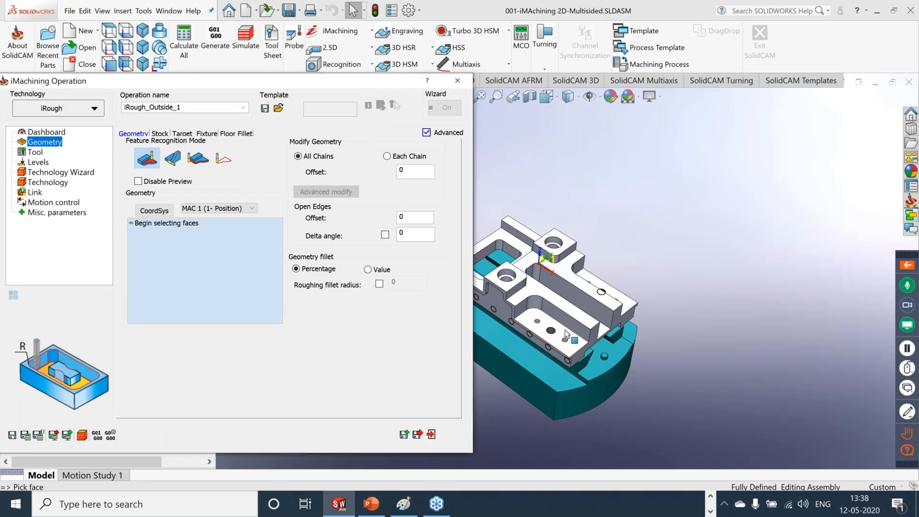
left_click(565, 334)
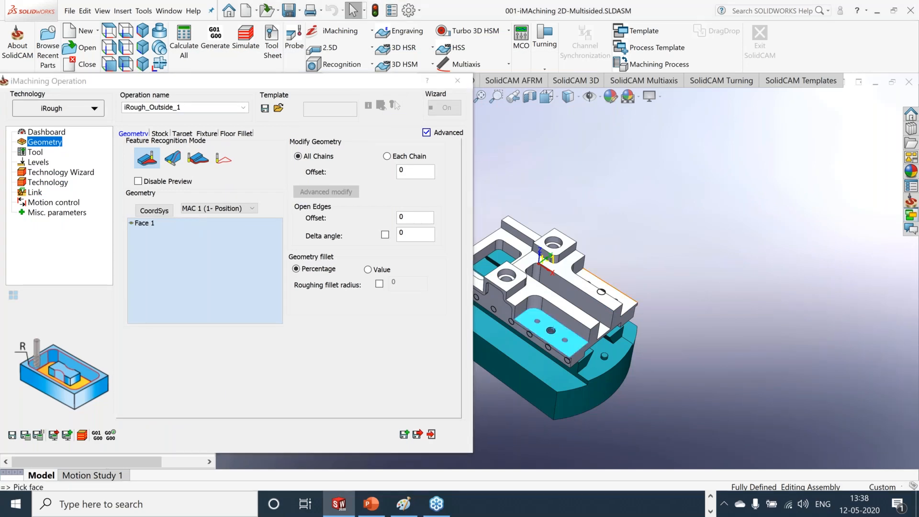
left_click(594, 309)
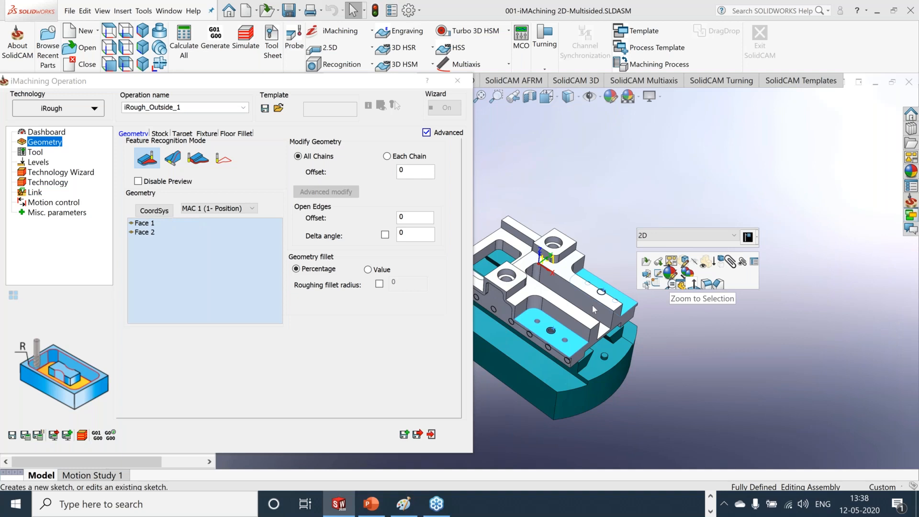
scroll(593, 310, "down", 3)
Step: Assign tool 2, the 20 mm end mill, to the iRough_faces operation
left_click_drag(335, 81, 626, 78)
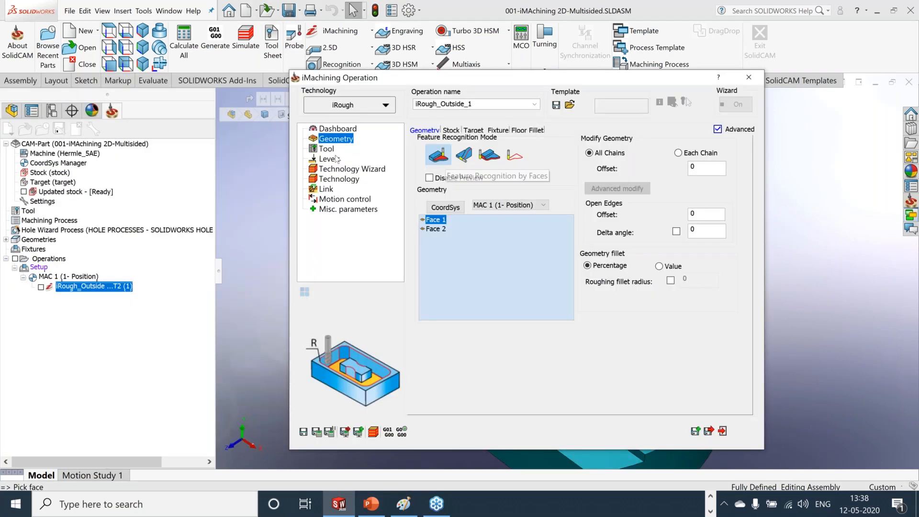
left_click(328, 149)
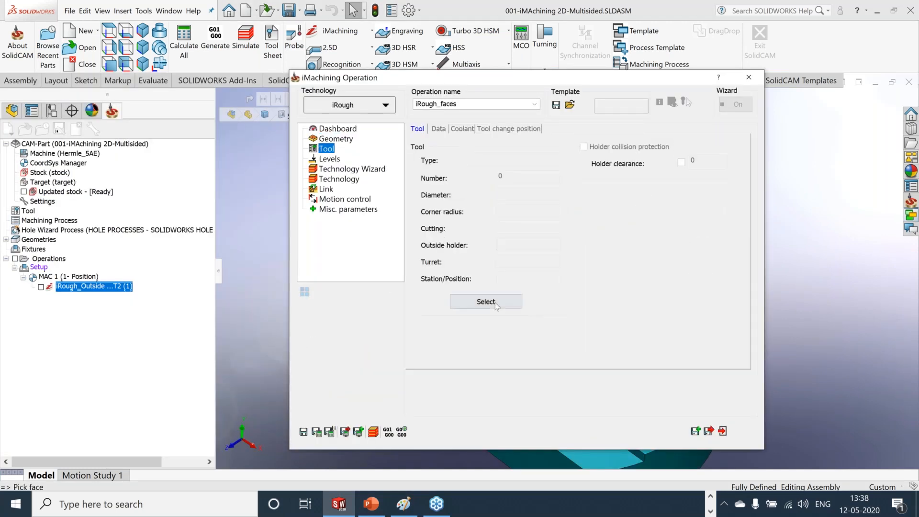
left_click(494, 302)
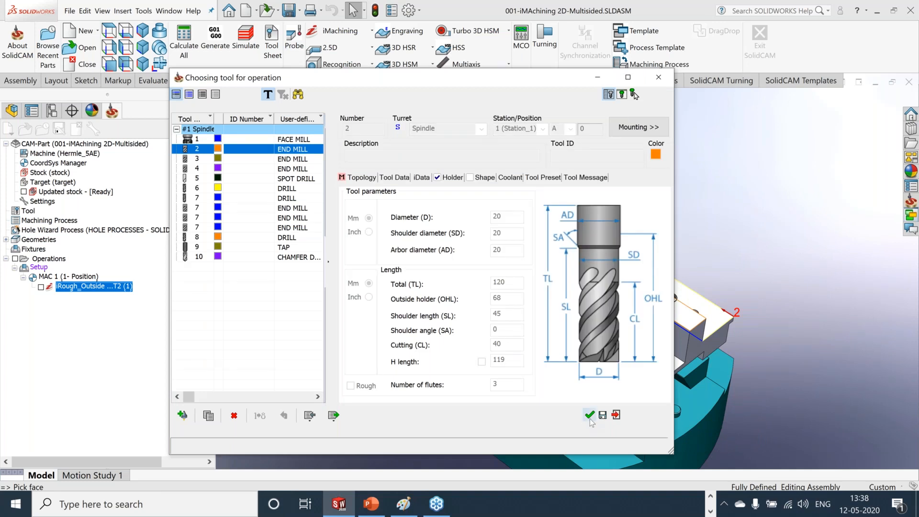
left_click(589, 414)
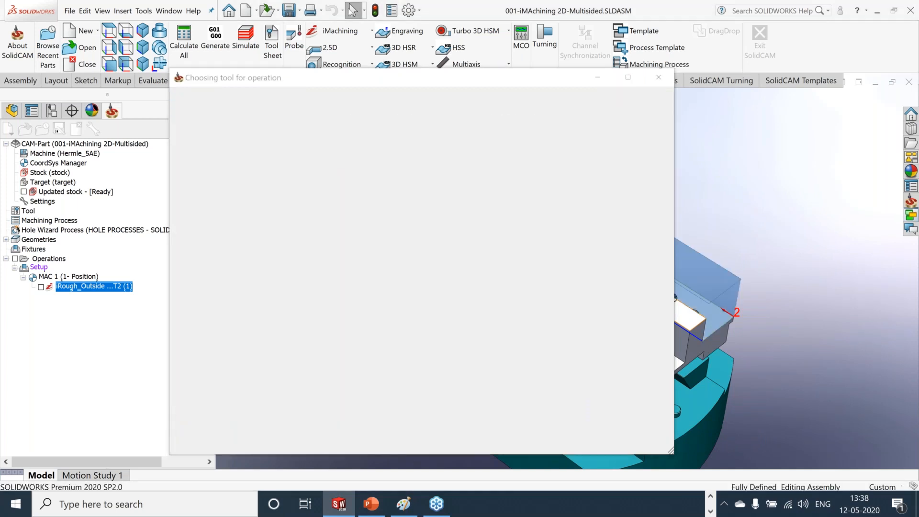
Step: Collapse the operation dialog and examine the previewed open-pocket volumes above the two selected faces
double_click(385, 79)
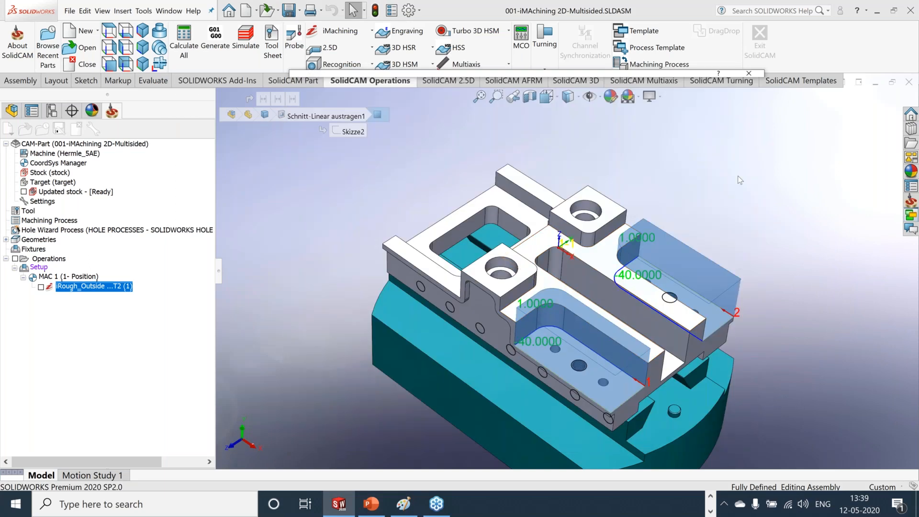
middle_click_drag(731, 177, 739, 390)
scroll(739, 389, "down", 1)
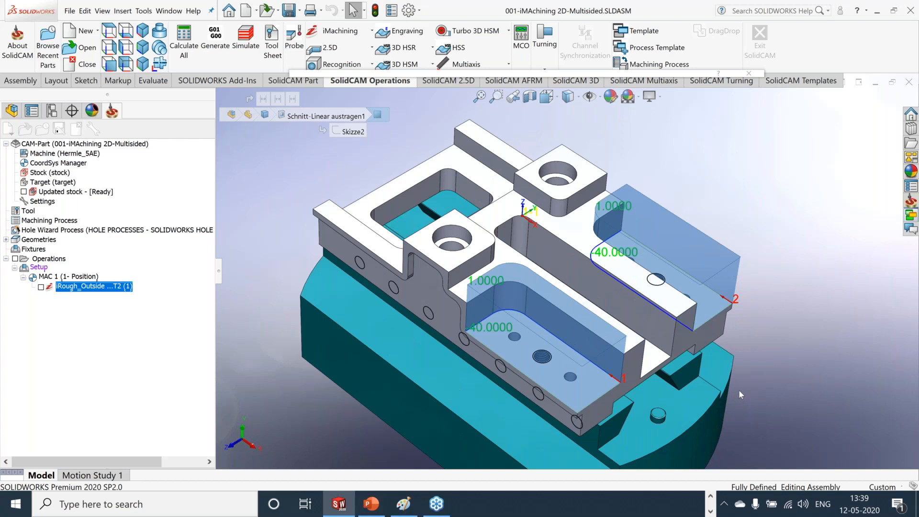
scroll(740, 393, "down", 1)
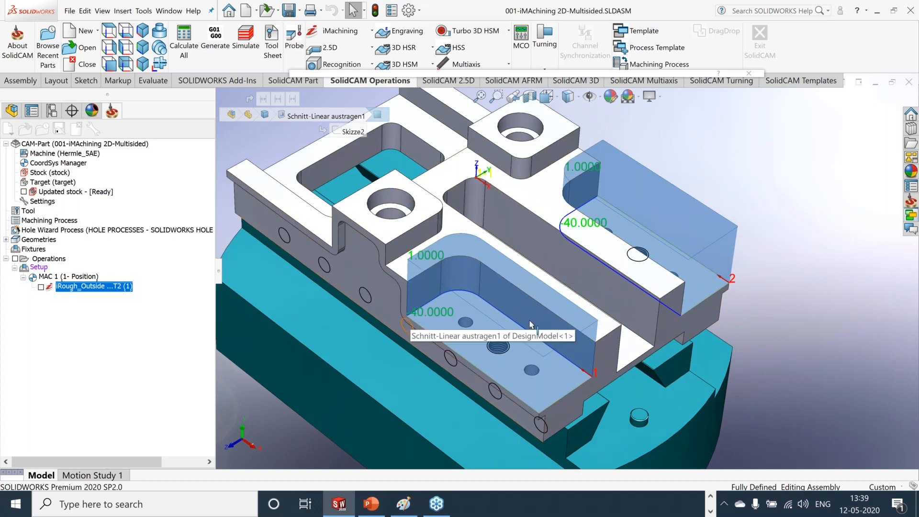
mouse_move(917, 259)
middle_click_drag(785, 335, 813, 247)
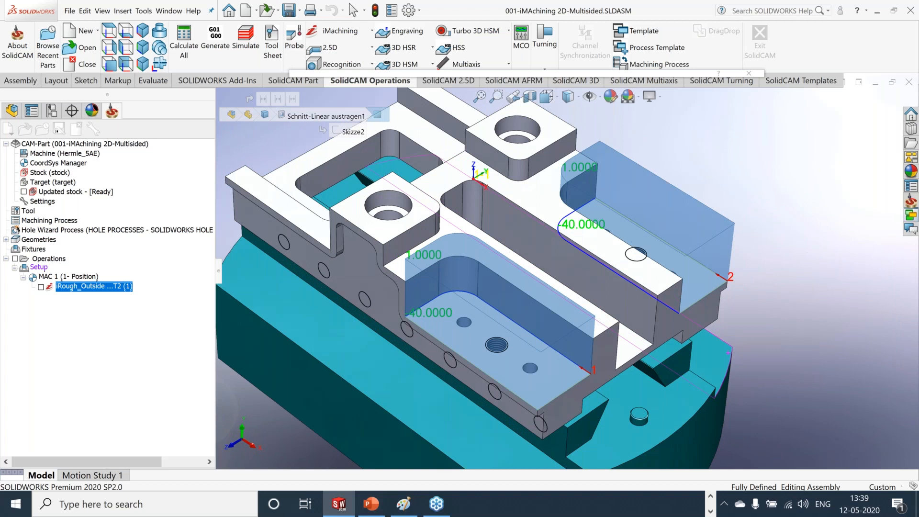
scroll(556, 336, "up", 2)
Step: Expand the dialog, check the levels and technology wizard cutting conditions, then save and calculate the iRough_faces operation
left_click(572, 75)
left_click(333, 160)
left_click(359, 170)
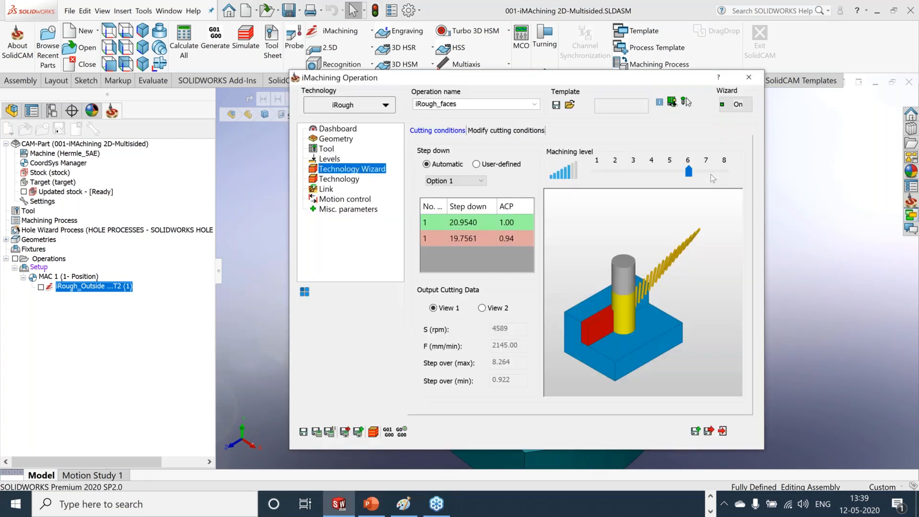
left_click(316, 434)
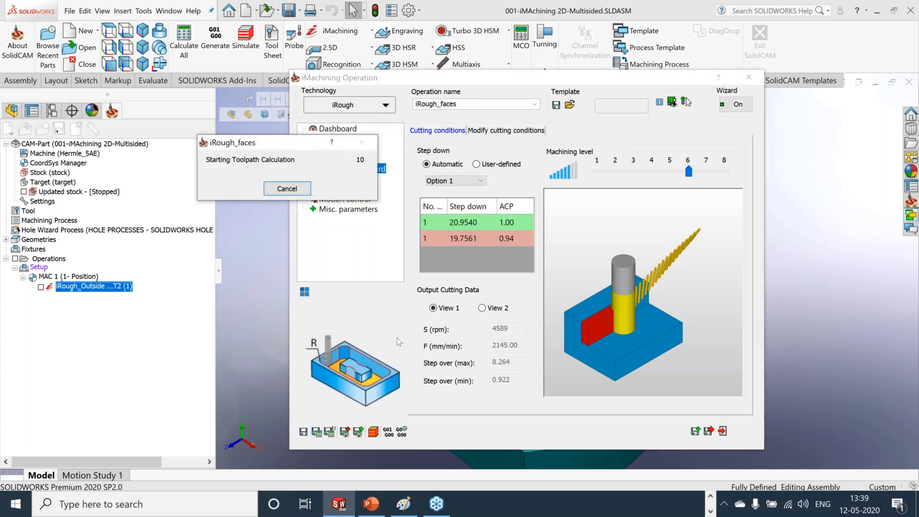
Step: Close the operation dialog and run a SolidVerify simulation of the iRough_faces operation, then leave the simulation
left_click(722, 431)
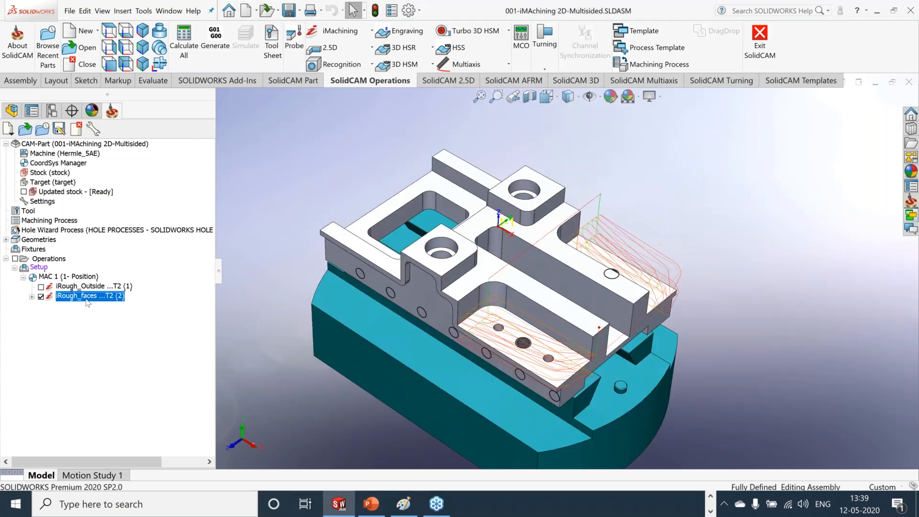
right_click(88, 296)
left_click(116, 182)
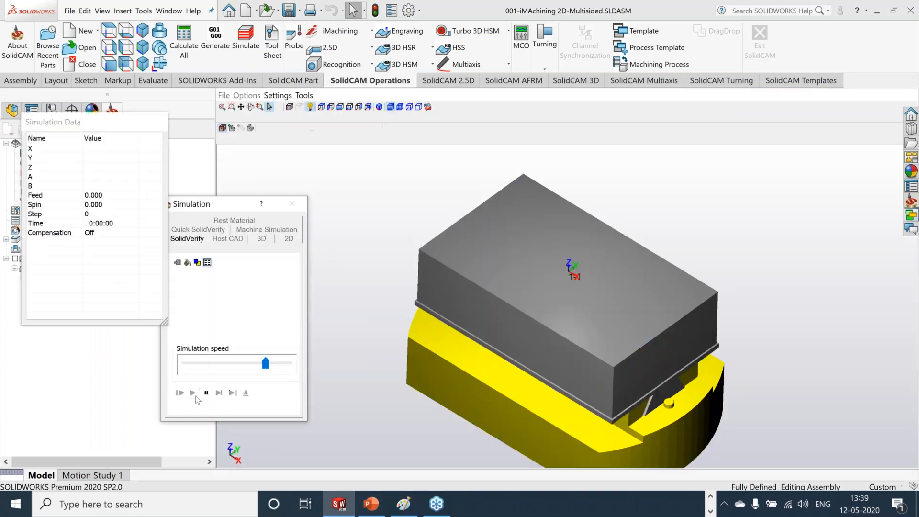
left_click(194, 394)
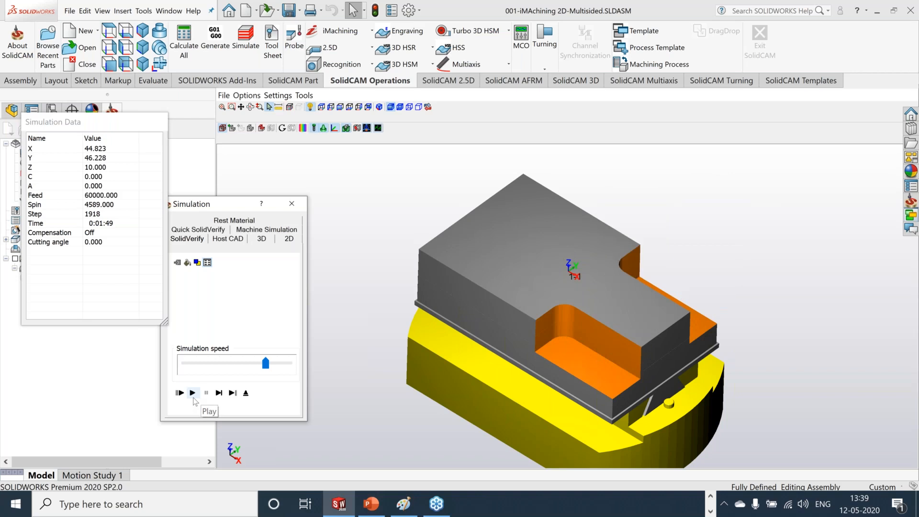
left_click(251, 396)
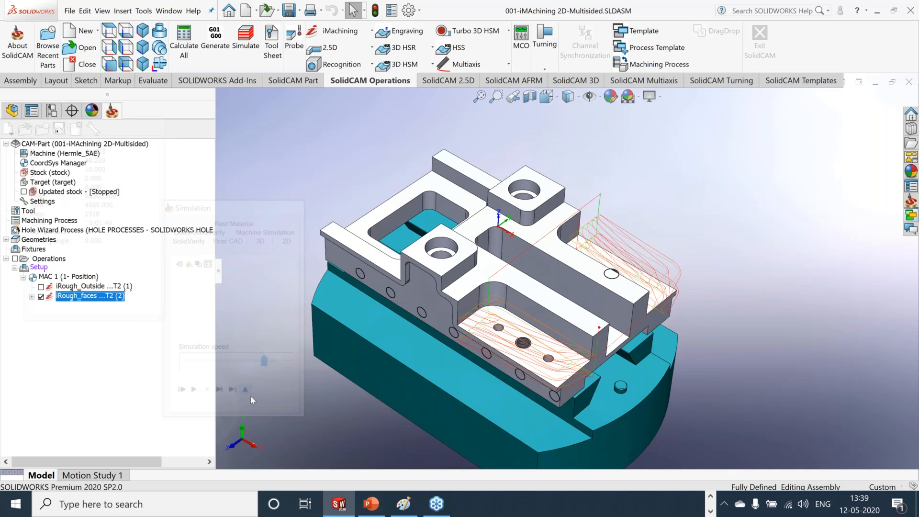
Step: Duplicate the iRough_faces operation directly below the original in the setup
right_click(100, 298)
left_click(152, 423)
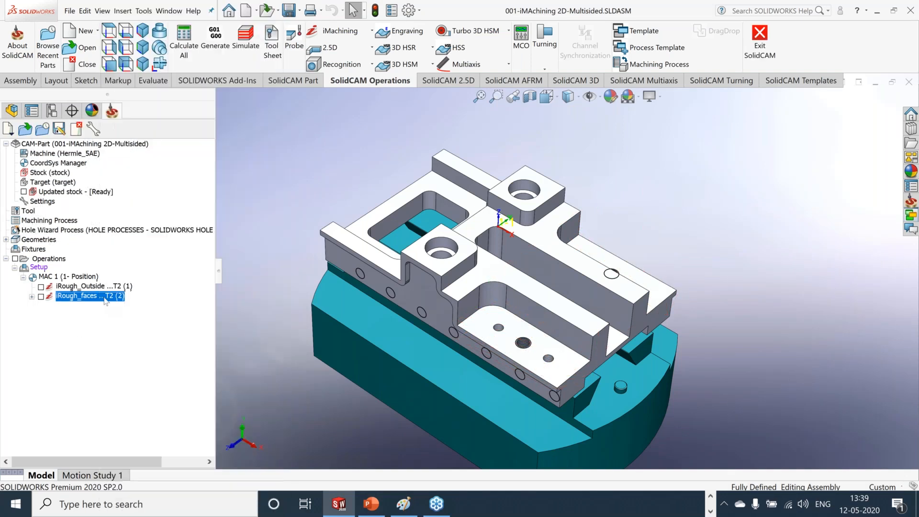
right_click(104, 300)
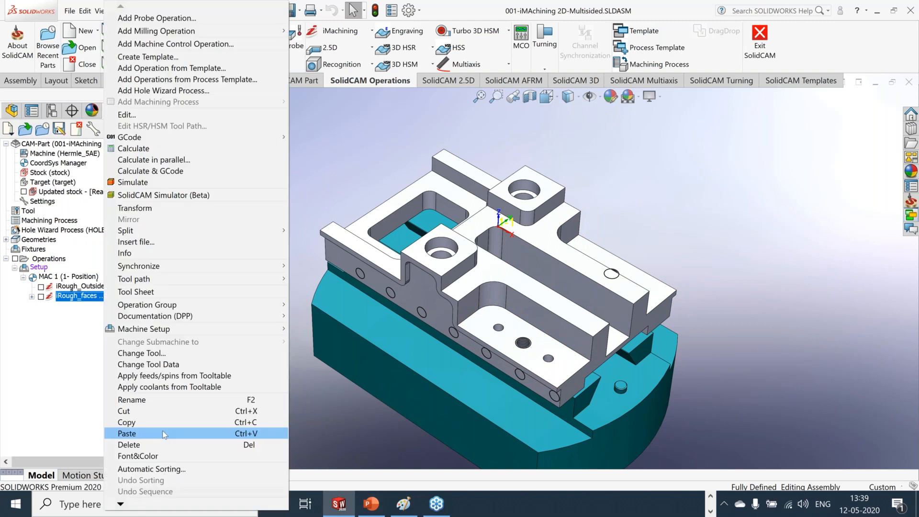
left_click(162, 430)
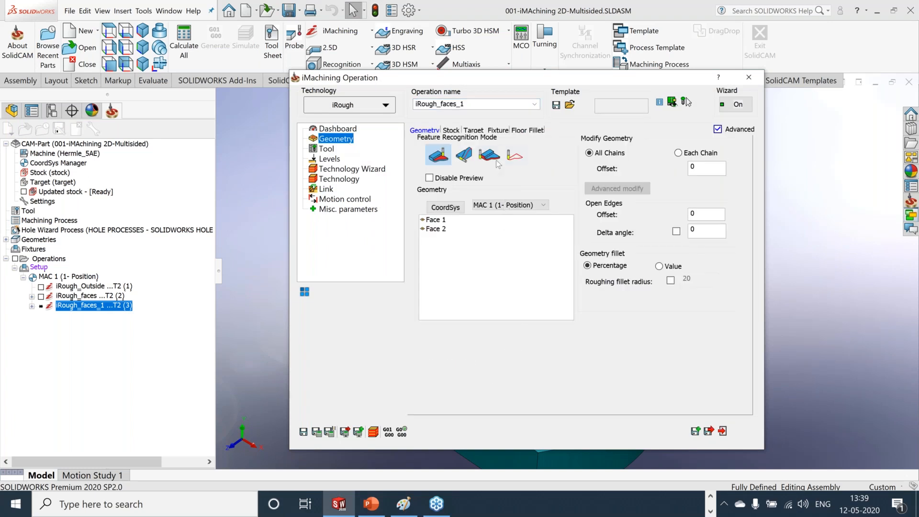
Step: Switch the iRough_faces_1 copy to the second feature recognition mode and assign the existing contour5 geometry
left_click(464, 154)
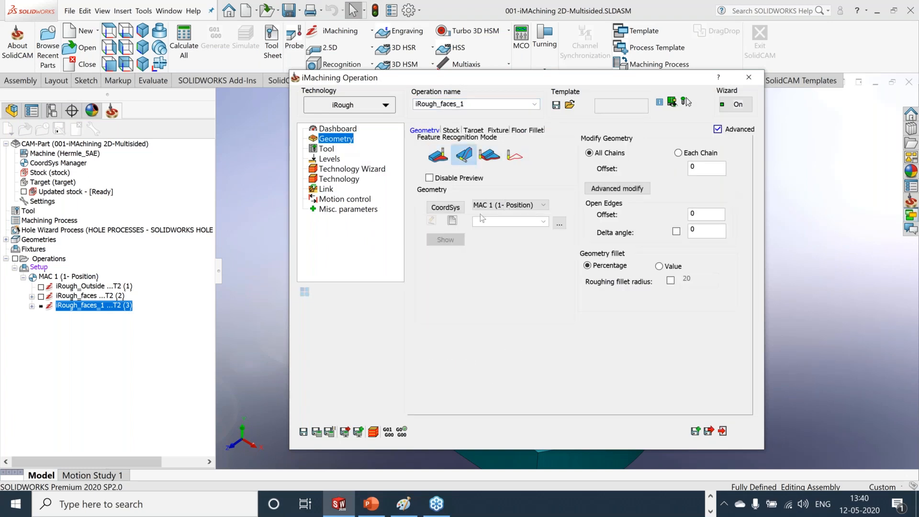
left_click(559, 226)
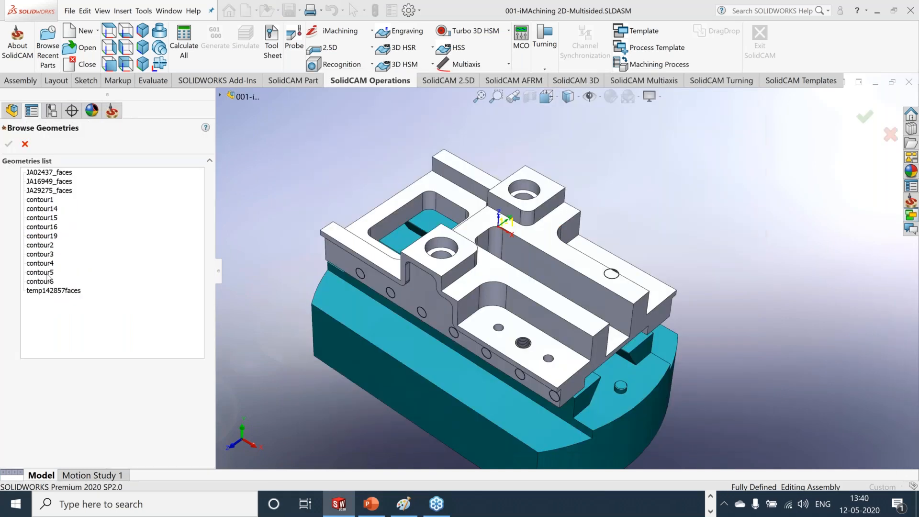
left_click(40, 273)
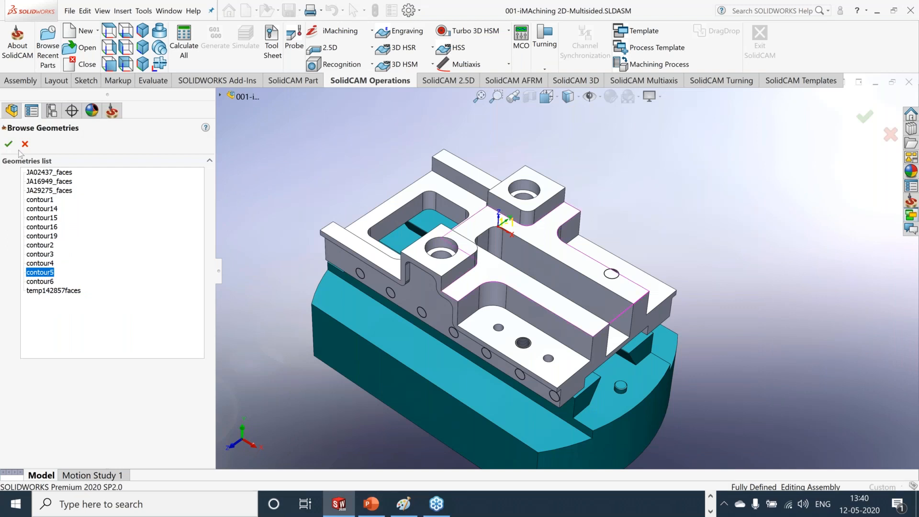
left_click(8, 144)
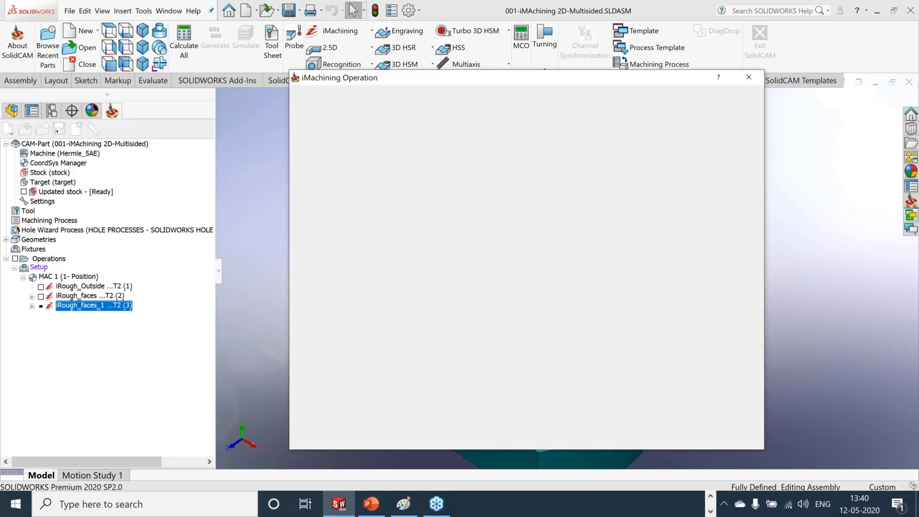
Step: Check the previewed volume, levels and technology wizard of iRough_faces_1, then save and calculate the operation
left_click(784, 203)
scroll(550, 229, "down", 1)
scroll(549, 229, "up", 1)
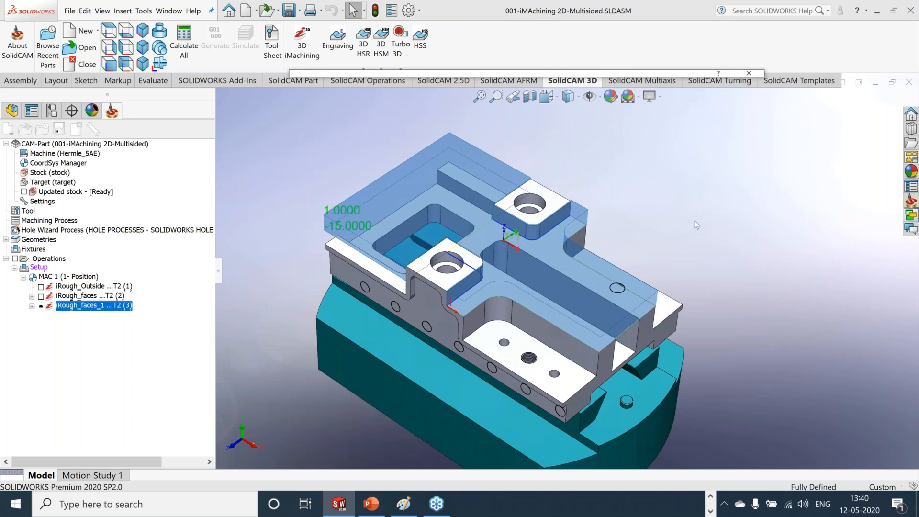
left_click(567, 73)
left_click(330, 159)
left_click(352, 169)
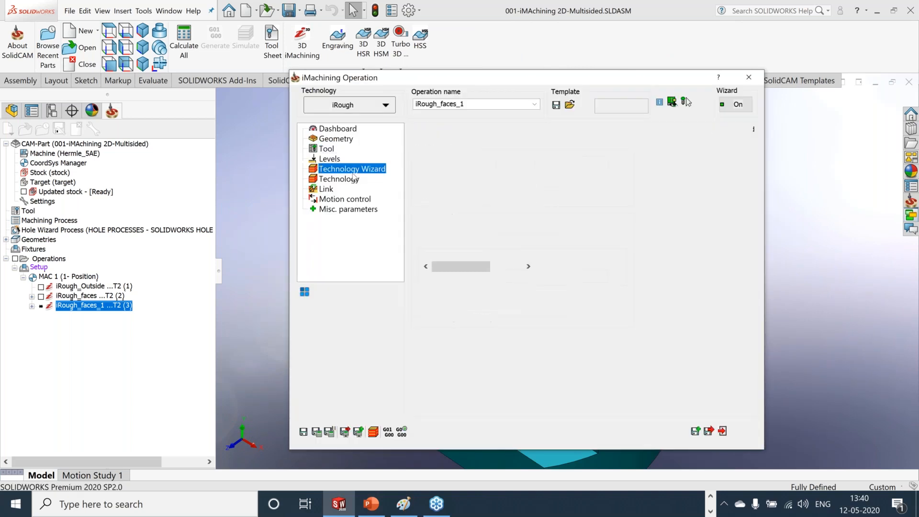
left_click(316, 431)
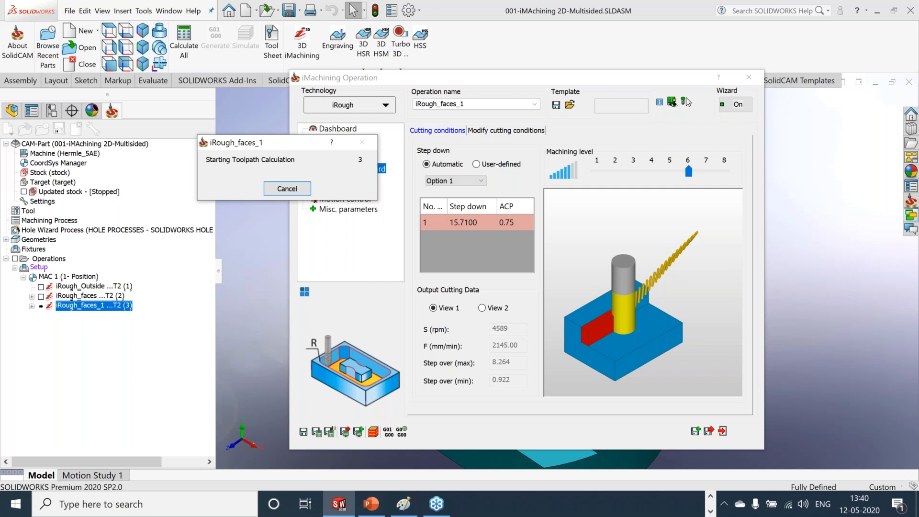
Step: Close the operation dialog, examine the iRough_faces_1 toolpath on the part and hide it
left_click(722, 431)
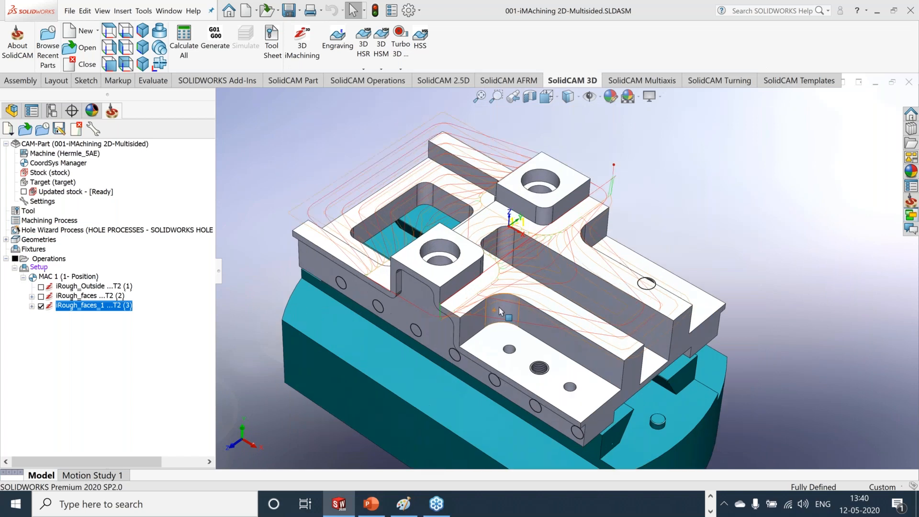
scroll(499, 311, "down", 2)
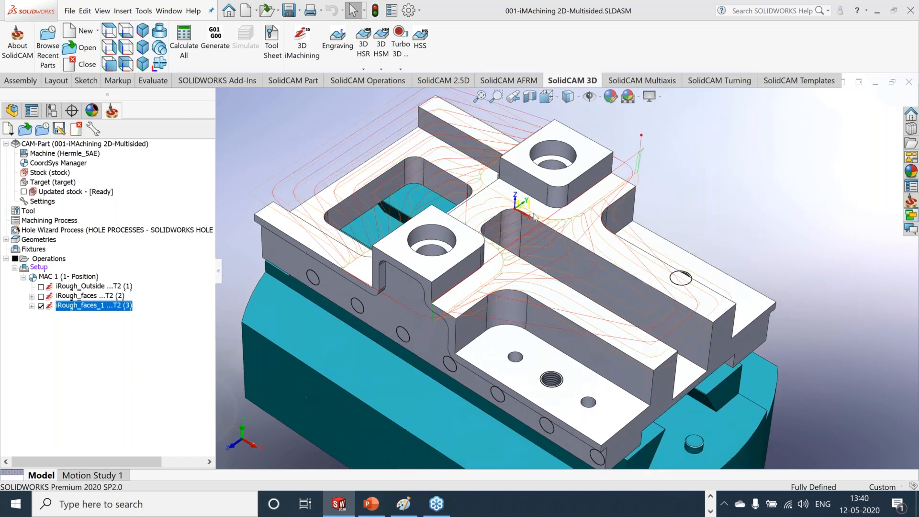
left_click(41, 306)
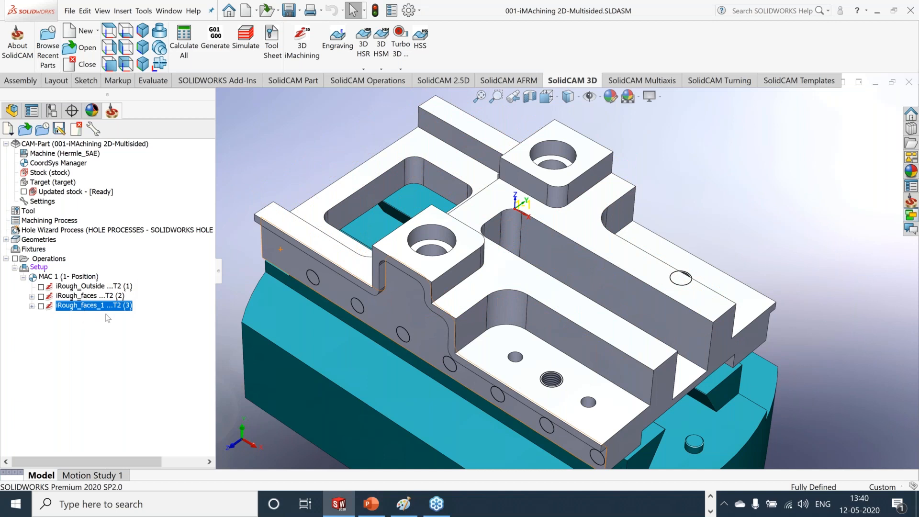
left_click(41, 306)
left_click(41, 307)
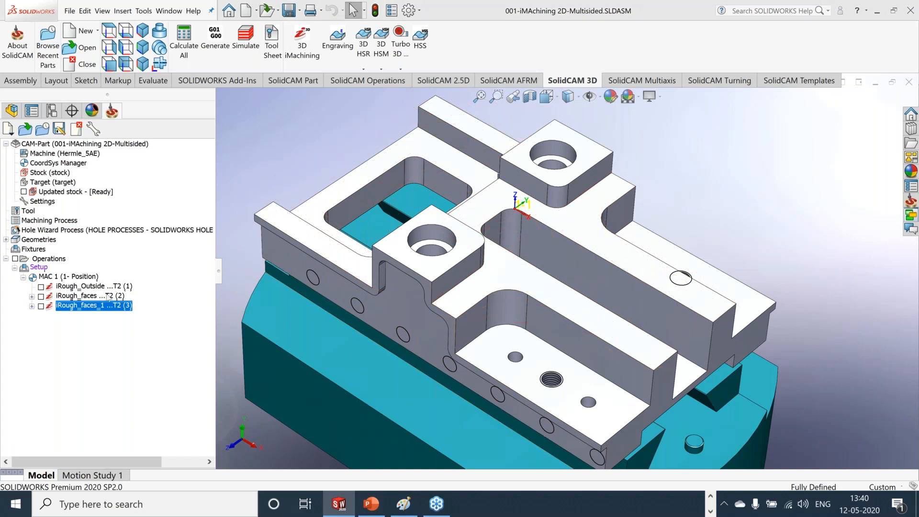
Step: Move iRough_faces after iRough_faces_1 in the operation order, recalculate iRough_faces_1 and hide its toolpath
left_click(108, 296)
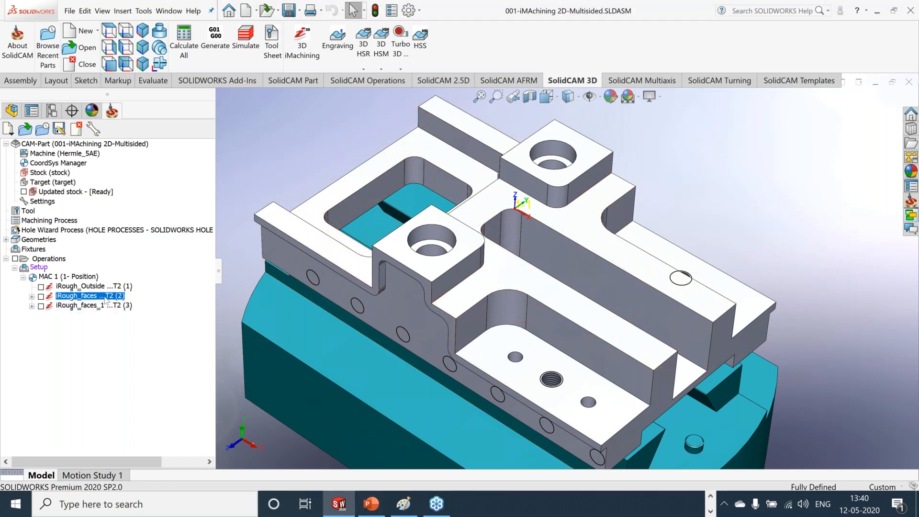
left_click_drag(99, 314, 99, 311)
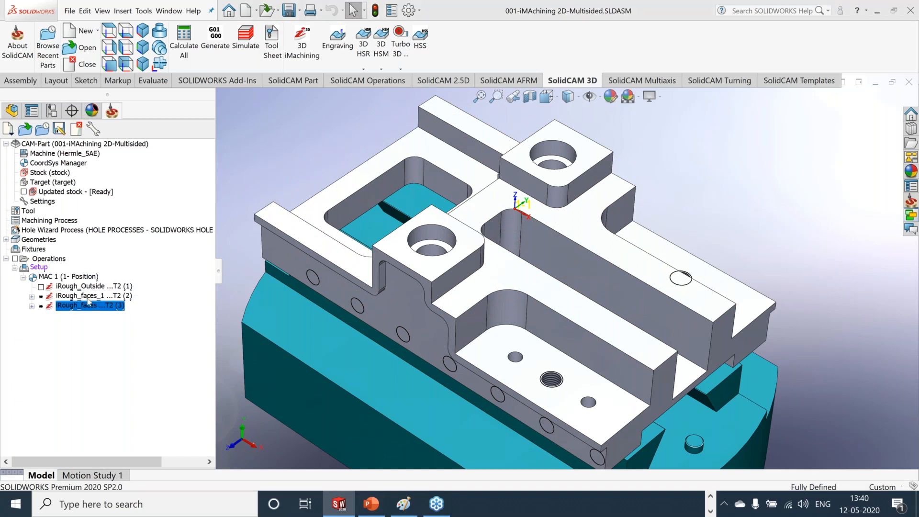
left_click(87, 296)
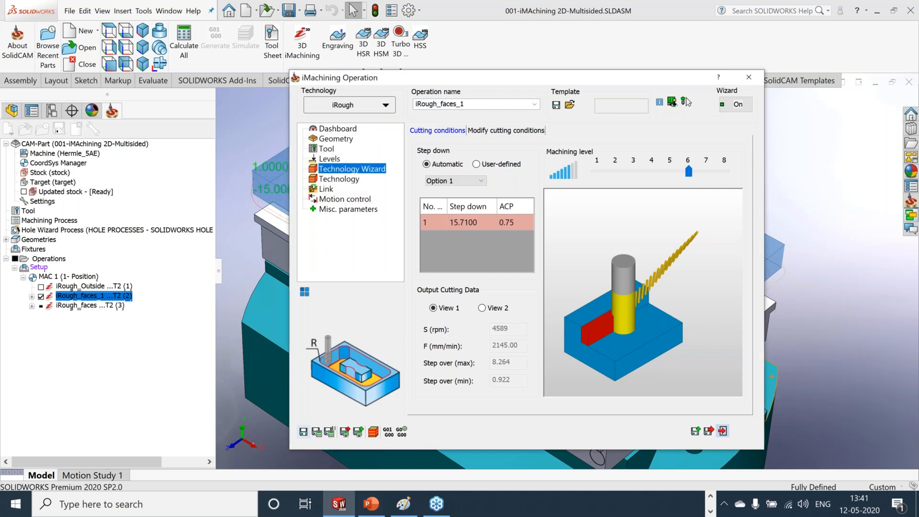
left_click(723, 430)
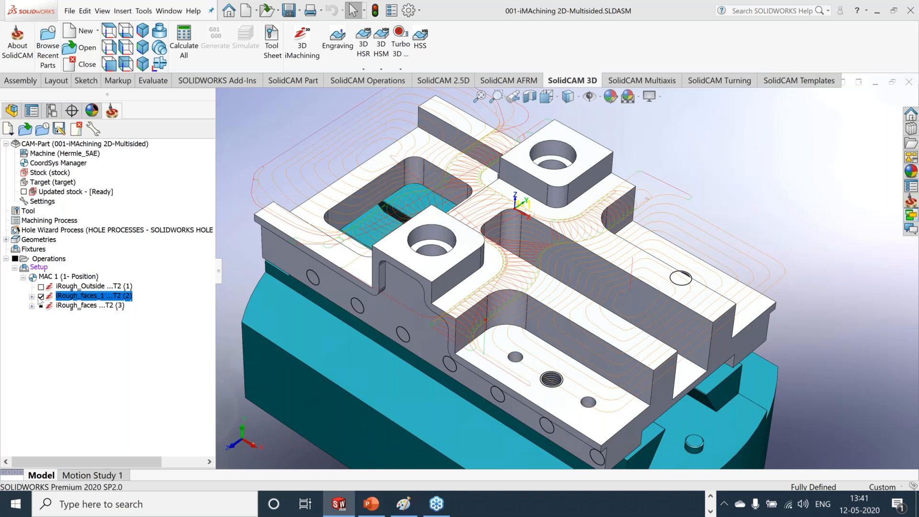
left_click(40, 296)
Step: Open the reordered iRough_faces operation for editing and examine the previewed volumes above the two ledge faces with the dialog collapsed
right_click(76, 306)
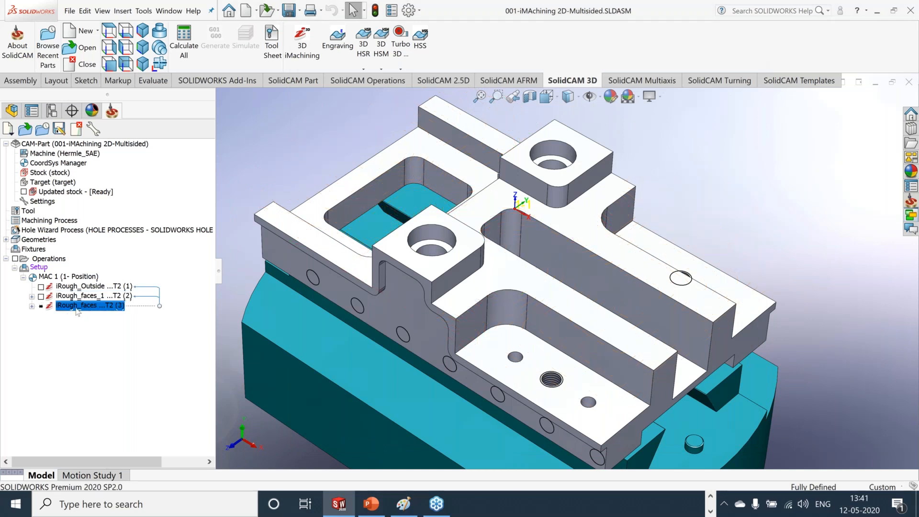
left_click(101, 115)
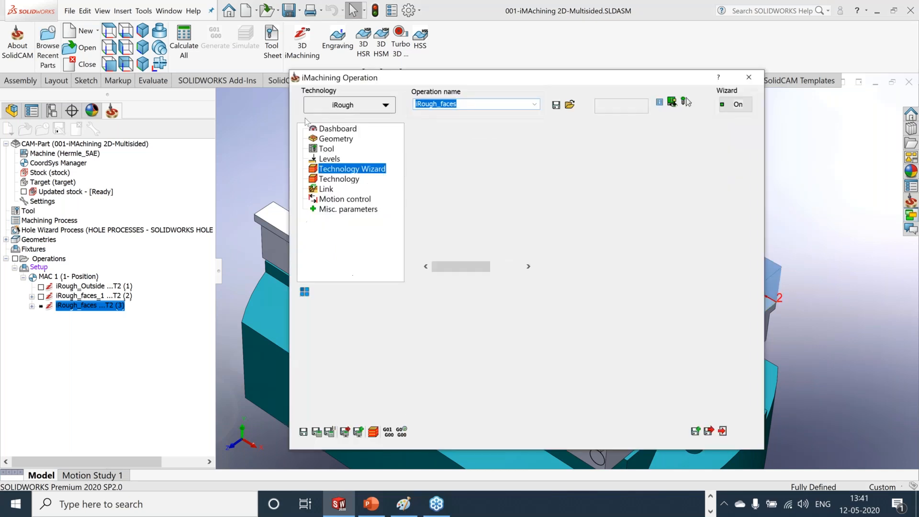
double_click(600, 79)
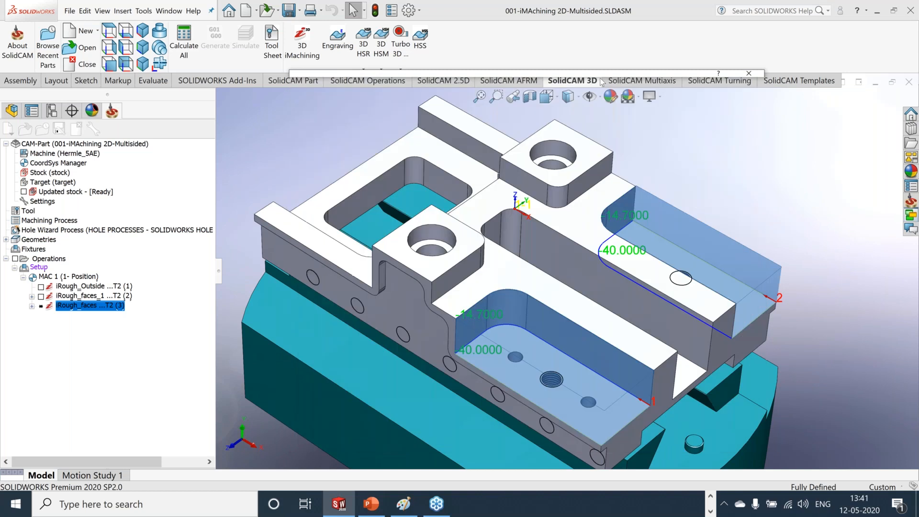
mouse_move(838, 359)
middle_mouse_down()
mouse_move(831, 299)
mouse_move(840, 364)
mouse_move(832, 363)
middle_mouse_up()
scroll(409, 359, "down", 2)
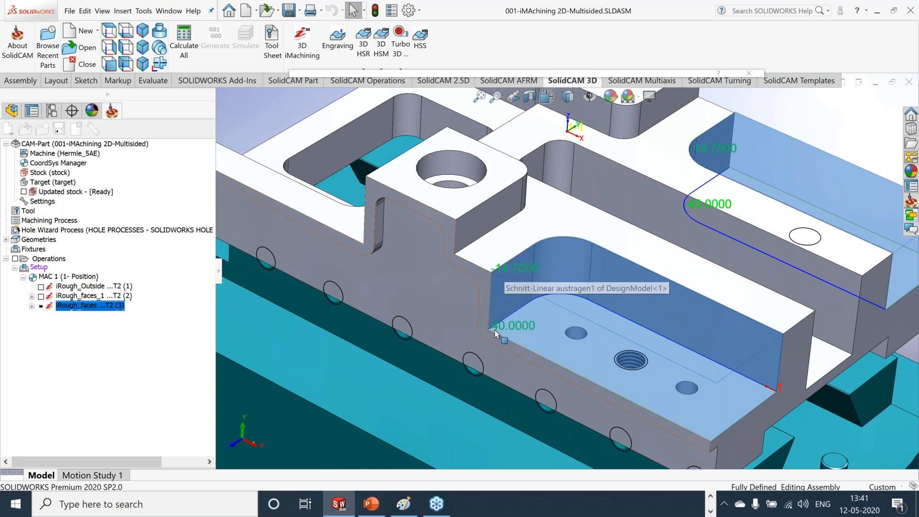
scroll(693, 339, "up", 6)
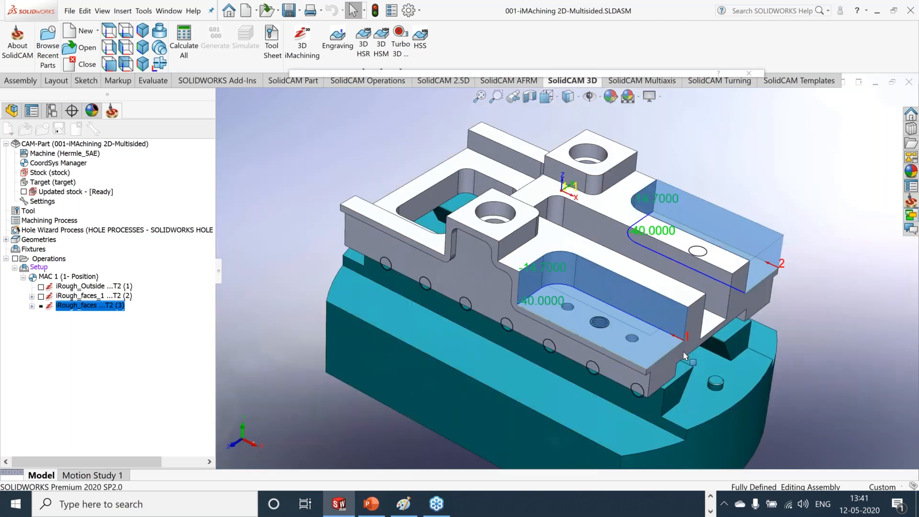
middle_click_drag(725, 330, 733, 324)
scroll(594, 282, "down", 5)
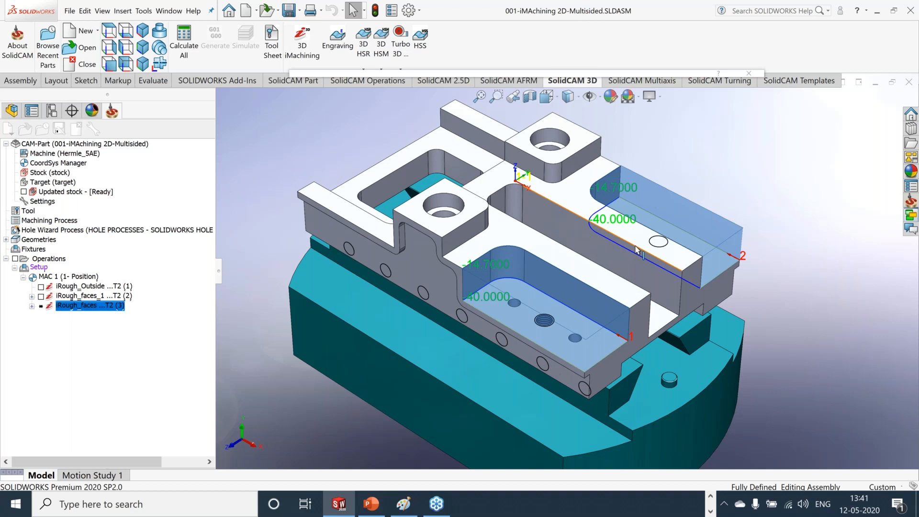
scroll(637, 249, "down", 2)
scroll(637, 249, "down", 2)
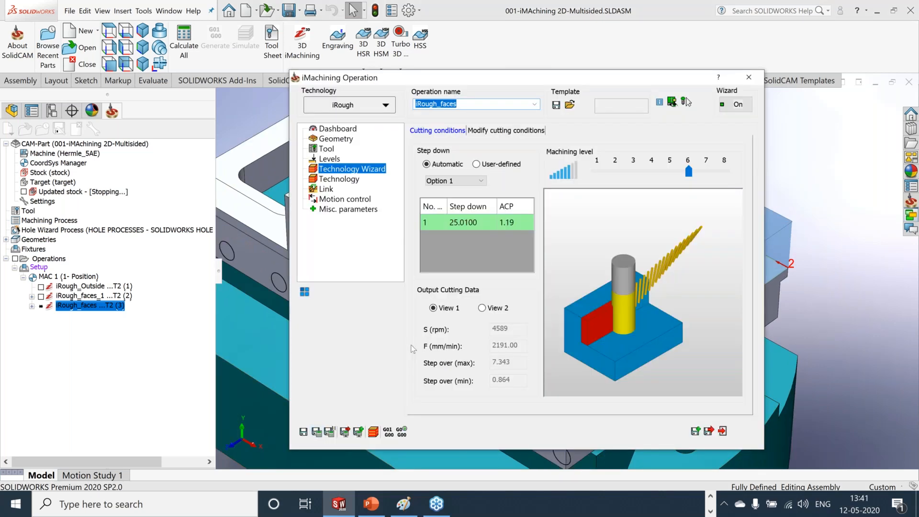
Step: Save and recalculate the iRough_faces operation, then inspect its toolpath over both ledges and hide it
left_click(723, 430)
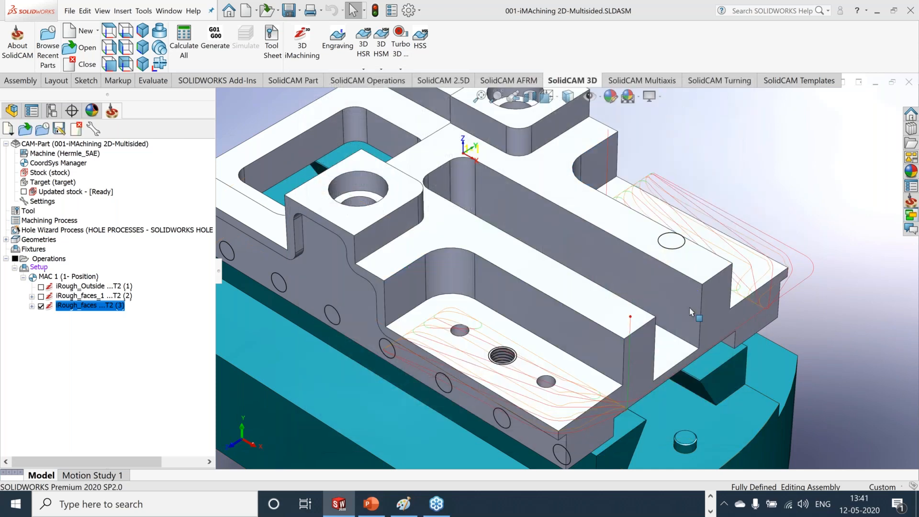
scroll(555, 268, "up", 4)
scroll(536, 228, "down", 3)
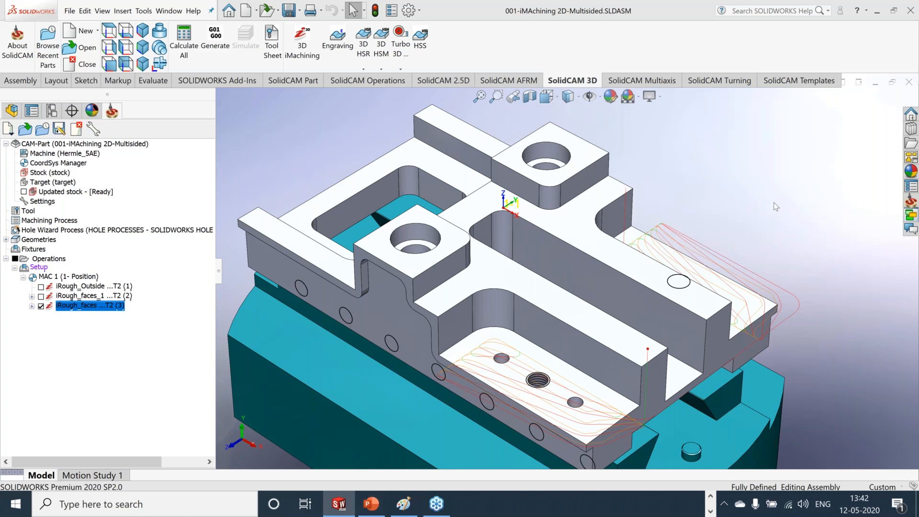
left_click(41, 307)
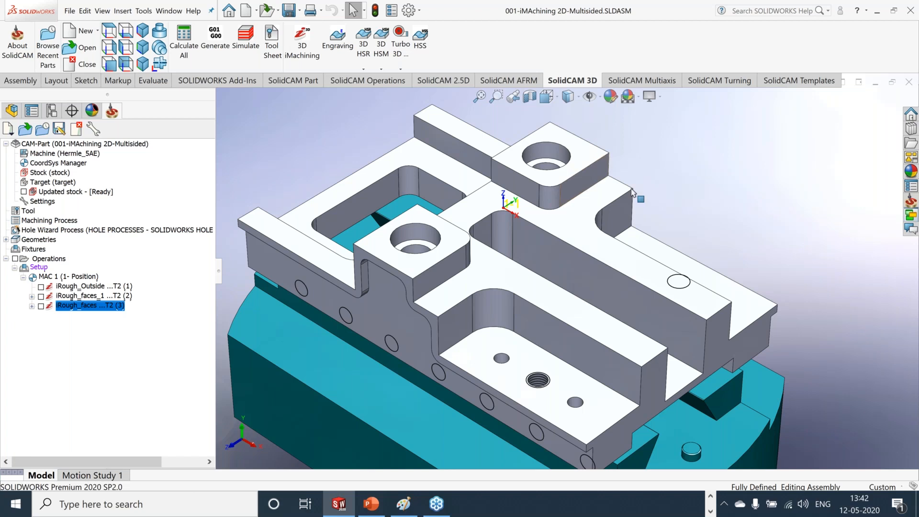
Step: Start a multi-tool 2D iMachining operation and select the lower ledge face beside the long outer rib as its geometry
key("z")
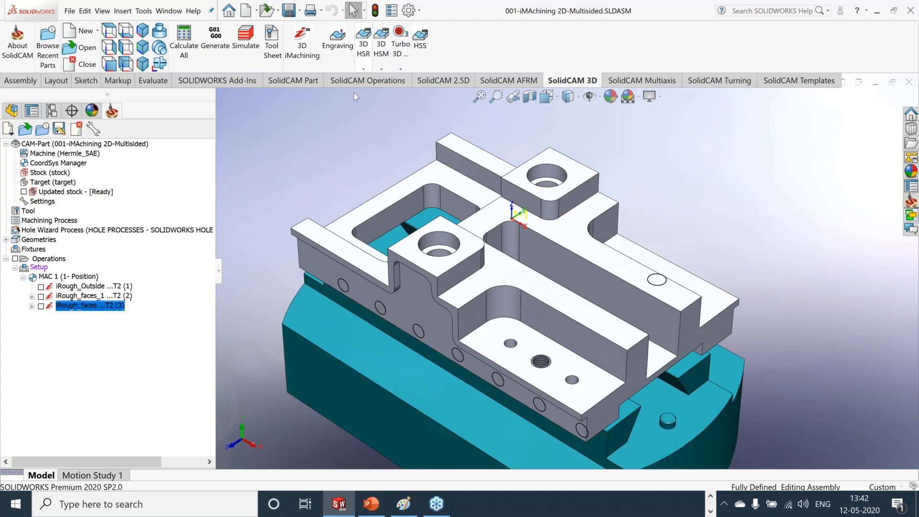
left_click(329, 84)
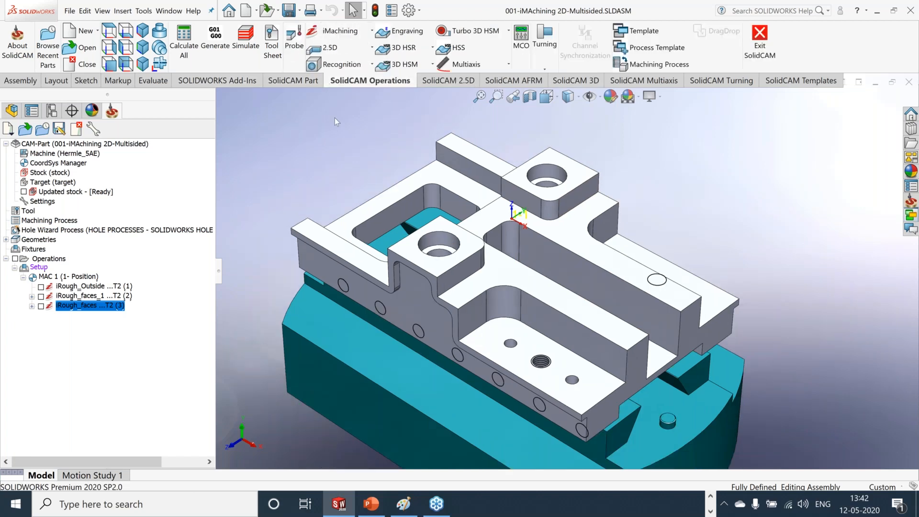
left_click(370, 33)
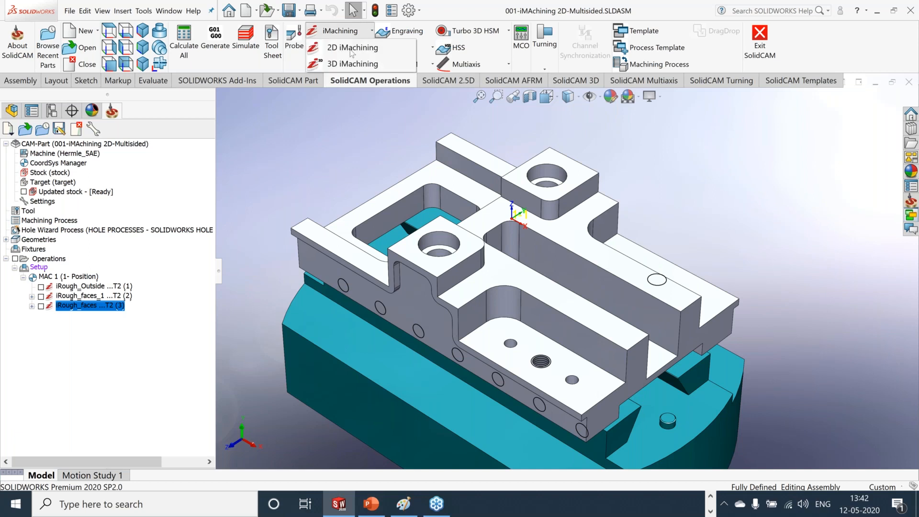
left_click(353, 48)
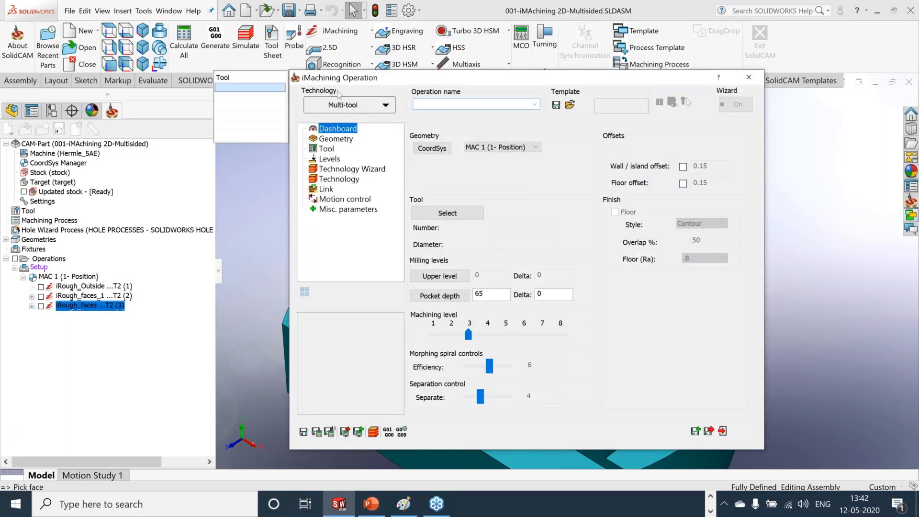
left_click(343, 141)
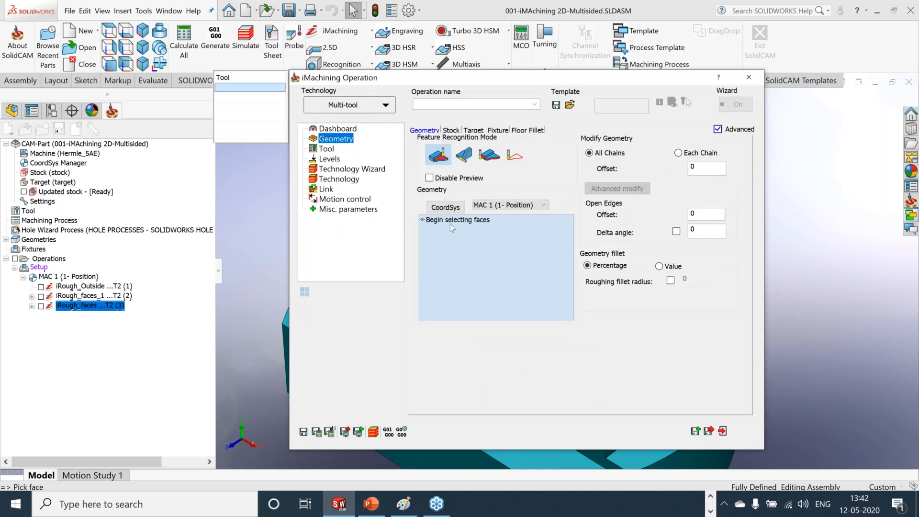
left_click(466, 221)
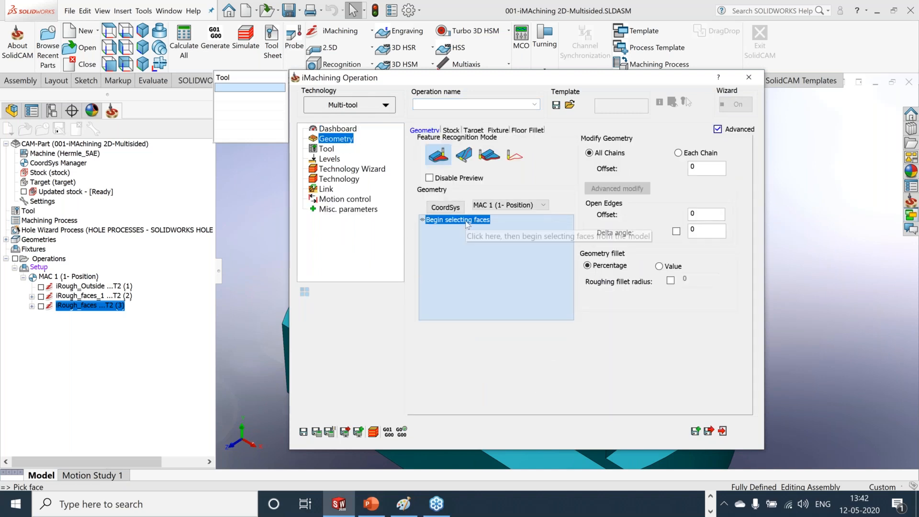
left_click_drag(627, 80, 517, 7)
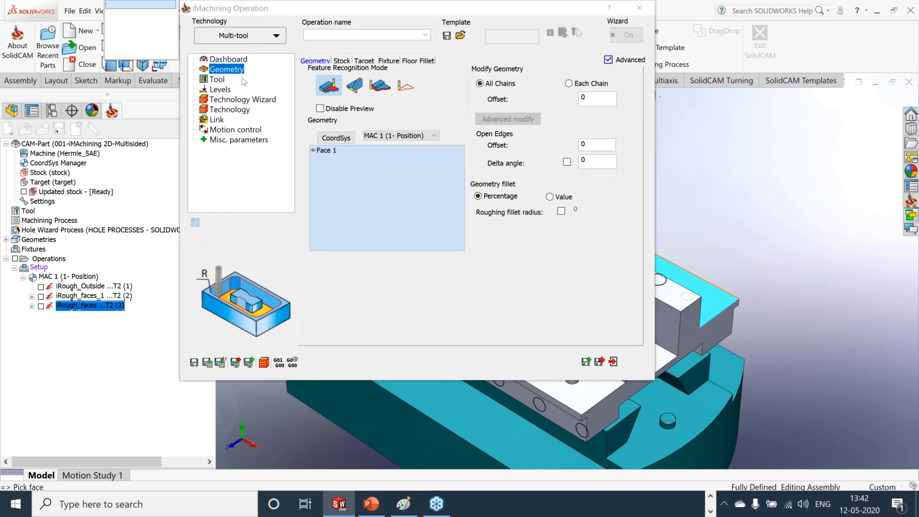
Step: Assign the 20 mm end mill T2 as the operation's first tool and review its levels and technology parameters
left_click(218, 79)
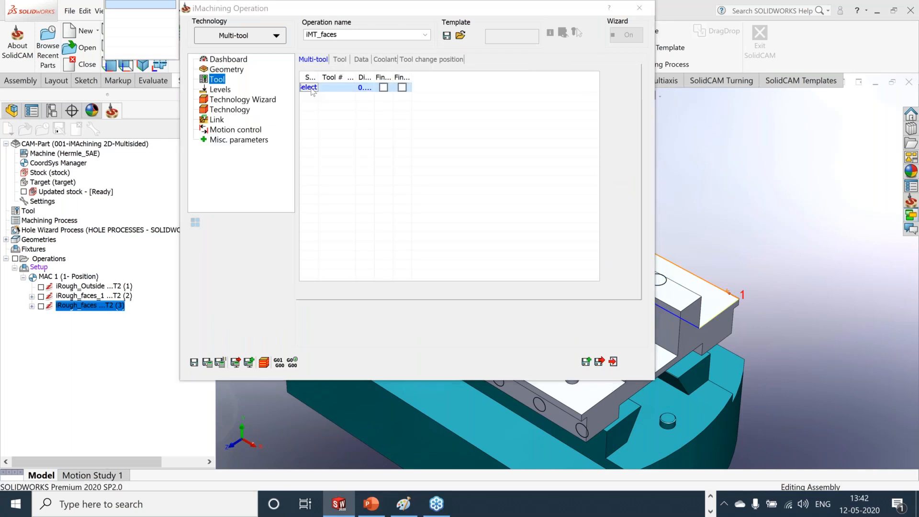
left_click(311, 88)
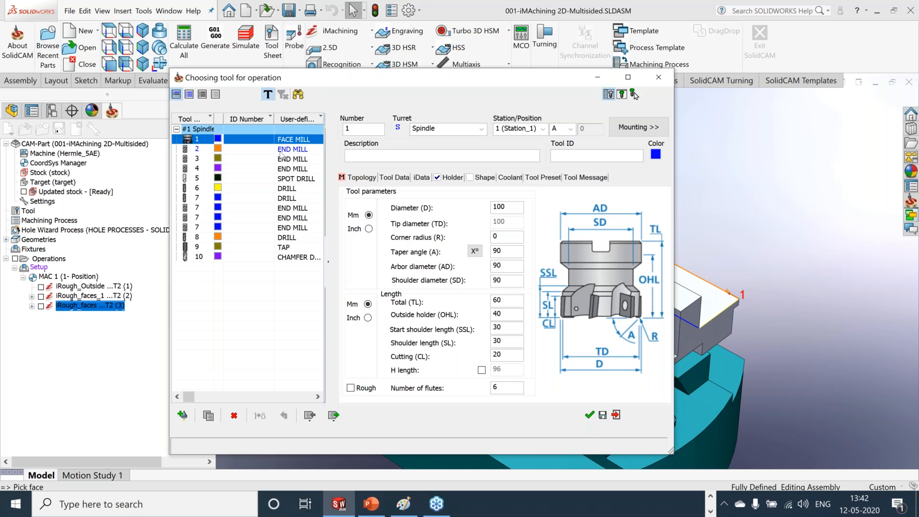
left_click(280, 151)
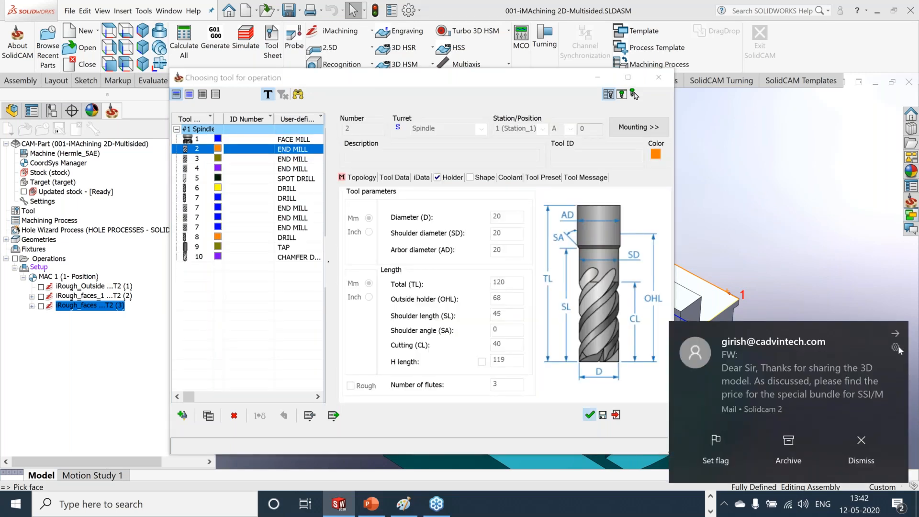
left_click(896, 334)
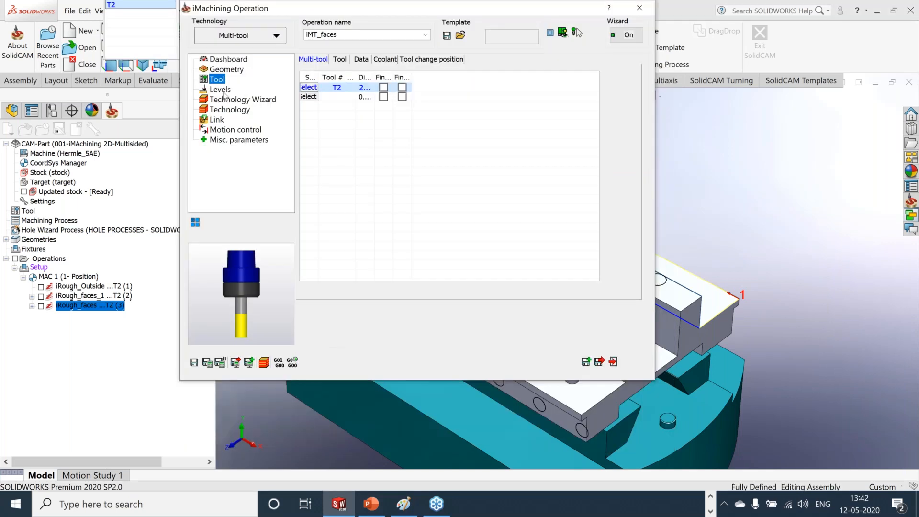
left_click(221, 90)
left_click(232, 100)
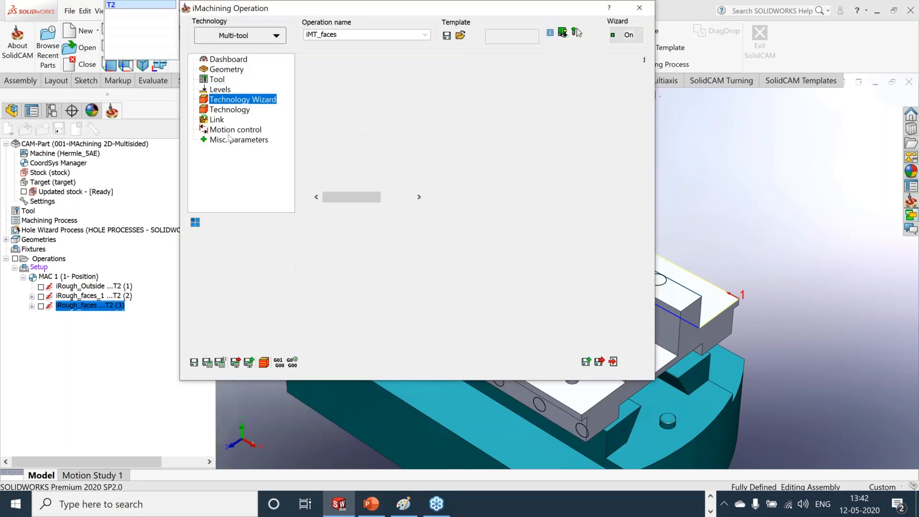
left_click(230, 110)
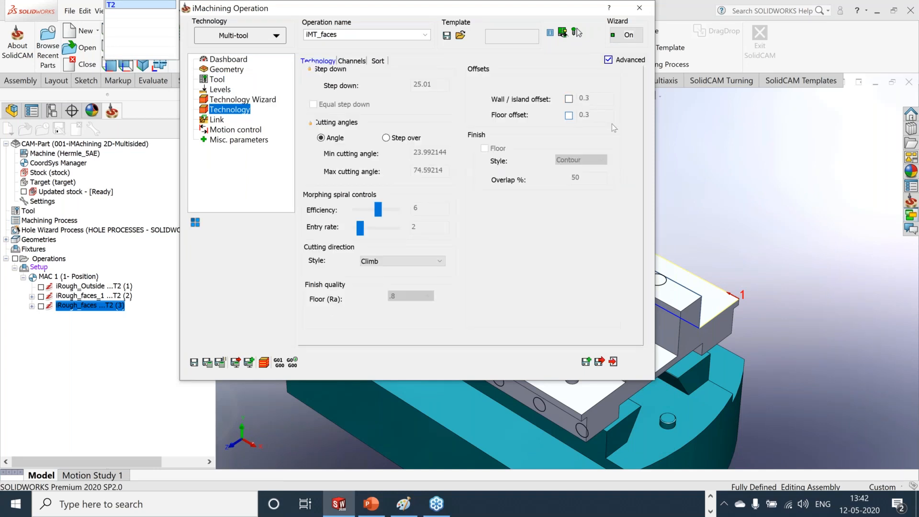
Step: Add the 10 mm end mill T4 as the second tool and exit the operation without saving it
left_click(217, 79)
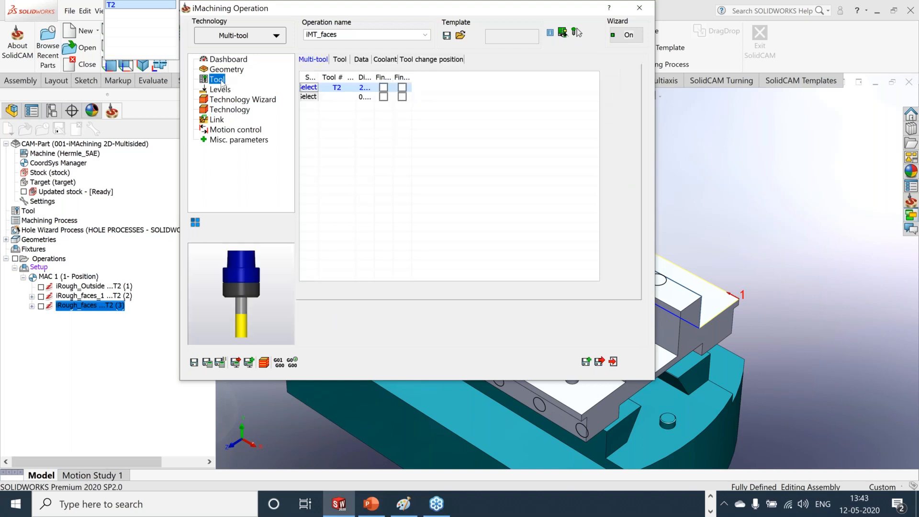
left_click(310, 97)
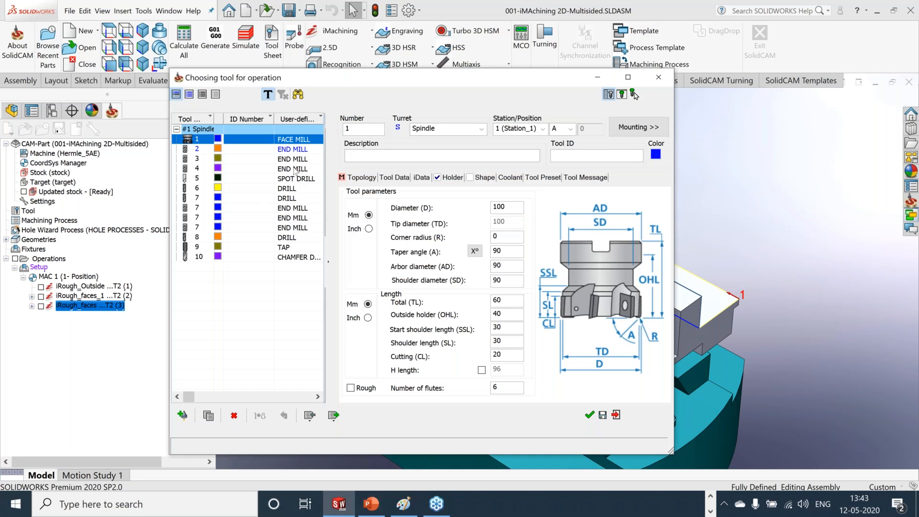
left_click(294, 169)
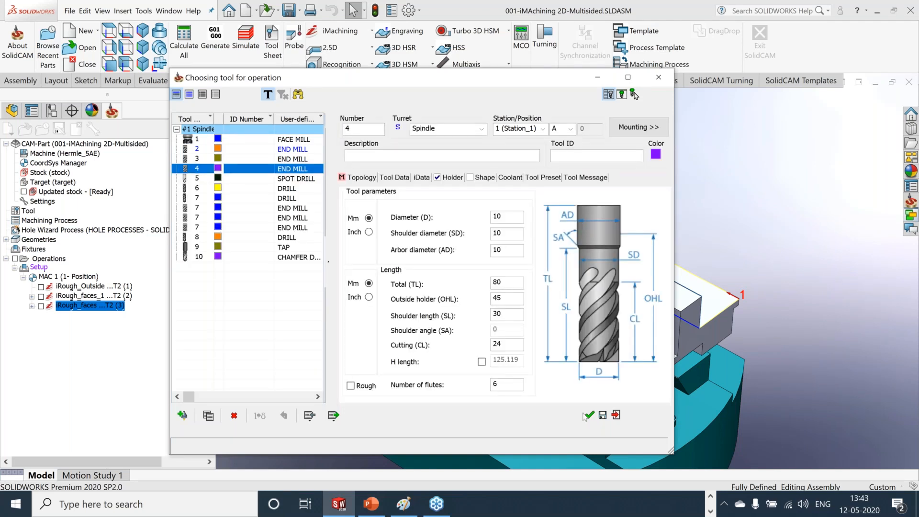
left_click(590, 416)
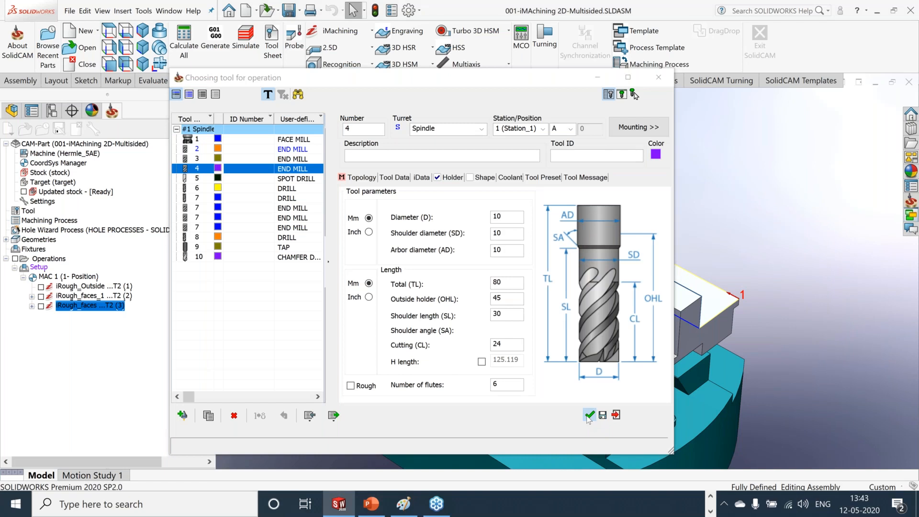
key("Return")
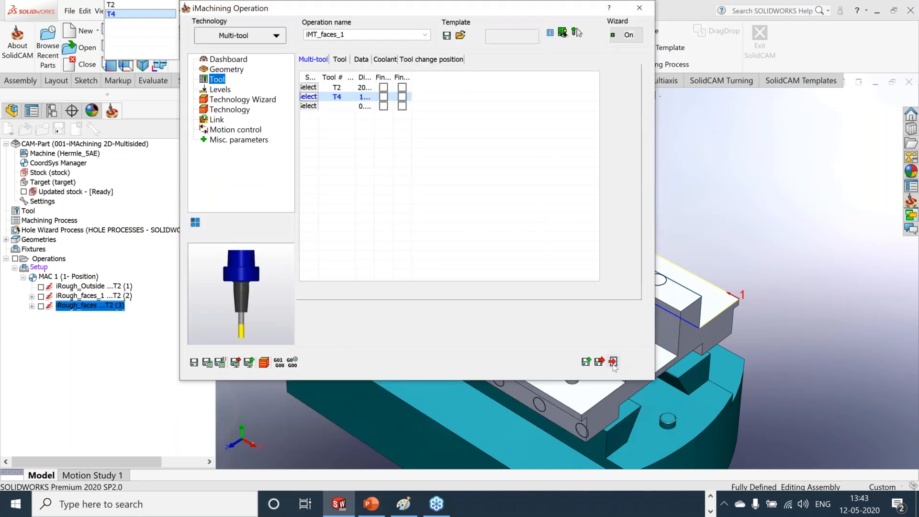
left_click(613, 362)
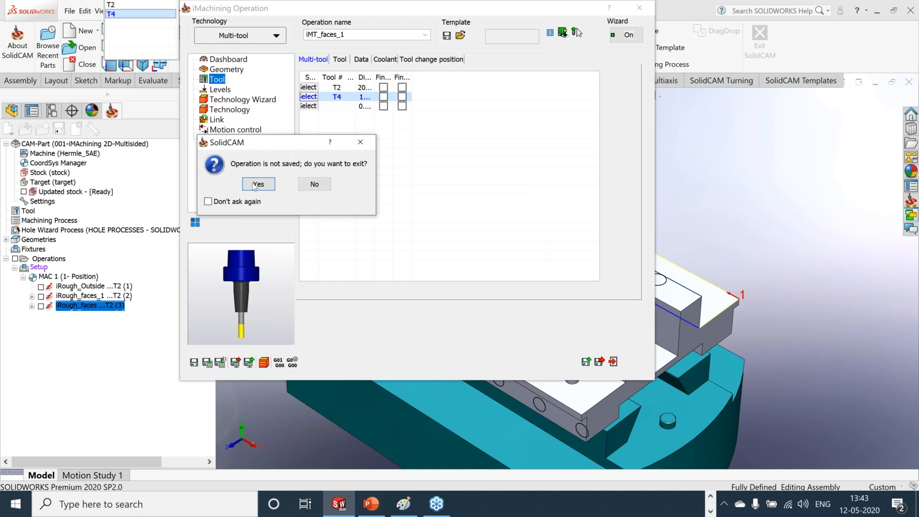
left_click(256, 184)
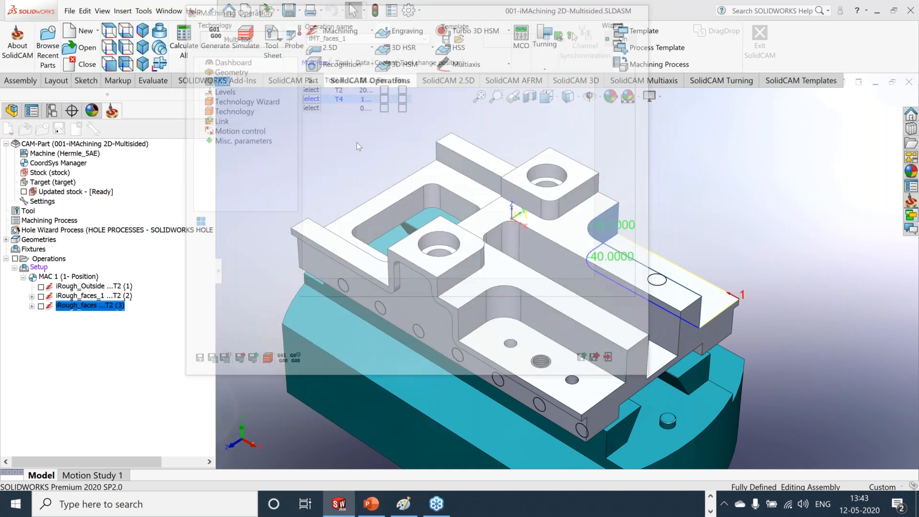
Step: Suppress the three existing operations iRough_Outside, iRough_faces_1 and iRough_faces together
left_click(84, 290, "shift")
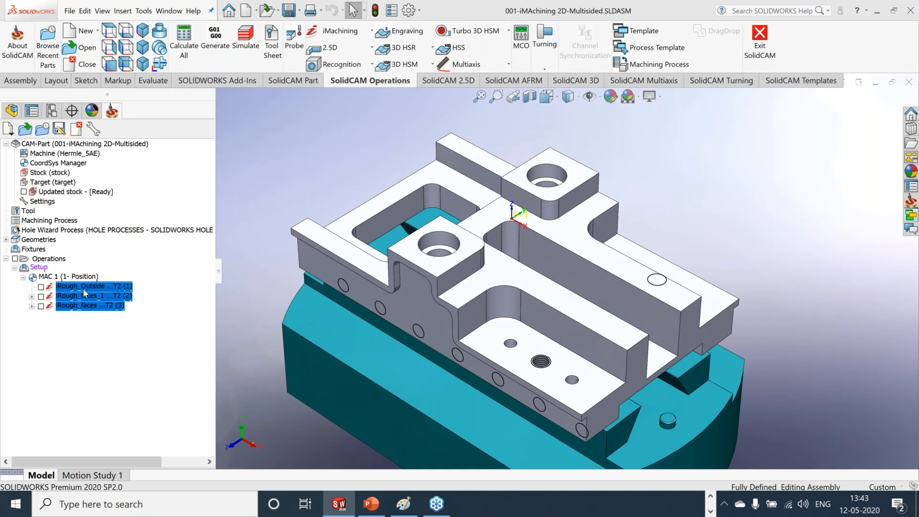
right_click(85, 292)
left_click(113, 468)
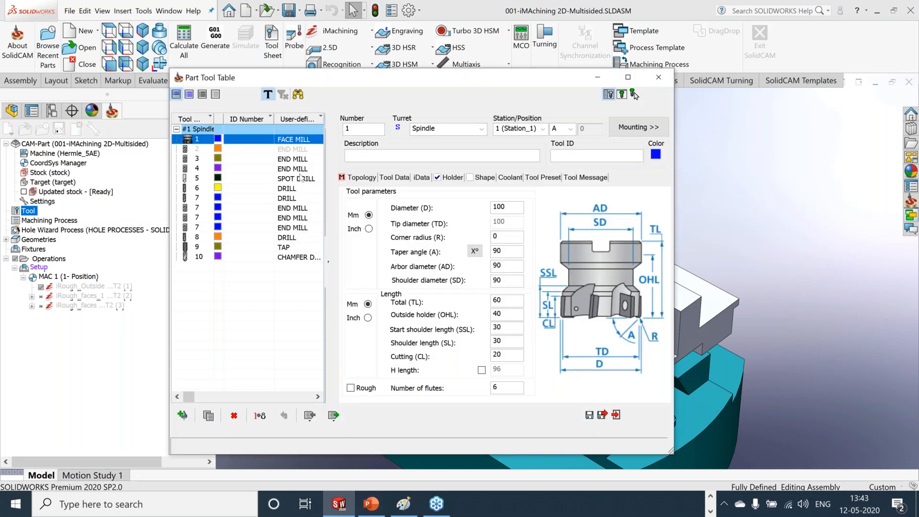
Step: Check the iData settings of end mill T4 in the part tool table and close the table
left_click(301, 169)
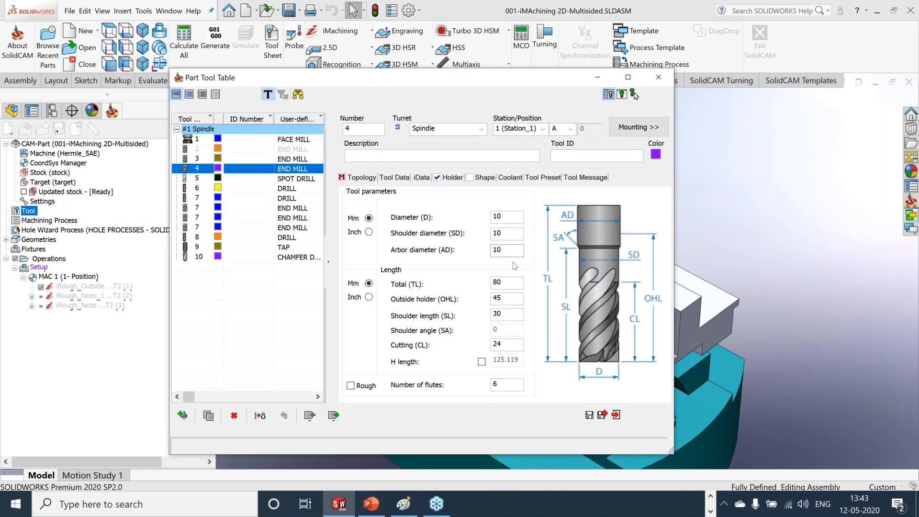
left_click(427, 177)
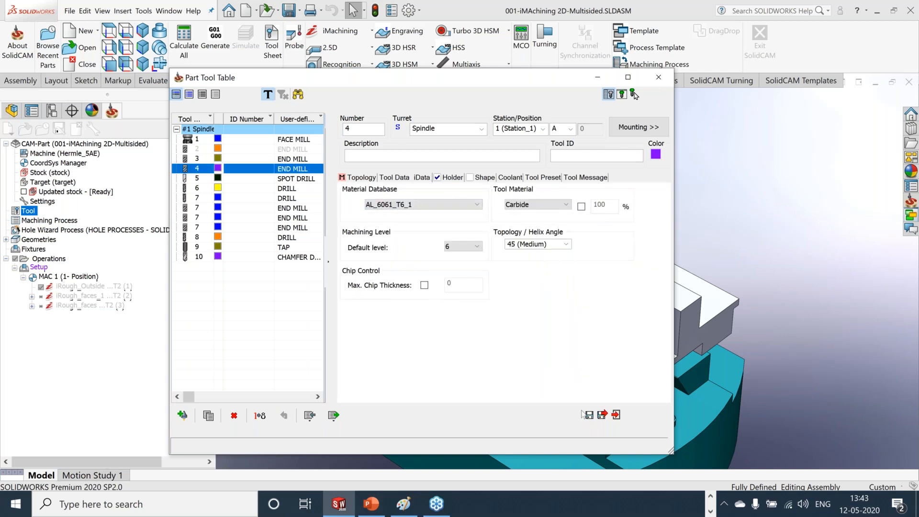
left_click(616, 415)
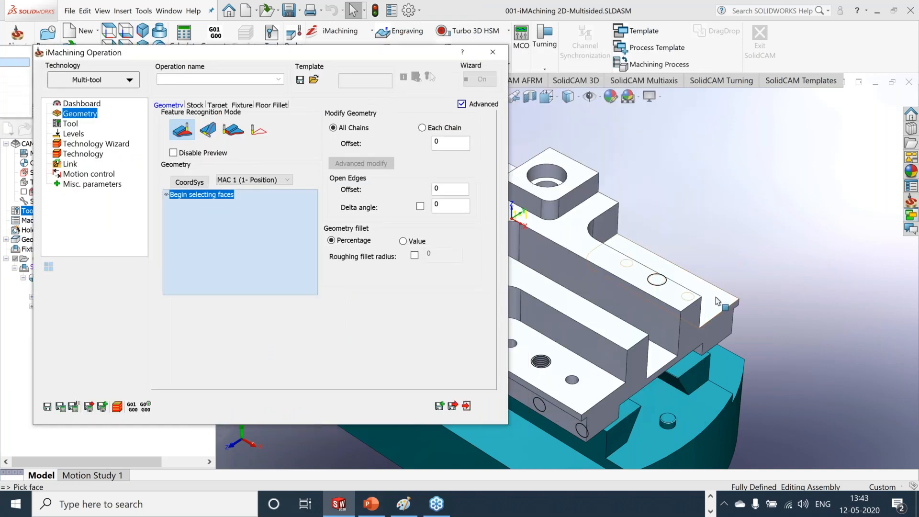
Step: Select the lower ledge face for a new multi-tool iMachining operation and assign the 20 mm end mill T2 as first tool
left_click(687, 282)
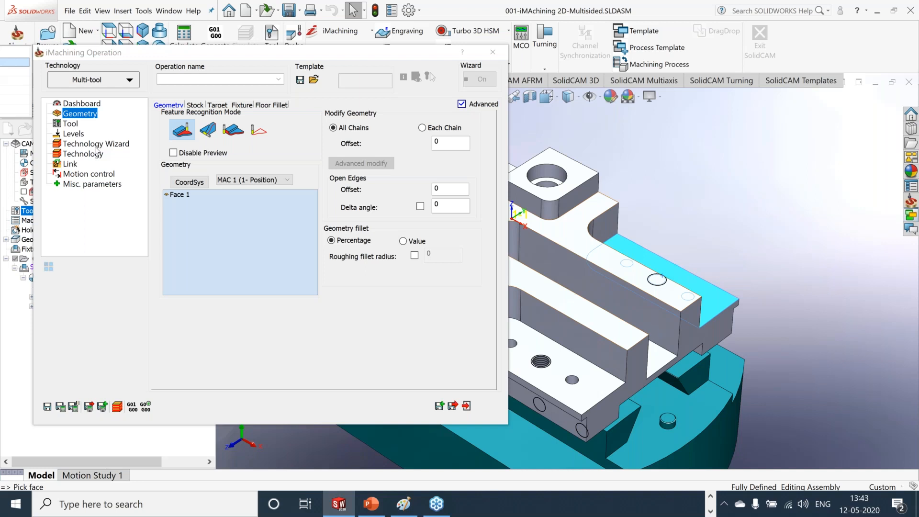
left_click(71, 124)
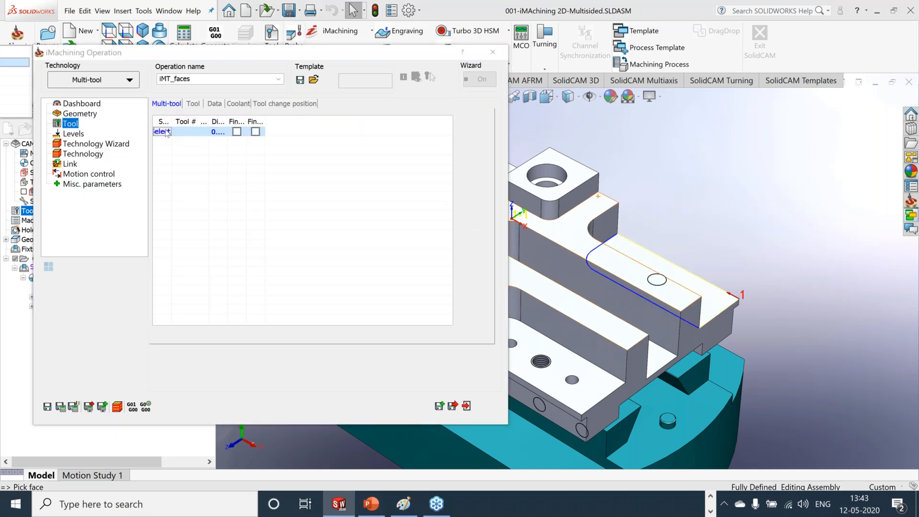
left_click(165, 132)
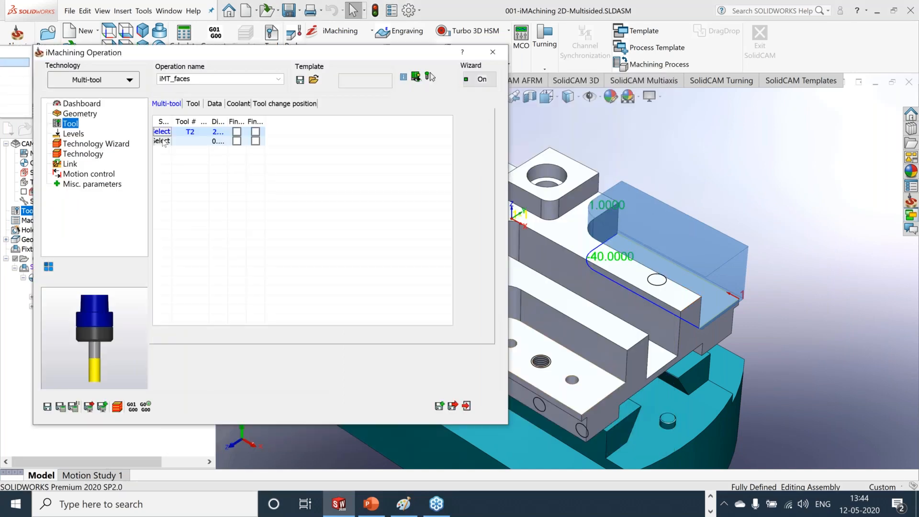
Step: Review the operation's milling levels, technology wizard data, and step-down and offset parameters
left_click(71, 136)
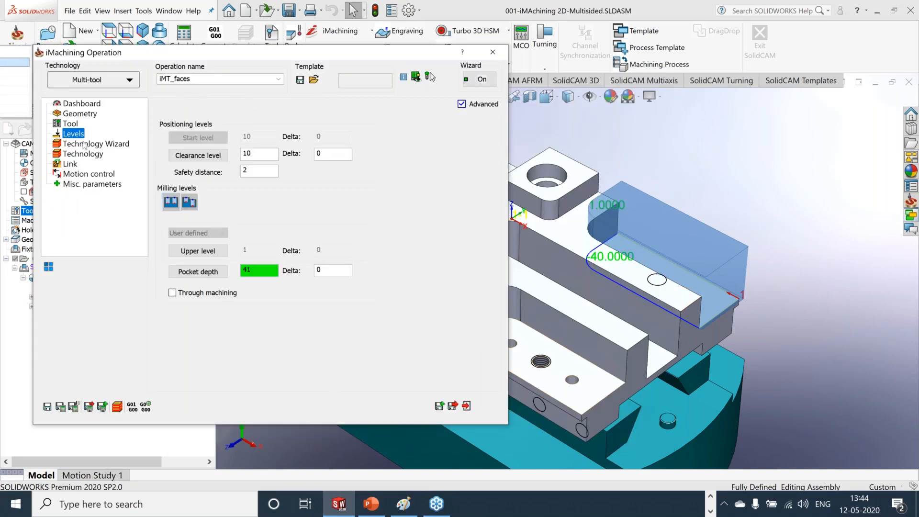
left_click(85, 144)
left_click(84, 154)
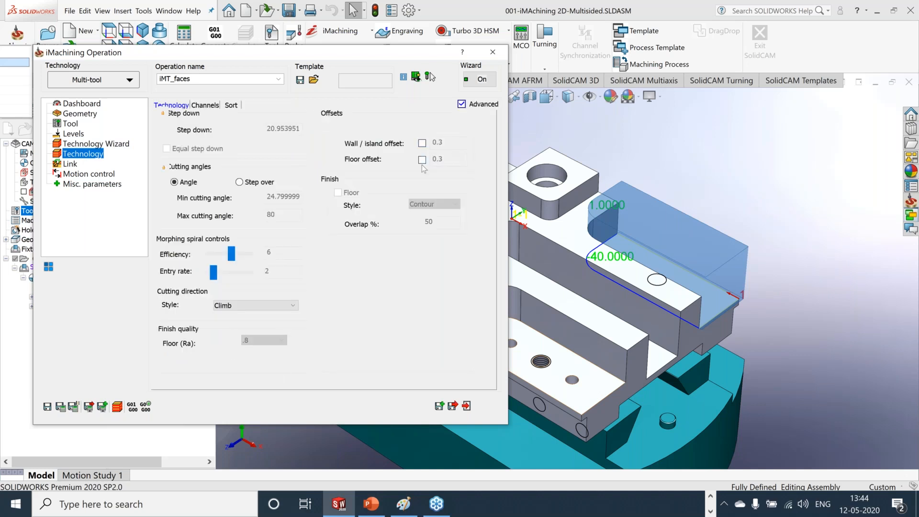
mouse_move(215, 158)
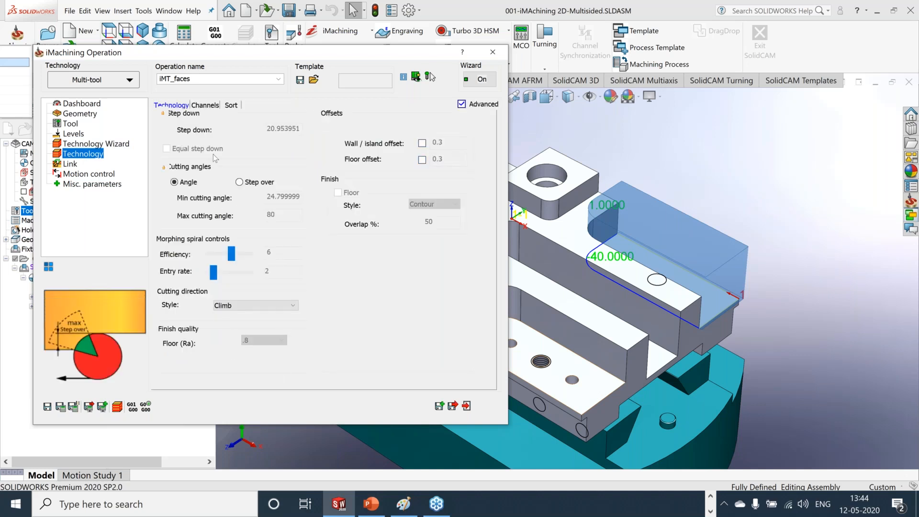
Step: Add the 10 mm end mill T4 as the second tool of the multi-tool operation
left_click(70, 124)
left_click(163, 141)
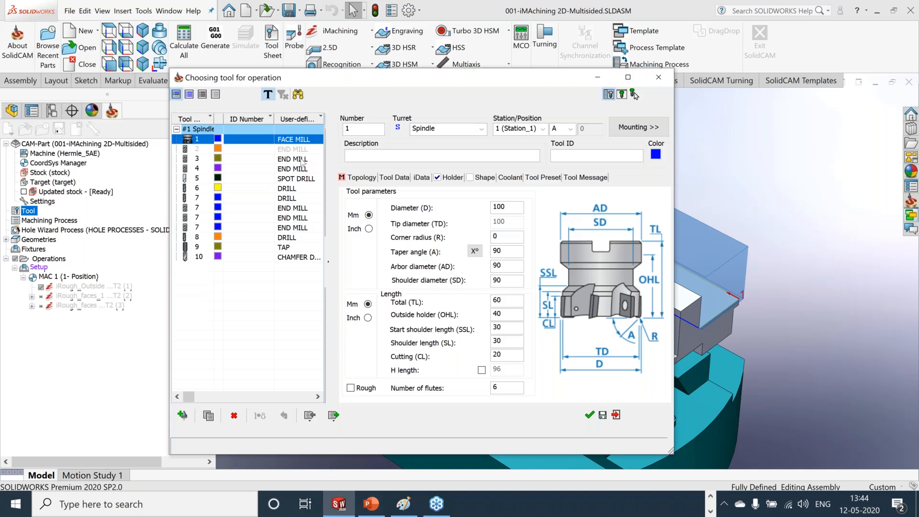
left_click(300, 159)
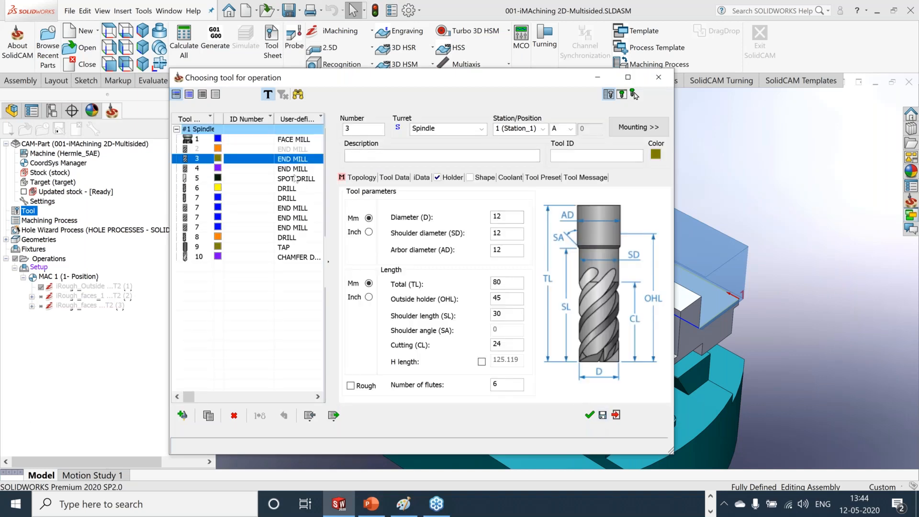
key("Down")
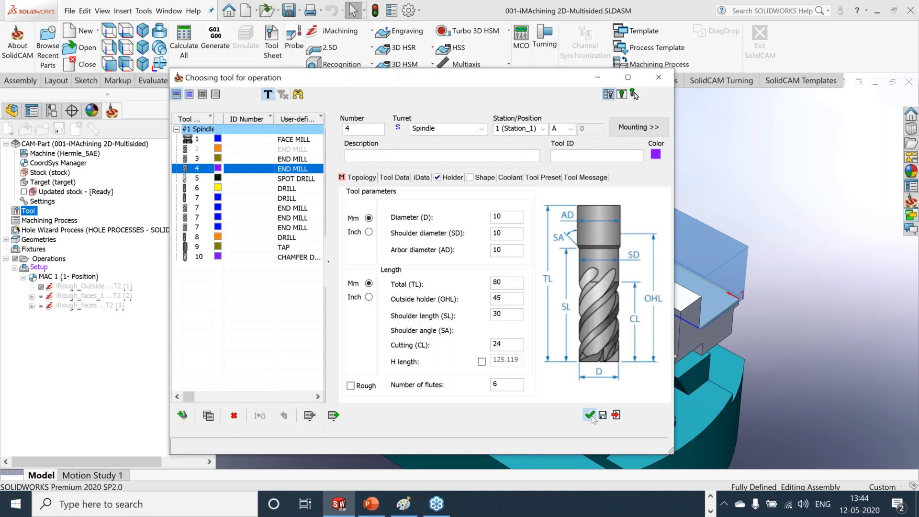
left_click(592, 419)
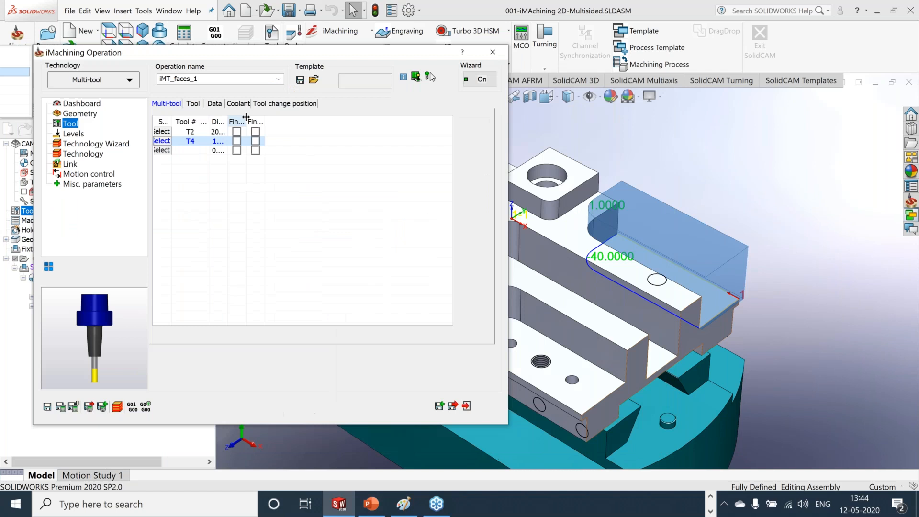
Step: Enable Finish Wall for tool T4 in the multi-tool operation, save and calculate it, and exit the operation
left_click_drag(327, 120, 428, 119)
left_click(267, 141)
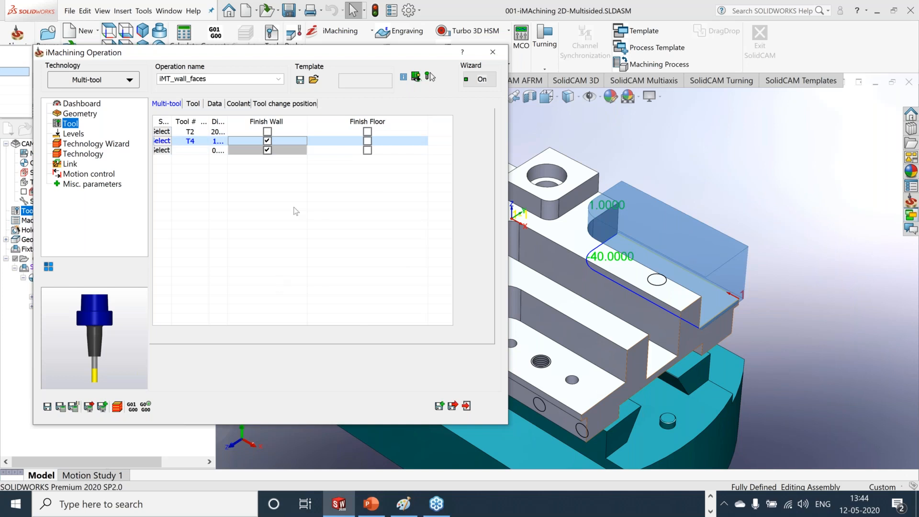
left_click(61, 407)
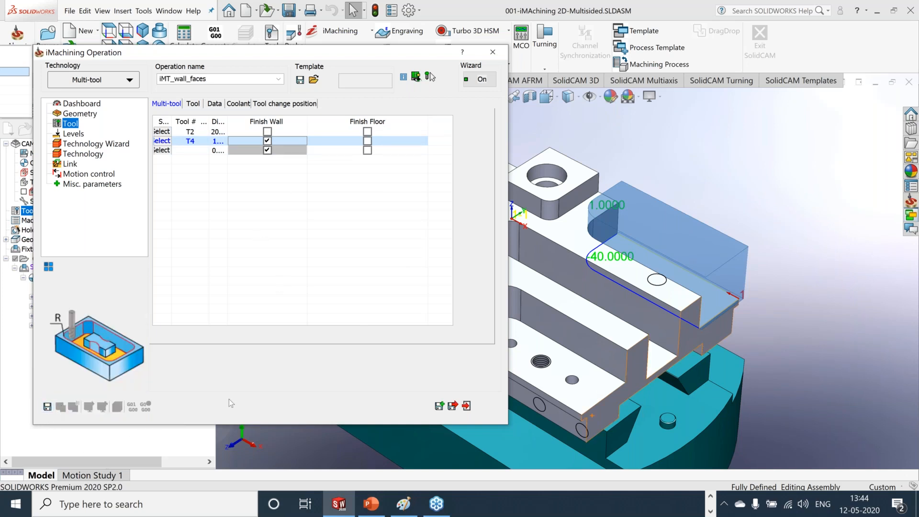
left_click(465, 406)
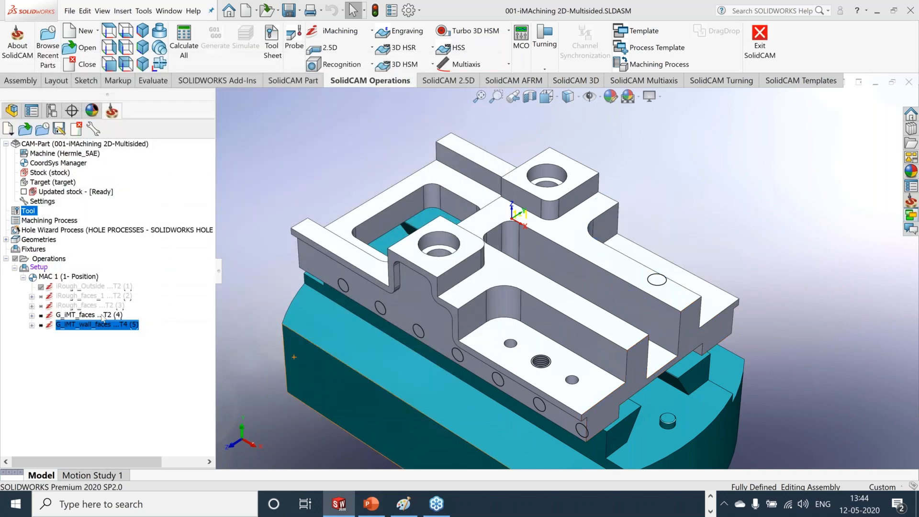
Step: Display the tool paths of the iMT_faces and iMT_wall_faces operations on the model, together and individually
left_click(103, 316, "ctrl")
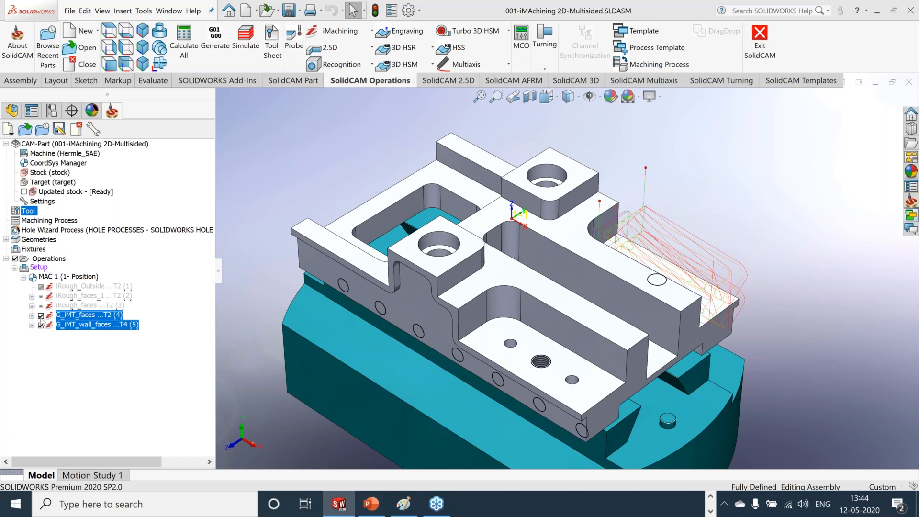
left_click(42, 323)
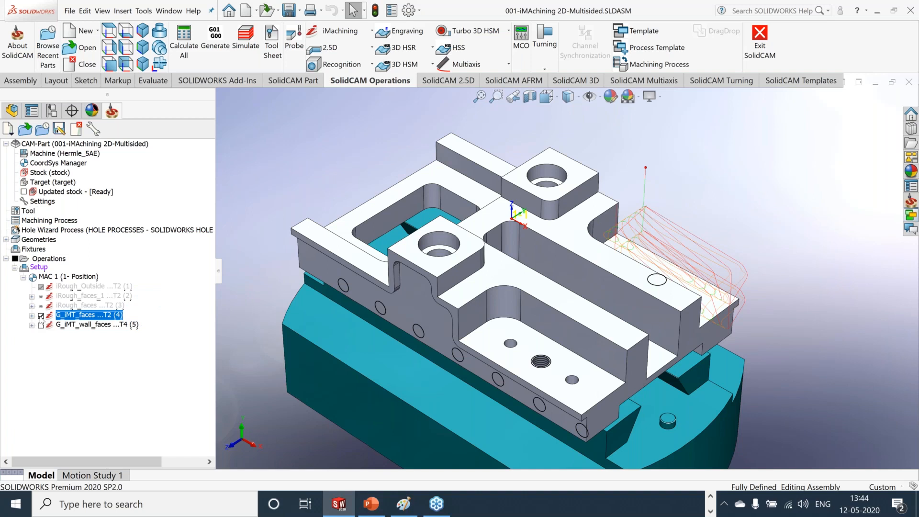
left_click(41, 316)
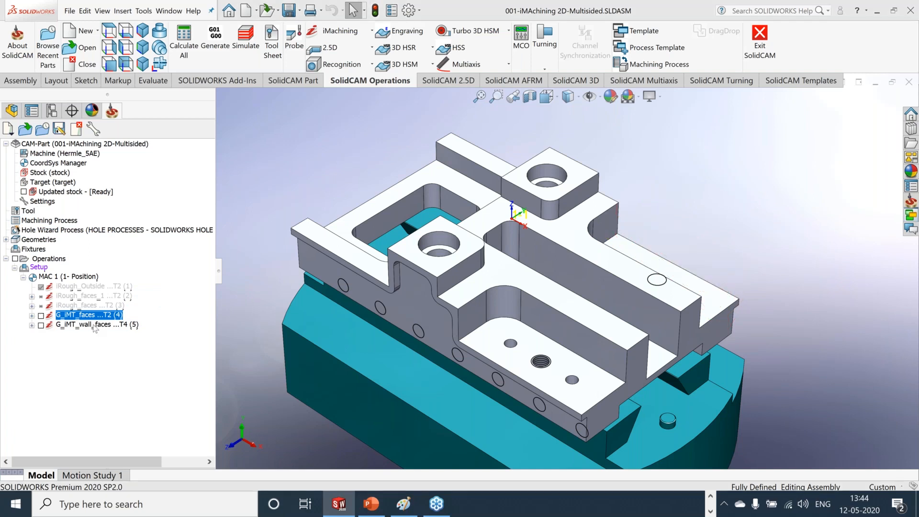
left_click(40, 325)
middle_click_drag(704, 305, 766, 357)
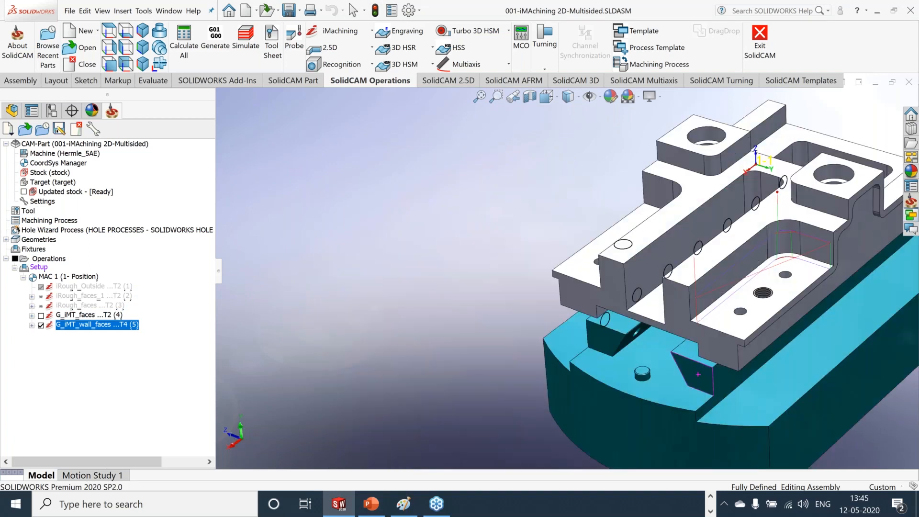
scroll(785, 289, "down", 3)
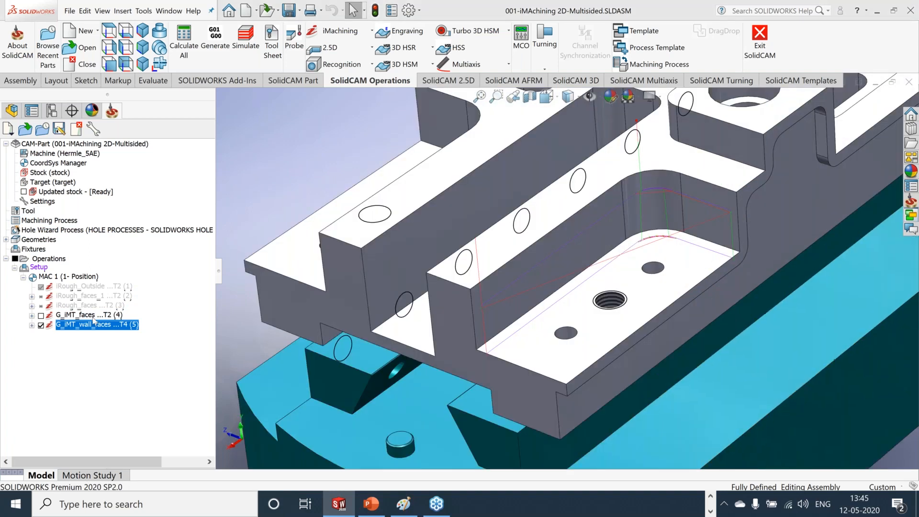
Step: Simulate the iMT_faces and iMT_wall_faces operations together in SolidVerify at a reduced speed, inspect the machined ledge, and exit the simulation
left_click(94, 316, "ctrl")
right_click(93, 316)
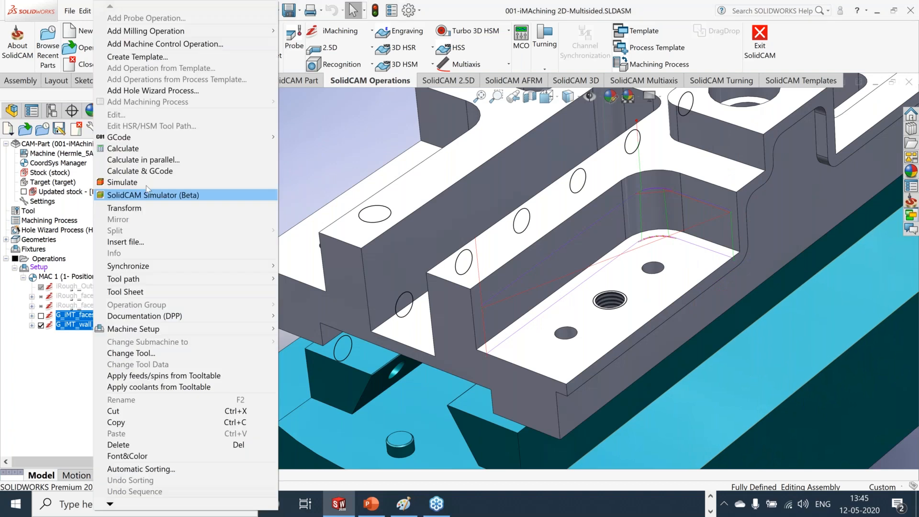
left_click(146, 185)
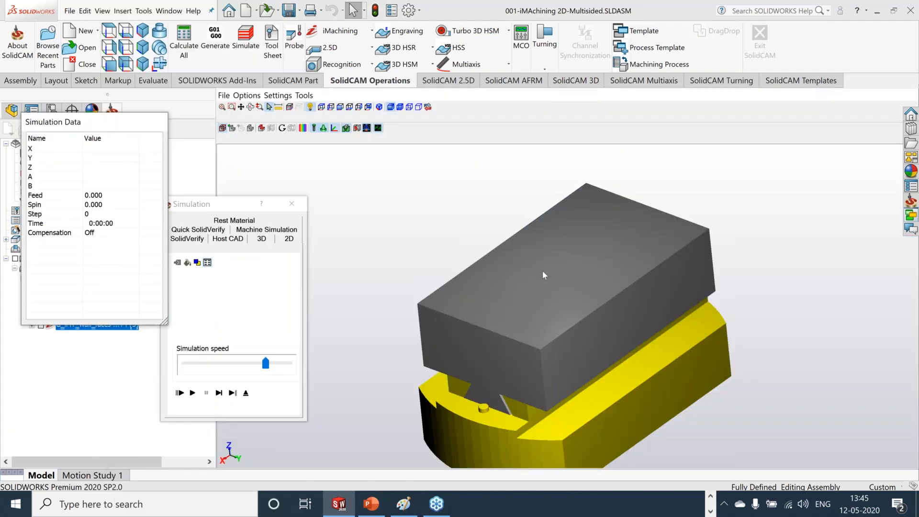
left_click(196, 396)
left_click(196, 395)
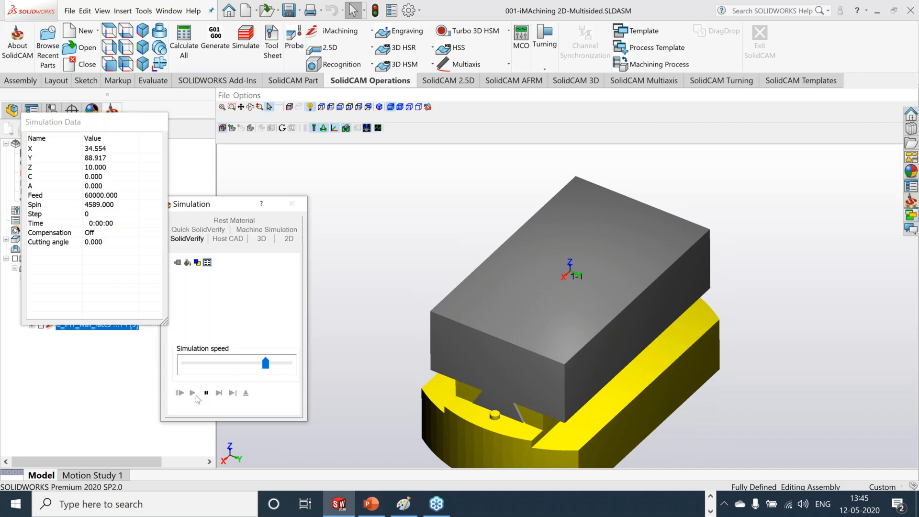
left_click_drag(263, 362, 240, 362)
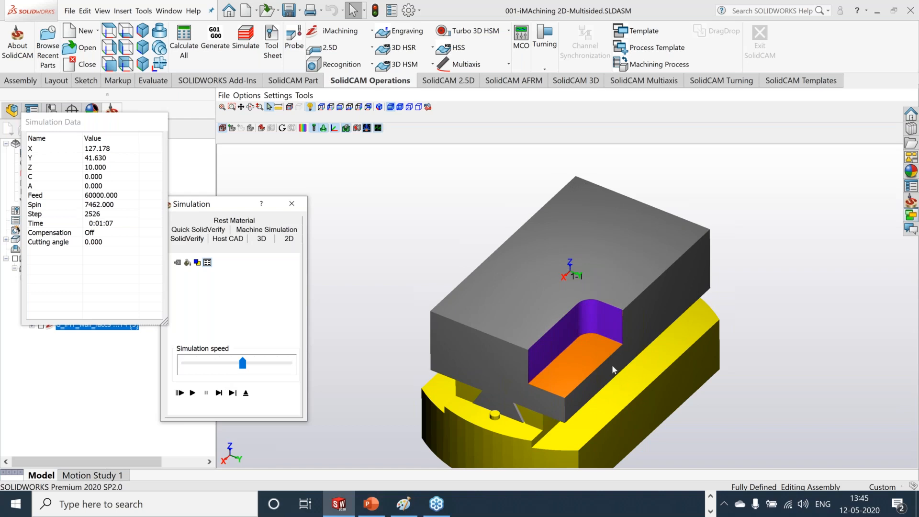
scroll(613, 370, "up", 4)
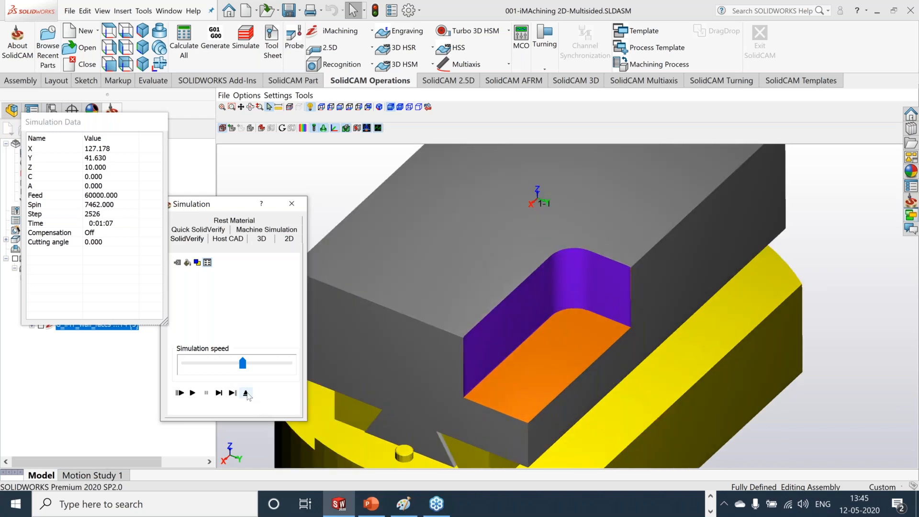
left_click(246, 393)
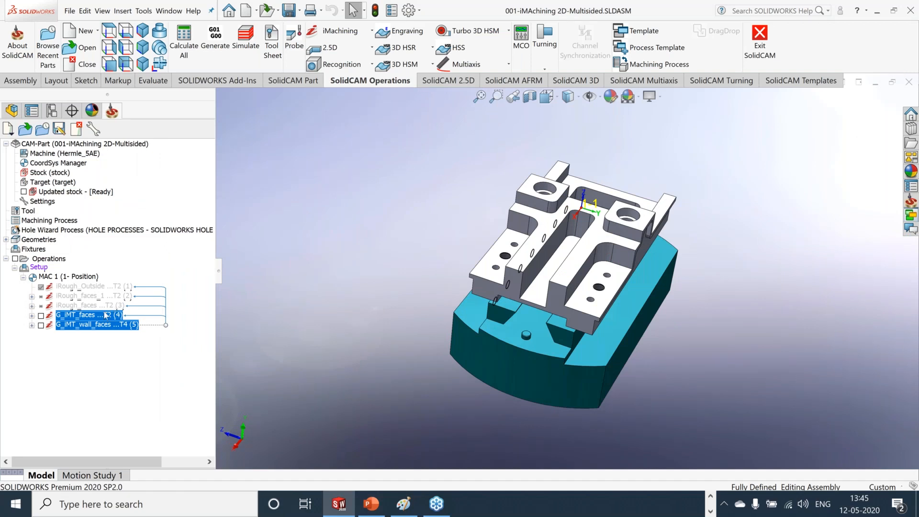
Step: Try the beta arc-fitting tolerance of 0.01 in the iMT_faces operation's miscellaneous parameters and exit without saving
left_click(90, 315)
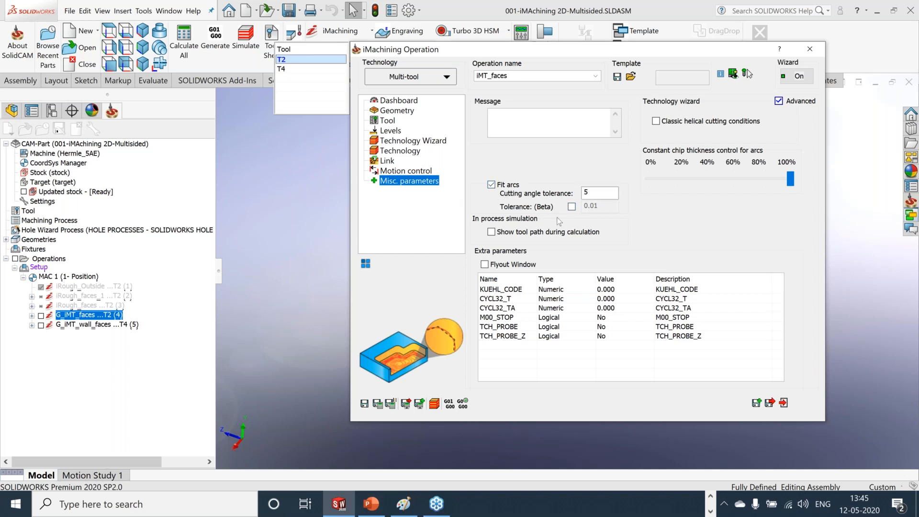
left_click(571, 207)
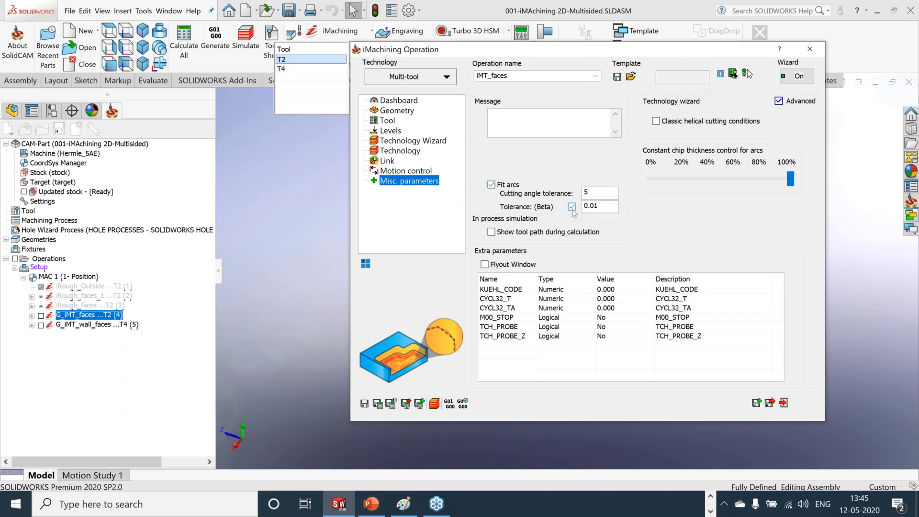
left_click(613, 206)
left_click(610, 205)
left_click(821, 53)
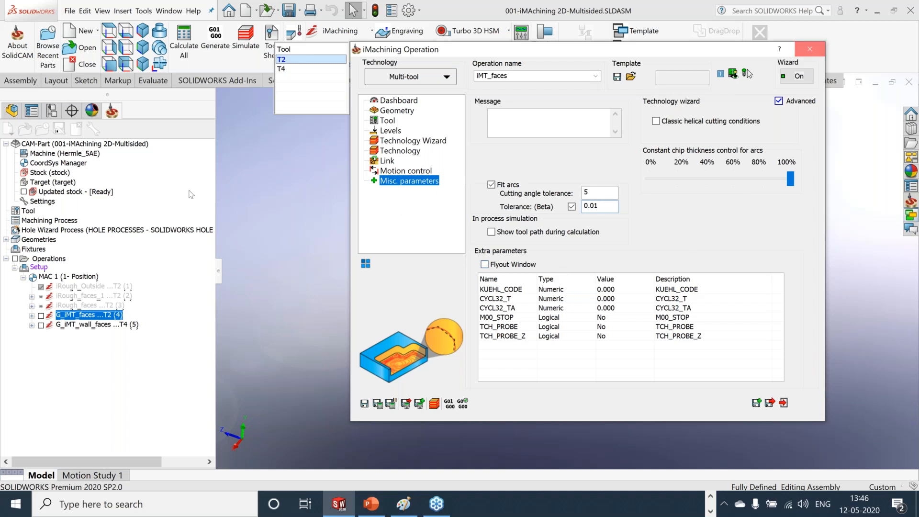
left_click(258, 184)
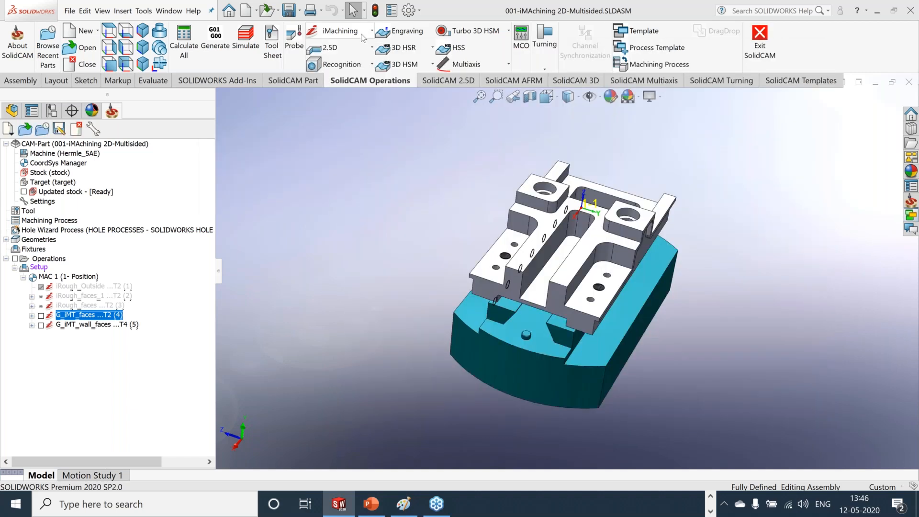
Step: Create a 3D iMachining operation on the target geometry and assign the 20 mm end mill T2
left_click(340, 30)
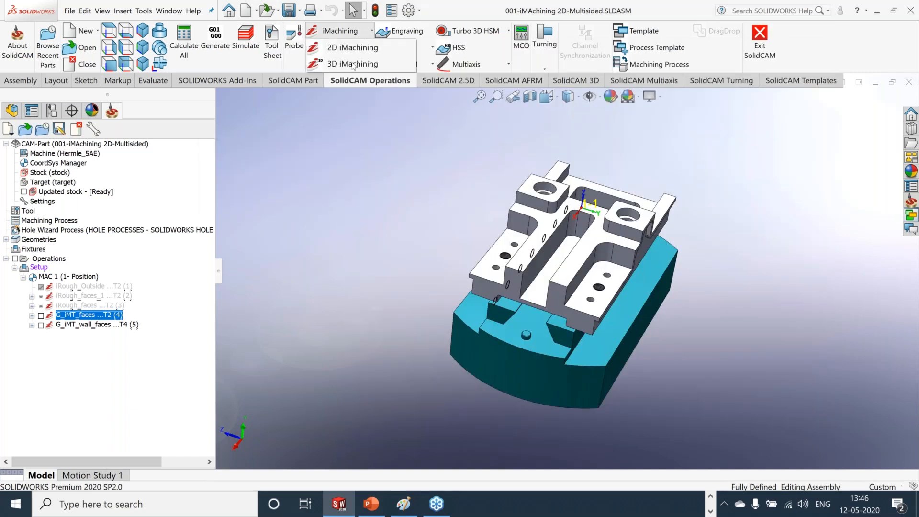
left_click(353, 64)
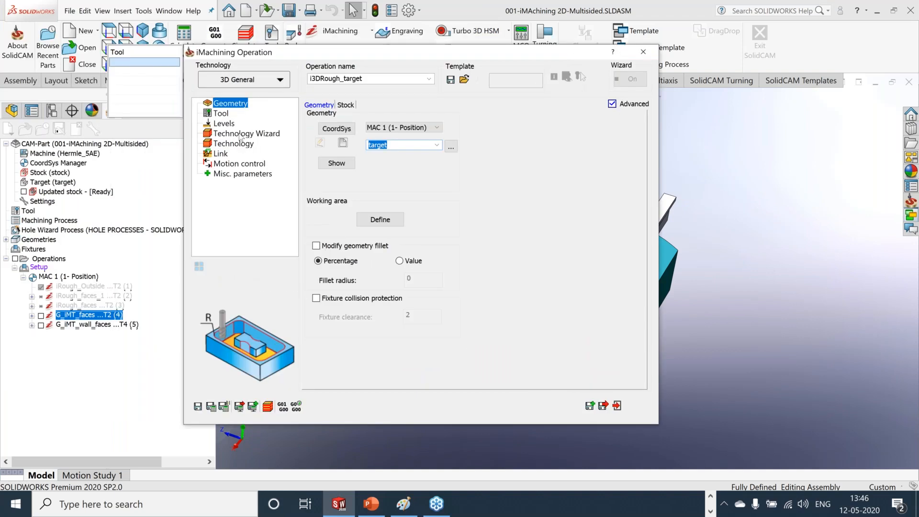
left_click(241, 135)
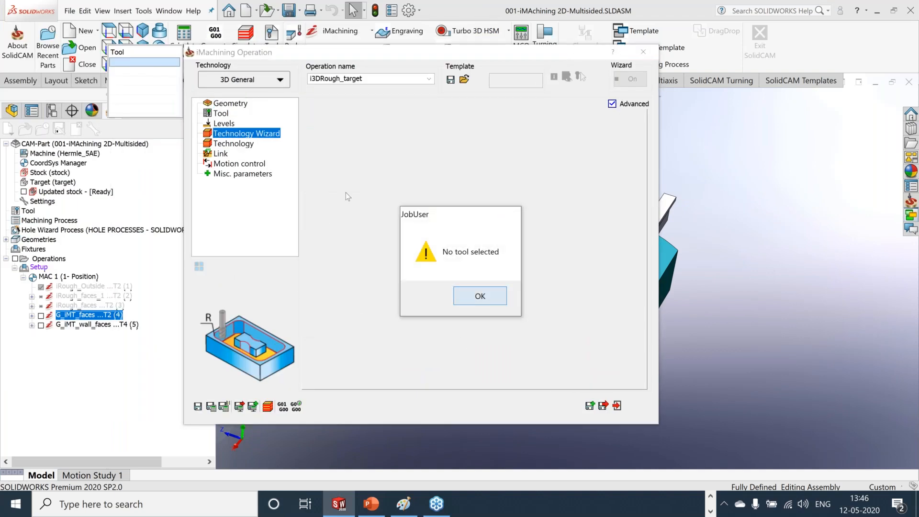
key("Return")
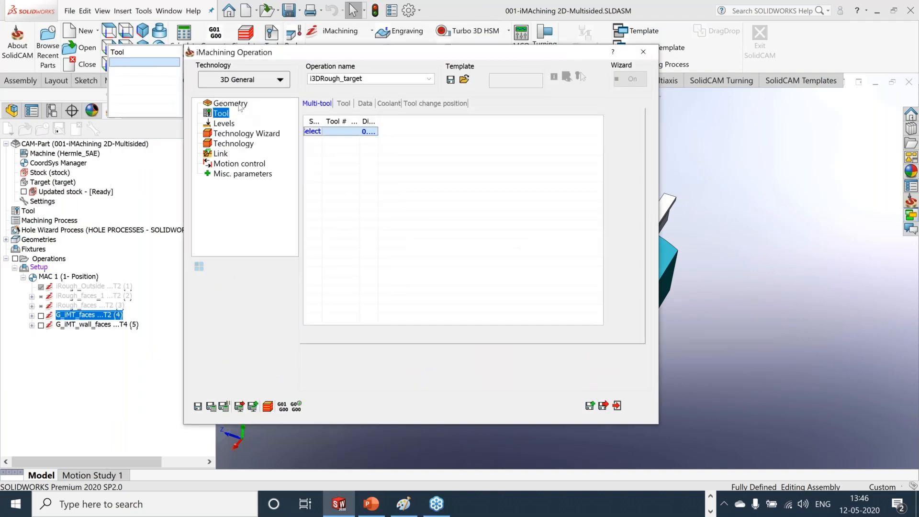
left_click(307, 134)
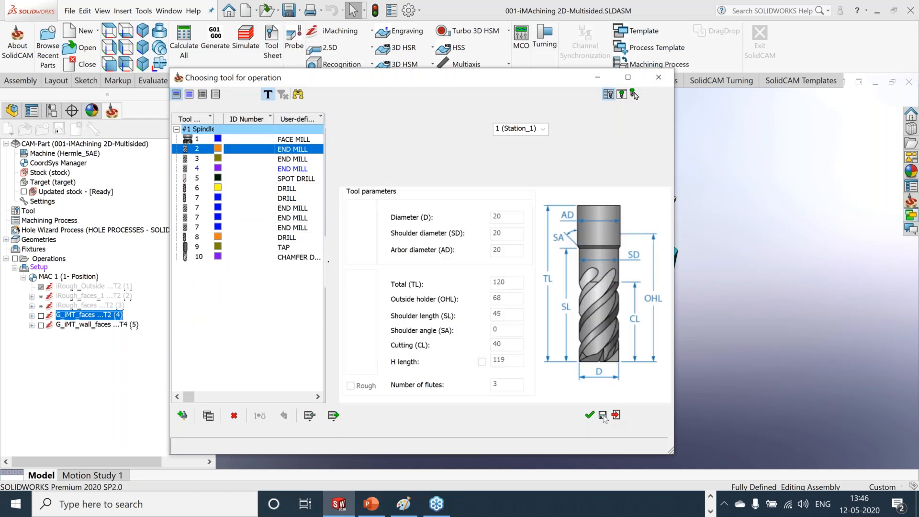
left_click(590, 415)
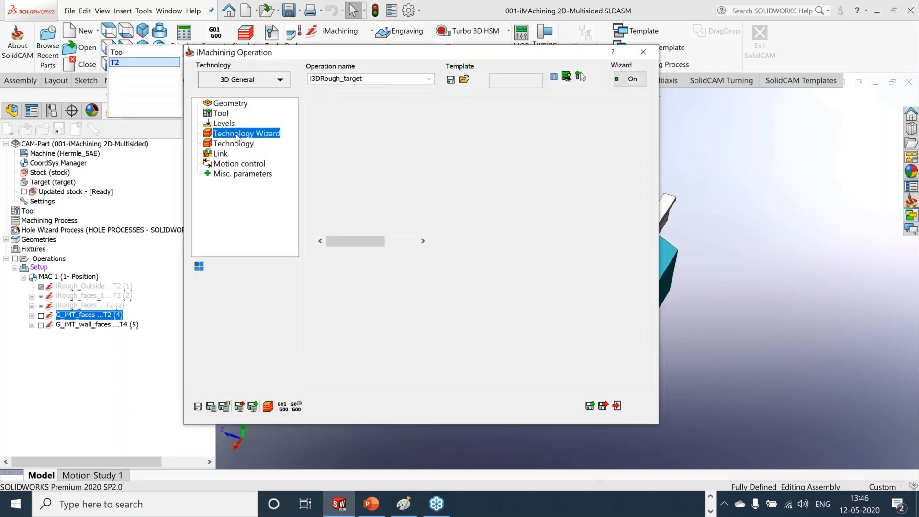
Step: Review the 3D operation's modifiable cutting conditions, enable the rest-rough maximum cutting angle override of 80, and exit without saving
left_click(407, 107)
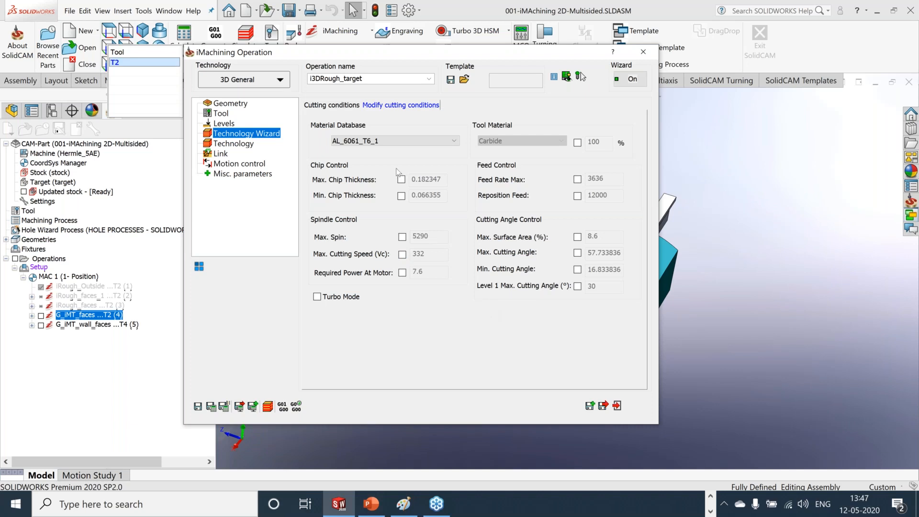
left_click(233, 144)
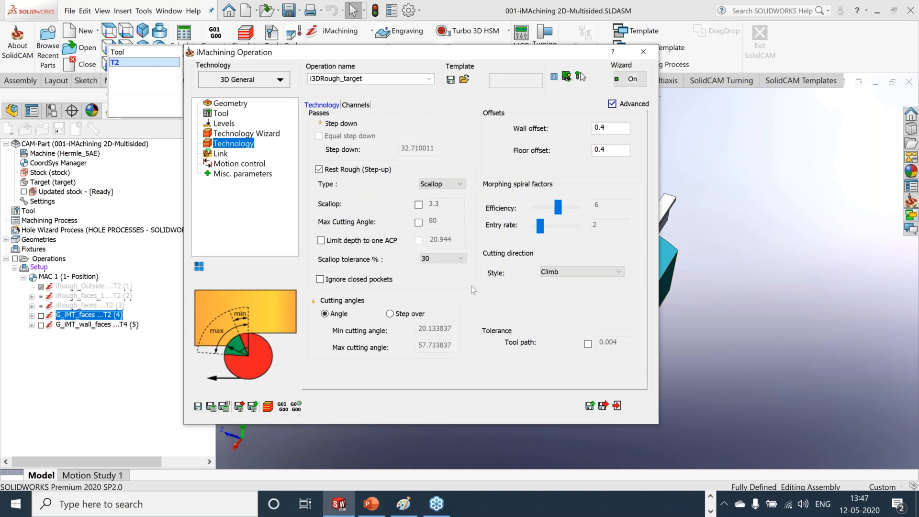
left_click(418, 223)
left_click_drag(425, 223, 464, 217)
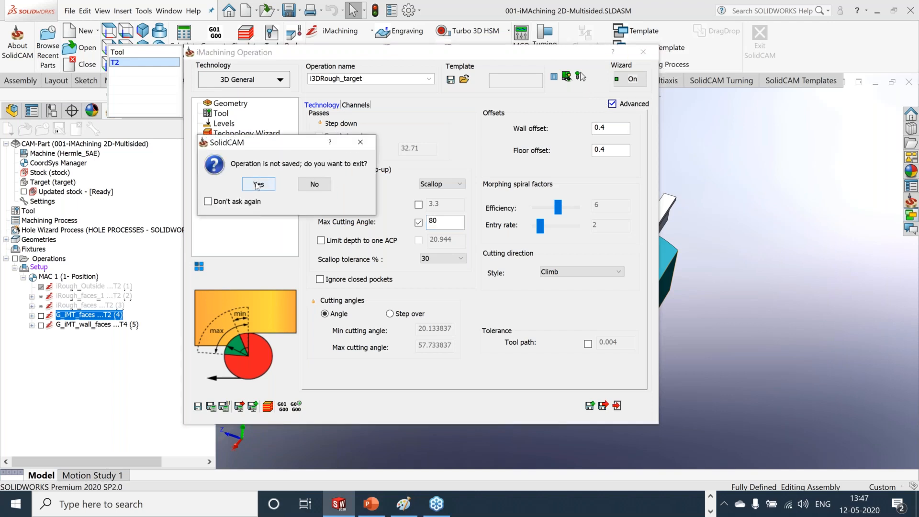
left_click(258, 184)
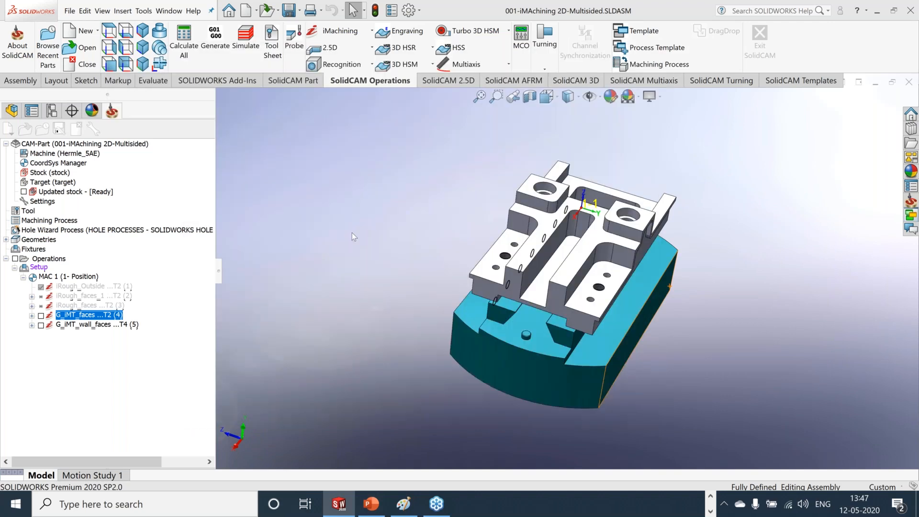
middle_click_drag(761, 338, 715, 369)
scroll(500, 240, "down", 2)
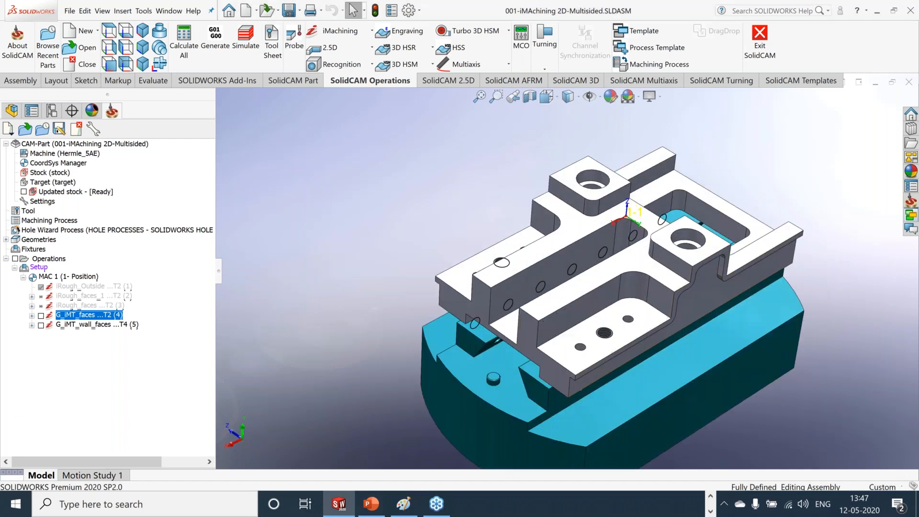
scroll(732, 291, "up", 2)
scroll(732, 290, "down", 2)
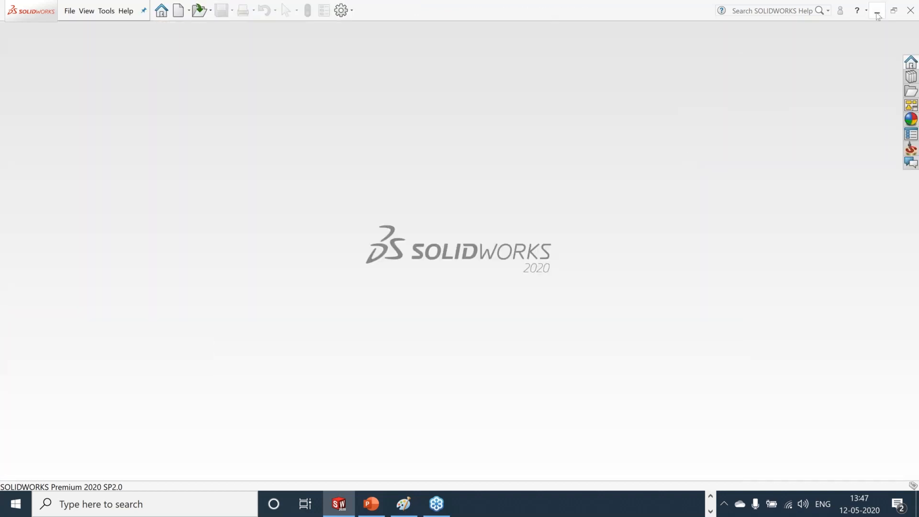
Step: Switch to the PowerPoint presentation and advance from the HSR/HSM title to the Turbo 3D HSR slide
left_click(877, 12)
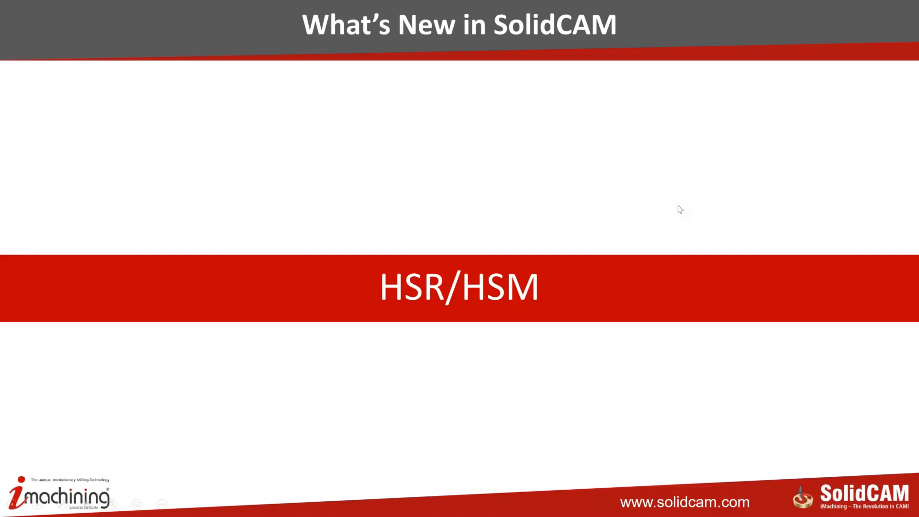
left_click(678, 205)
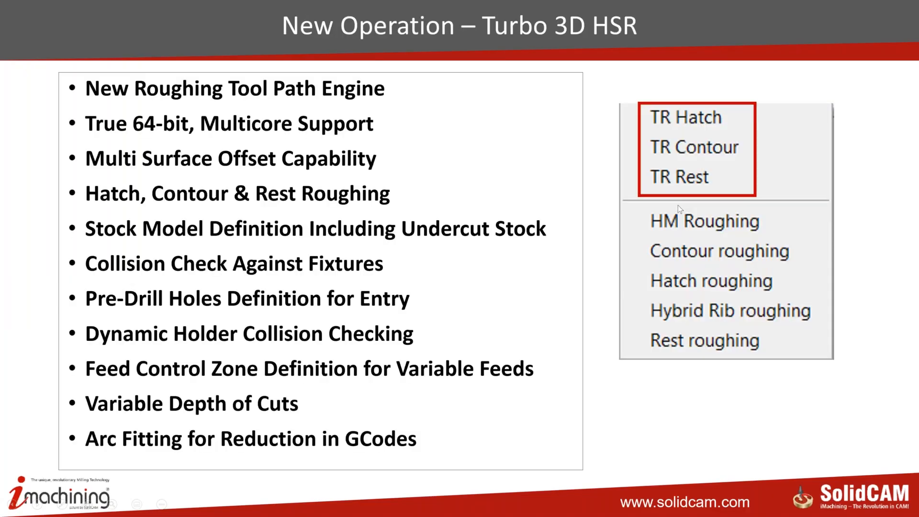
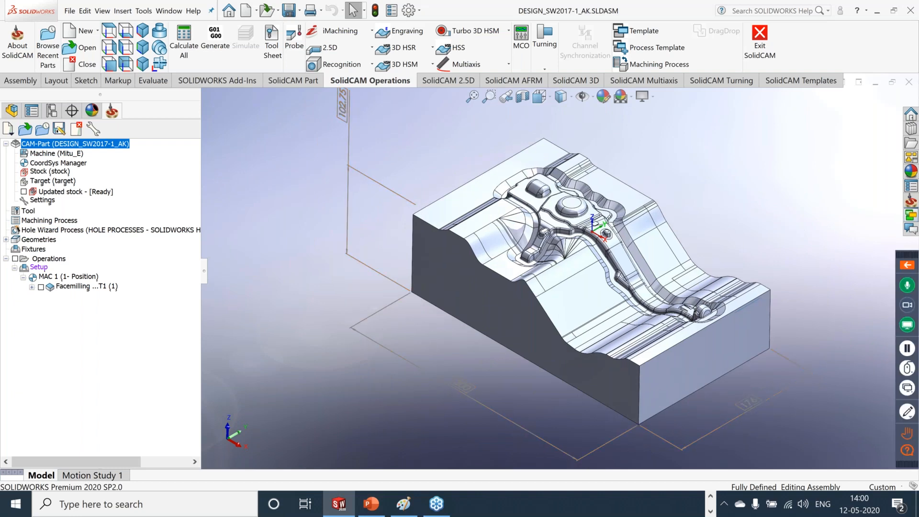
Step: Look through the available milling operation types, including Turbo 3D HSR and Turbo 3D HSM, without adding one
middle_click_drag(759, 200, 771, 193)
right_click(59, 259)
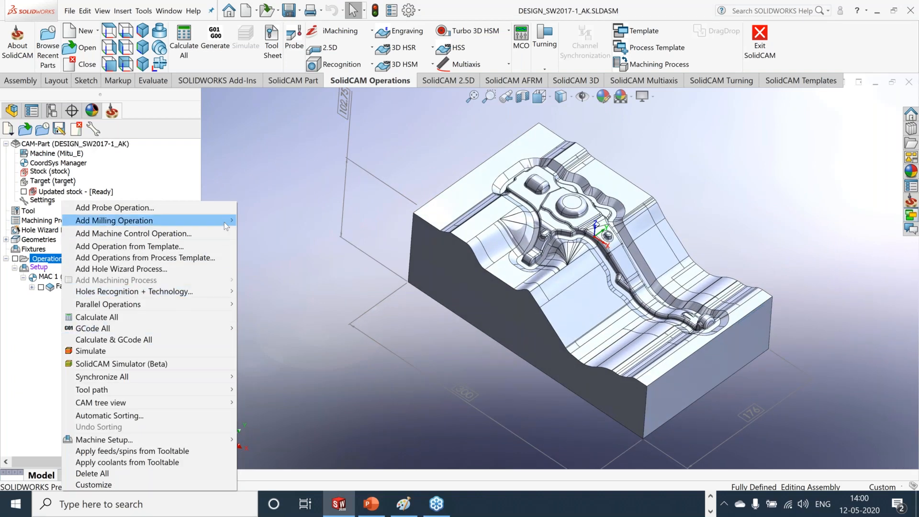
mouse_move(224, 222)
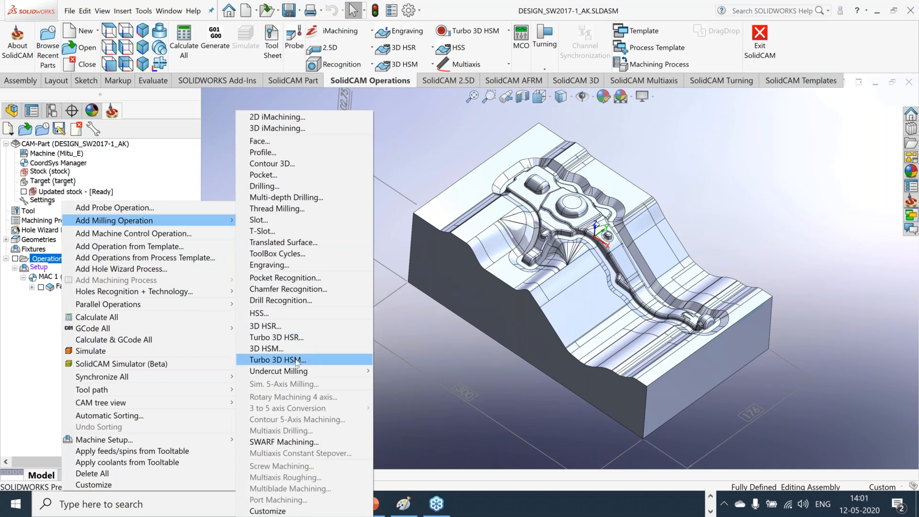
left_click(403, 418)
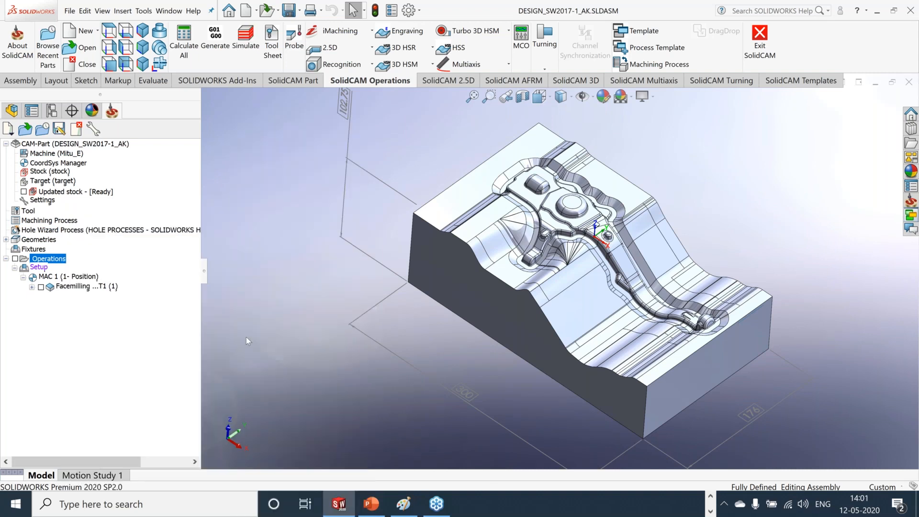
Step: Add a roughing operation to the Operations tree from the THSR_Cntr_Rough template
left_click(912, 218)
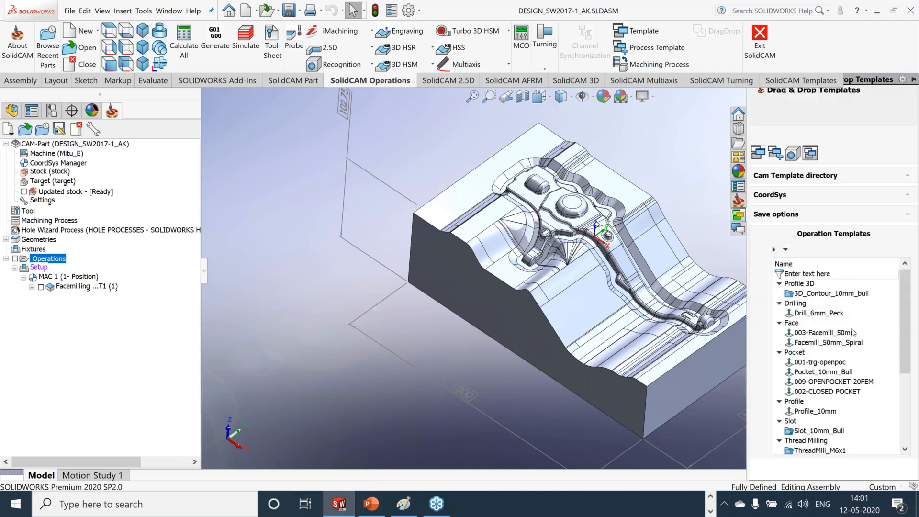
left_click(871, 176)
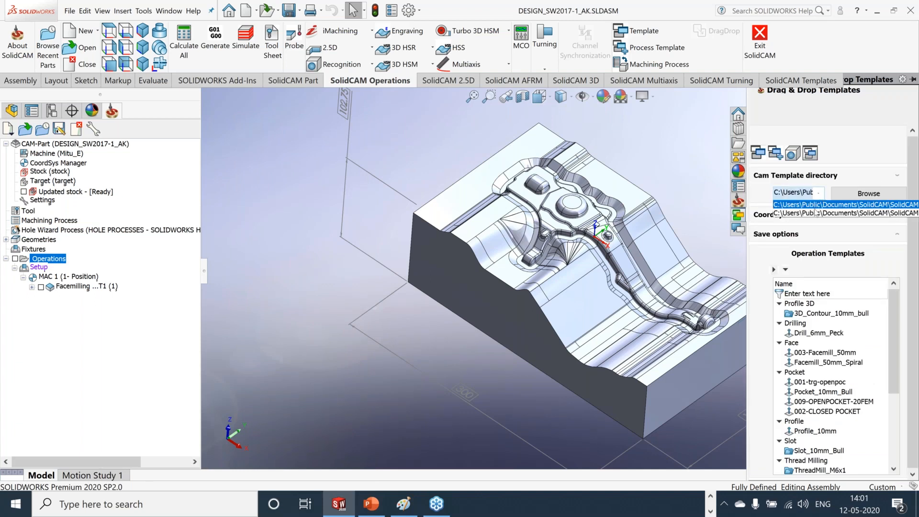
scroll(855, 371, "down", 4)
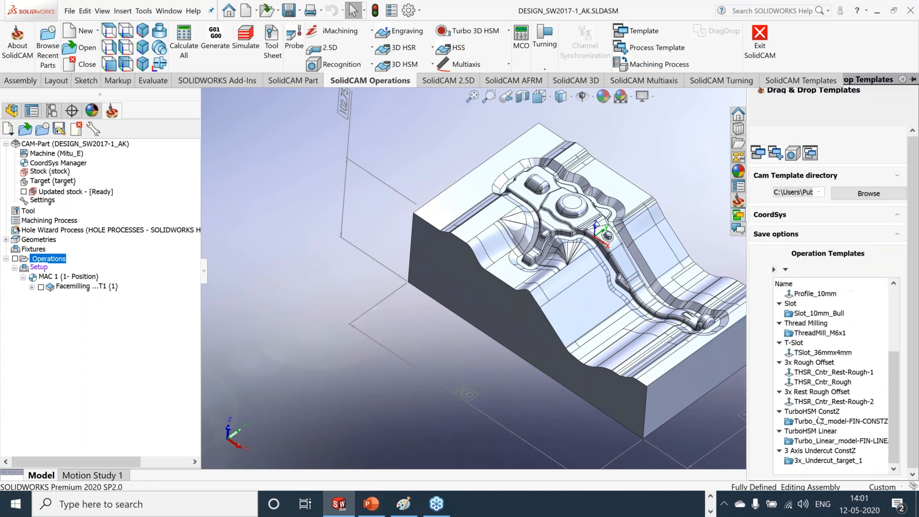
left_click(827, 383)
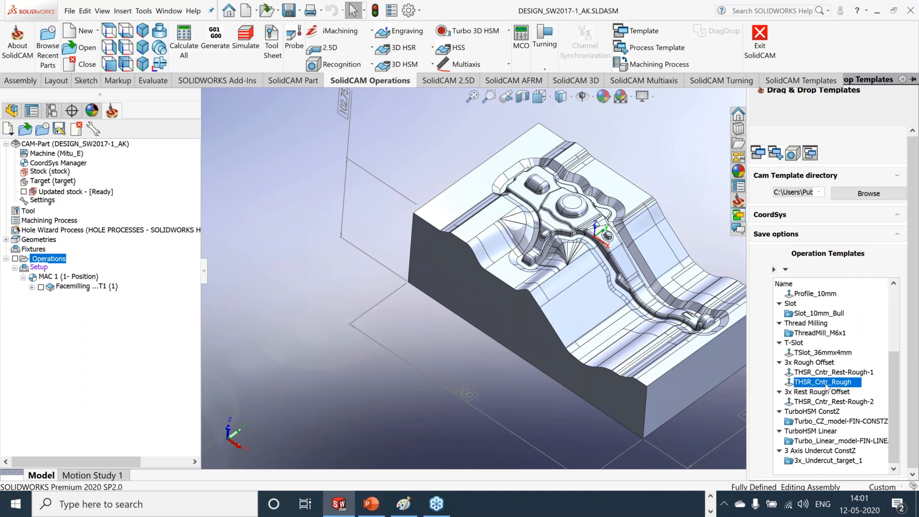
left_click_drag(827, 385, 101, 319)
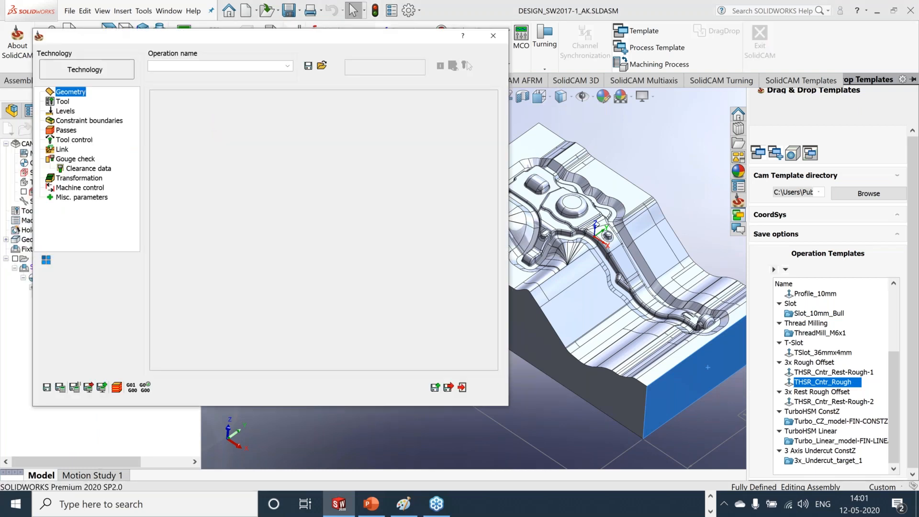
Step: Keep THSR Contour as the technology, assign the target geometry as machining surfaces, and show it on the model
left_click(119, 71)
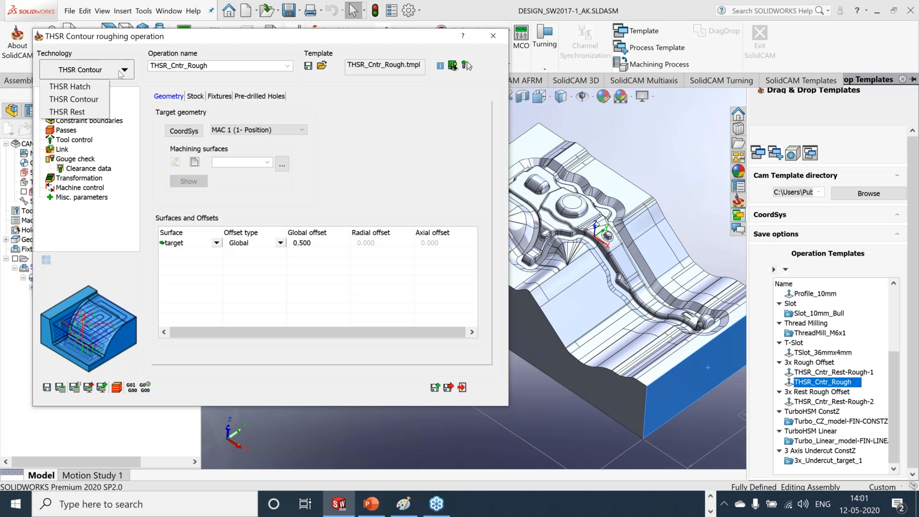
left_click(168, 80)
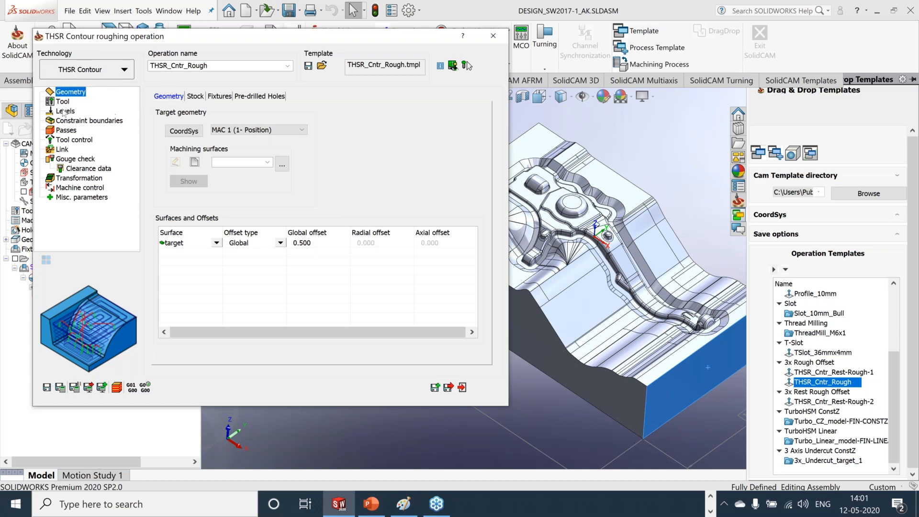
left_click(266, 162)
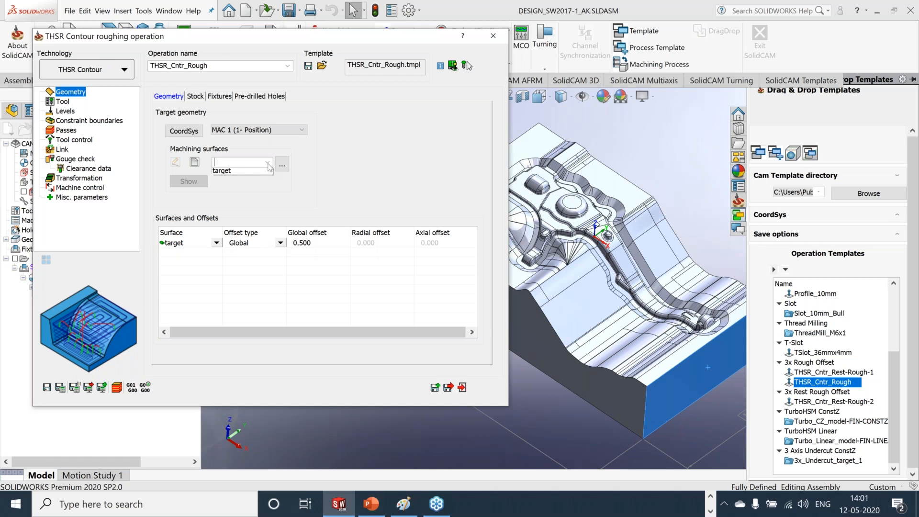
left_click(237, 173)
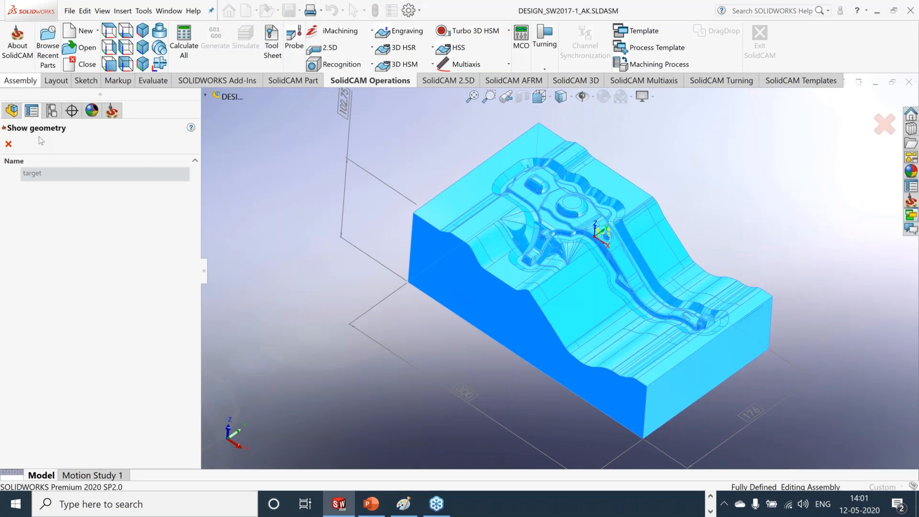
left_click(8, 144)
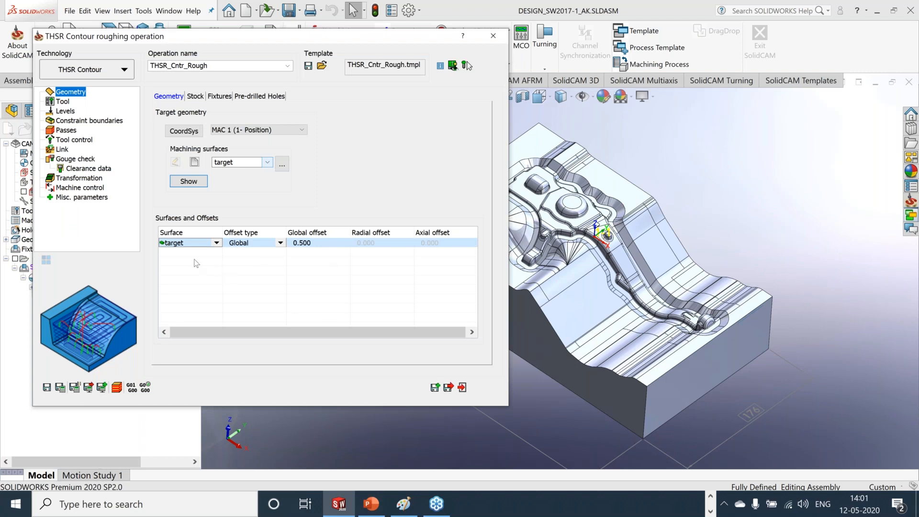
Step: Add the flat faces at the die's high and low ends as check surfaces with a global offset of 0.3
right_click(176, 254)
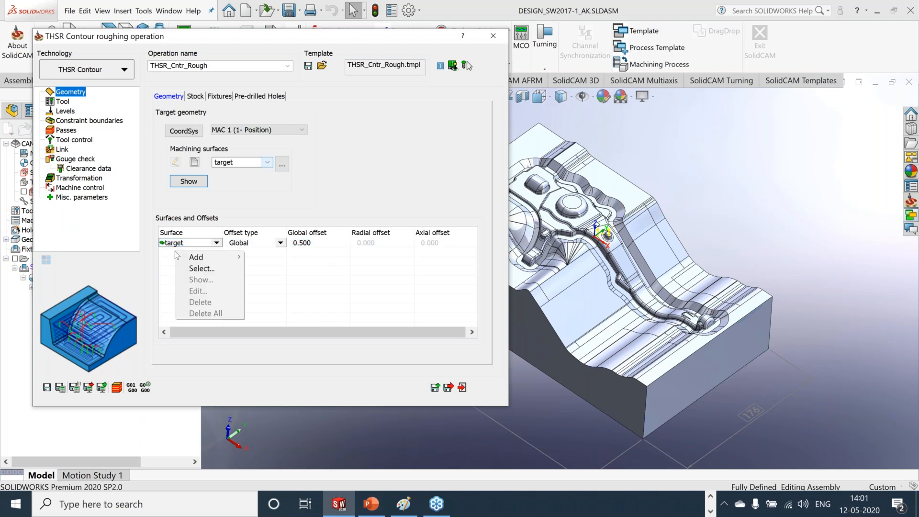
left_click(204, 269)
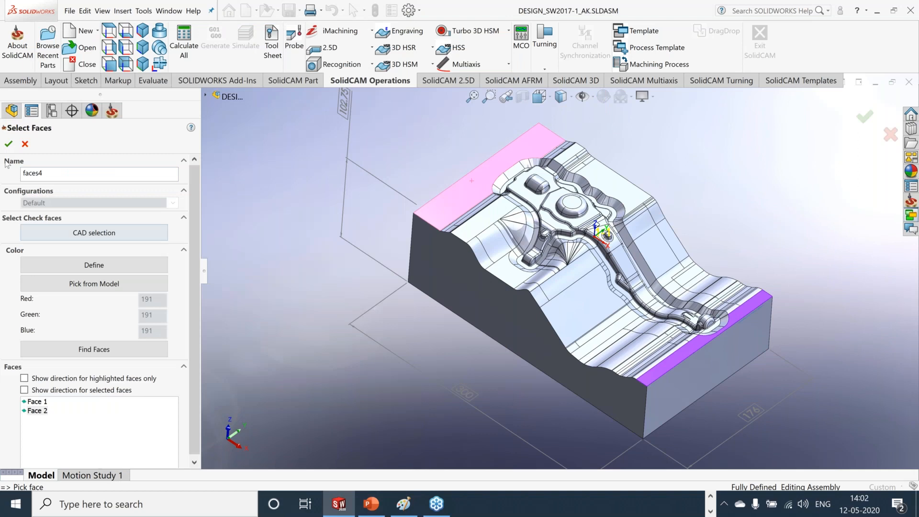
left_click(9, 144)
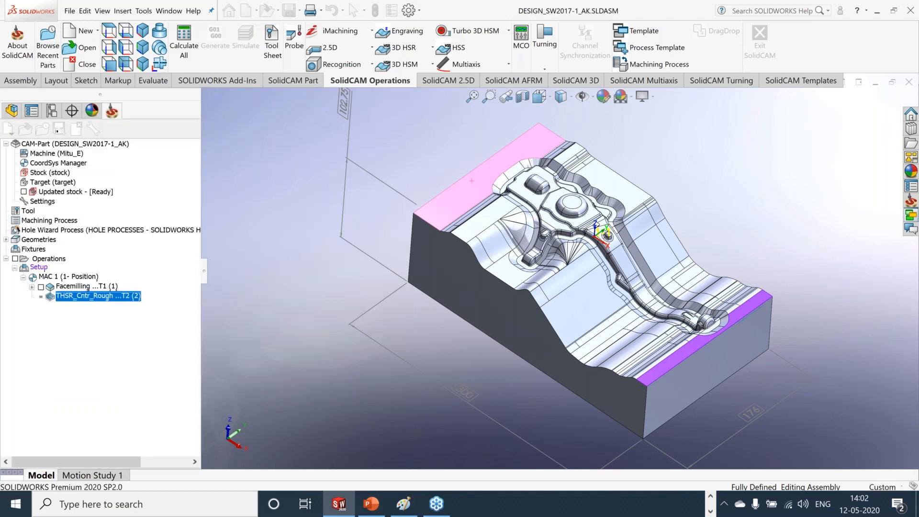
type("0.3")
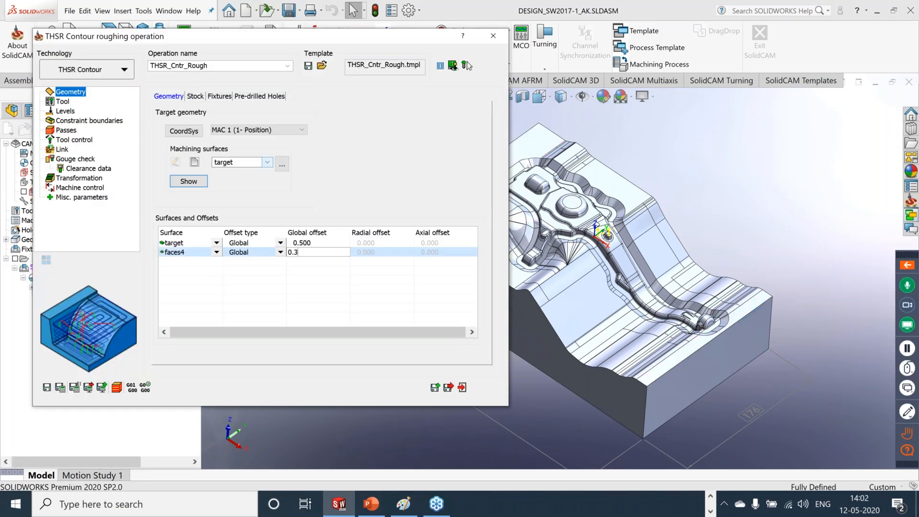
left_click(309, 296)
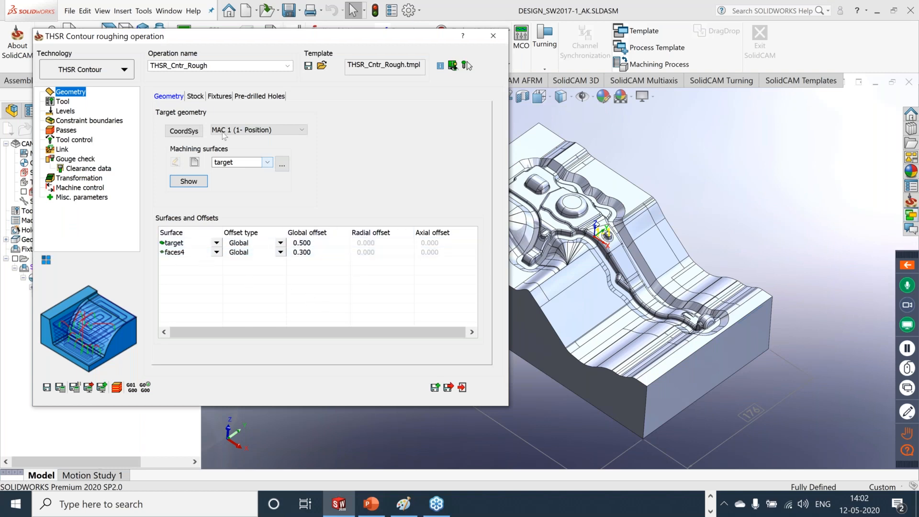
Step: Examine the ways to define fixtures, by faces or extruding curves, and the pre-drilled holes option of the roughing operation
left_click(223, 97)
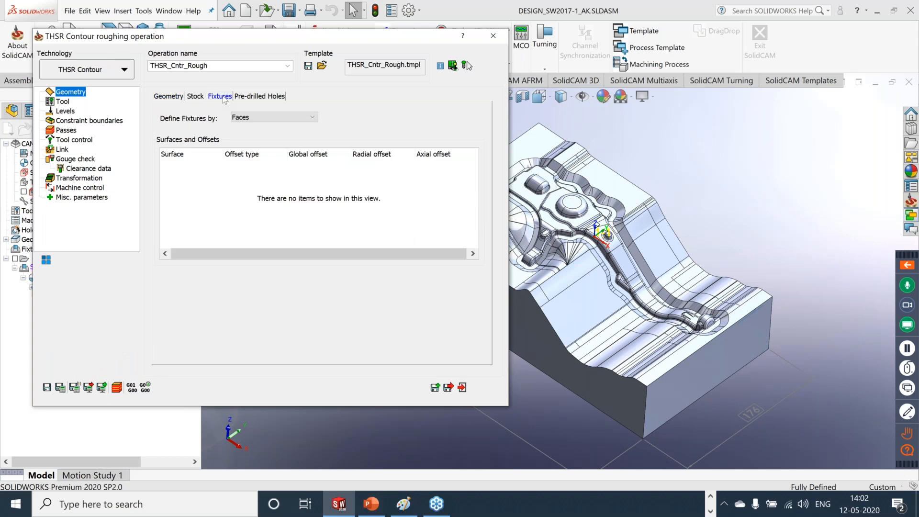
left_click(310, 117)
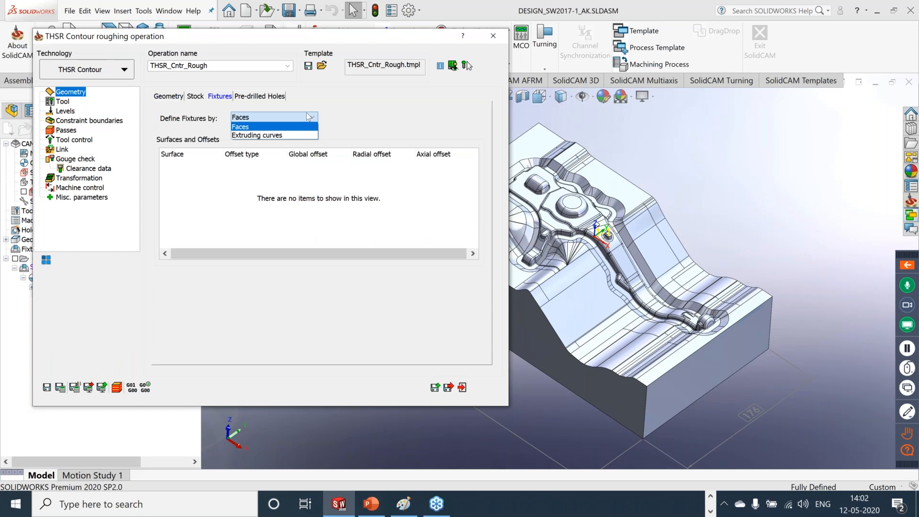
left_click(368, 112)
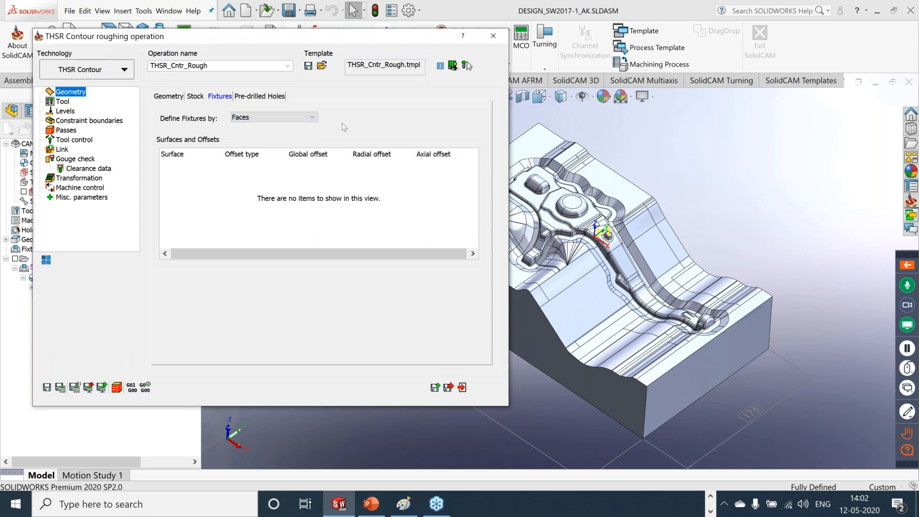
left_click(269, 98)
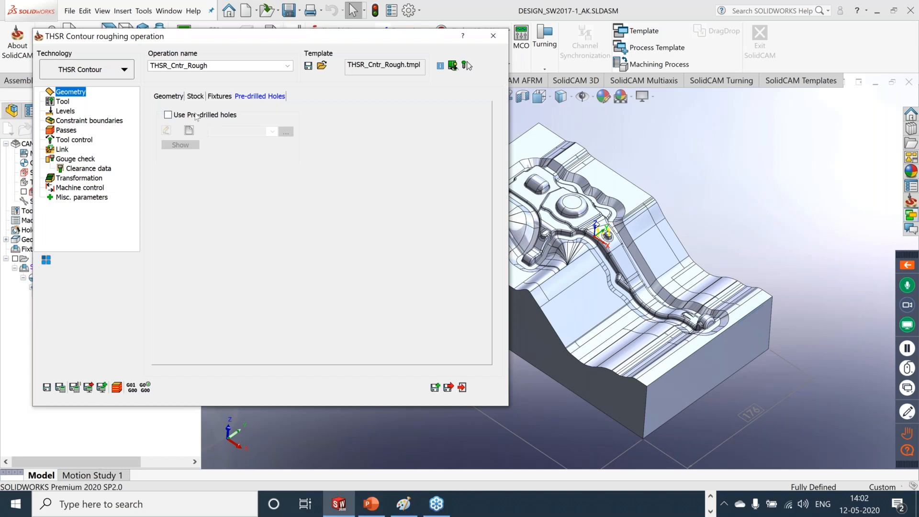
left_click(170, 96)
Step: Review the tool's dynamic holder checking clearance, the operation's levels, and its constraint boundary settings
left_click(63, 102)
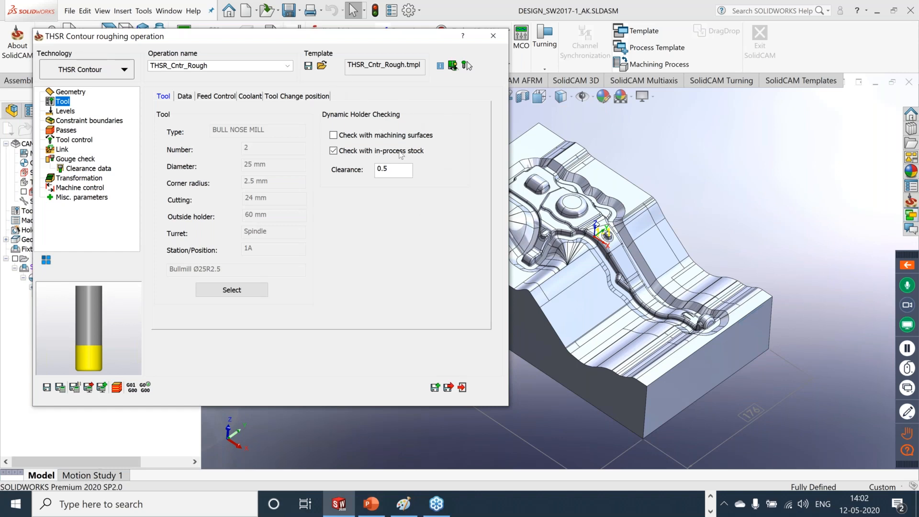
double_click(390, 170)
left_click(400, 170)
left_click(65, 111)
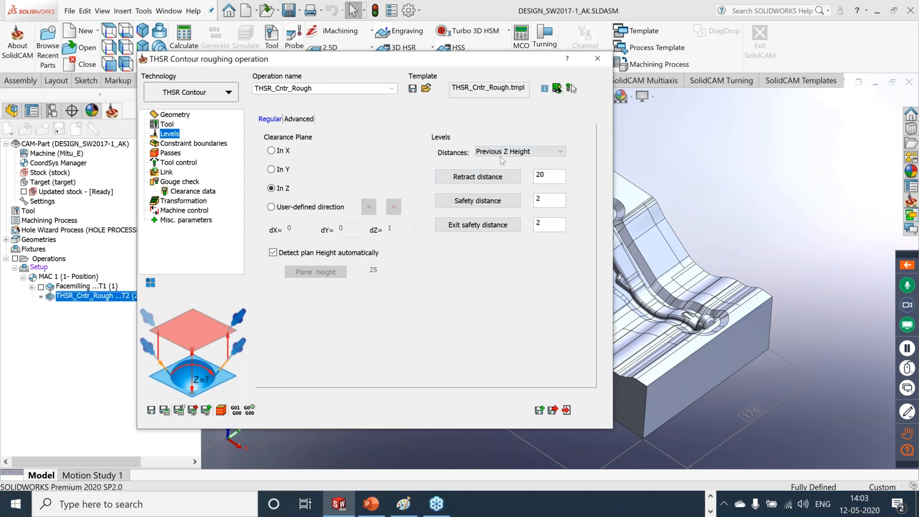
left_click(193, 144)
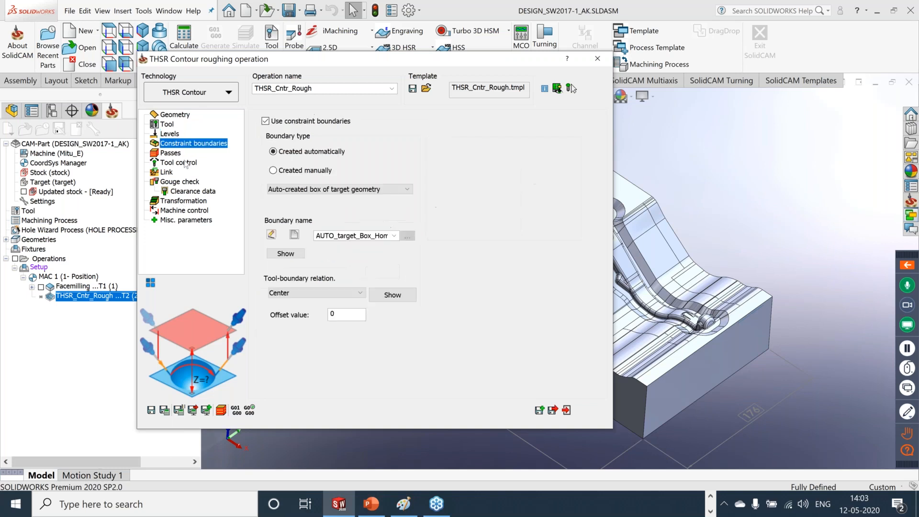
Step: Set the roughing passes to a step down of 0.8 and a step over of 50% of the tool diameter
left_click(171, 153)
type("0.8")
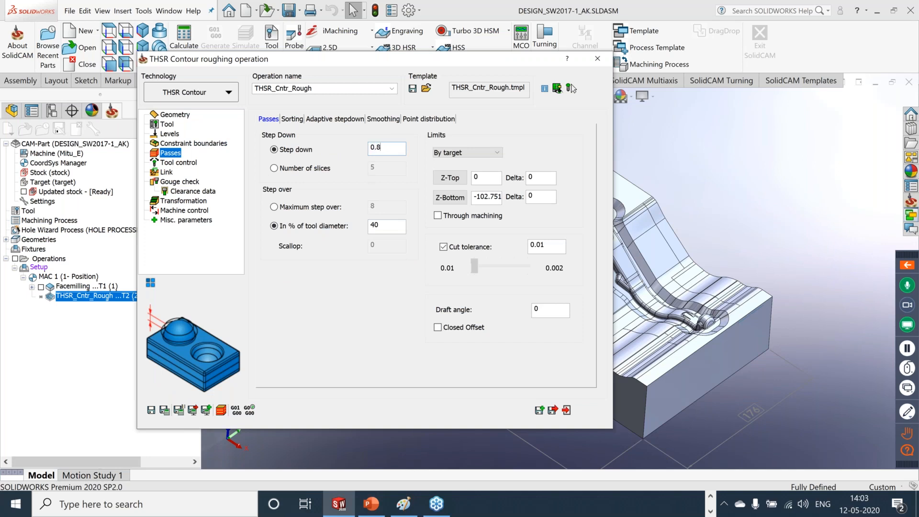
left_click(406, 221)
double_click(396, 224)
type("50")
Step: Check the tool control and link ramping settings, and save and calculate the THSR_Cntr_Rough operation
left_click(194, 164)
left_click(166, 174)
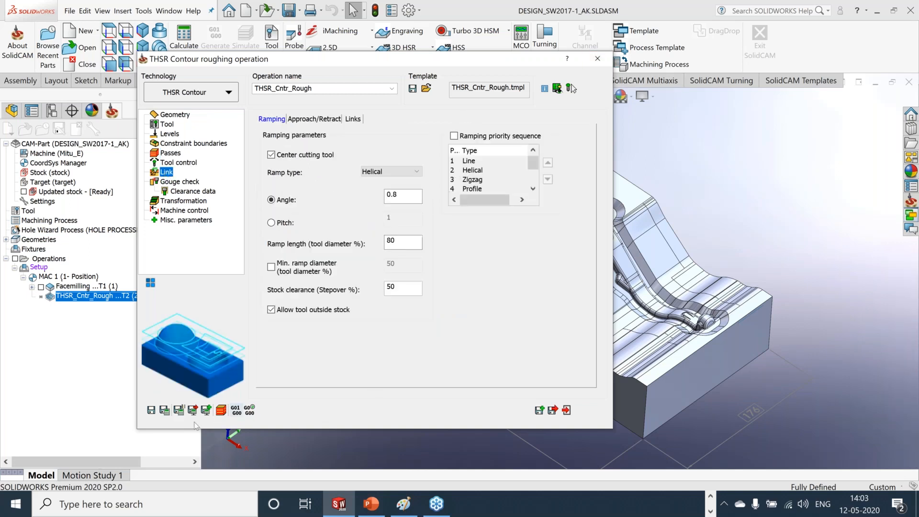
left_click(152, 410)
left_click(163, 412)
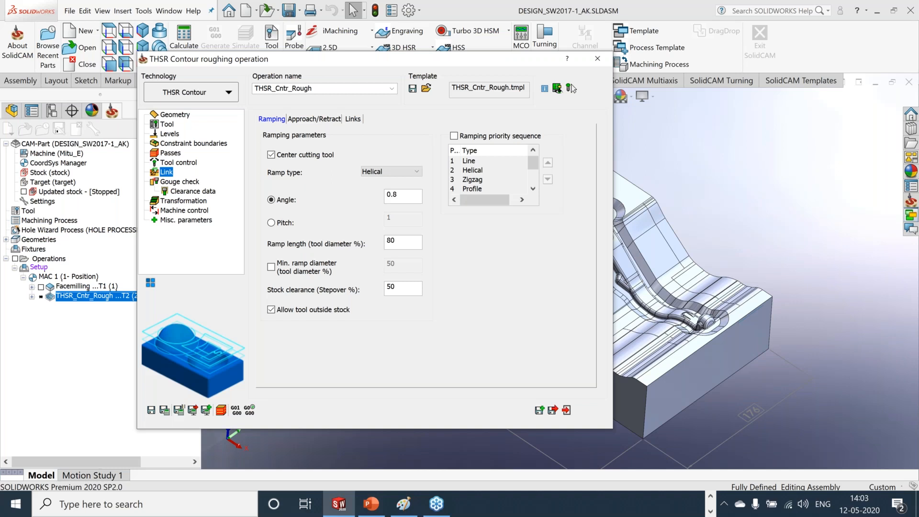
Step: Preview the calculated roughing toolpath on the die part, exit the operation, and hide the toolpath
left_click(570, 88)
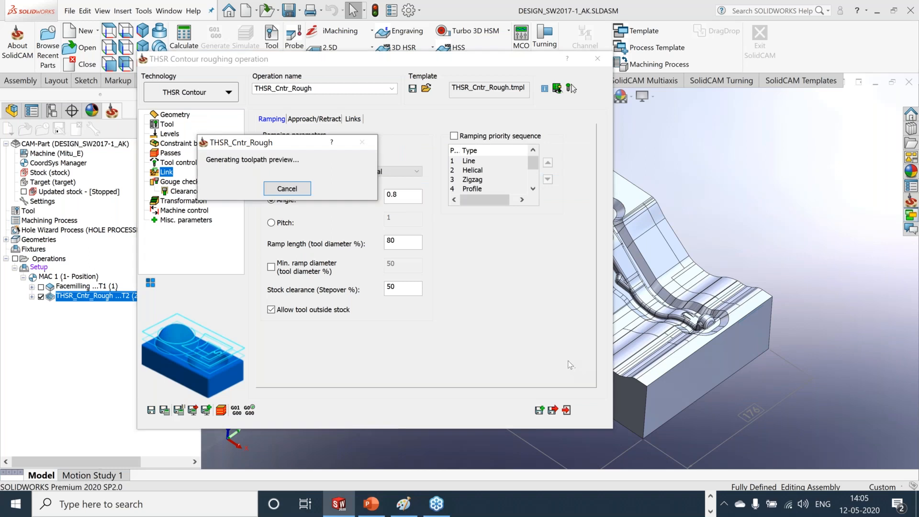
left_click(567, 410)
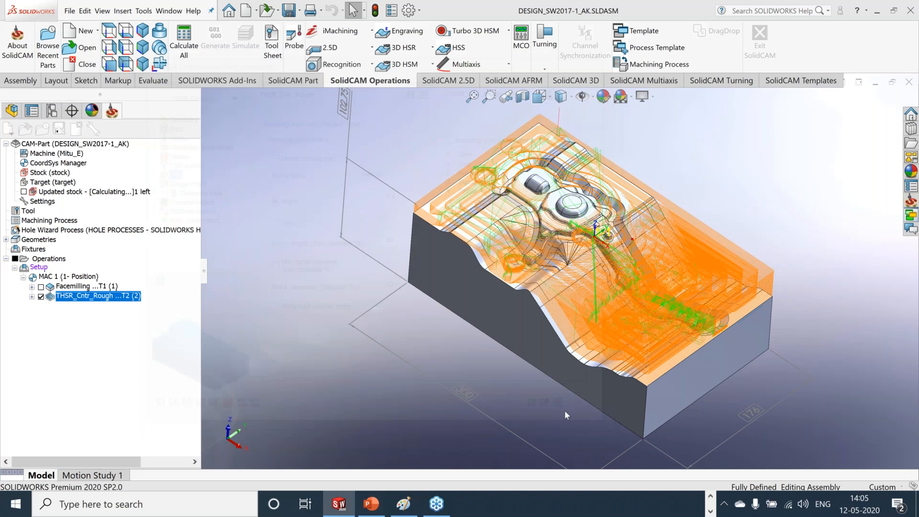
middle_click_drag(787, 219, 788, 201)
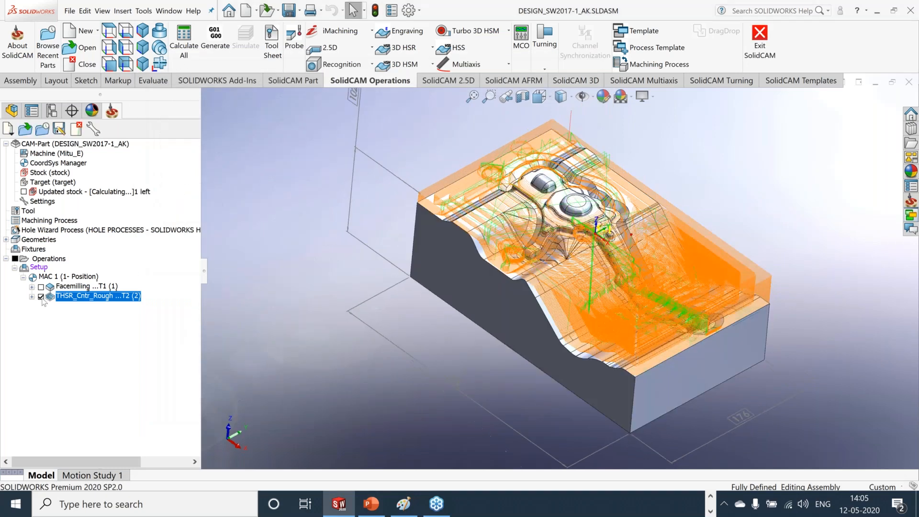
left_click(41, 296)
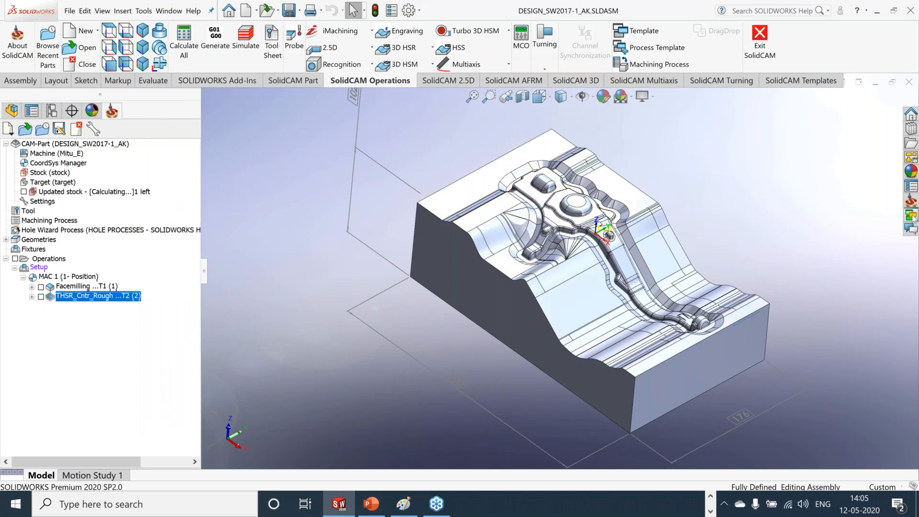
Step: Show the operation templates and select the THSR_Cntr_Rest-Rough-1 template
left_click(911, 215)
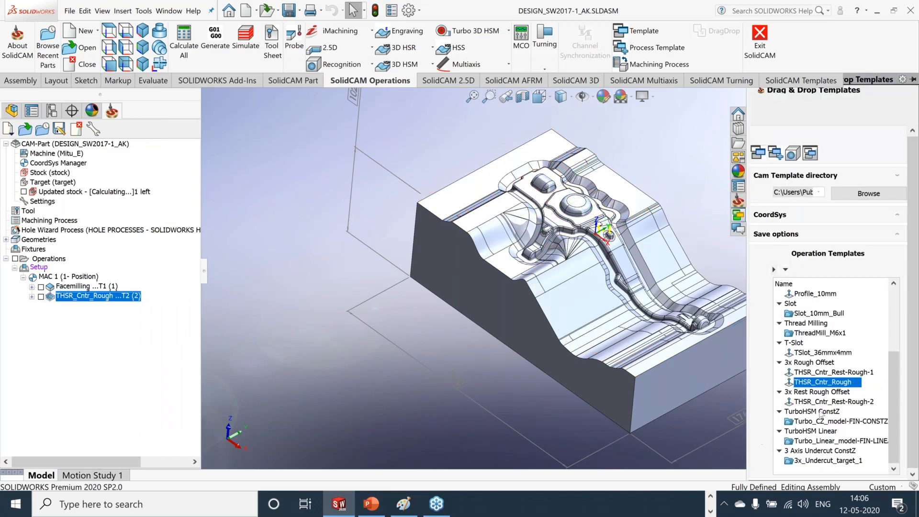
left_click(839, 376)
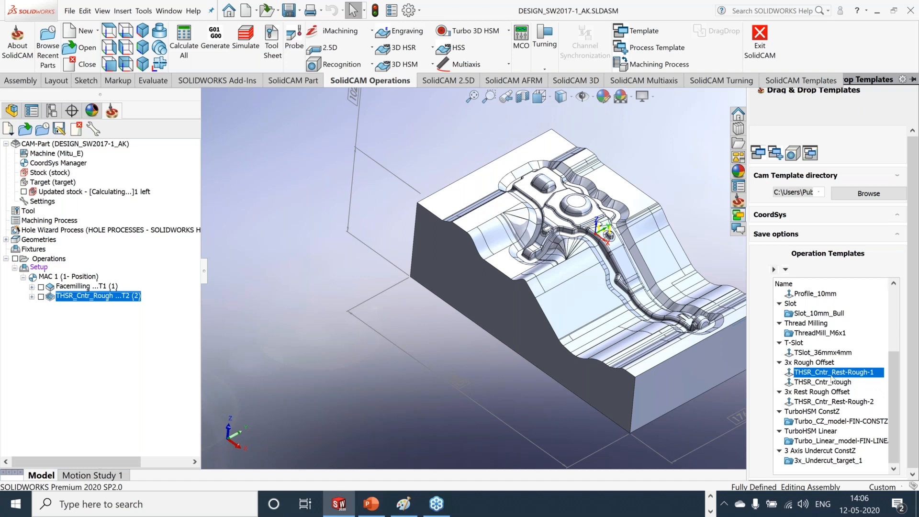
Step: Simulate the THSR_Cntr_Rough operation in SolidVerify at maximum simulation speed, and exit the simulation
right_click(130, 305)
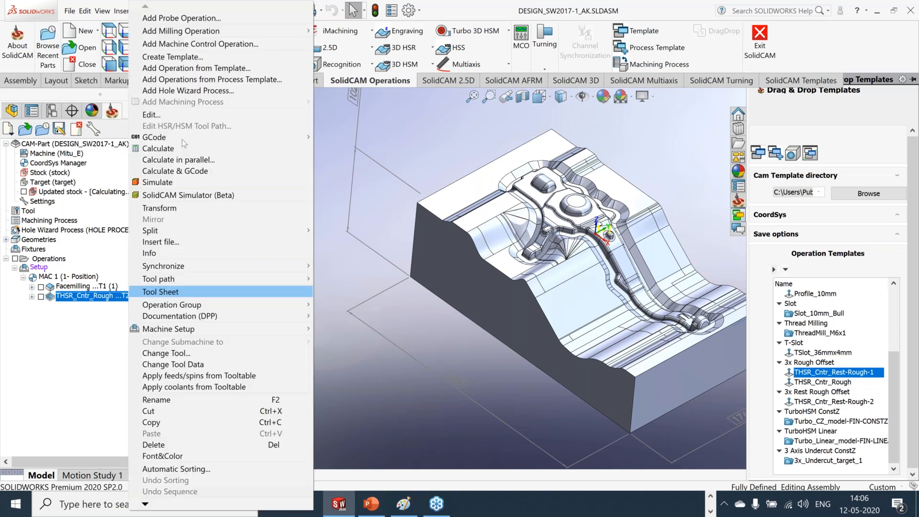
left_click(158, 182)
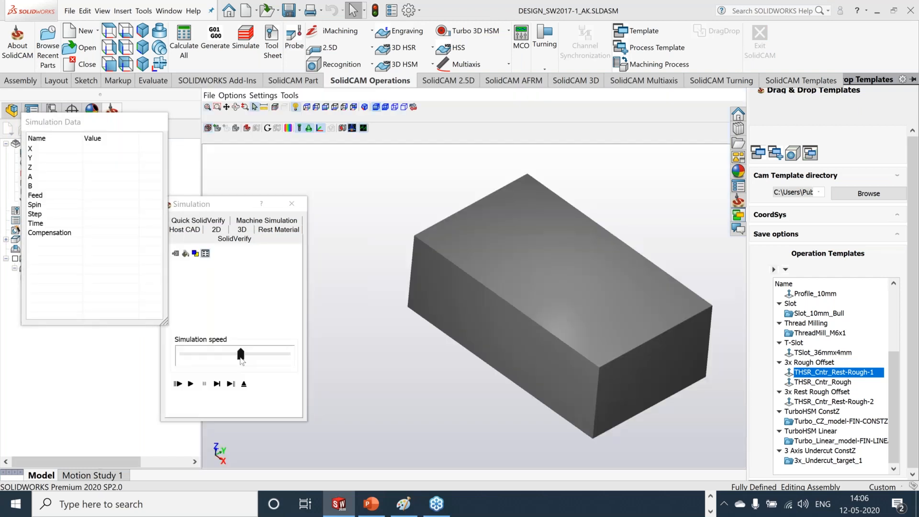
left_click_drag(241, 354, 297, 358)
left_click(190, 384)
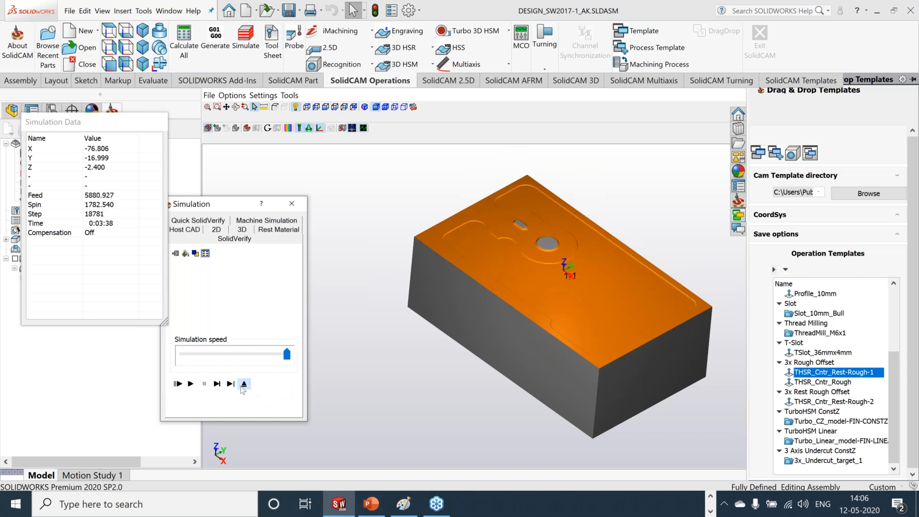
left_click(243, 384)
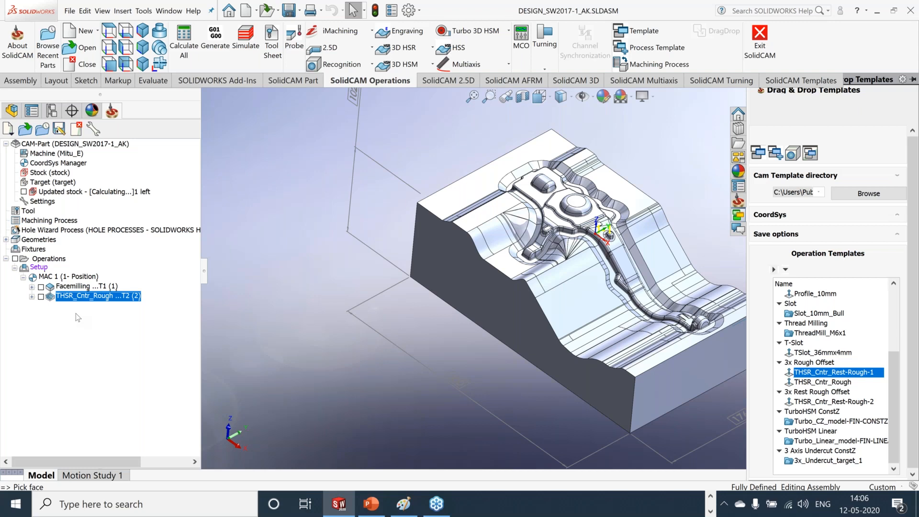
Step: Add an operation from the THSR_Cntr_Rest-Rough-1 template after THSR_Cntr_Rough and change its technology to THSR Rest
left_click_drag(834, 372, 78, 318)
left_click(269, 252)
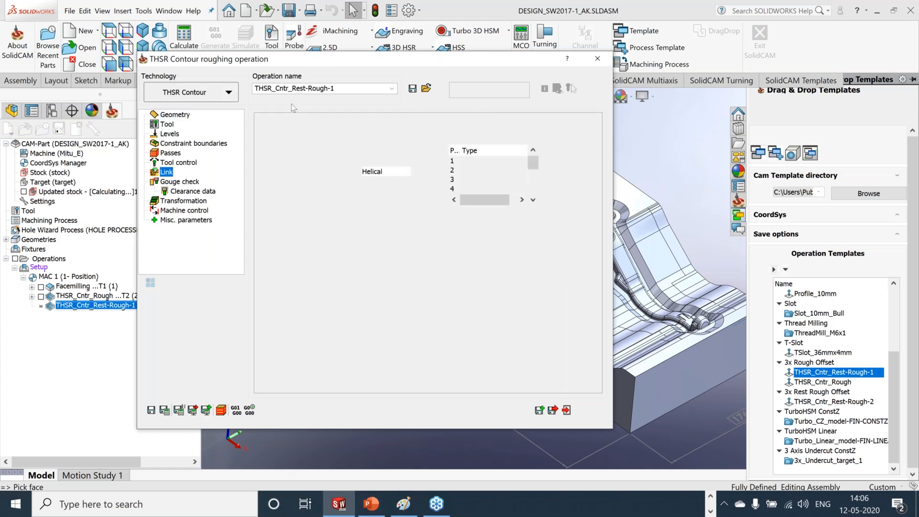
left_click(190, 92)
left_click(188, 135)
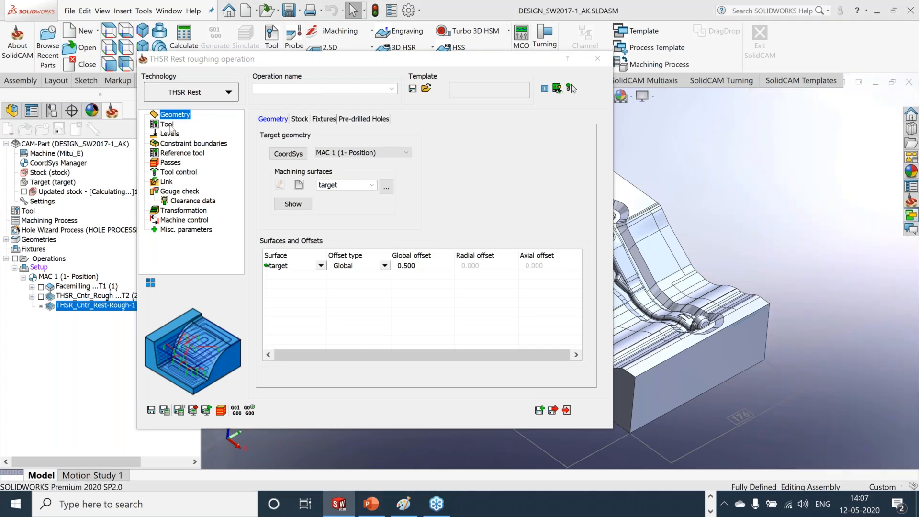
Step: Review the rest roughing operation's tool data, levels, and constraint boundaries
left_click(168, 125)
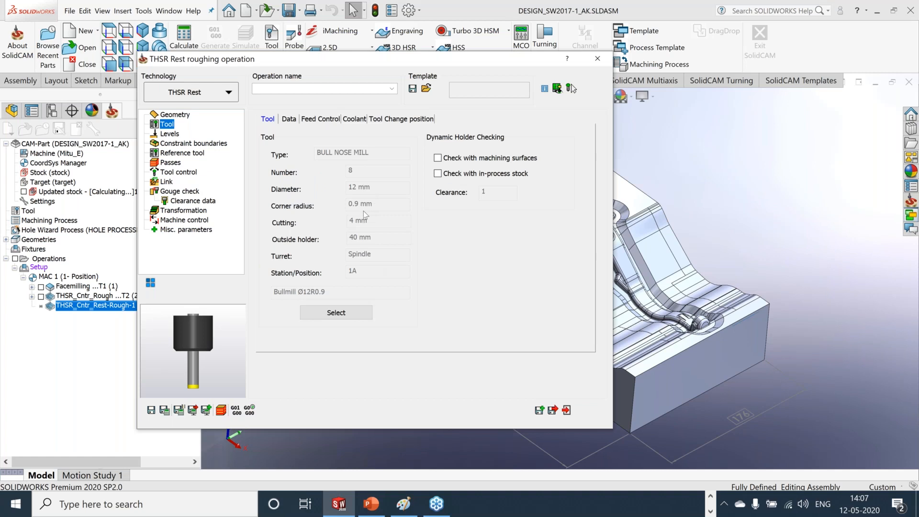
left_click(163, 134)
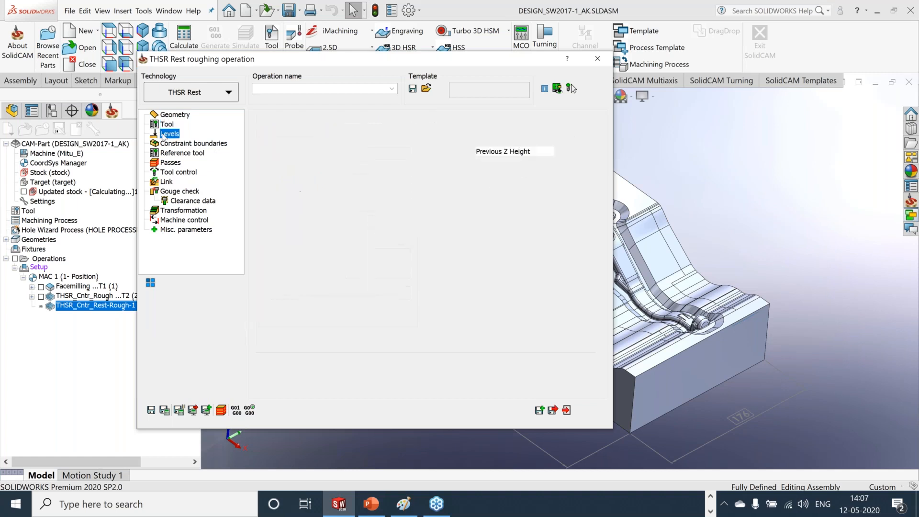
left_click(212, 144)
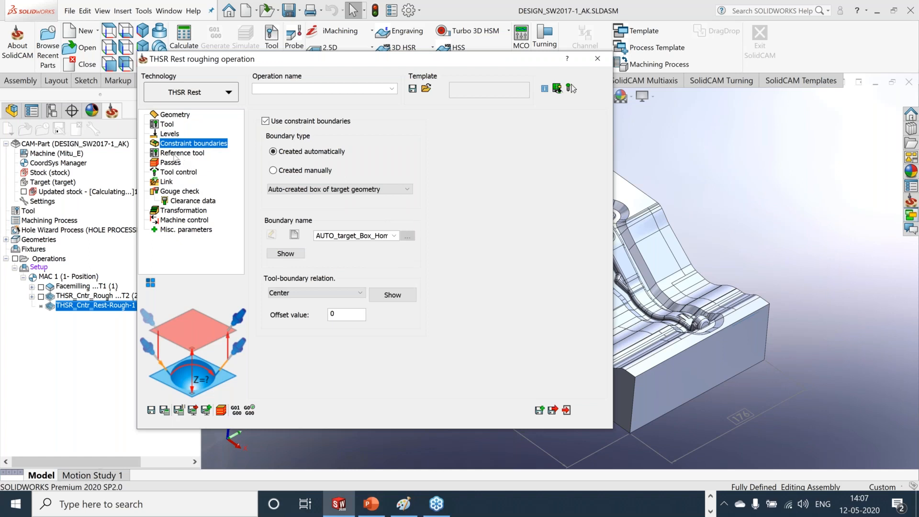
Step: In the stock settings of the rest roughing geometry, set rest material detection to thicker than 0.6
left_click(182, 117)
left_click(295, 121)
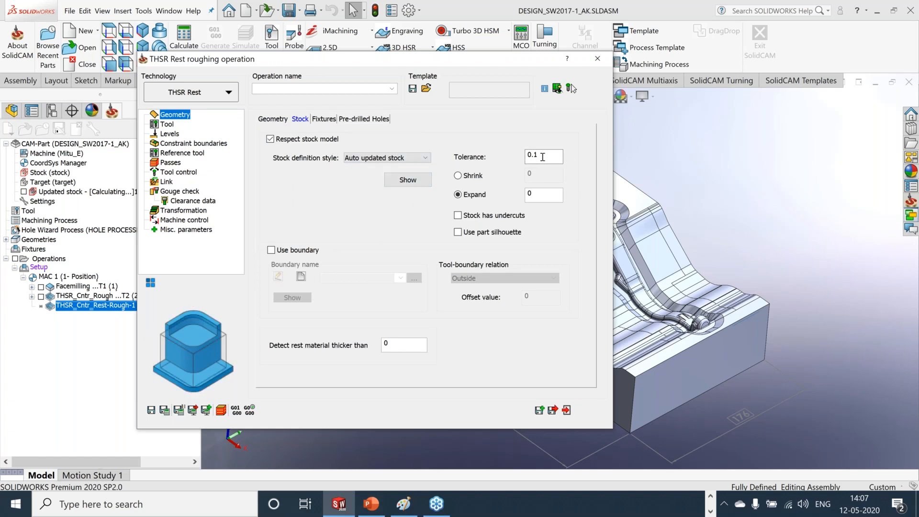
left_click(401, 342)
type(".6")
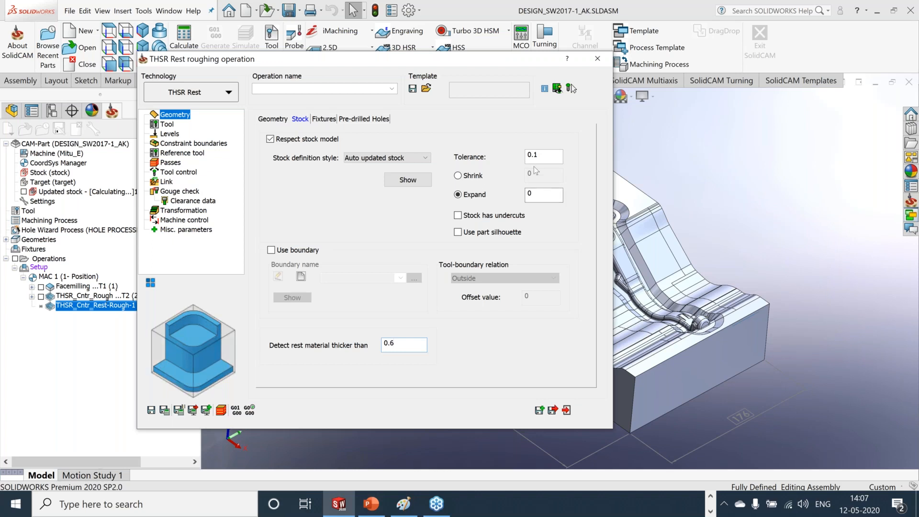
left_click_drag(405, 340, 380, 337)
left_click(419, 349)
Step: Set the rest roughing step over to 50% of the tool diameter, and check the adaptive stepdown and sorting settings
left_click(171, 162)
double_click(389, 226)
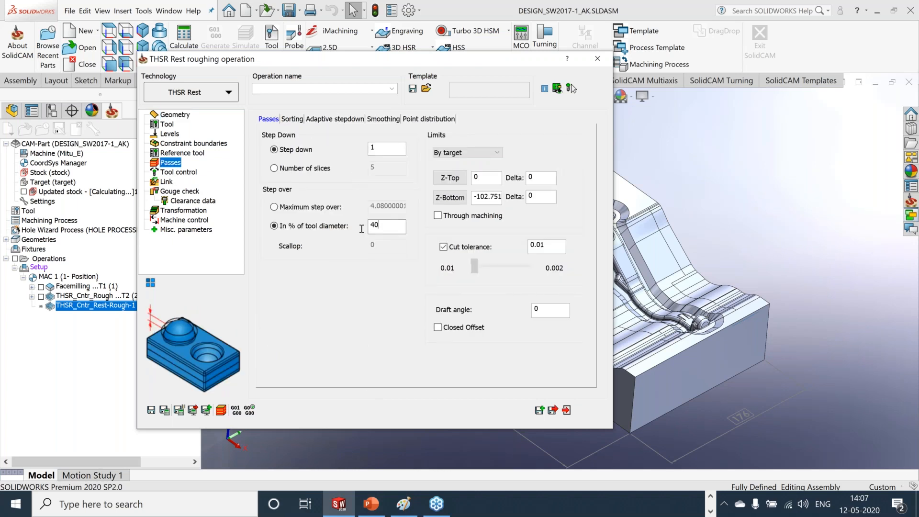
type("50")
left_click(378, 149)
left_click(336, 120)
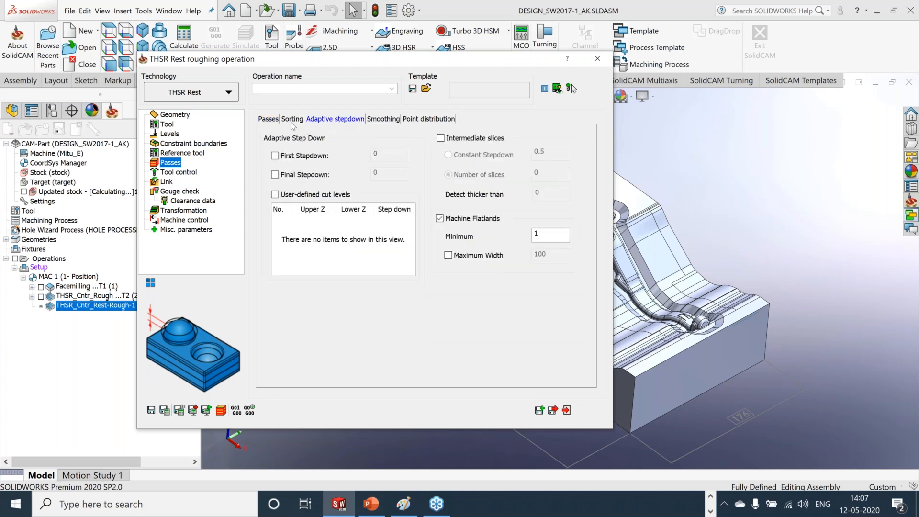
left_click(292, 120)
left_click(268, 119)
Step: Save and calculate the THSR Rest operation, and exit it
left_click(150, 412)
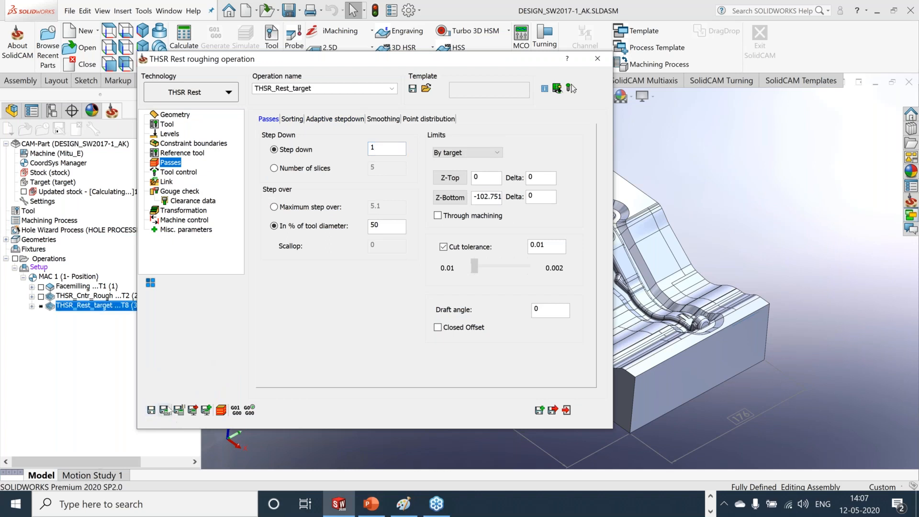
left_click(165, 410)
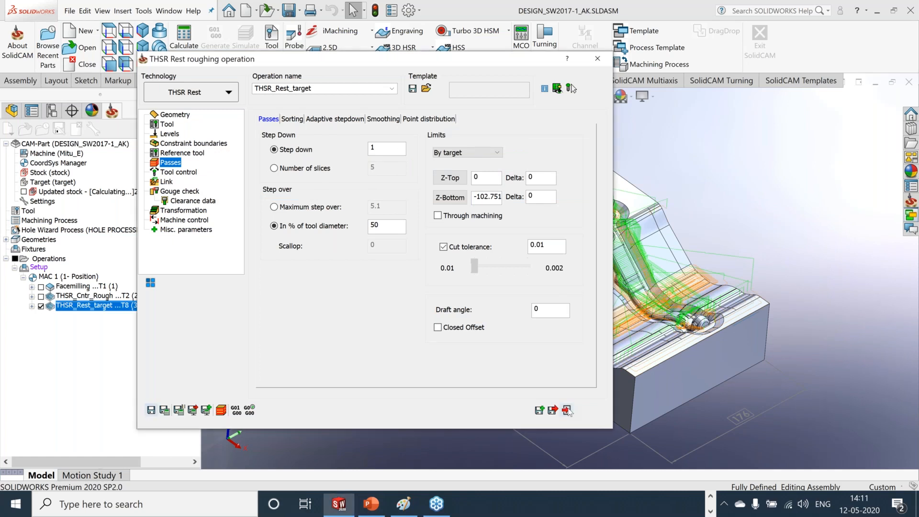
left_click(567, 410)
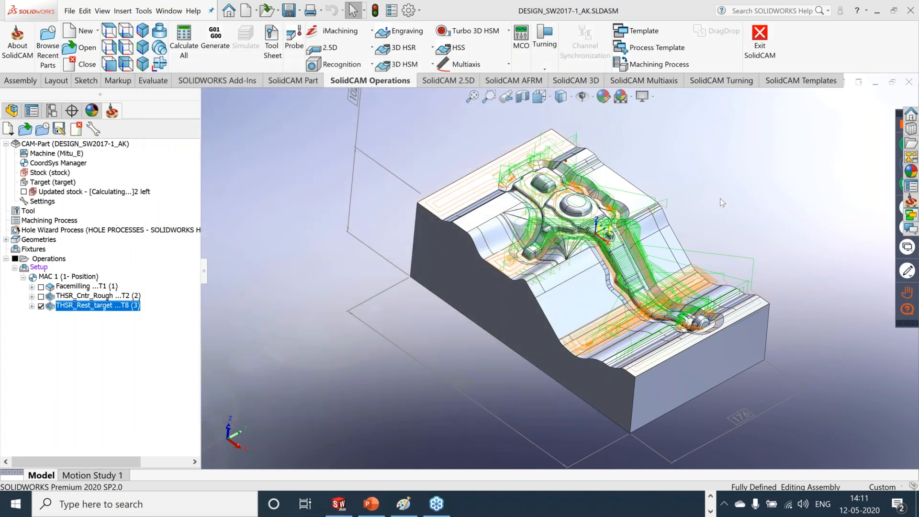
Step: Inspect the rest roughing toolpath on the die part, and open its SolidVerify simulation on the updated stock
middle_click_drag(720, 198, 726, 184)
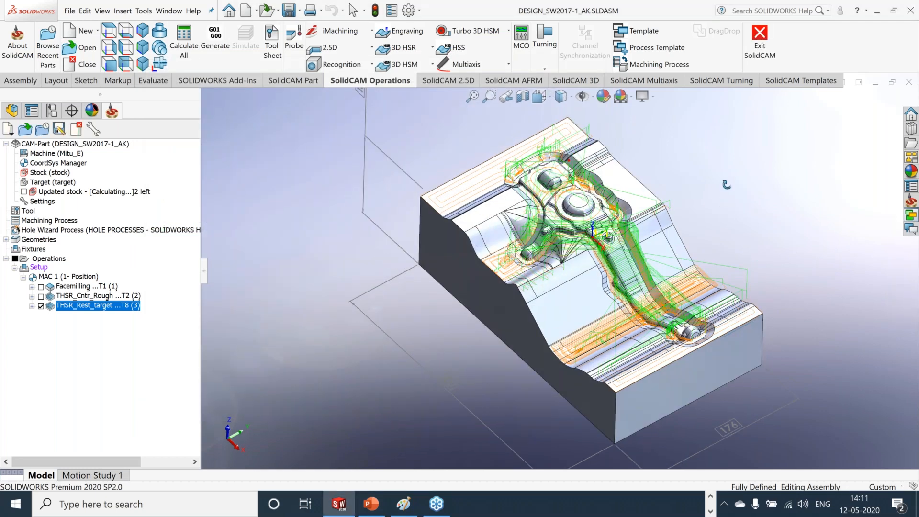
scroll(720, 232, "down", 3)
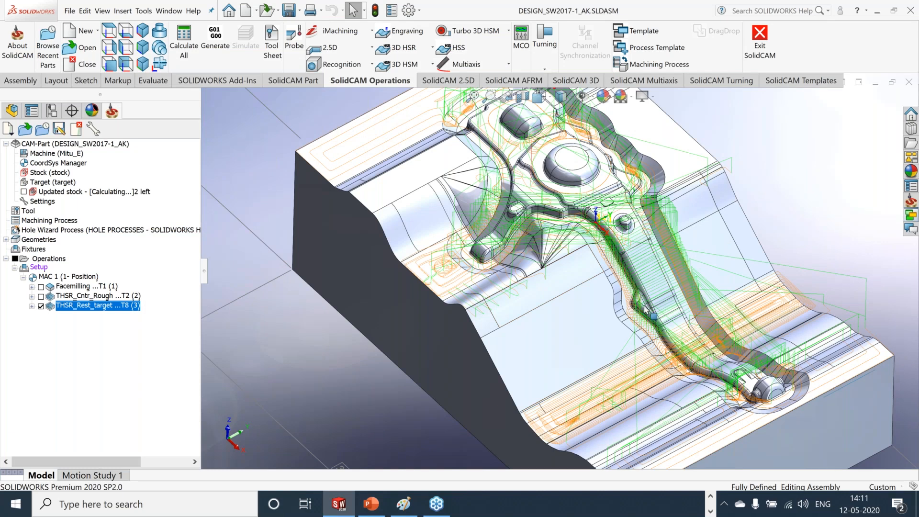
scroll(646, 309, "up", 2)
right_click(91, 307)
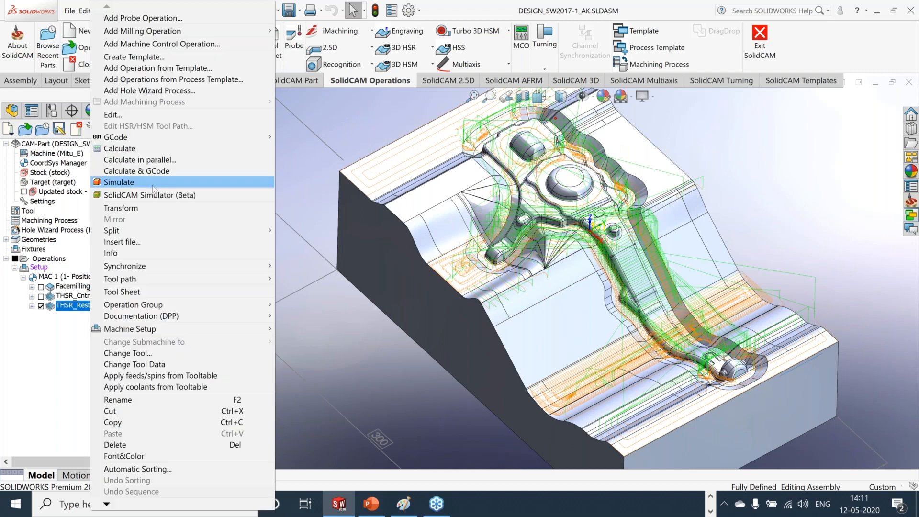
left_click(153, 185)
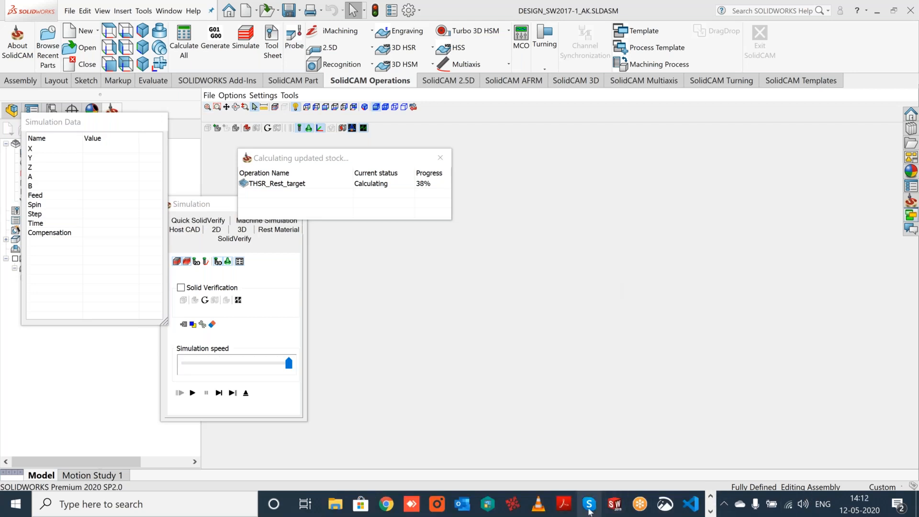
right_click(589, 512)
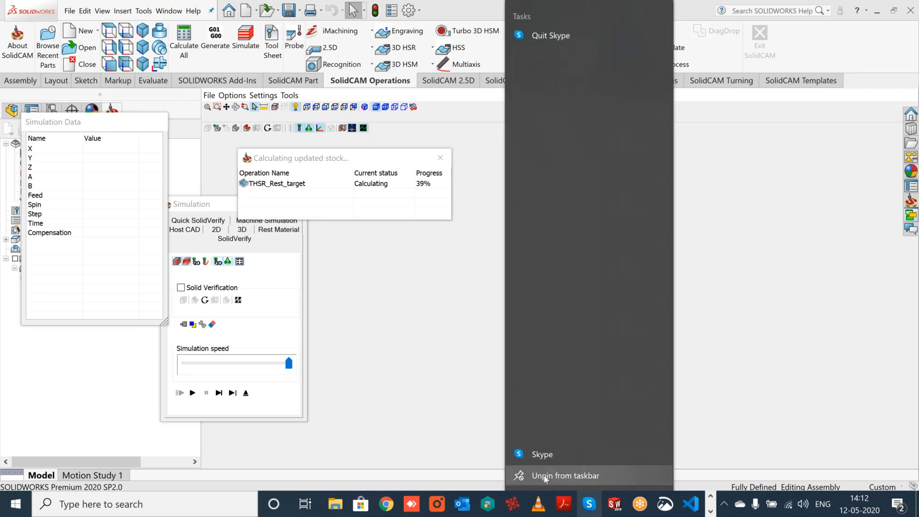
left_click(827, 384)
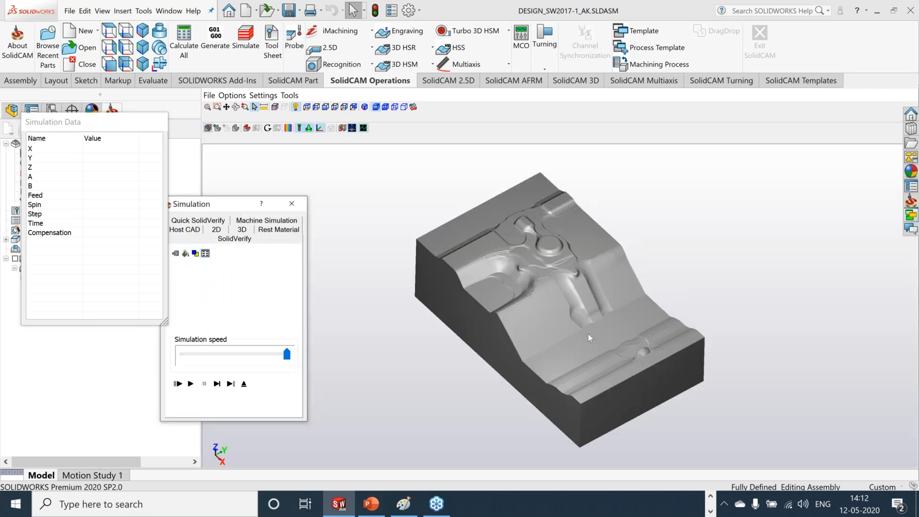
scroll(595, 295, "up", 2)
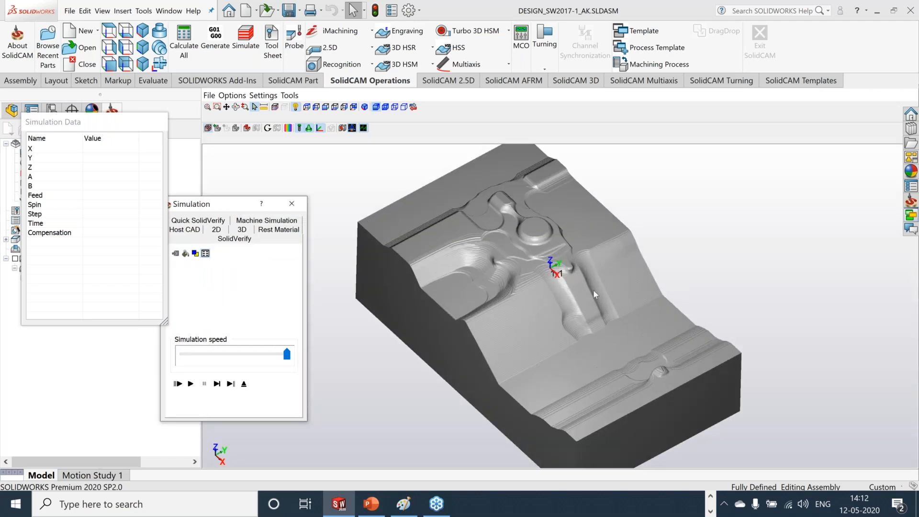
scroll(594, 292, "up", 3)
scroll(655, 310, "down", 3)
Step: Run the rest roughing simulation at reduced speed, raising the speed to maximum while examining the machined areas
left_click(221, 353)
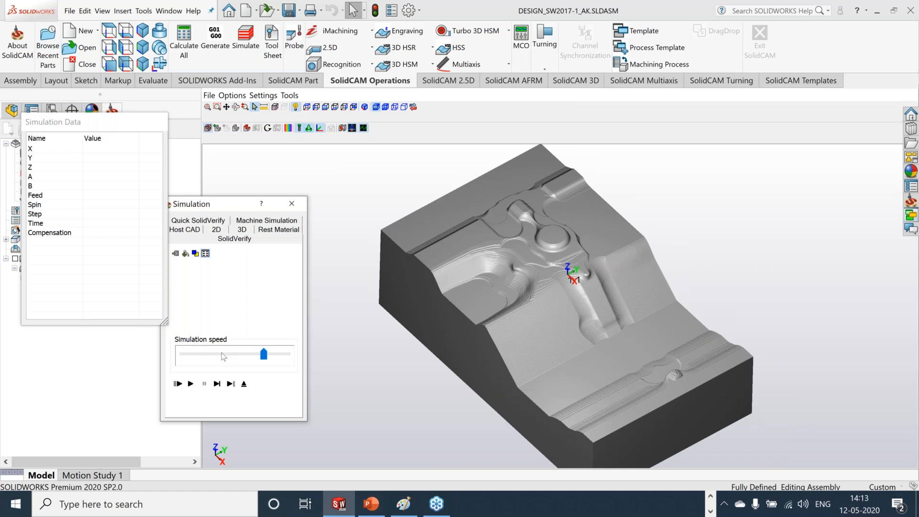
left_click(192, 388)
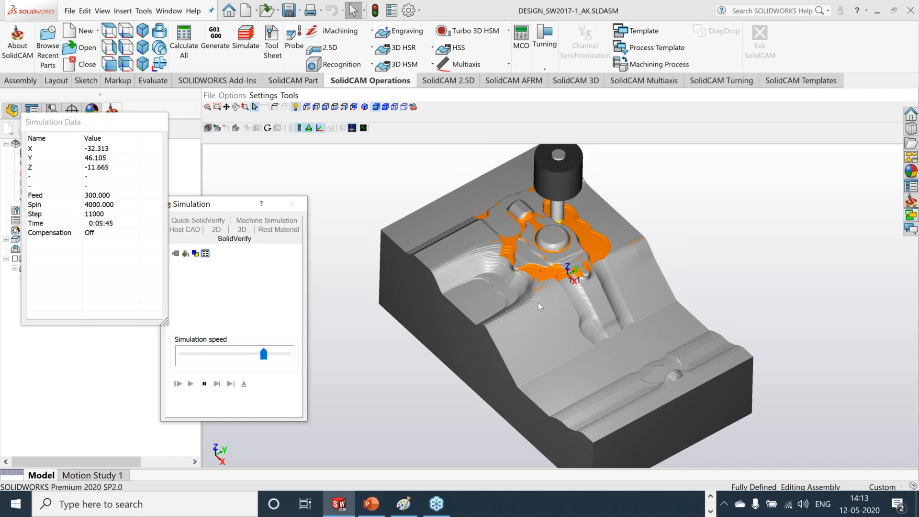
left_click_drag(263, 354, 275, 354)
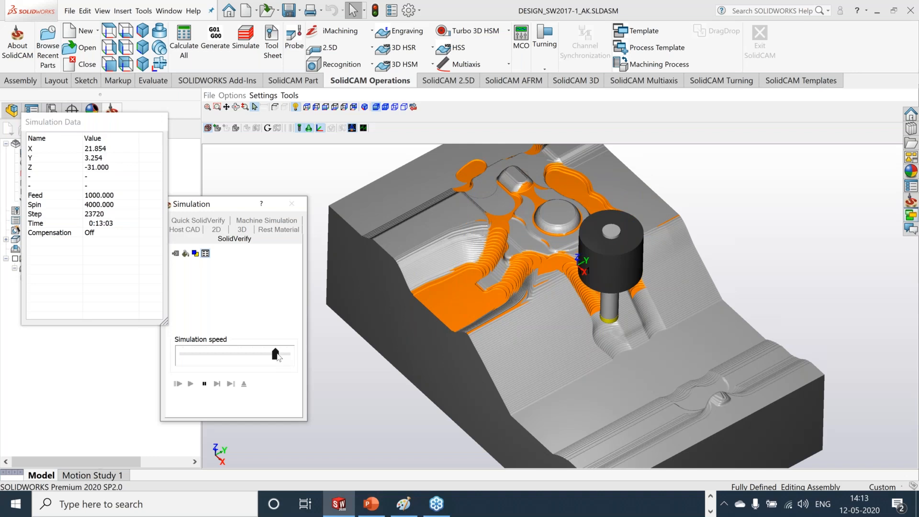
left_click_drag(282, 355, 290, 356)
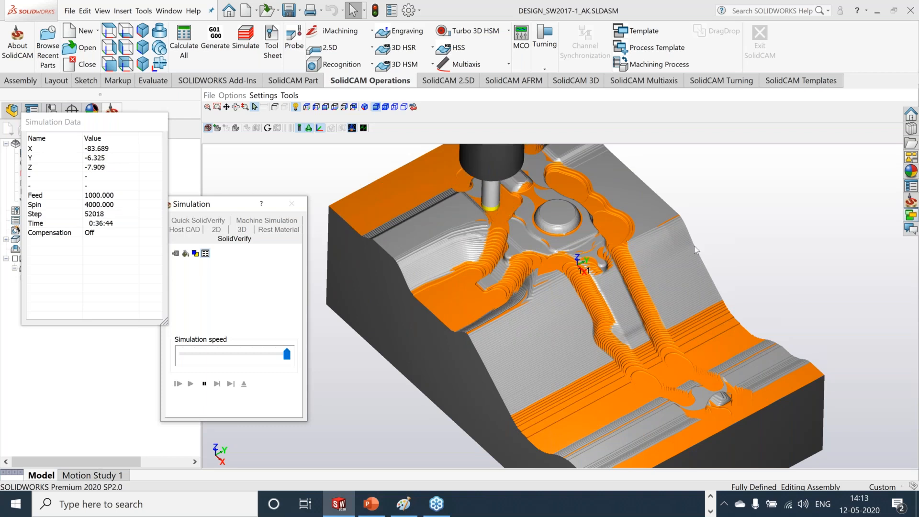
scroll(696, 249, "down", 3)
scroll(695, 249, "up", 2)
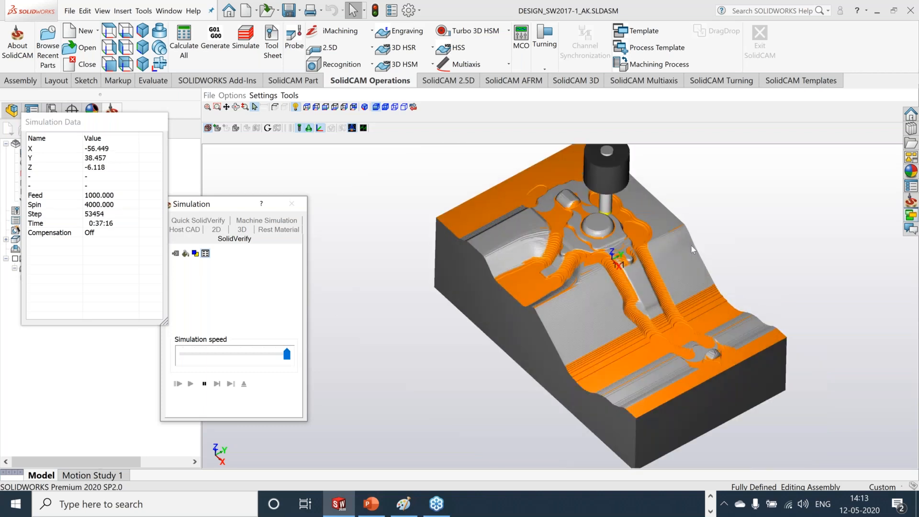
scroll(692, 249, "up", 3)
Step: Compare the machined stock with the target model using the existing deviation colours, and exit the simulation
left_click(288, 128)
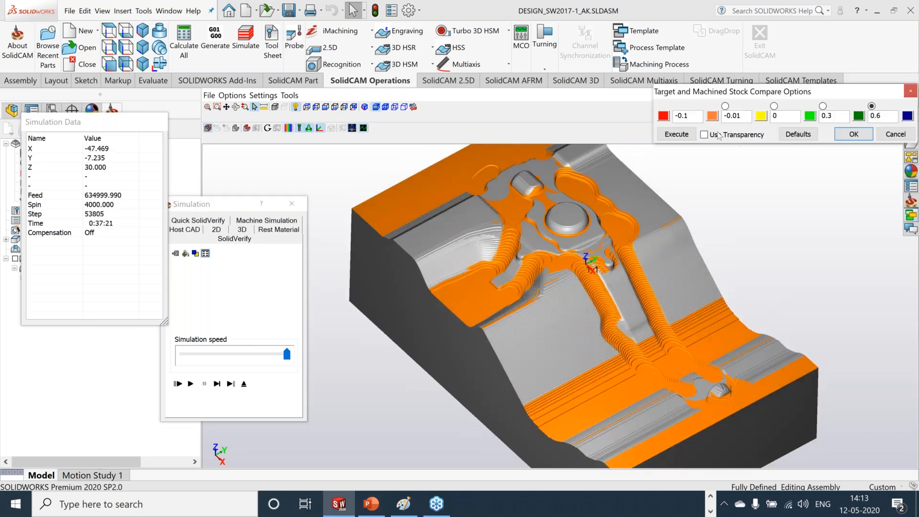
left_click(685, 136)
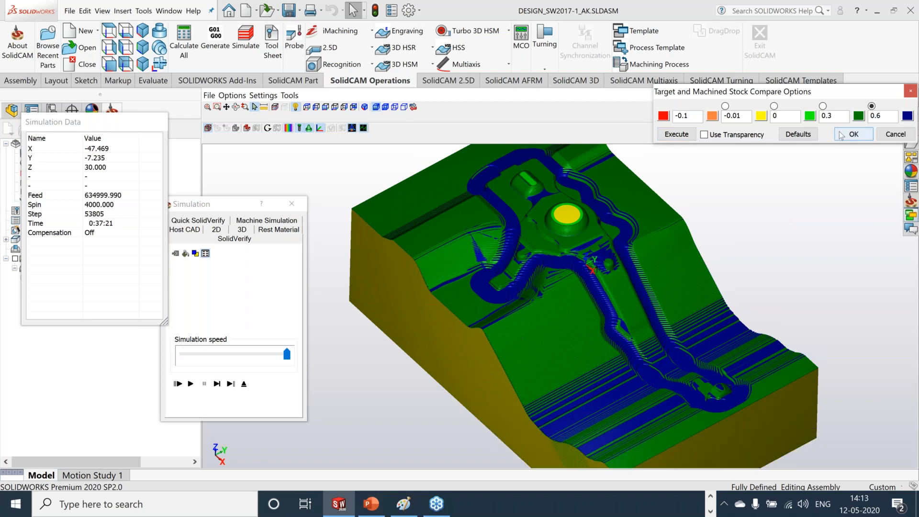
left_click(853, 134)
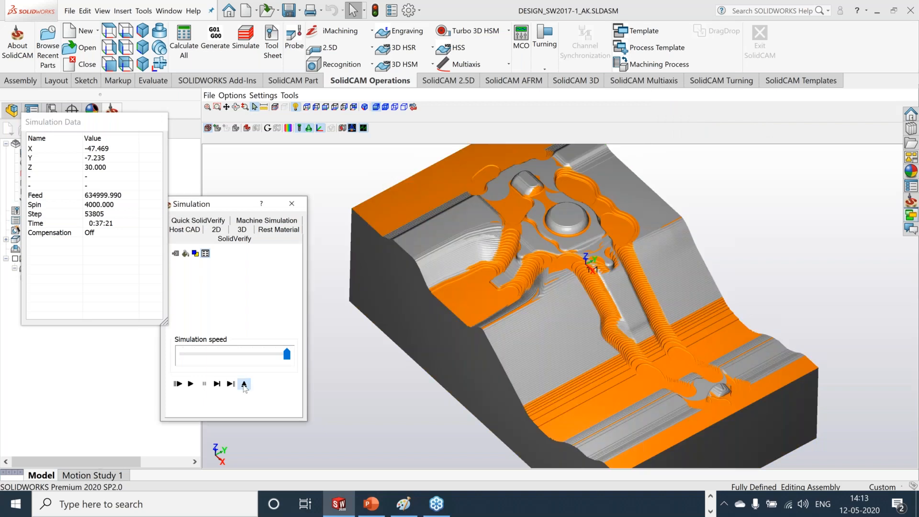
left_click(244, 383)
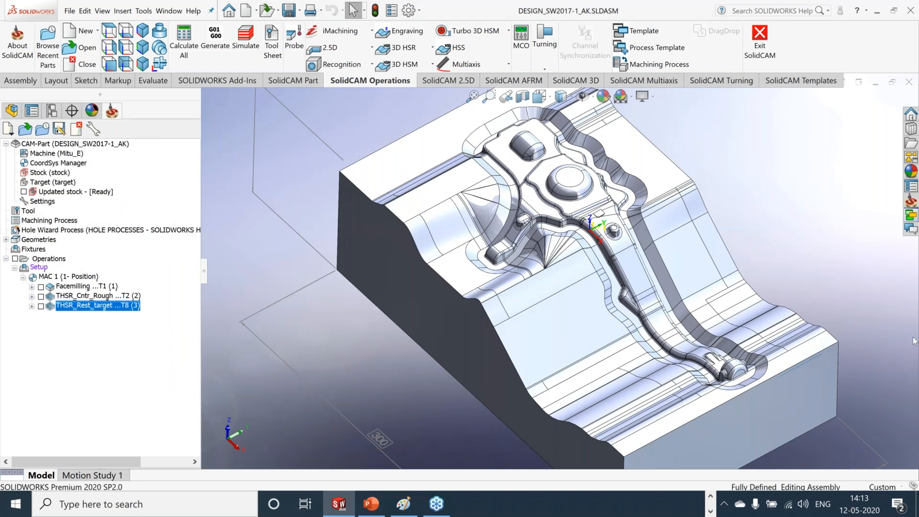
Step: Add a rest roughing operation from the THSR_Cntr_Rest-Rough-2 template at MAC 1 (1- Position), using target as the machining surfaces
left_click(912, 215)
left_click_drag(828, 405, 132, 330)
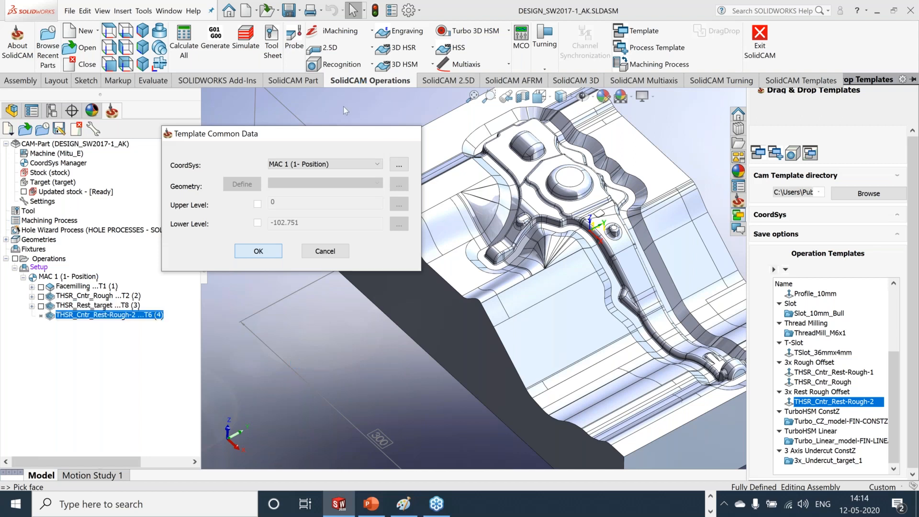
key("Return")
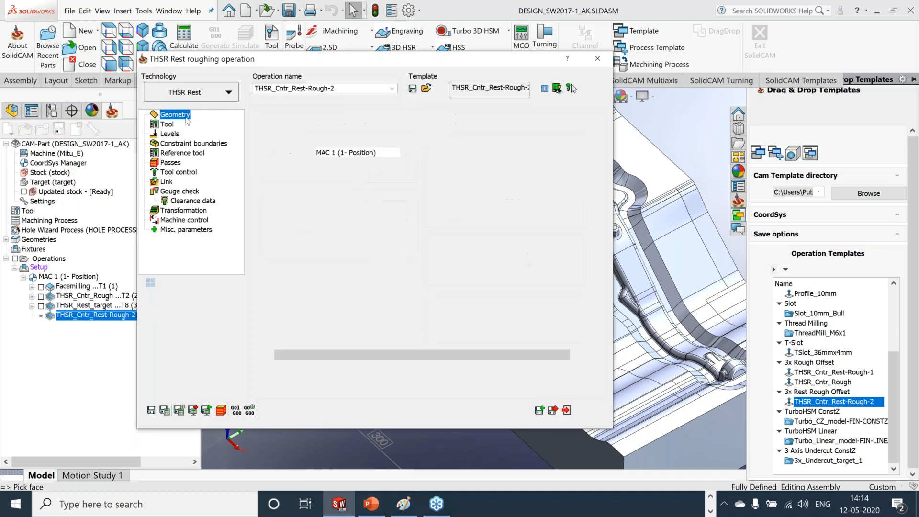
left_click(371, 184)
left_click(354, 195)
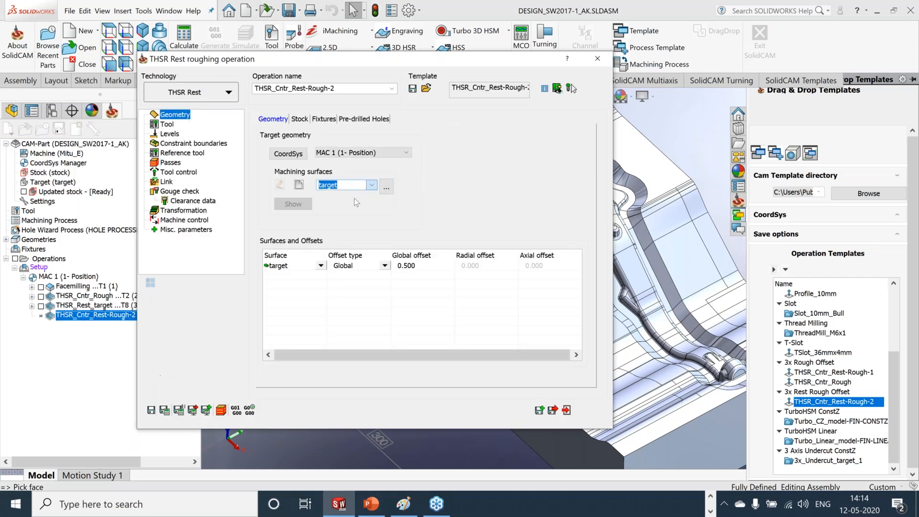
Step: Review the rest roughing operation's tool and levels, and toggle its use of constraint boundaries
left_click(169, 126)
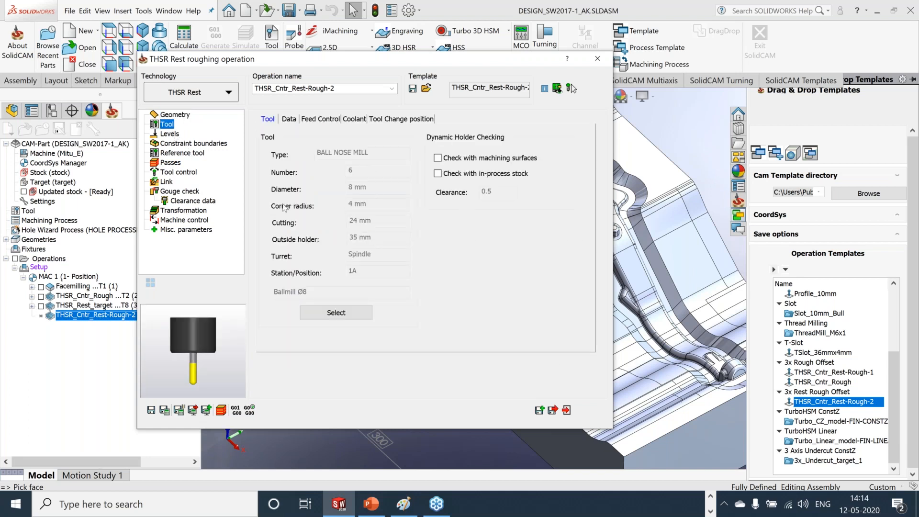
left_click(171, 142)
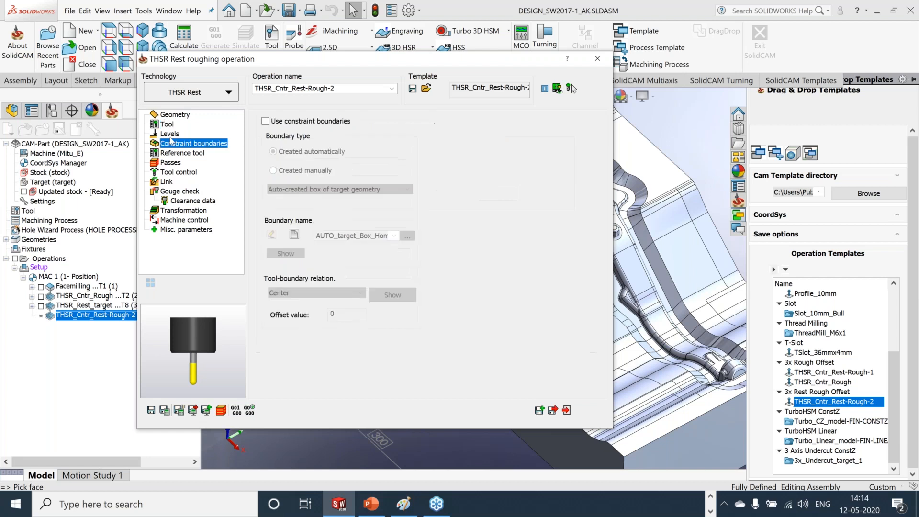
left_click(170, 138)
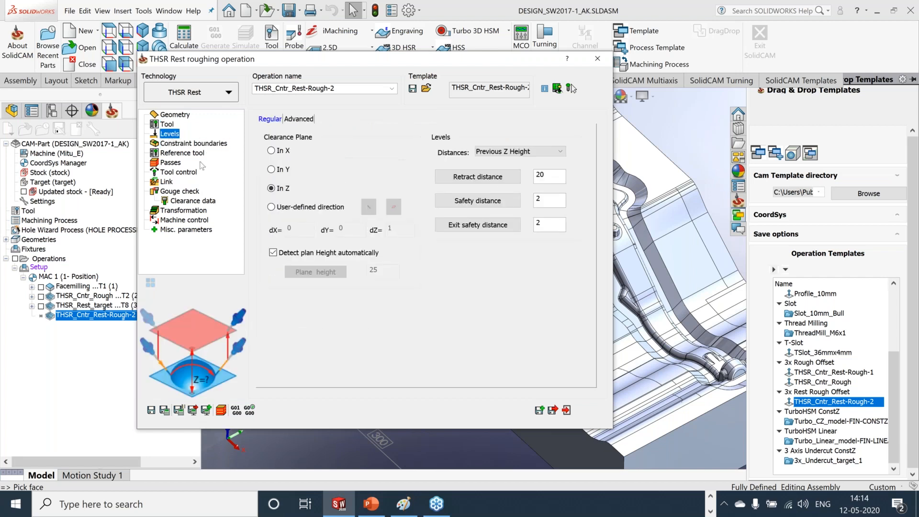
left_click(196, 145)
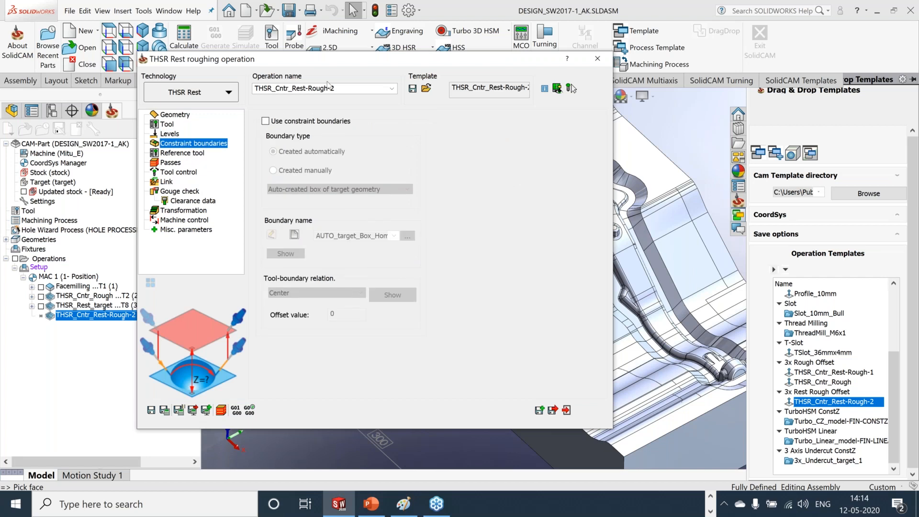
left_click(265, 121)
left_click(199, 154)
Step: In the operation's stock settings, set rest material detection to thicker than 0.6 and the tolerance to 0.1
left_click(174, 115)
left_click(300, 119)
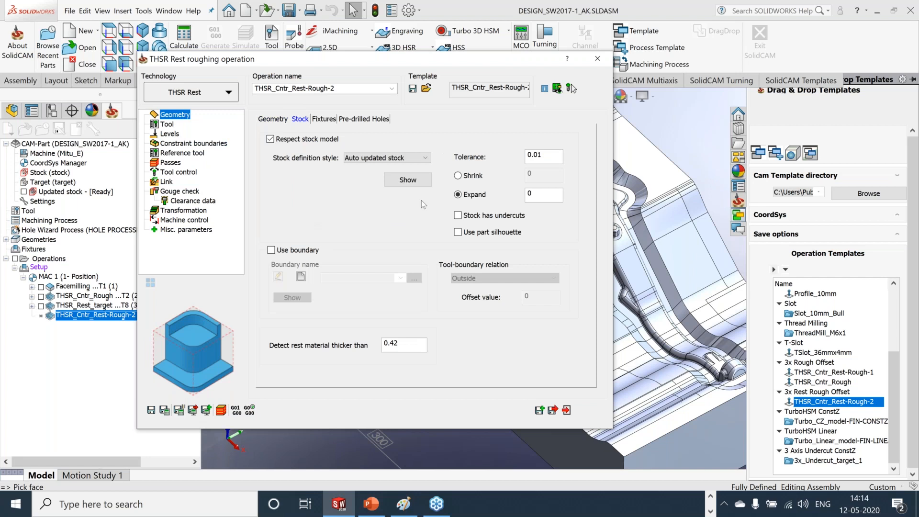
left_click_drag(403, 348, 369, 341)
type("0.6")
left_click_drag(547, 155, 498, 157)
type("0.1")
Step: Set the rest roughing passes to a step down of 0.5 and review the tool control settings
left_click(171, 162)
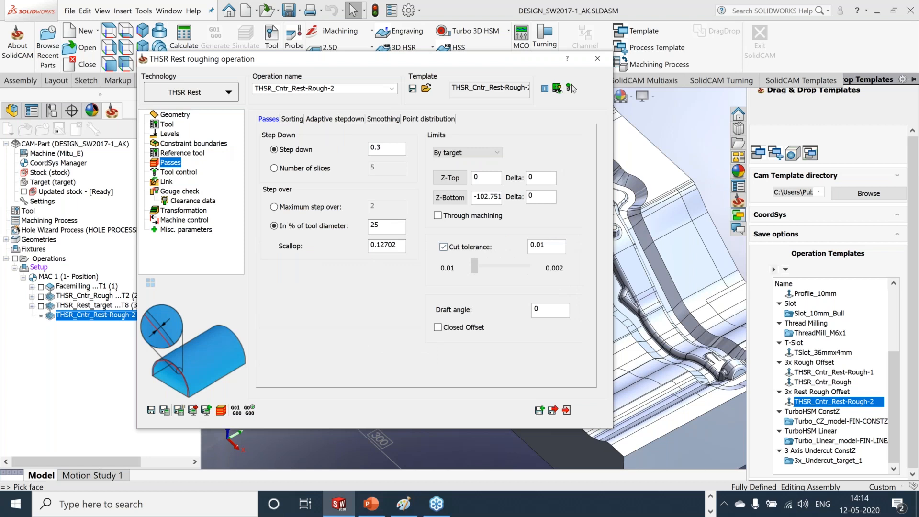
left_click_drag(402, 148, 360, 145)
type("0.")
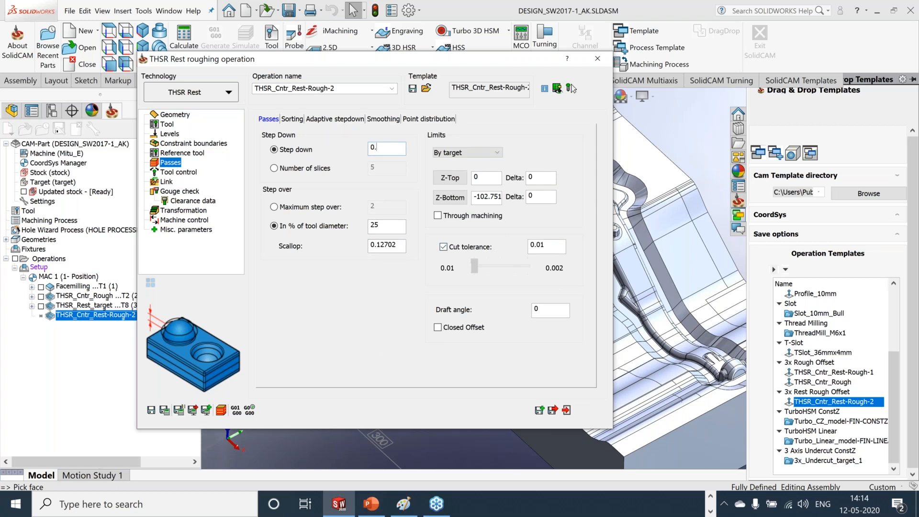
type("5")
left_click(389, 226)
left_click(177, 173)
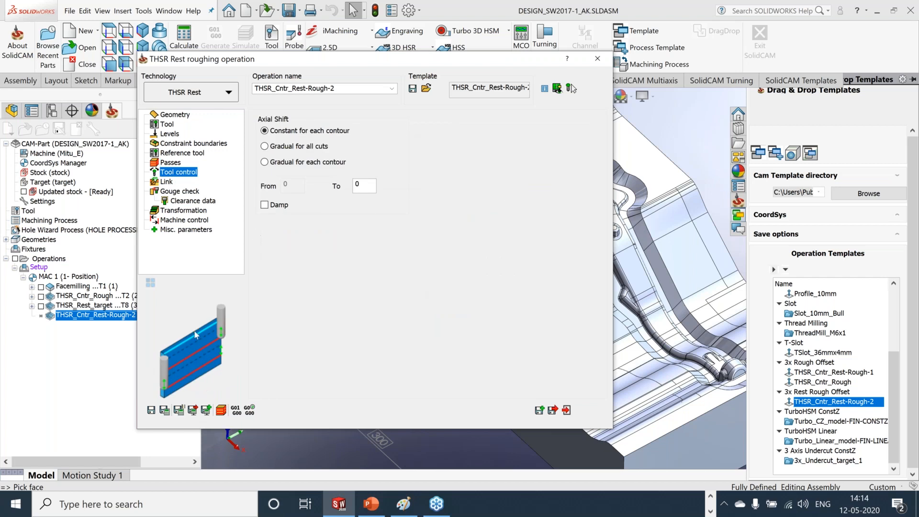
Step: Save and calculate the THSR_Cntr_Rest-Rough-2 operation, and exit it
left_click(150, 411)
left_click(165, 411)
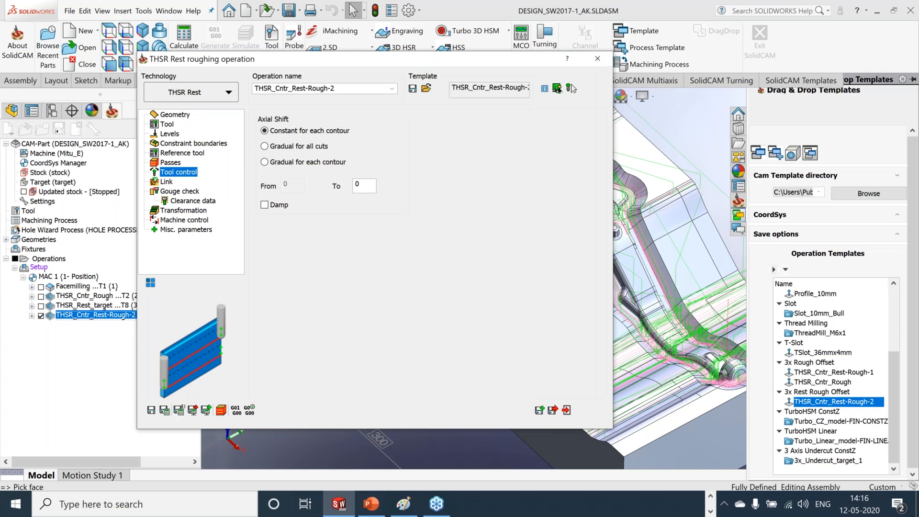
left_click(598, 64)
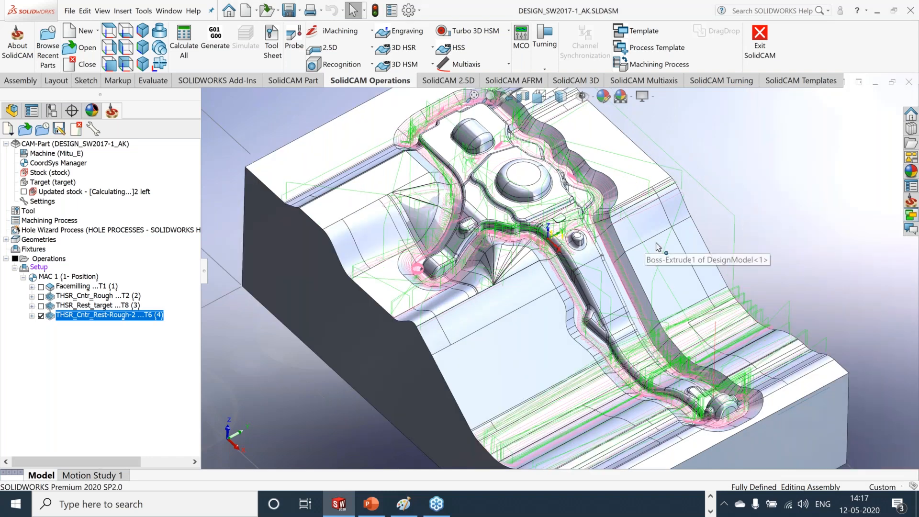
Step: Add a Constant Z finishing operation from the Turbo_CZ_model-FIN-CONSTZ template, and review its tool, levels and constraint boundaries
left_click(911, 215)
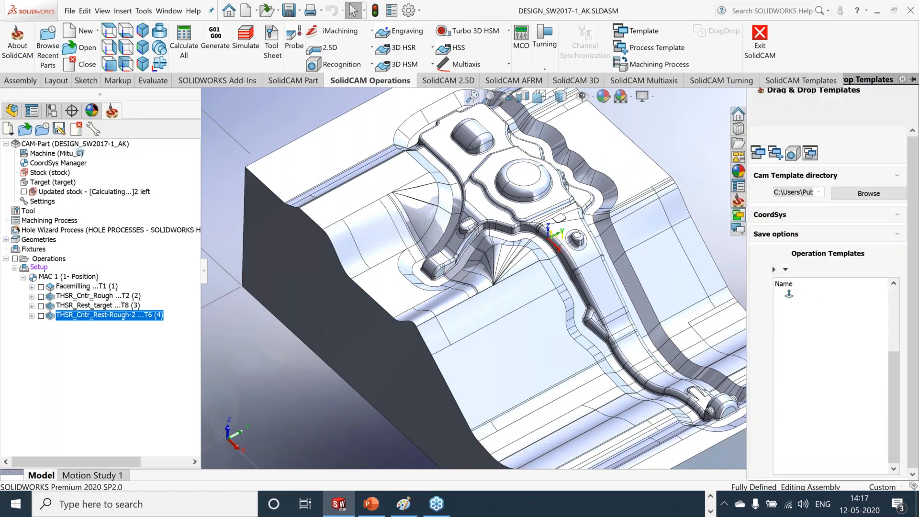
left_click_drag(840, 421, 110, 315)
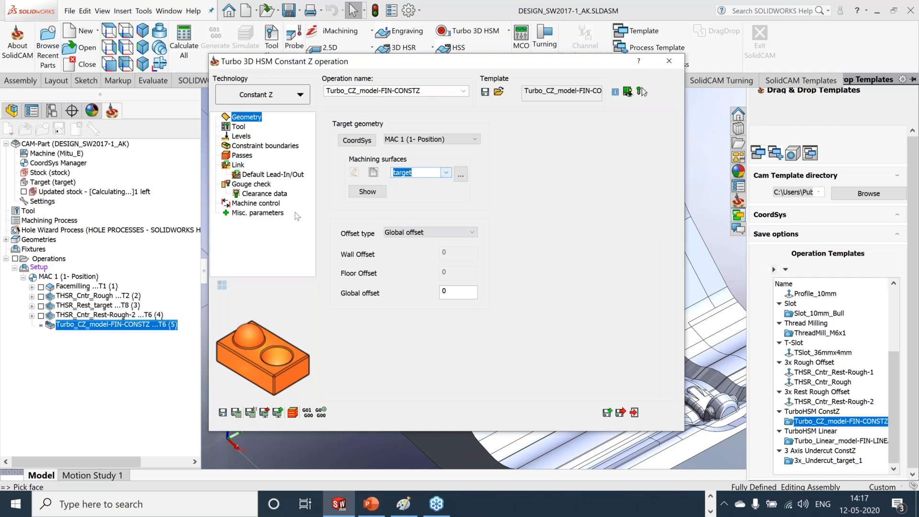
left_click(239, 127)
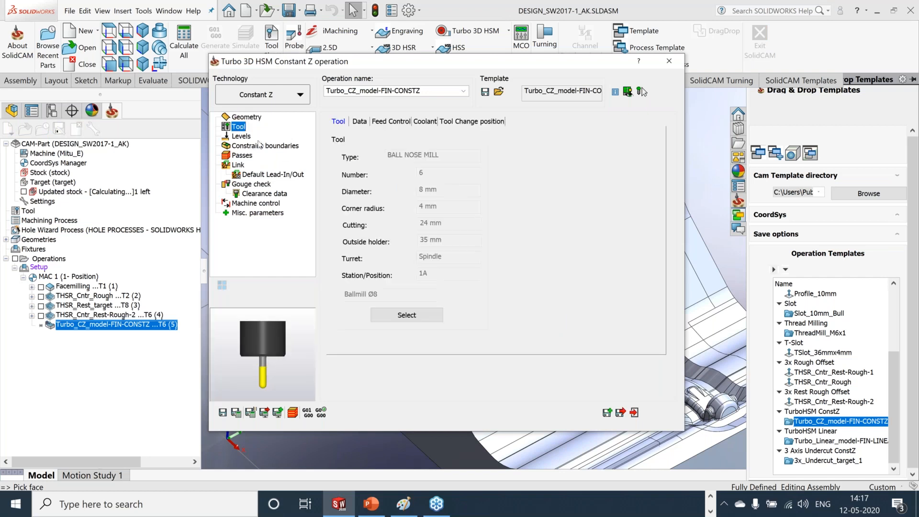
left_click(247, 137)
left_click(260, 146)
Step: Set the Constant Z step down to 0.25 and the cutting method to Zigzag, checking the angle range limits
left_click(242, 155)
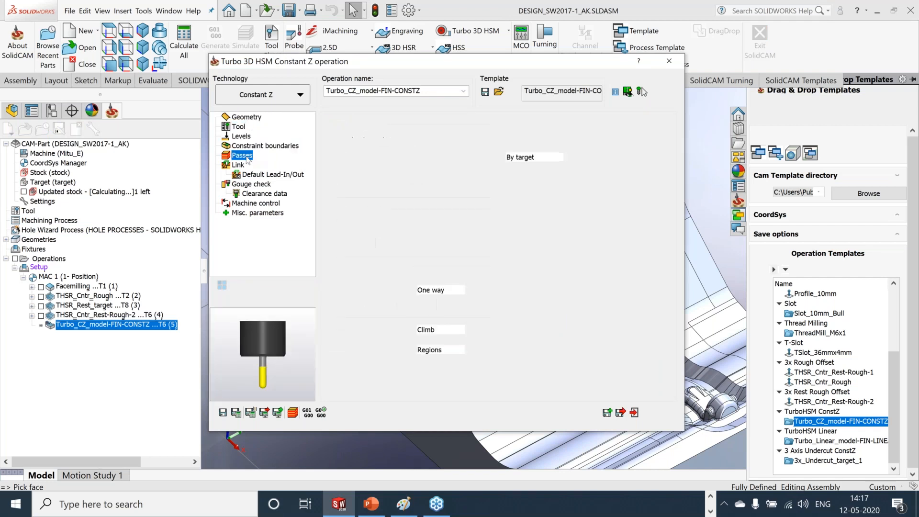
type("0.25")
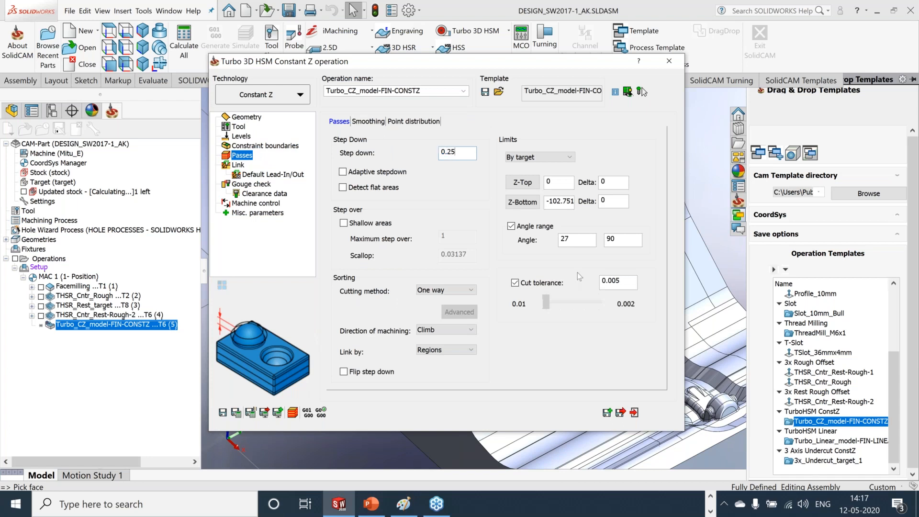
left_click(584, 238)
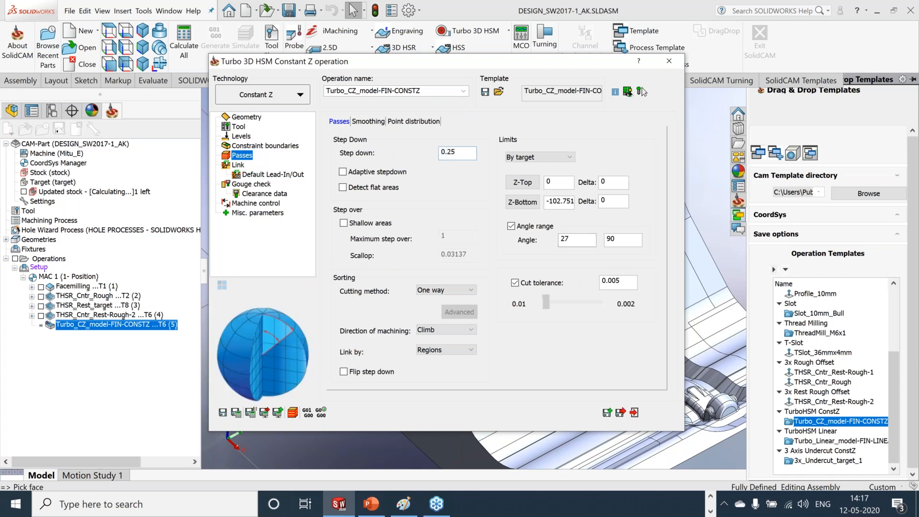
left_click(637, 240)
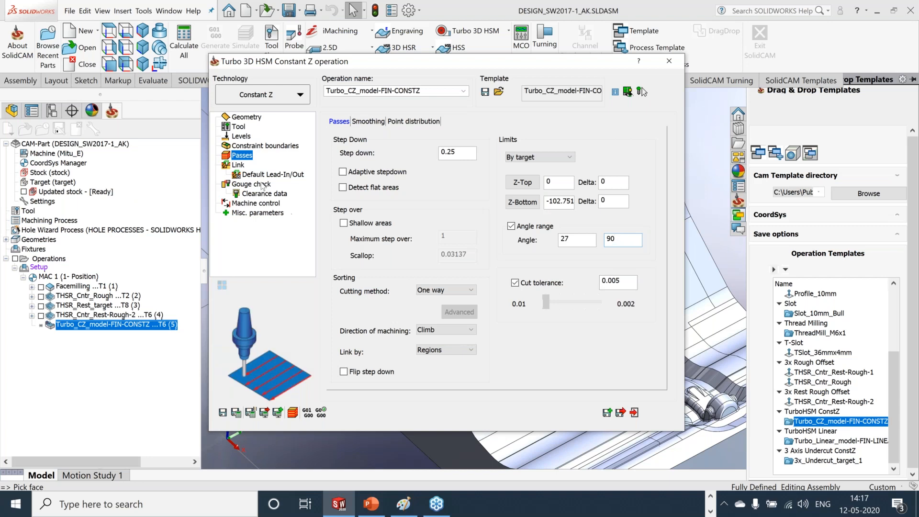
left_click(265, 146)
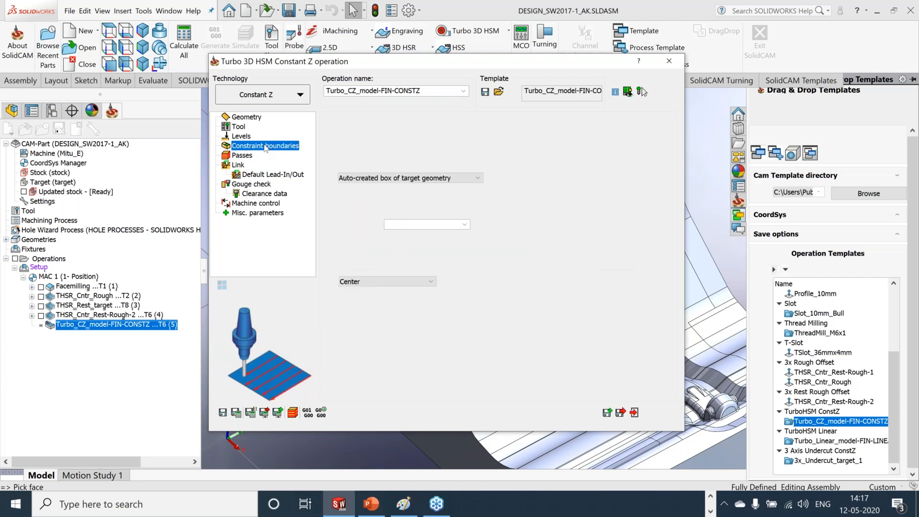
left_click(242, 155)
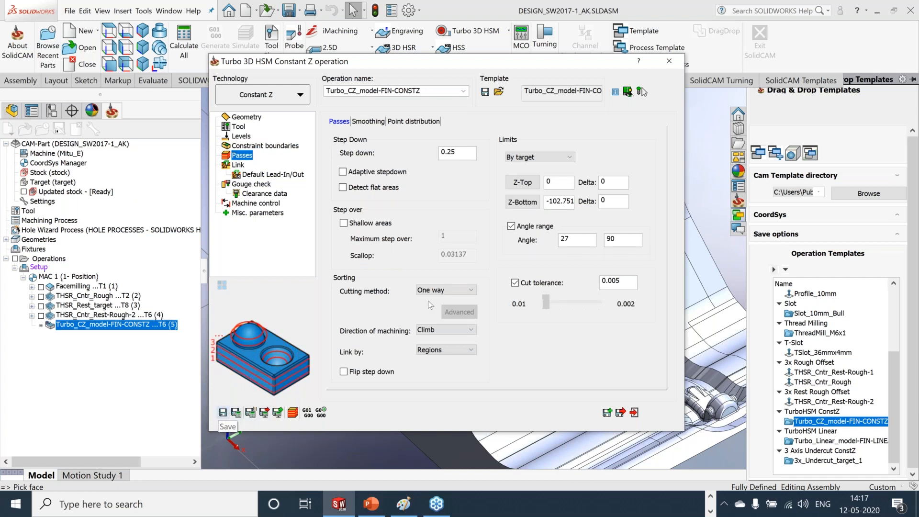
left_click(444, 291)
left_click(440, 305)
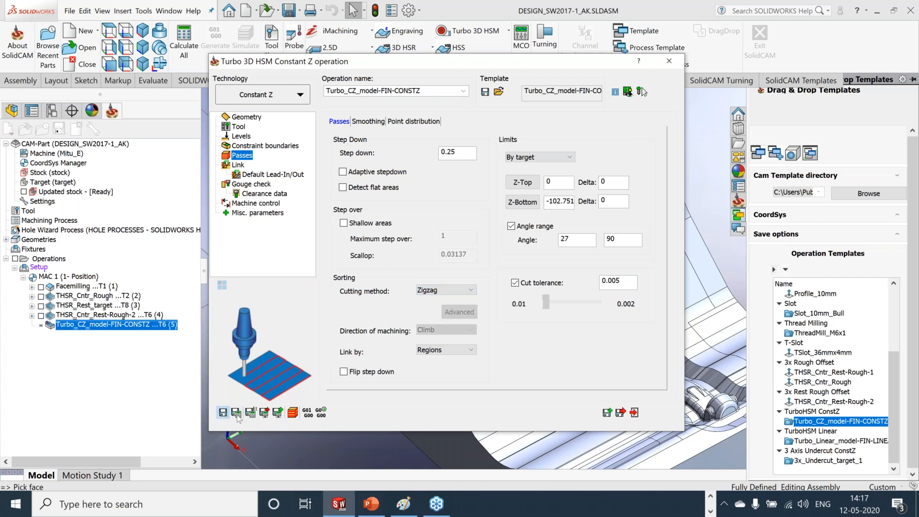
Step: Save and calculate the Constant Z operation, and hide its toolpath after inspecting it on the die part
left_click(236, 413)
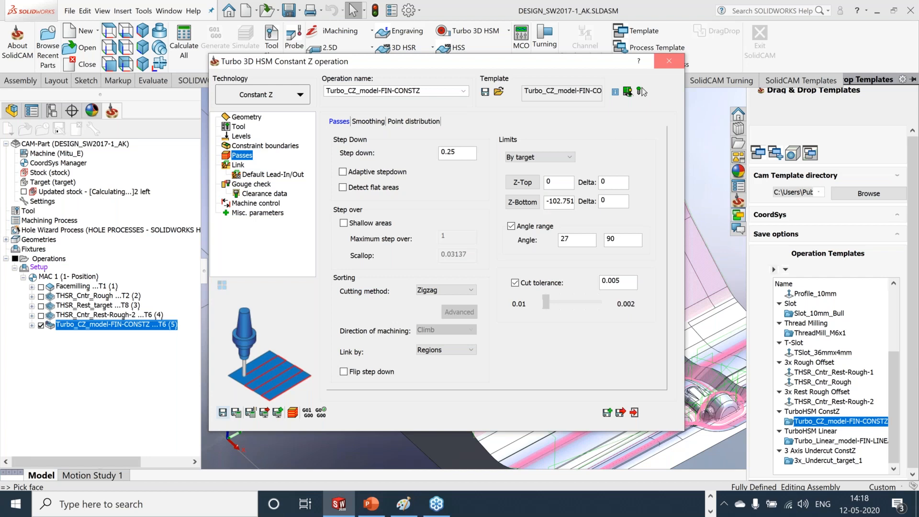
left_click(669, 60)
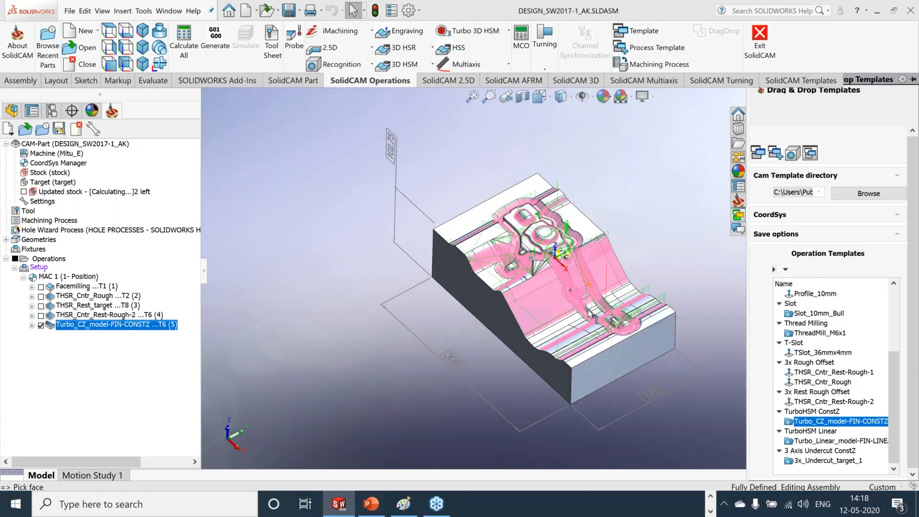
scroll(590, 314, "down", 5)
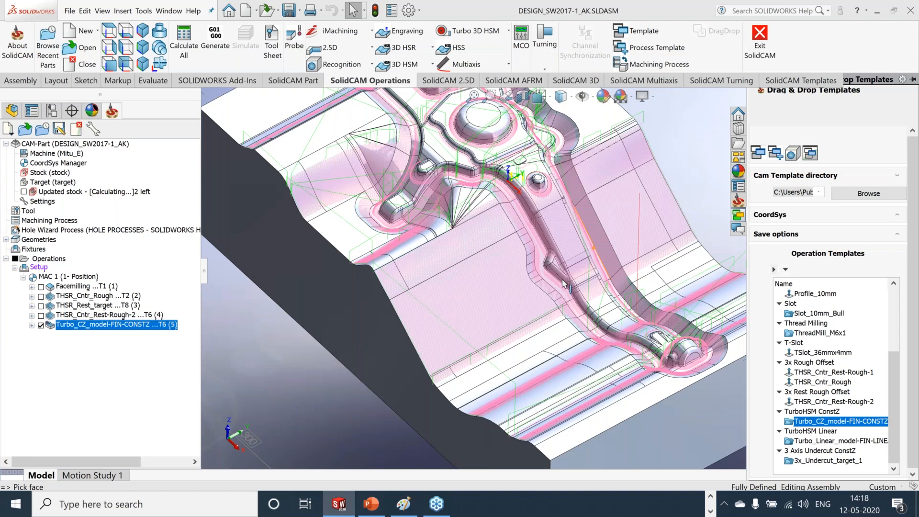
left_click(41, 325)
Step: Add a Linear finishing operation from the Turbo_Linear_model-FIN-LINEAR template at MAC 1 (1- Position), and review its tool and constraint boundaries
left_click_drag(824, 441, 120, 352)
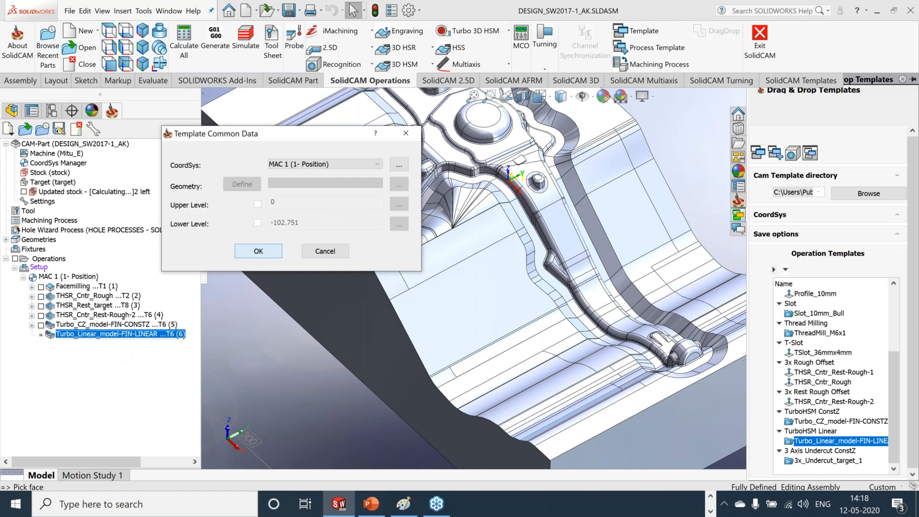
left_click(259, 251)
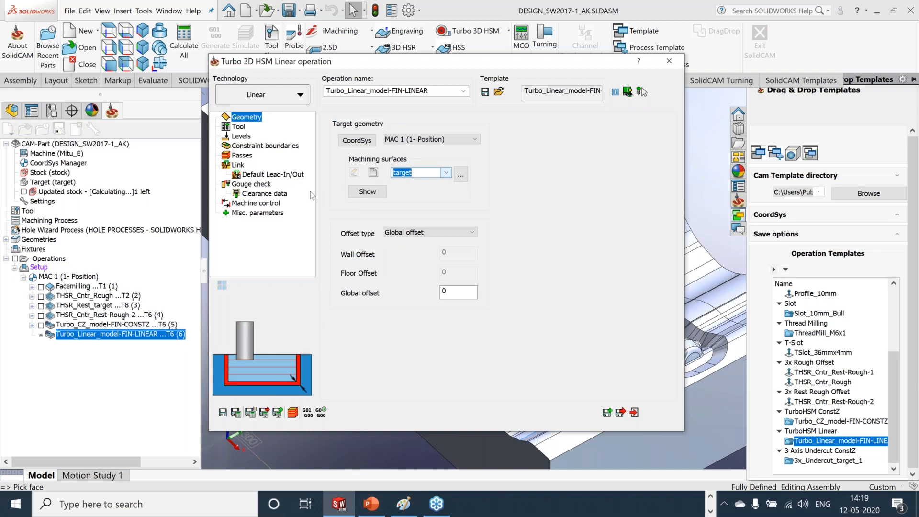
left_click(239, 127)
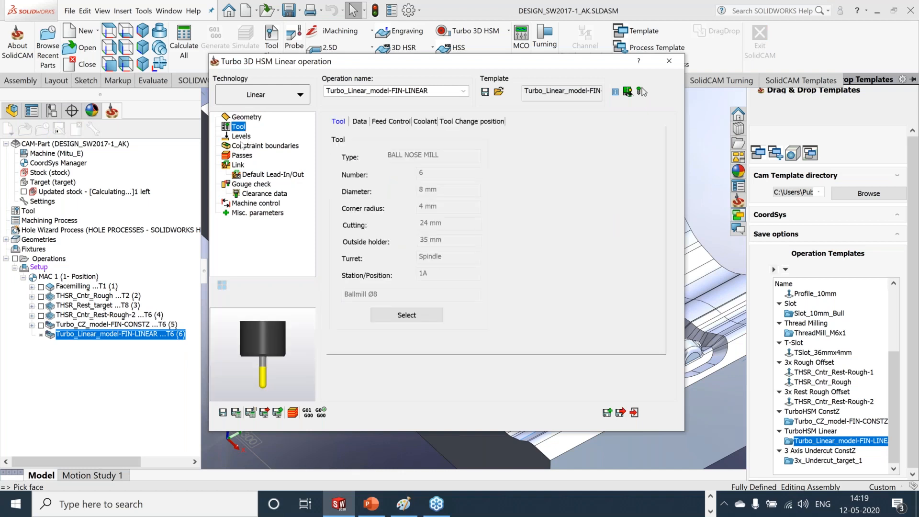
left_click(243, 145)
left_click(243, 155)
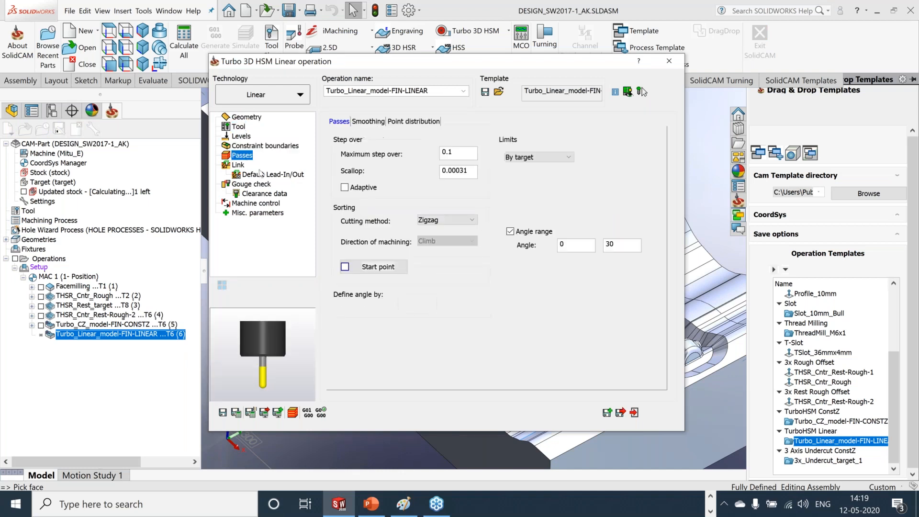
Step: Set the Linear passes to a 0.25 maximum step over and 0.01 cut tolerance, enabling the optimal machining angle in X,Y
left_click_drag(468, 154, 414, 149)
type("0.25")
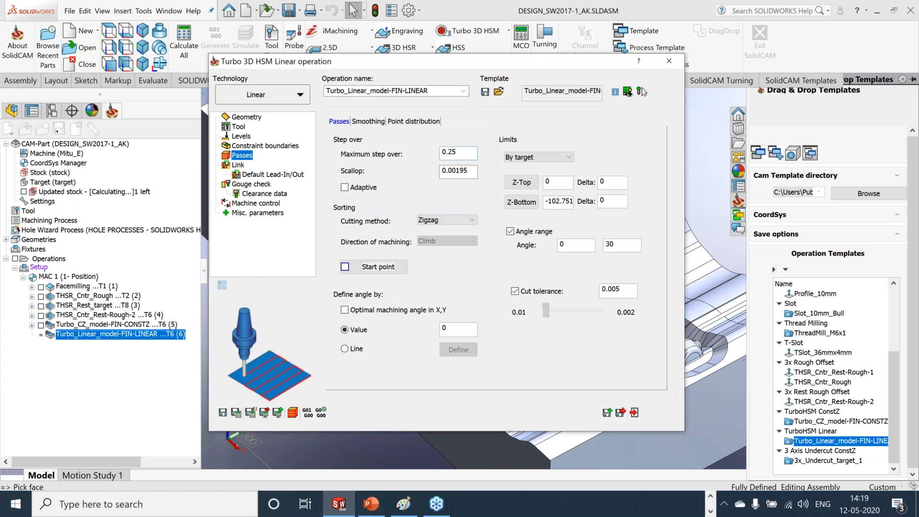
double_click(613, 290)
type("0.01")
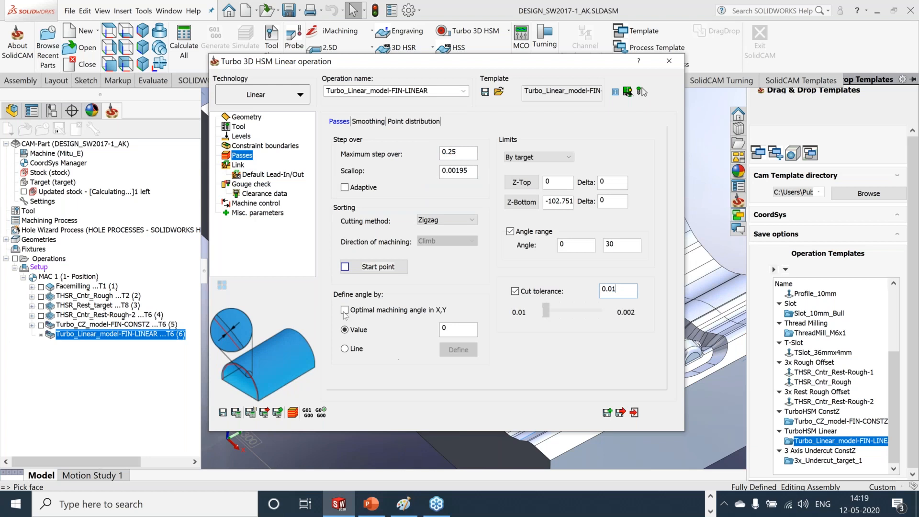
left_click(345, 310)
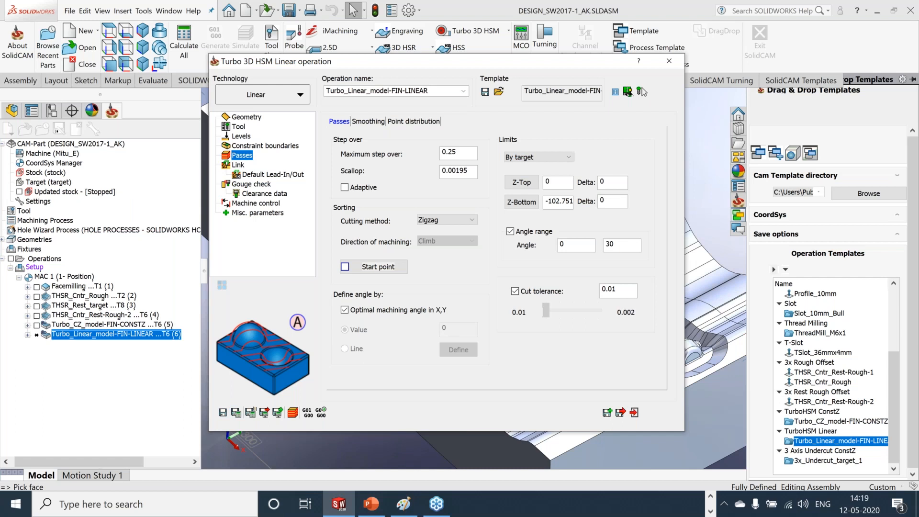
Step: Exit the Linear operation and inspect its toolpath closely on the die part's shallow surfaces
left_click(641, 91)
left_click(669, 62)
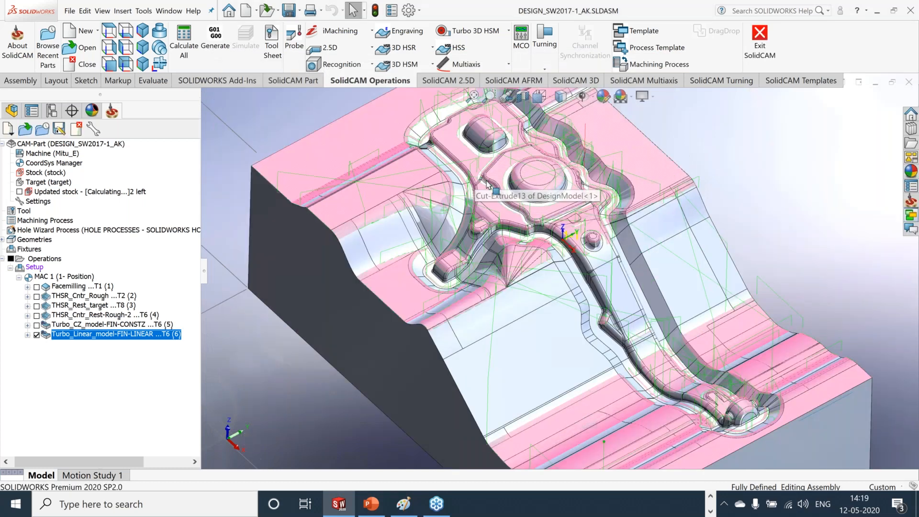
scroll(621, 287, "down", 5)
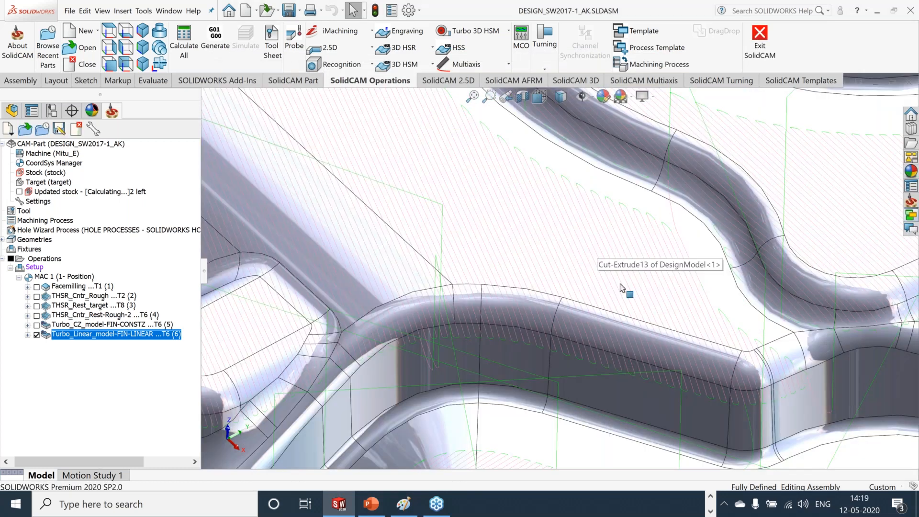
Step: Inspect the Linear finishing toolpath around the die's central boss, hide the toolpath, and save the part
scroll(499, 290, "up", 5)
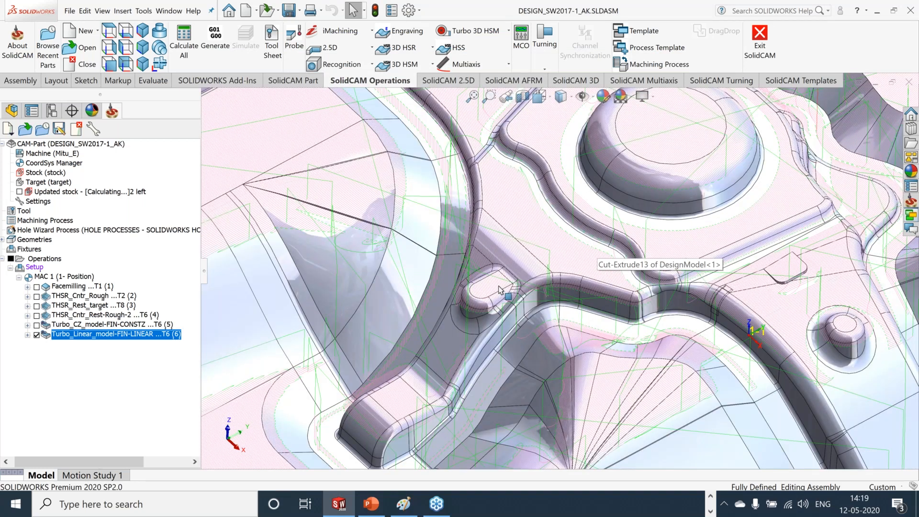
scroll(499, 290, "down", 3)
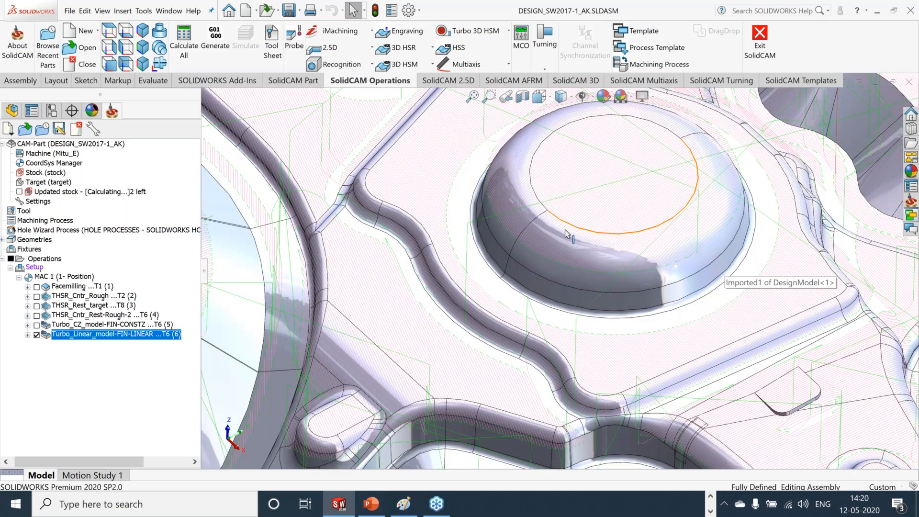
key("f")
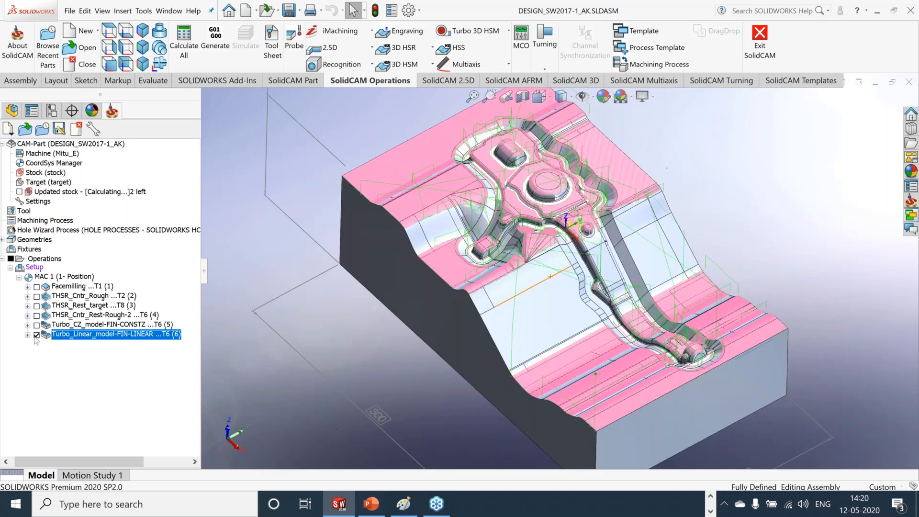
left_click(37, 335)
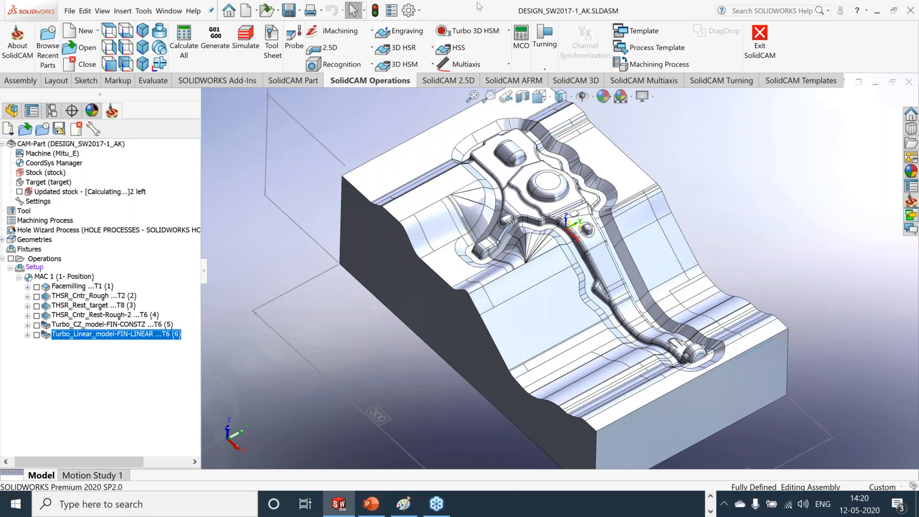
left_click(291, 12)
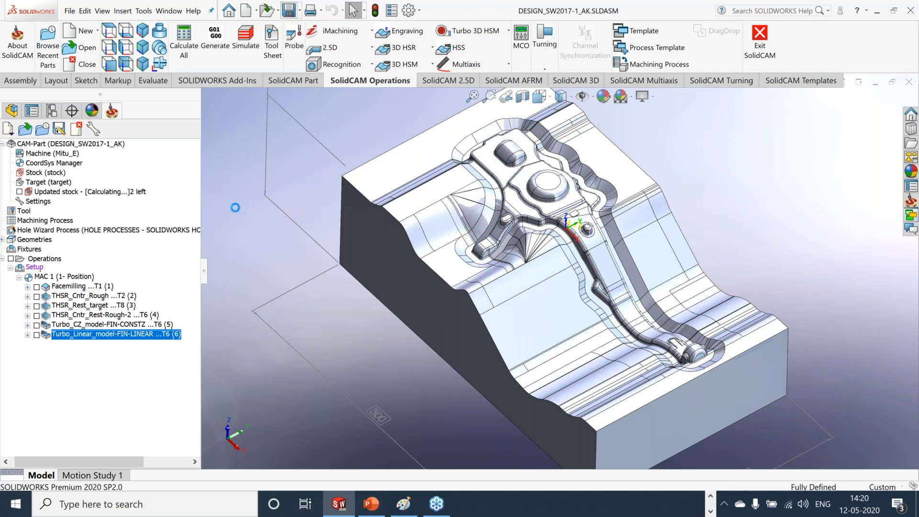
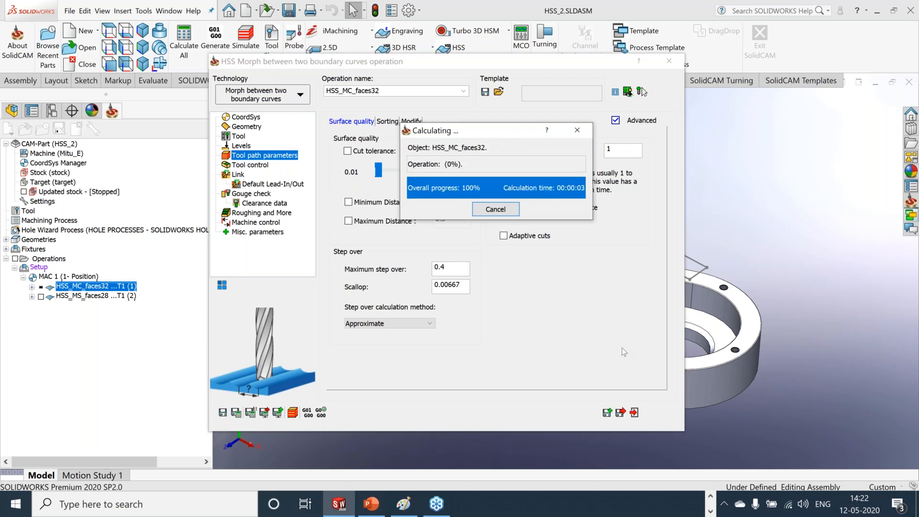
Step: Exit the calculated HSS_MC_faces32 morph operation and hide its toolpath
left_click(634, 413)
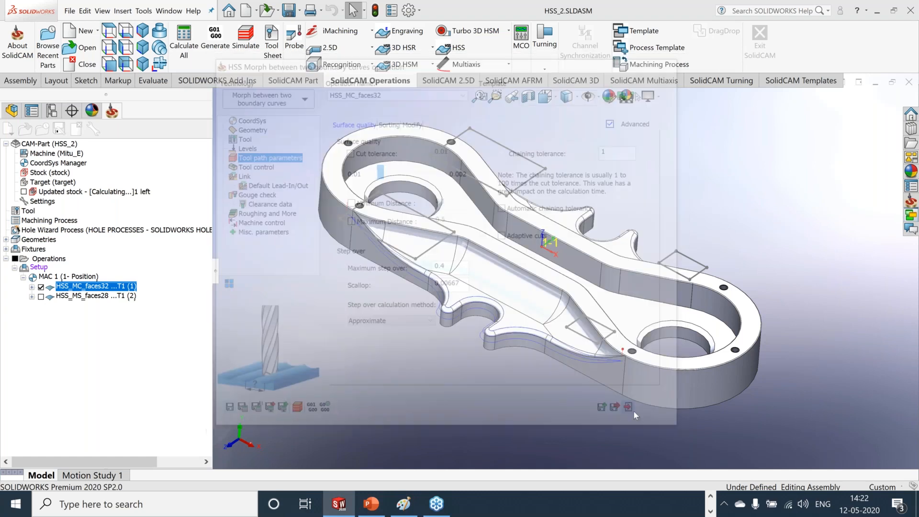
left_click(41, 288)
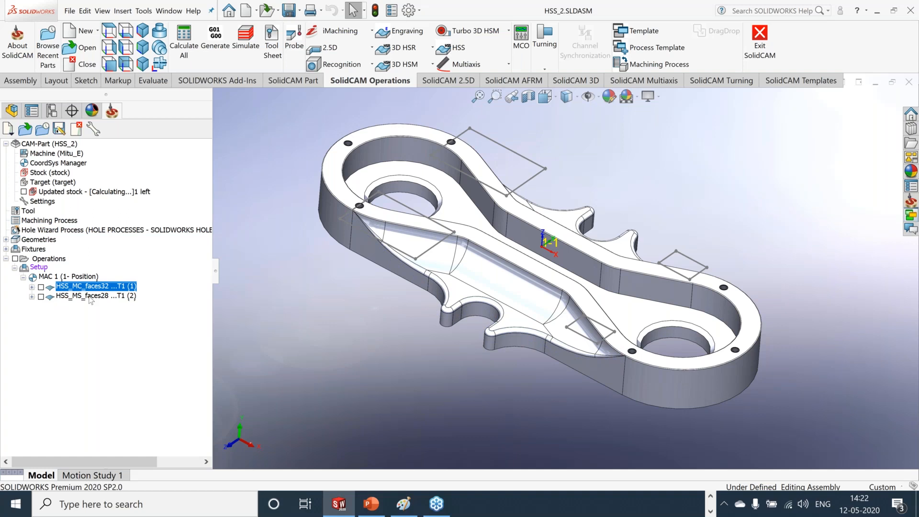
Step: Calculate the HSS_MS_faces28 operation with its 2D boundary turned off, and inspect the toolpath across the pocket
double_click(89, 297)
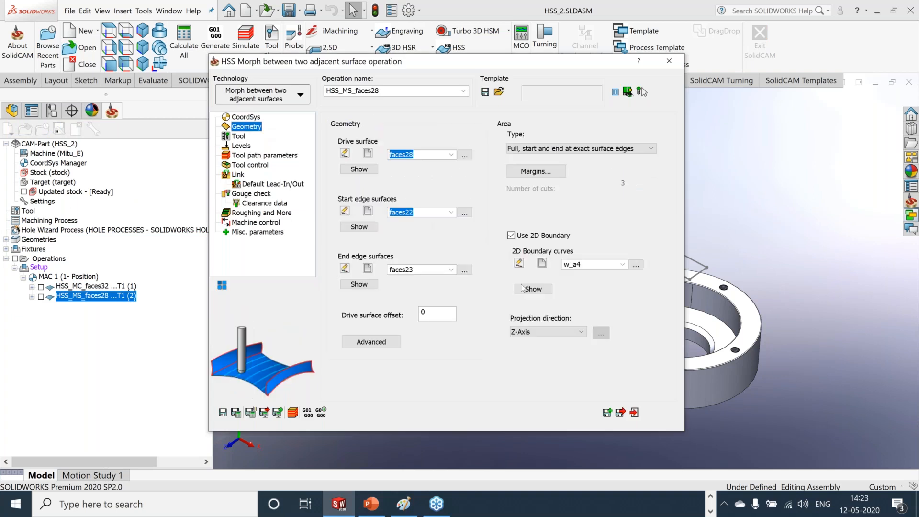
left_click(511, 236)
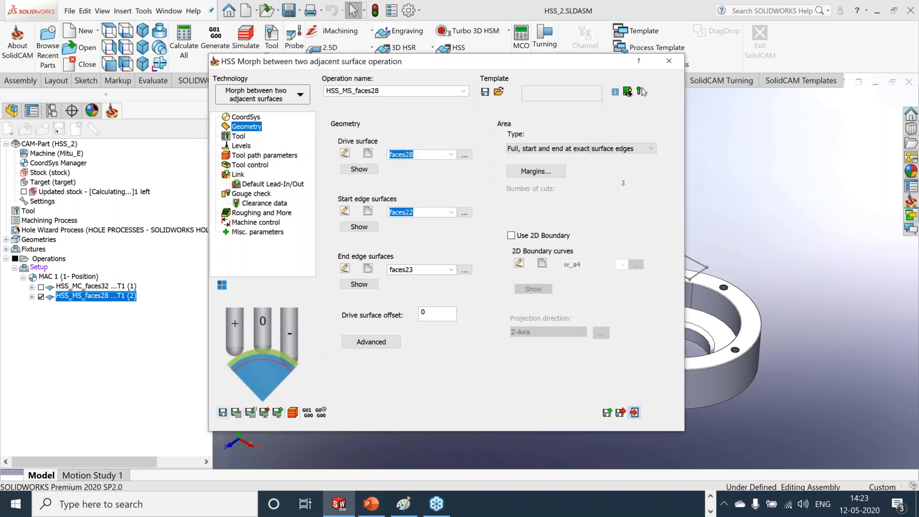
left_click(634, 413)
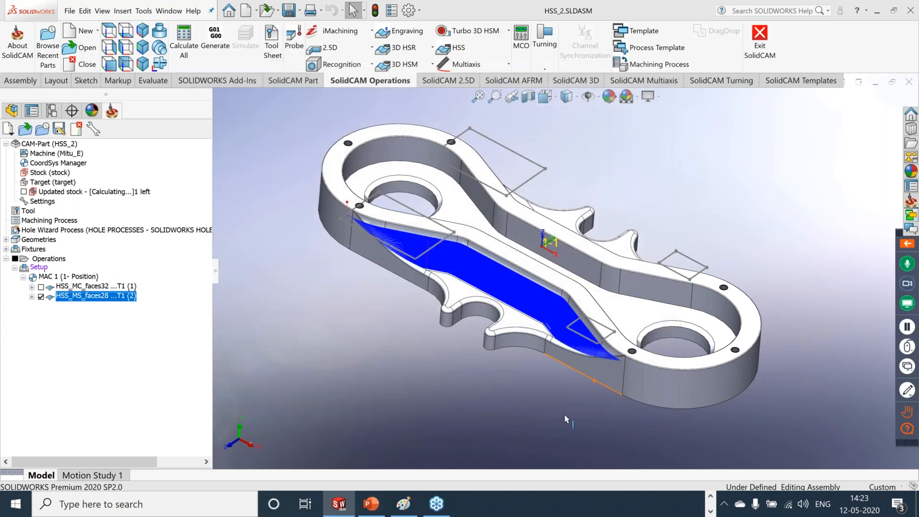
middle_click_drag(567, 420, 589, 404)
scroll(541, 341, "up", 2)
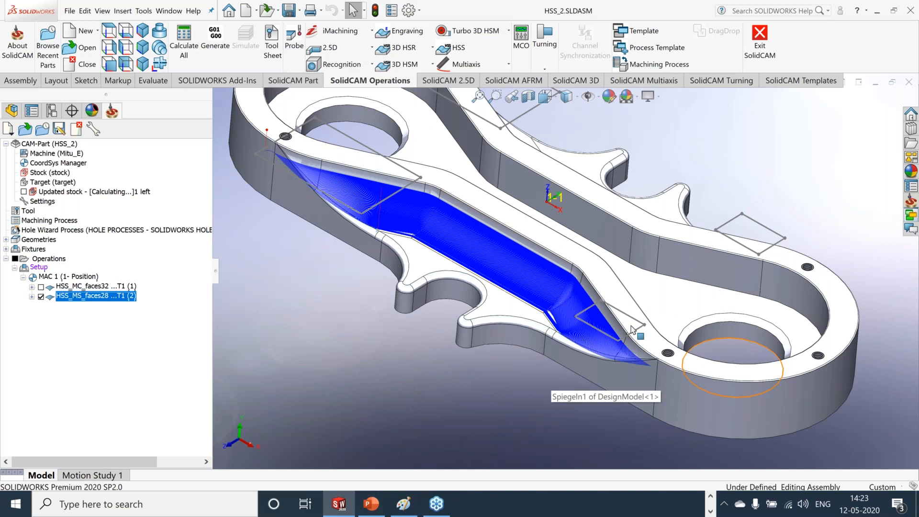
scroll(632, 330, "down", 1)
Step: Edit HSS_MS_faces28 to use a 2D boundary and define new geometry w_a5 from the rectangular sketches at both ends of the pocket
right_click(91, 295)
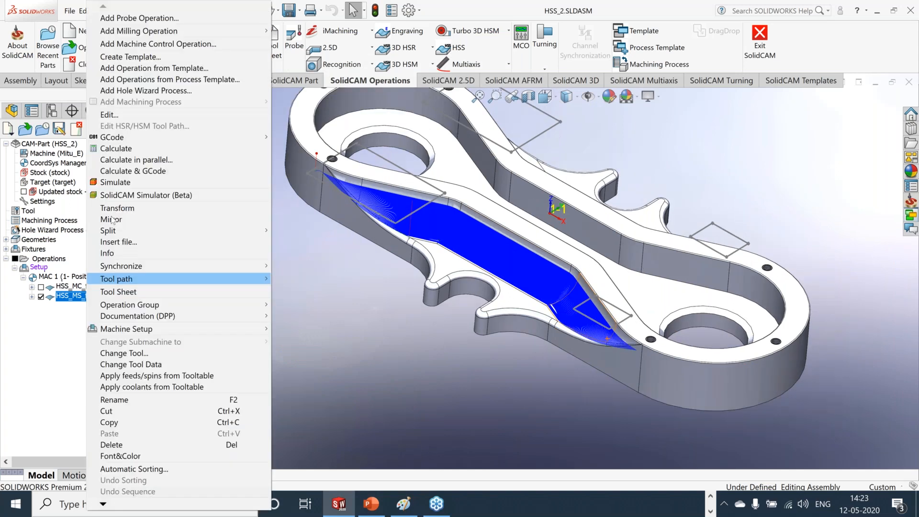
left_click(111, 114)
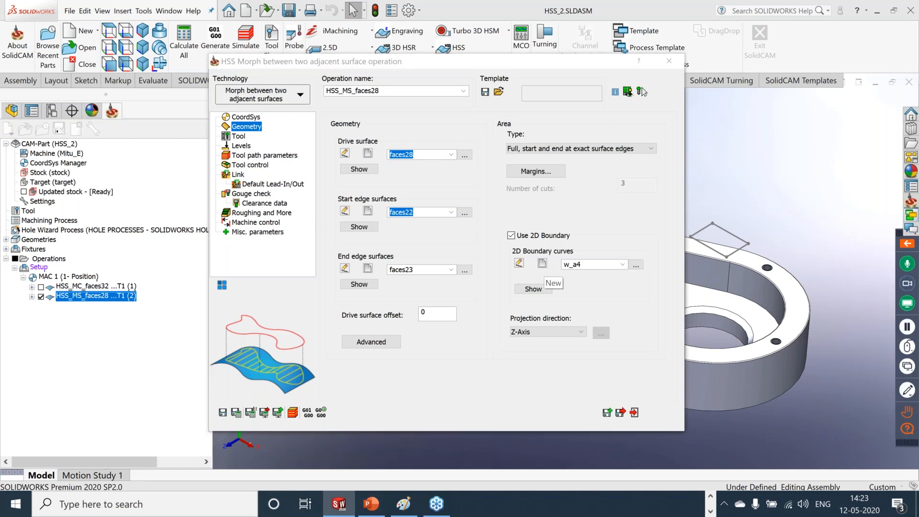
left_click(542, 264)
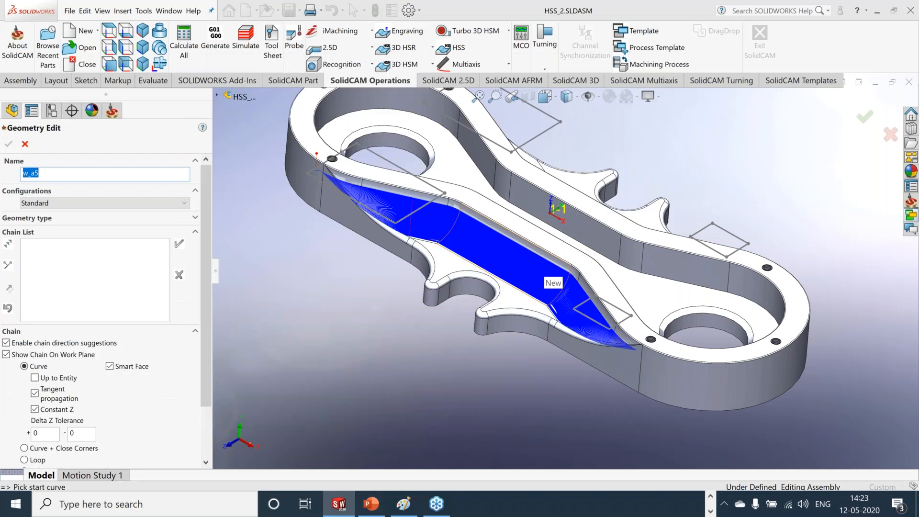
left_click(412, 217)
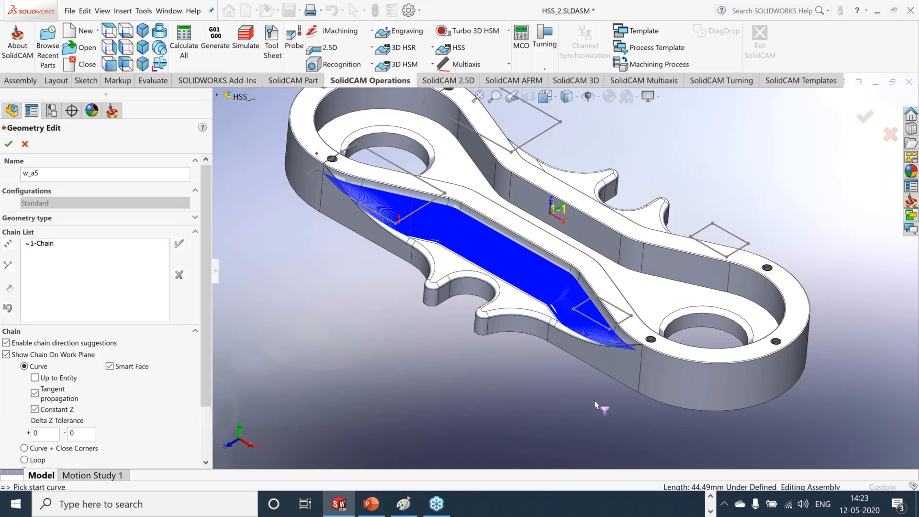
left_click(617, 308)
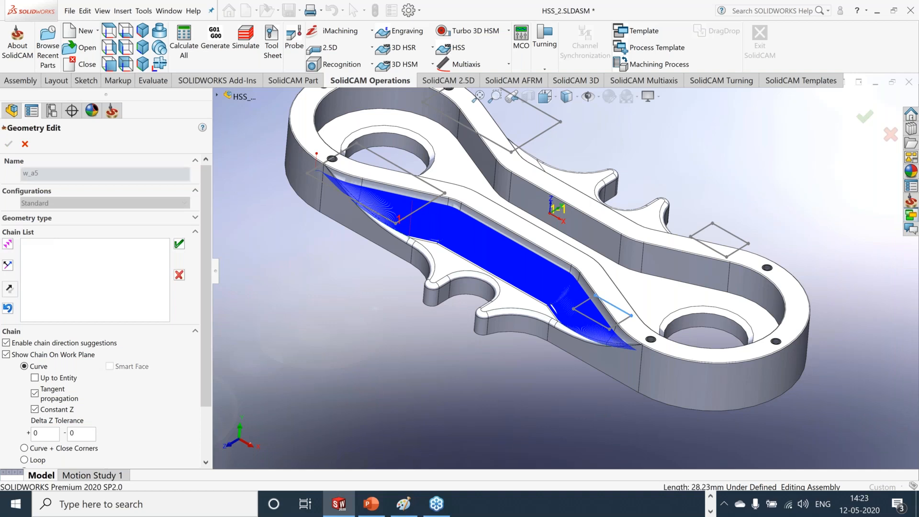
left_click(179, 244)
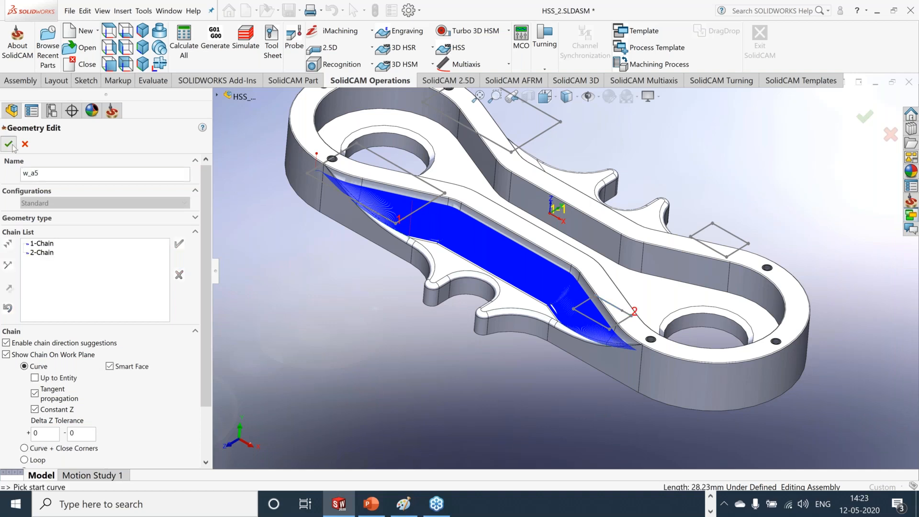
left_click(9, 144)
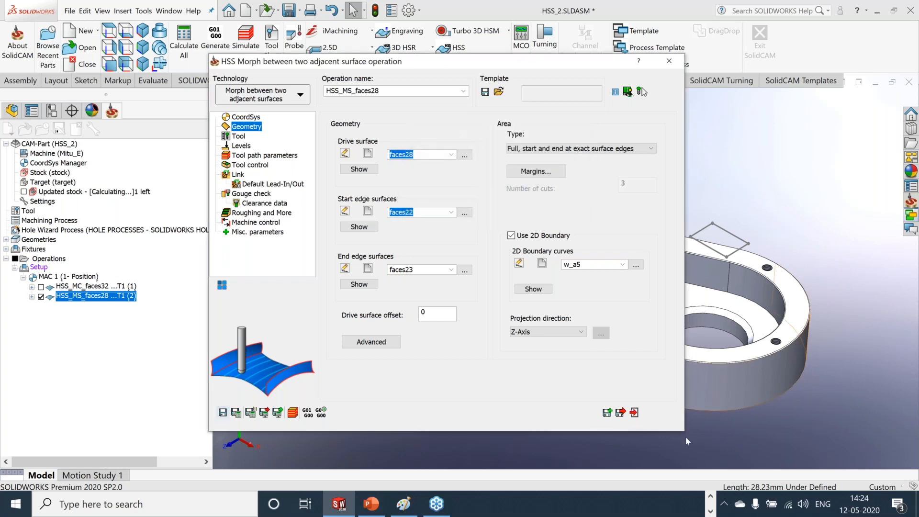
Step: Exit the recalculated HSS_MS_faces28 operation, inspect the bounded toolpath at the pocket ends, and hide it
left_click(635, 412)
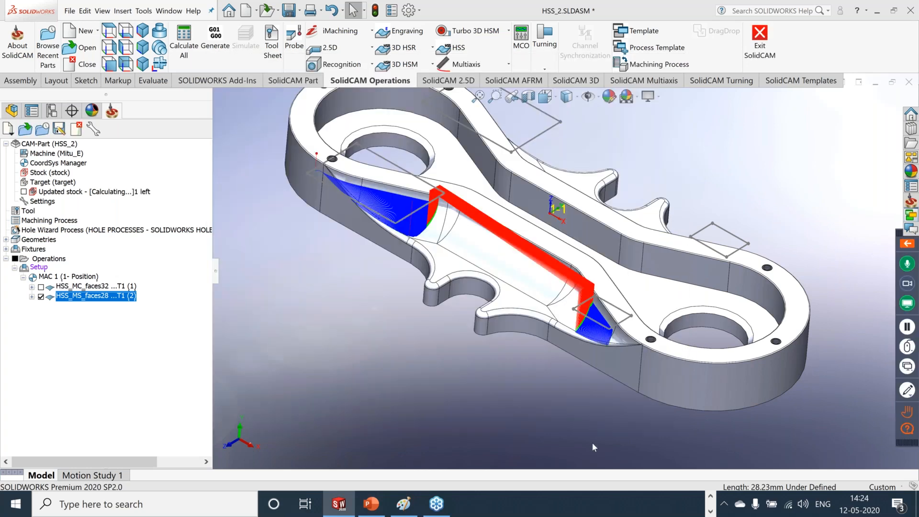
middle_click_drag(551, 426, 620, 400)
scroll(450, 188, "down", 5)
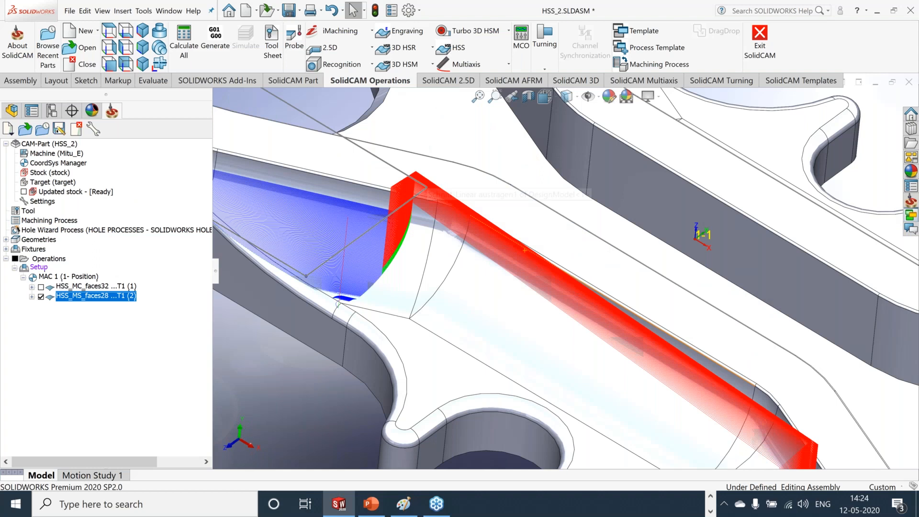
scroll(570, 278, "up", 7)
scroll(701, 292, "down", 1)
middle_click_drag(676, 255, 682, 248)
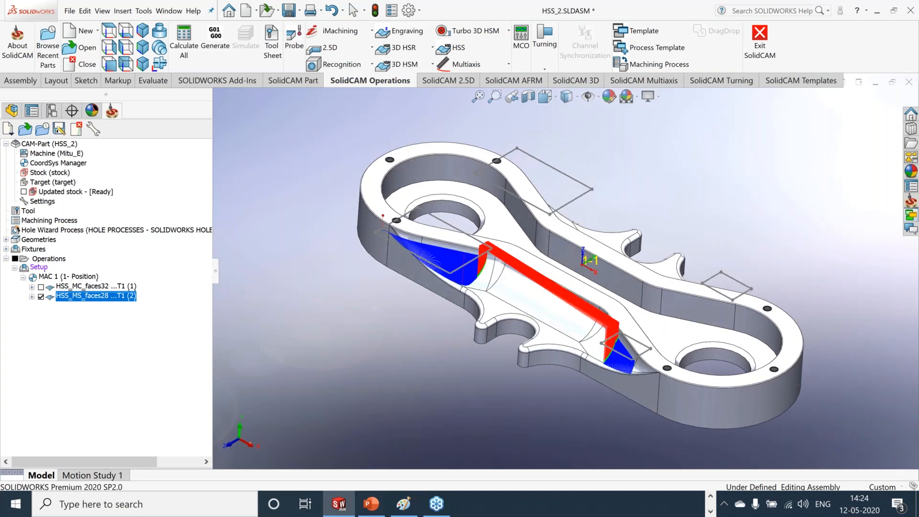
left_click(41, 297)
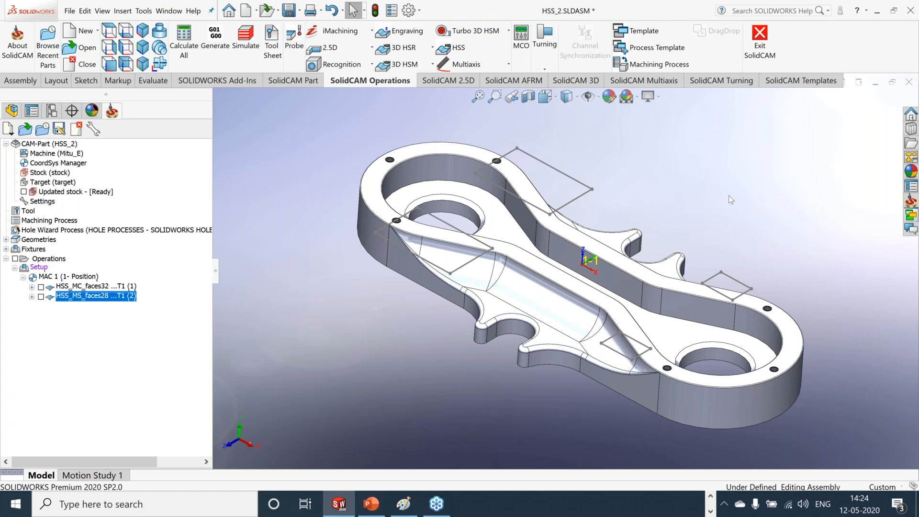
middle_click_drag(718, 196, 705, 213)
scroll(705, 213, "down", 1)
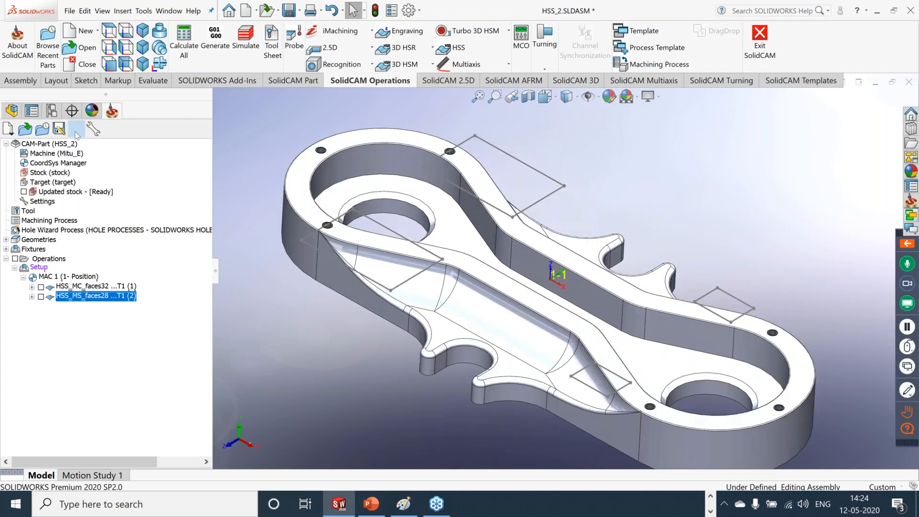
Step: Close the HSS_2 CAM-Part and open the recent CAM-Part 001-iMAchining 2D-Multisided.prz
left_click(76, 132)
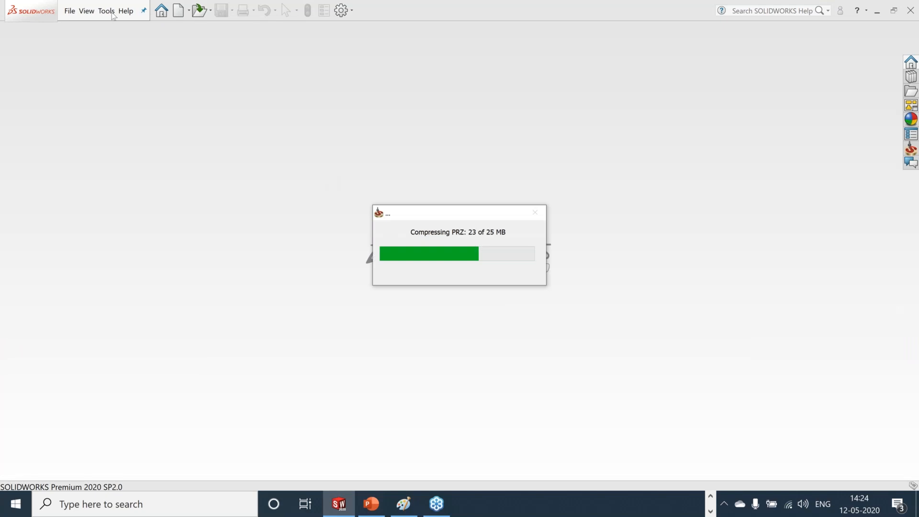
left_click(112, 14)
mouse_move(168, 62)
mouse_move(369, 348)
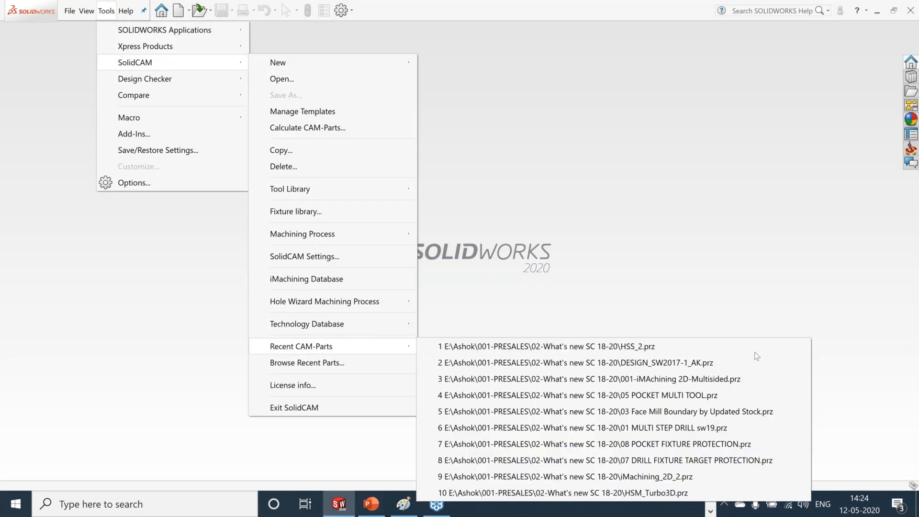
left_click(750, 378)
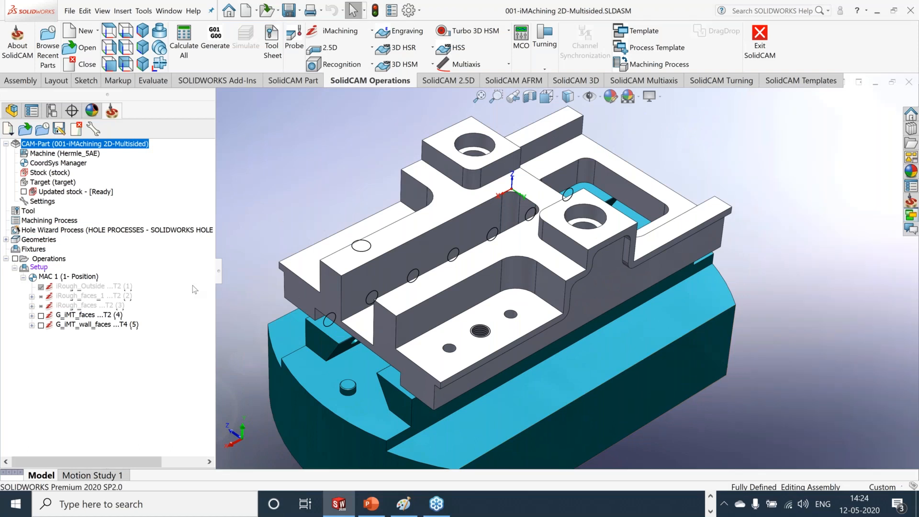
Step: Simulate the G_iMT_faces and G_iMT_wall_faces operations together in SolidCAM Simulator (Beta) and examine the machined wall
left_click(91, 315)
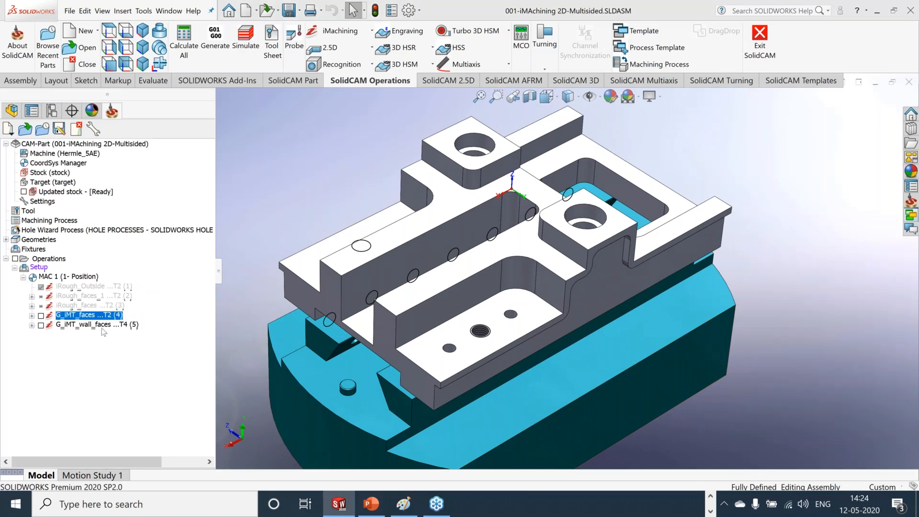
left_click(101, 328, "shift")
right_click(102, 328)
left_click(230, 182)
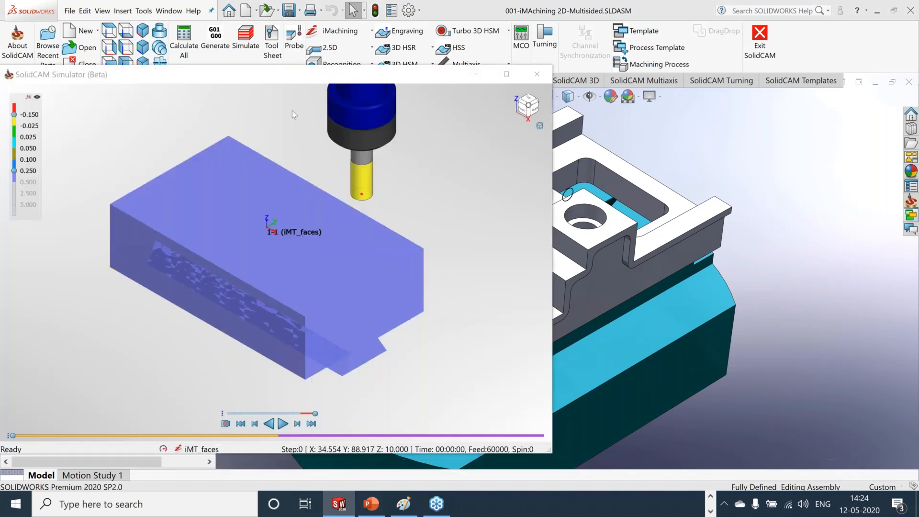
left_click_drag(640, 88, 765, 78)
left_click(683, 422)
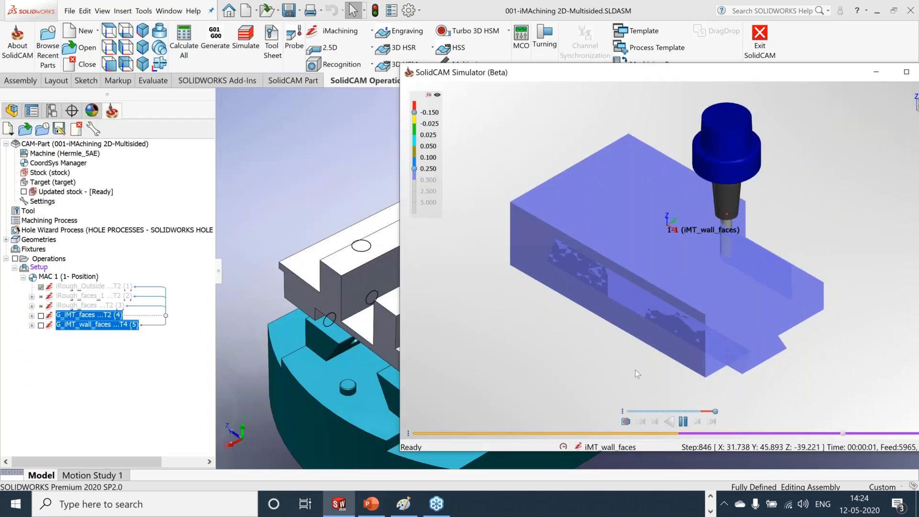
middle_click_drag(829, 338, 775, 343)
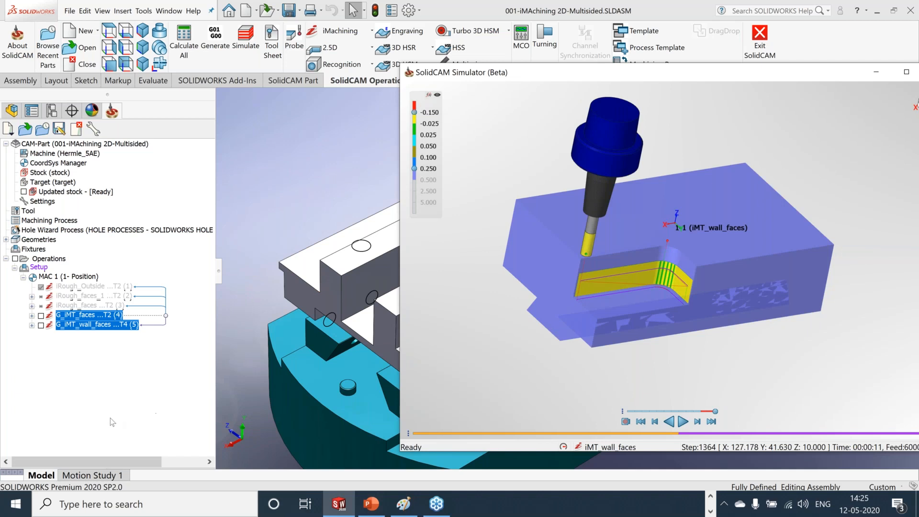
mouse_move(743, 355)
middle_mouse_down()
mouse_move(745, 343)
mouse_move(752, 357)
mouse_move(748, 341)
middle_mouse_up()
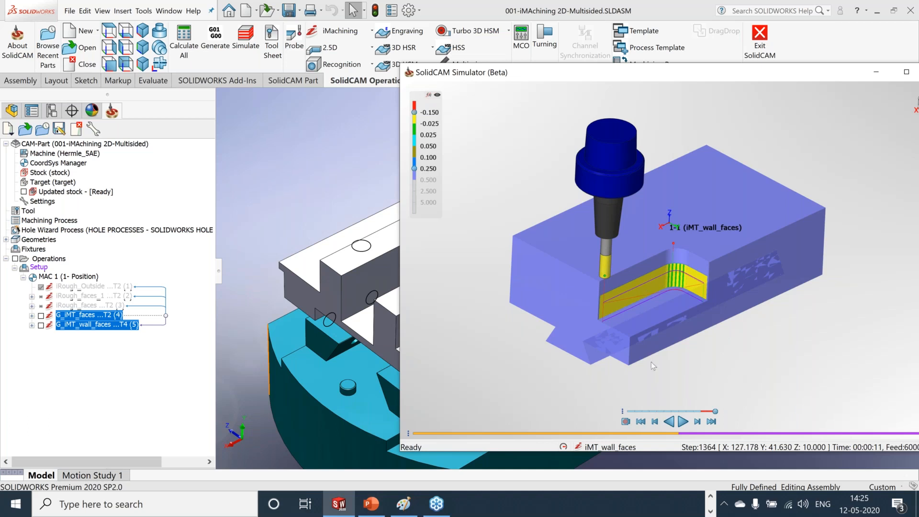
Step: Replay the simulation at a reduced speed and watch the iMT_faces cutting motion closely
left_click(655, 412)
left_click(628, 412)
left_click(683, 422)
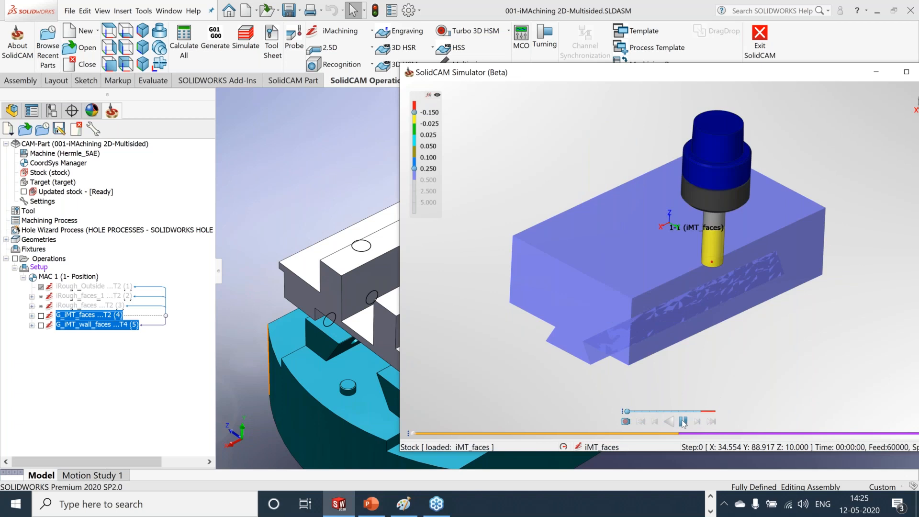
left_click(664, 412)
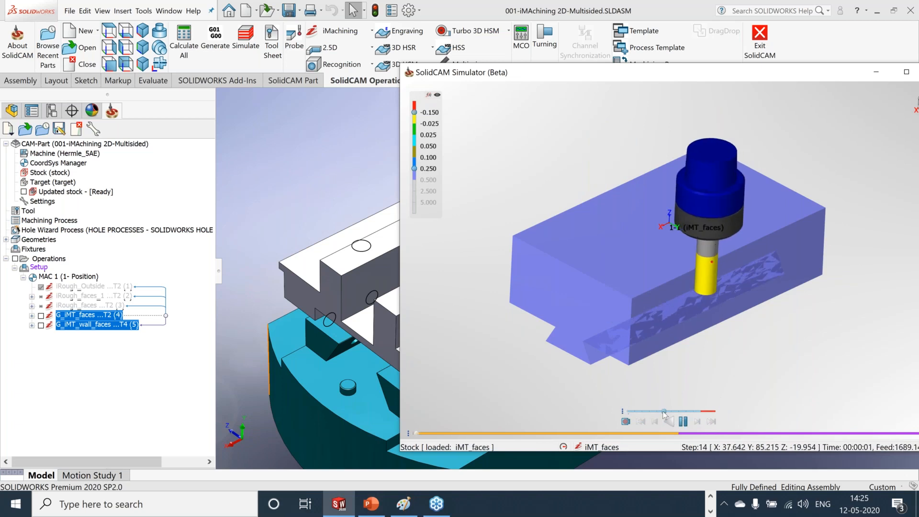
scroll(714, 287, "up", 2)
scroll(667, 298, "up", 5)
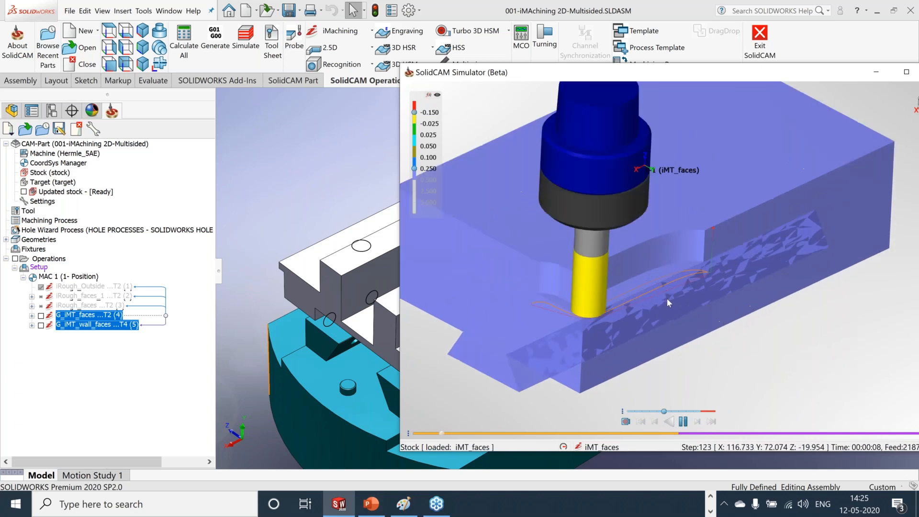
Step: Pause the iMT_faces simulation and select a toolpath segment in the pocket to inspect its arc data
scroll(735, 306, "down", 3)
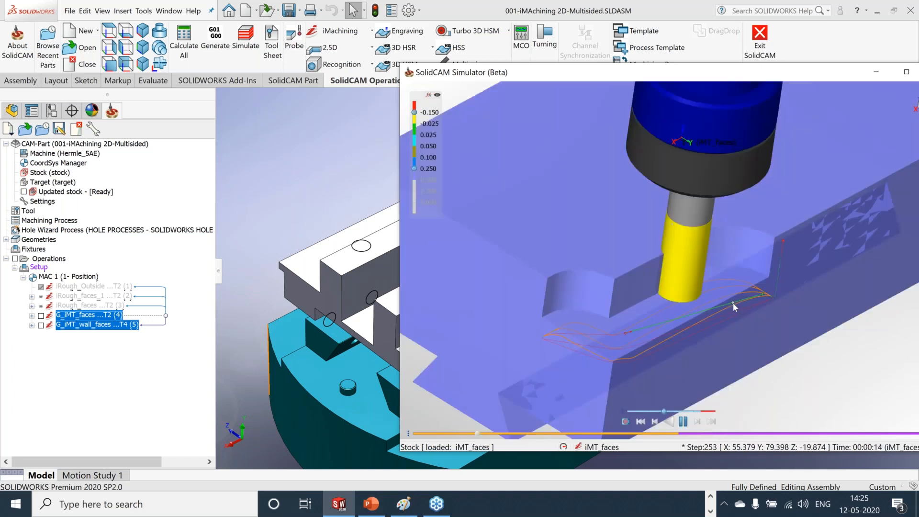
left_click(683, 421)
mouse_move(671, 269)
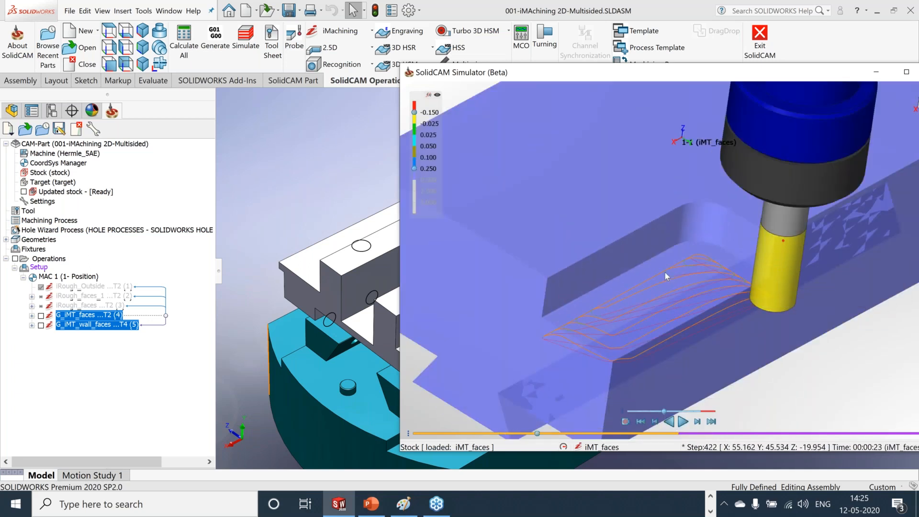
left_click(661, 274)
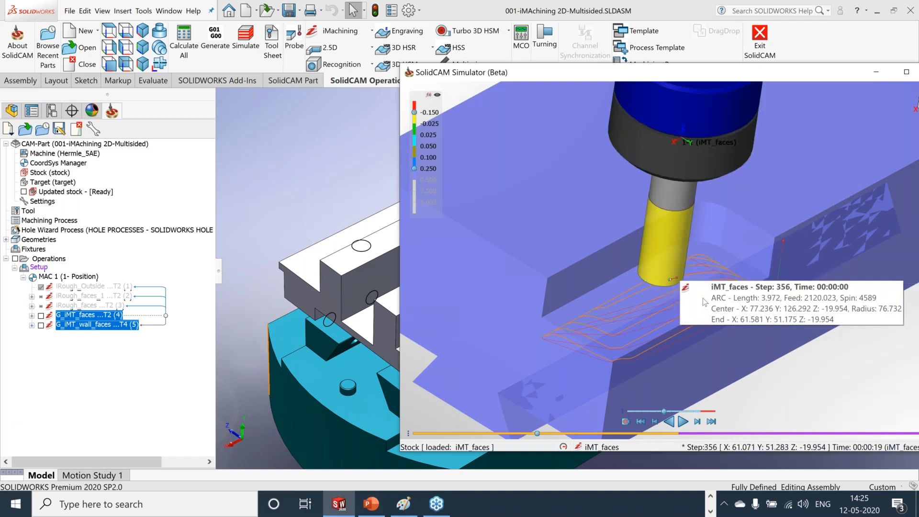
mouse_move(717, 306)
middle_mouse_down()
mouse_move(739, 283)
mouse_move(712, 273)
mouse_move(720, 273)
mouse_move(718, 292)
middle_mouse_up()
scroll(717, 322, "down", 1)
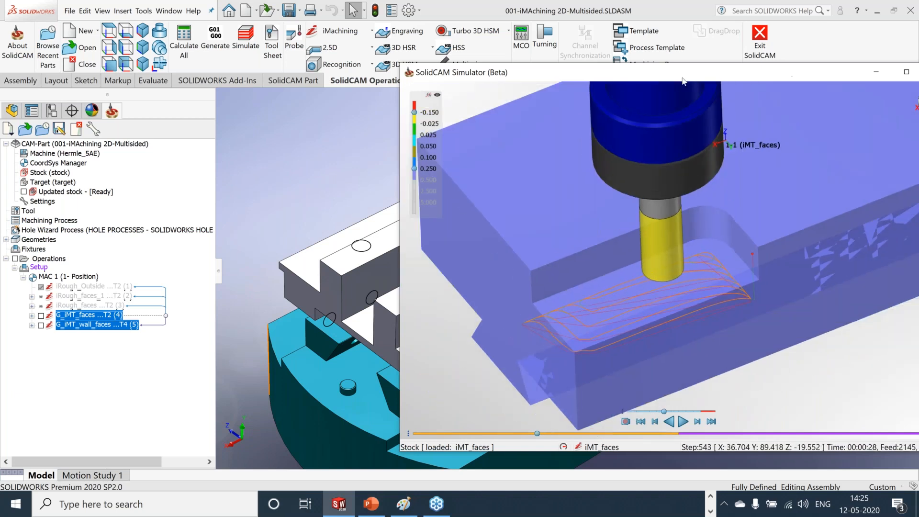
Step: Move the SolidCAM Simulator (Beta) window fully onto the screen and minimize it to return to the multisided part
left_click_drag(683, 79, 655, 75)
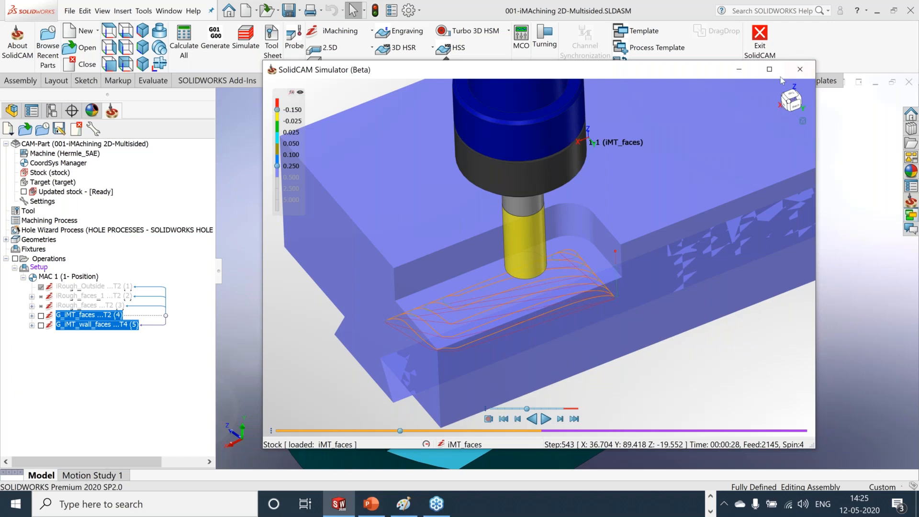
left_click(742, 69)
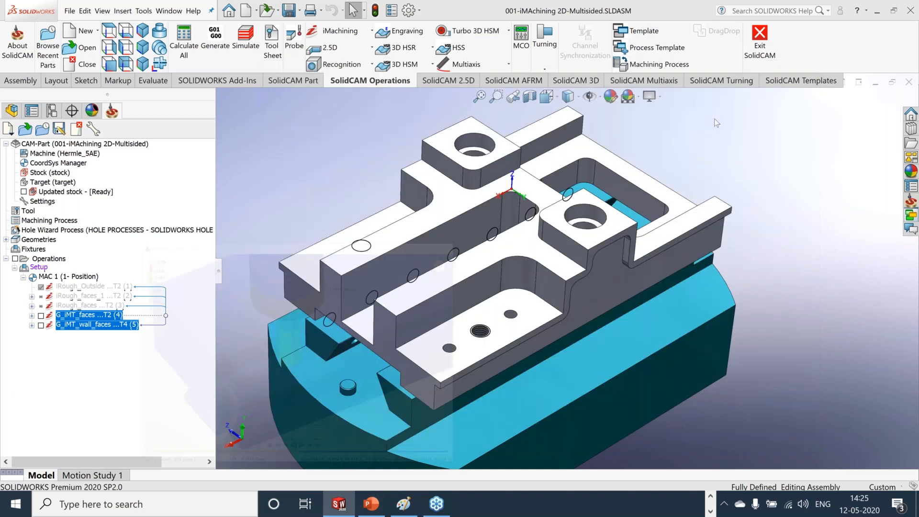
right_click(100, 329)
left_click(809, 211)
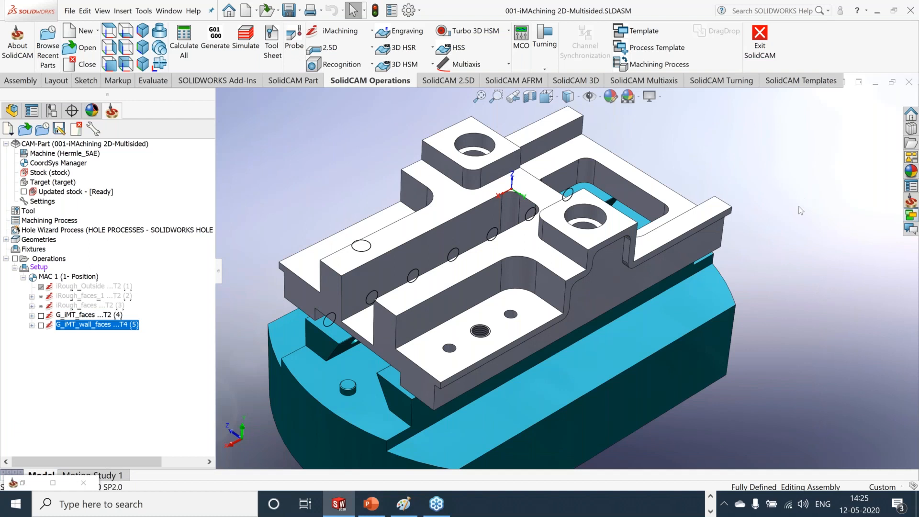
middle_click_drag(799, 216, 800, 194)
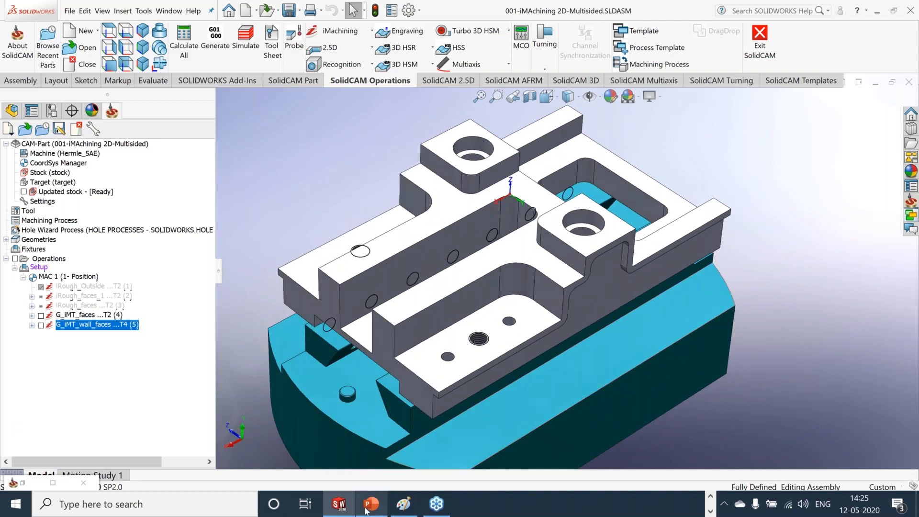
Step: Switch to PowerPoint, review the Simulation slides through Tool Path Visualization, and return to SolidCAM
left_click(369, 508)
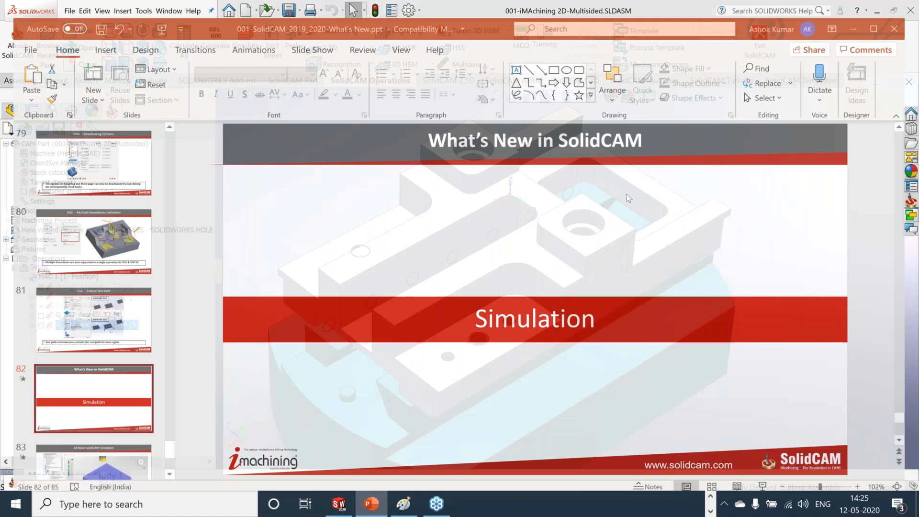
scroll(627, 194, "down", 1)
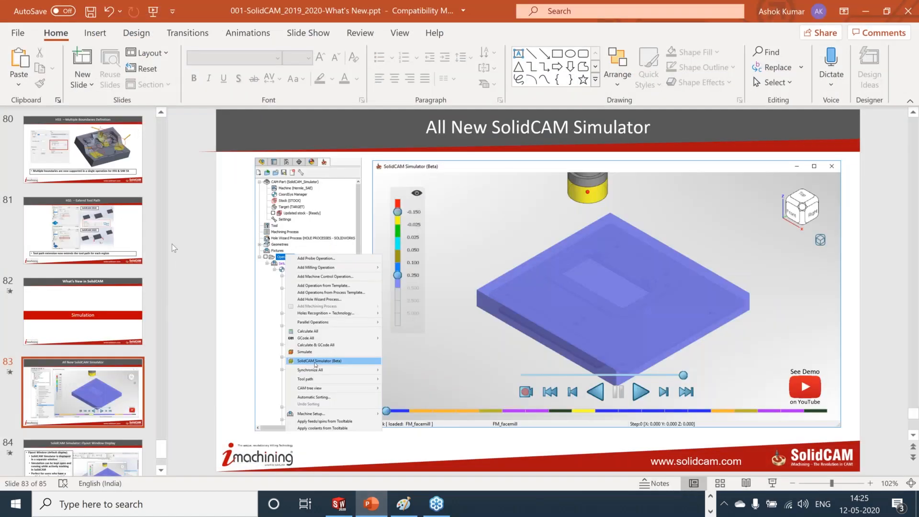
scroll(171, 243, "down", 1)
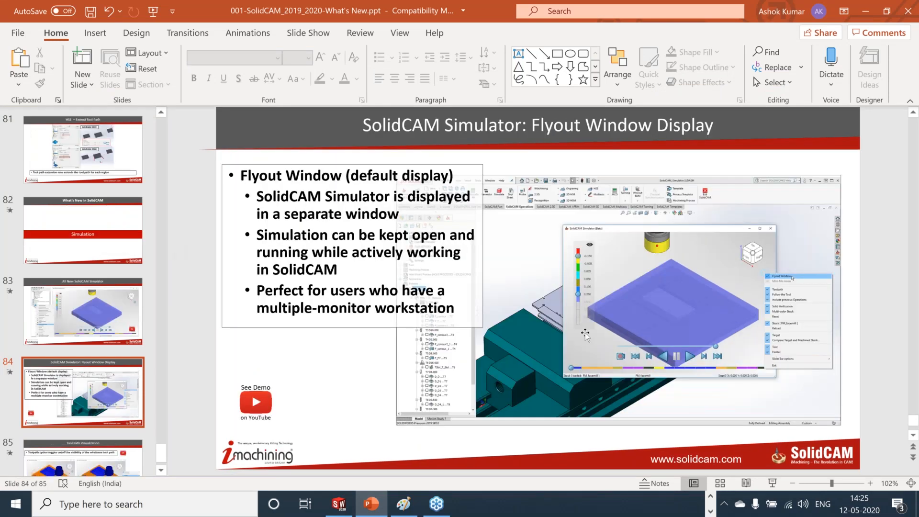
scroll(585, 334, "down", 1)
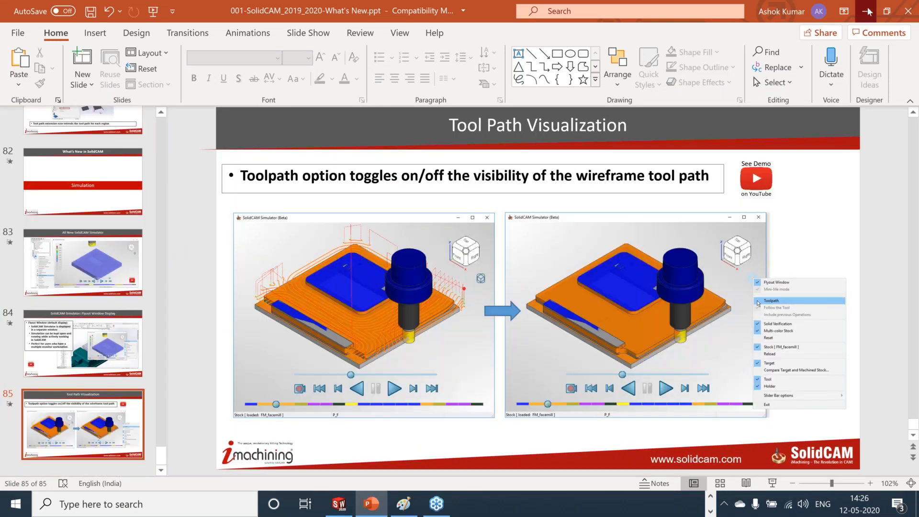
left_click(867, 11)
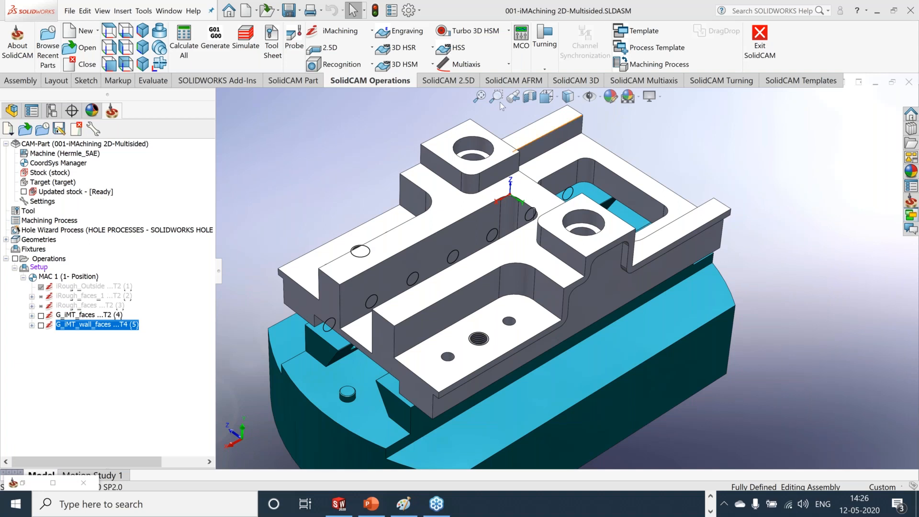
left_click(482, 98)
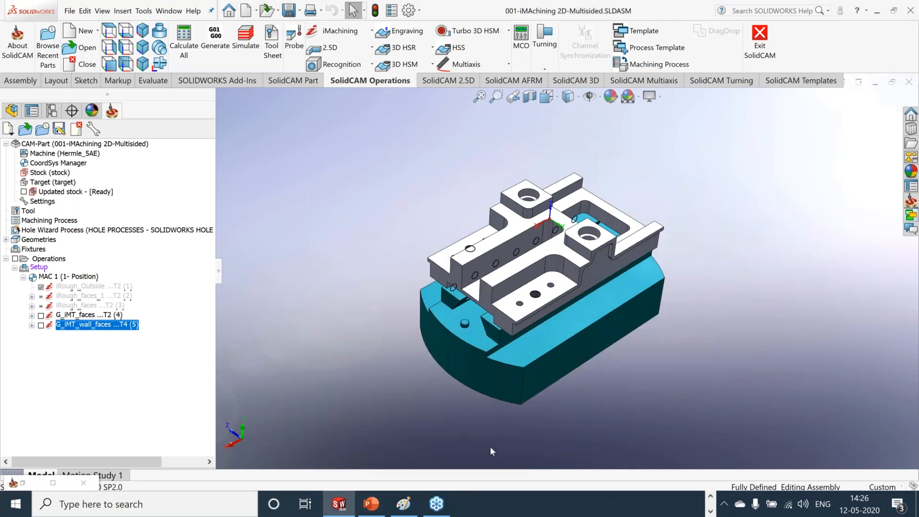
left_click(711, 508)
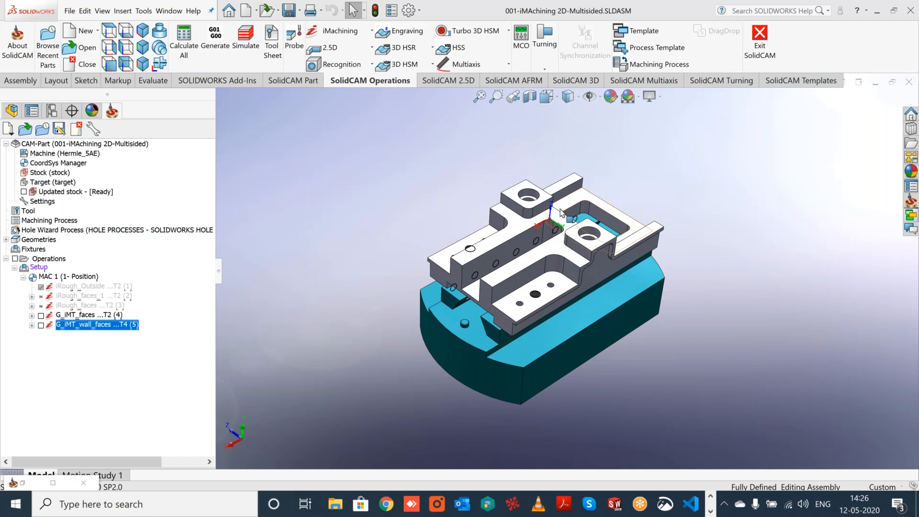
scroll(560, 212, "down", 2)
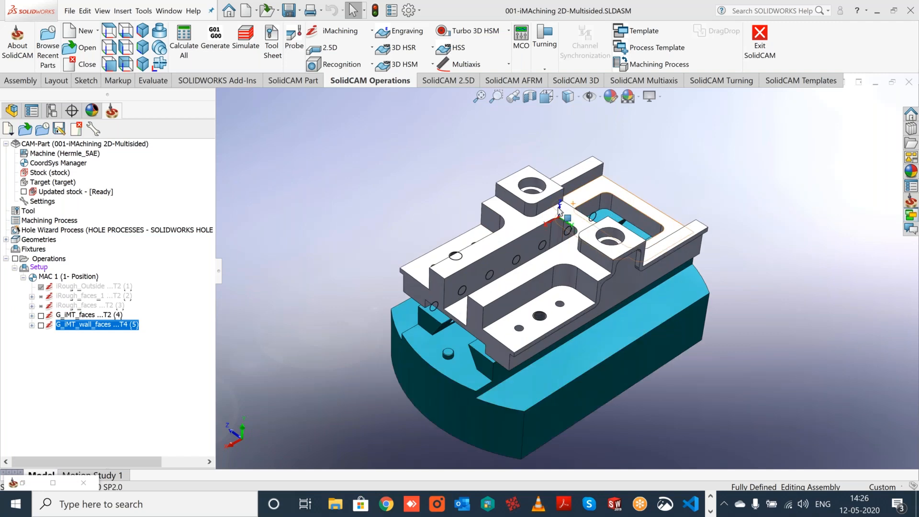